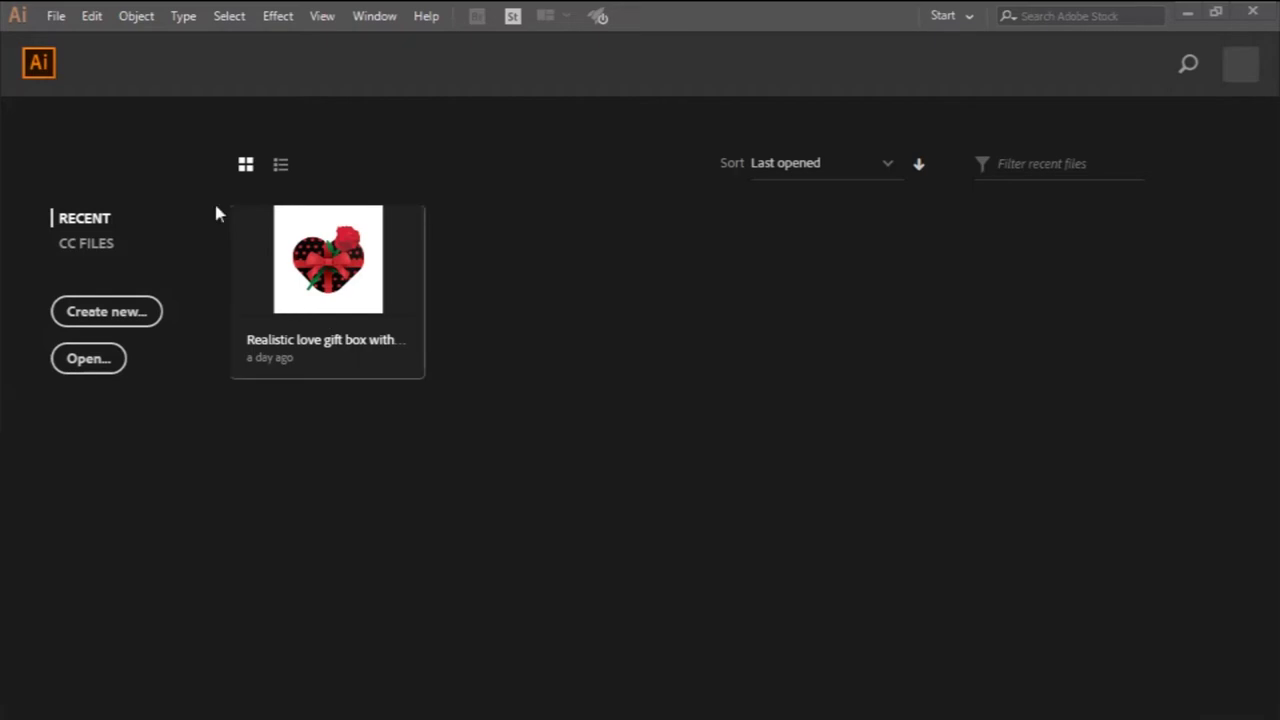
- Open the File menu from Illustrator's start screen
left_click(54, 17)
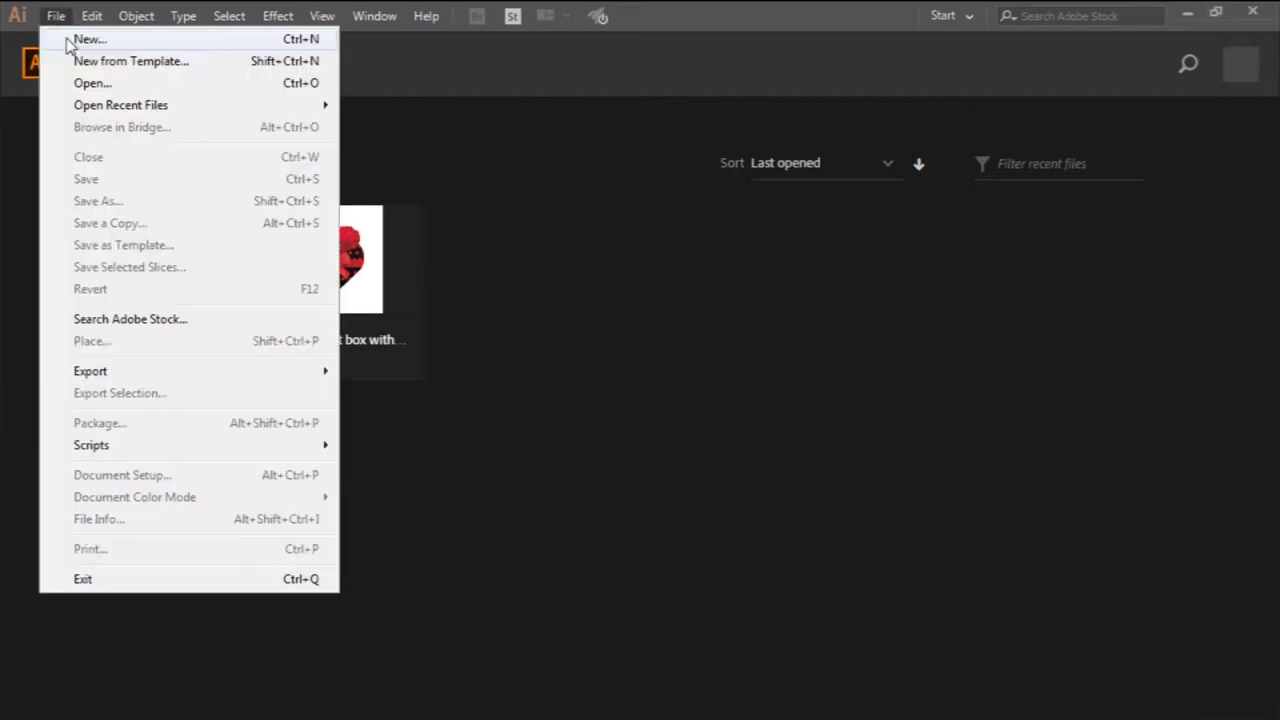
- Create a 2000 × 2000 px RGB document named '3d white marble podium with pot plants background'
left_click(67, 40)
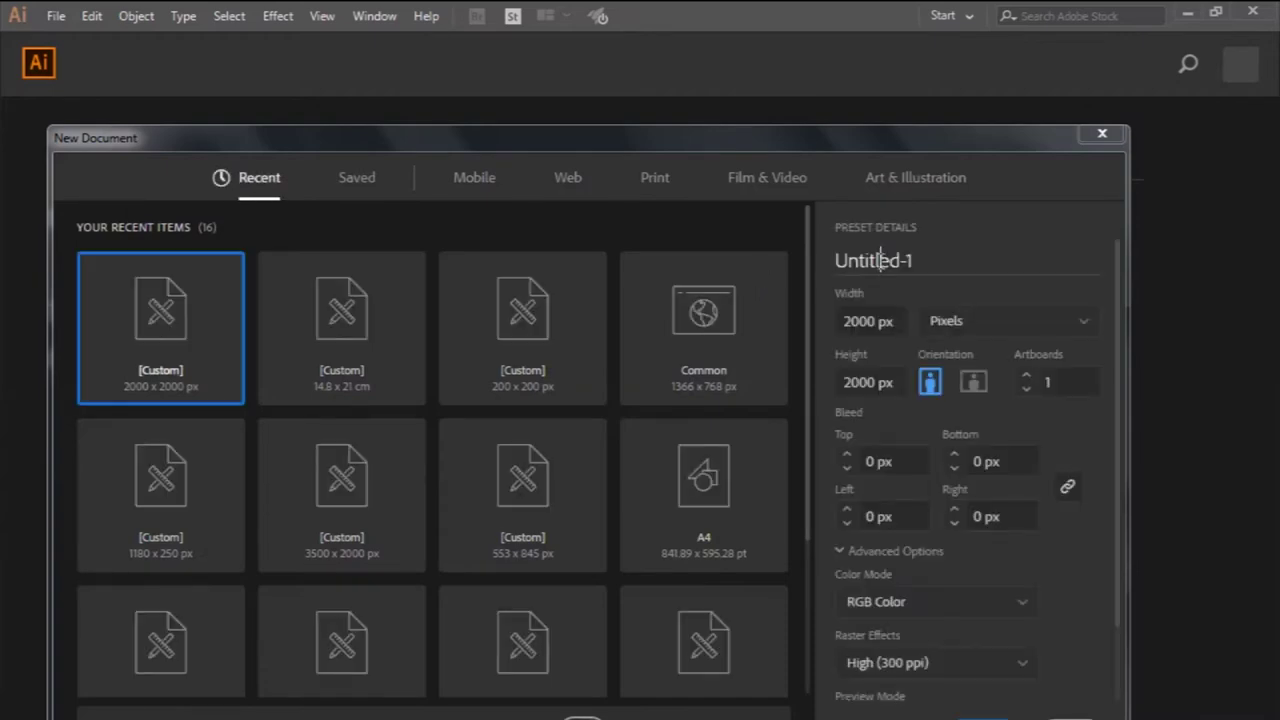
type("3d white marb")
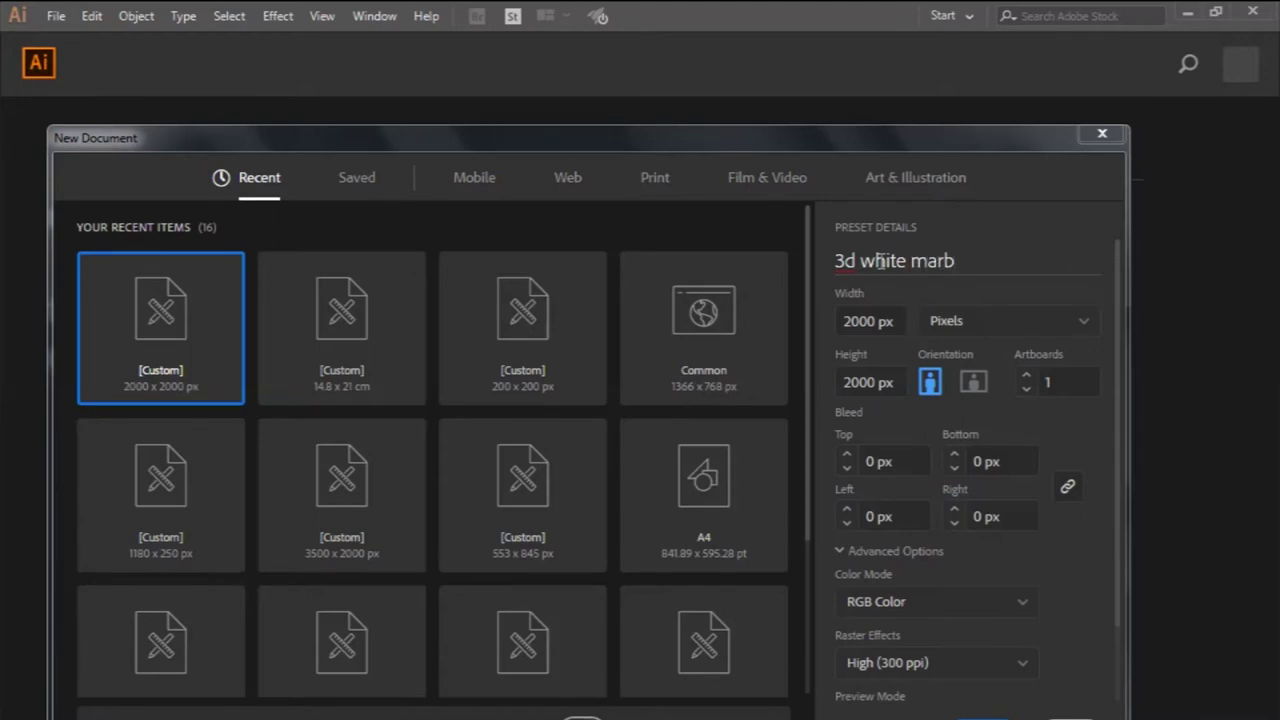
type("le podium ")
type("with pot plant ba")
key("BackSpace")
key("BackSpace")
key("BackSpace")
key("BackSpace")
type("ts ")
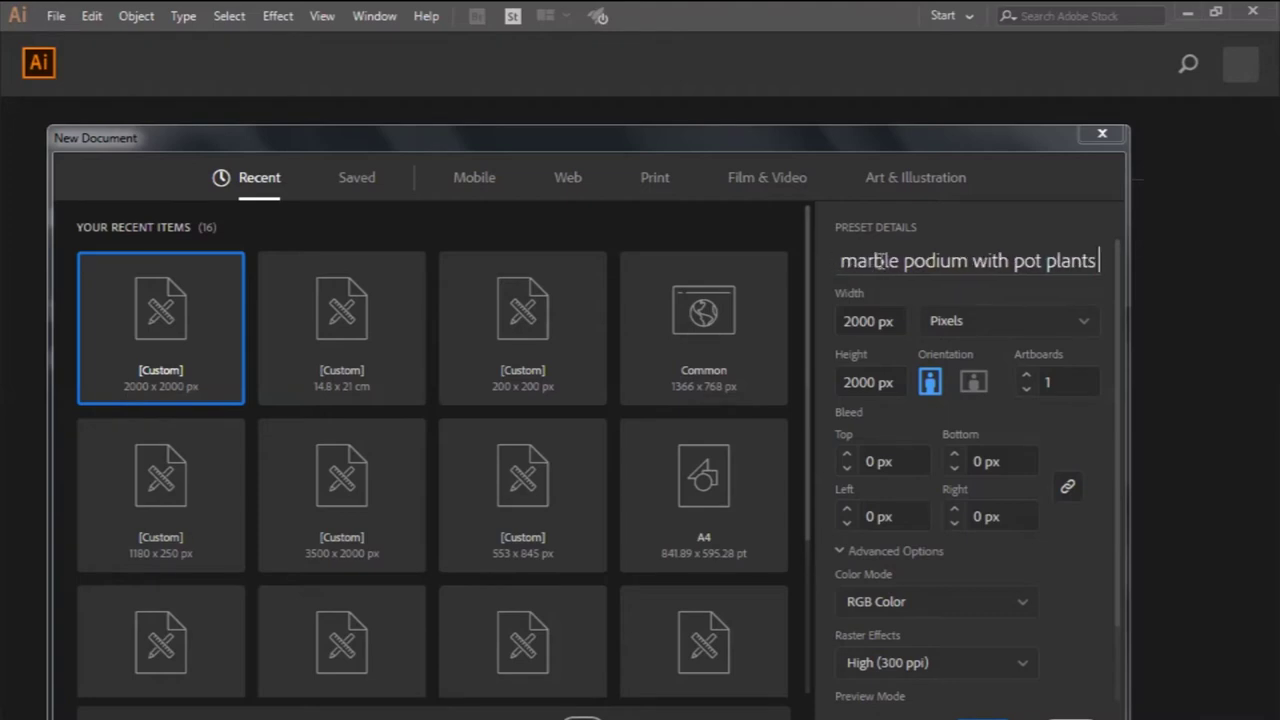
type("background")
key("Escape")
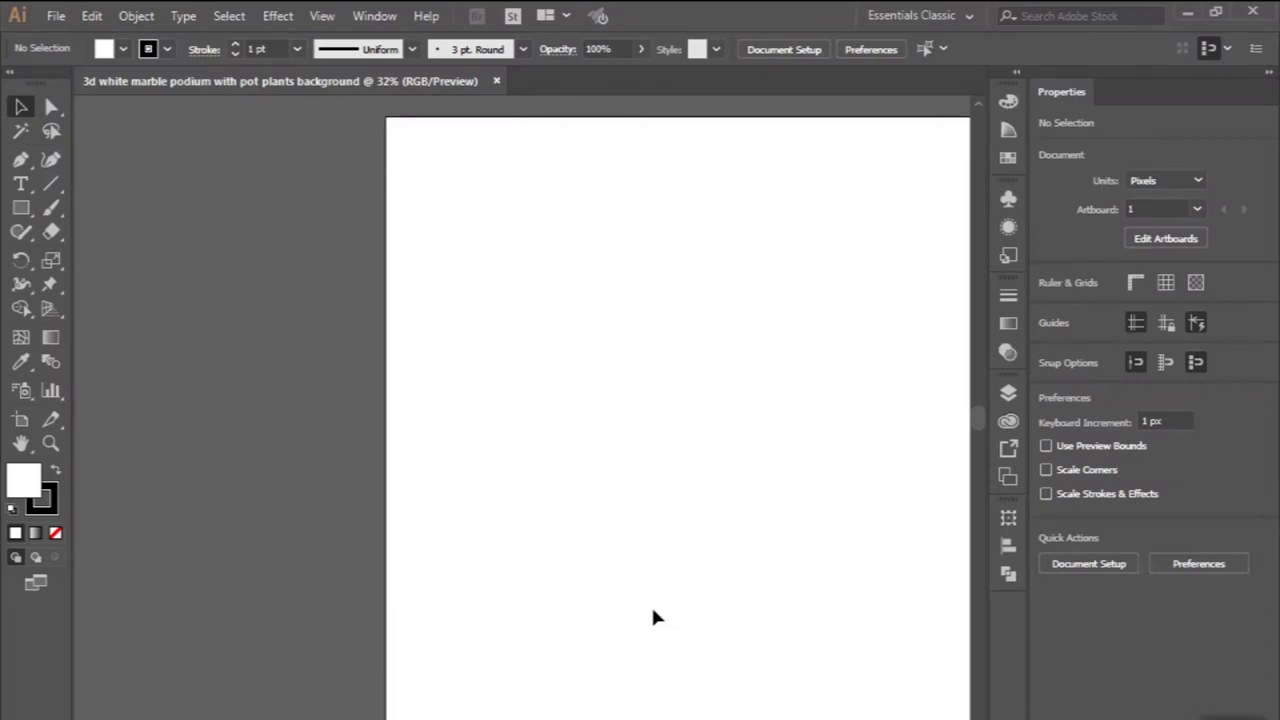
- Set the artboard's width to 3000 px and height to 1500 px with the Artboard tool
scroll(655, 617, "down", 1)
scroll(654, 614, "down", 1)
scroll(654, 614, "right", 2)
scroll(661, 667, "up", 1)
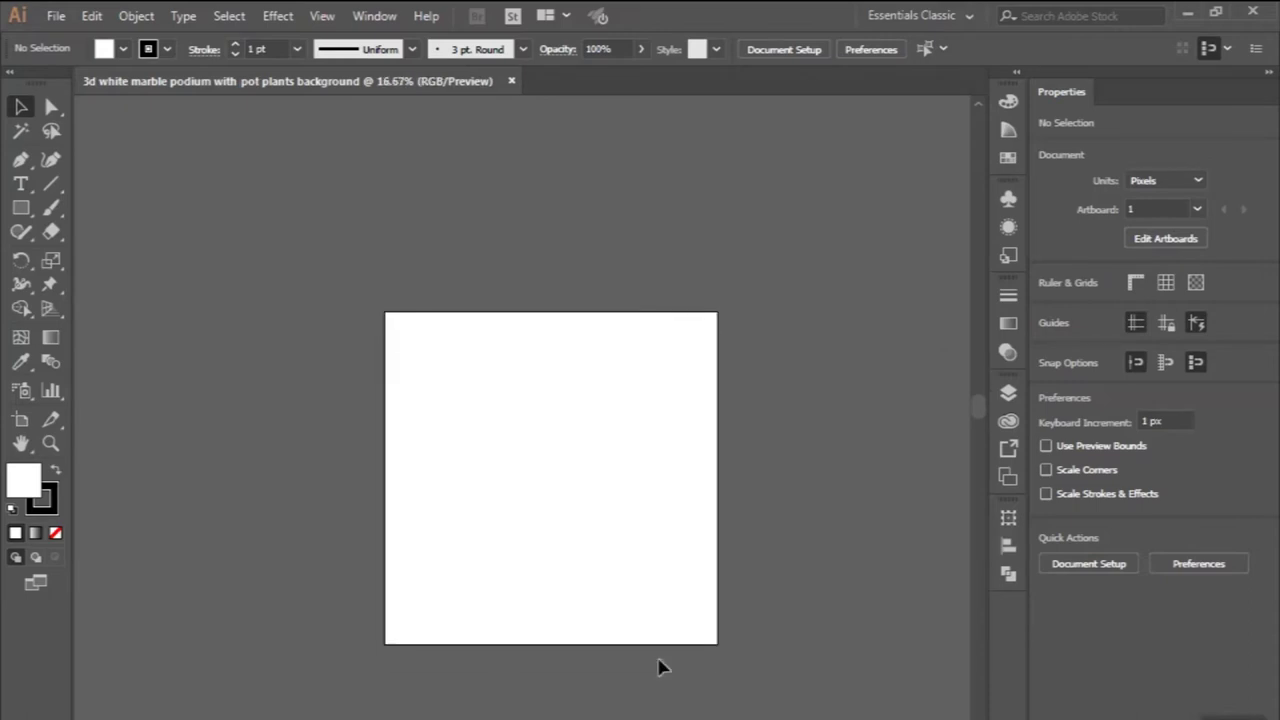
scroll(660, 667, "down", 1)
key("shift+o")
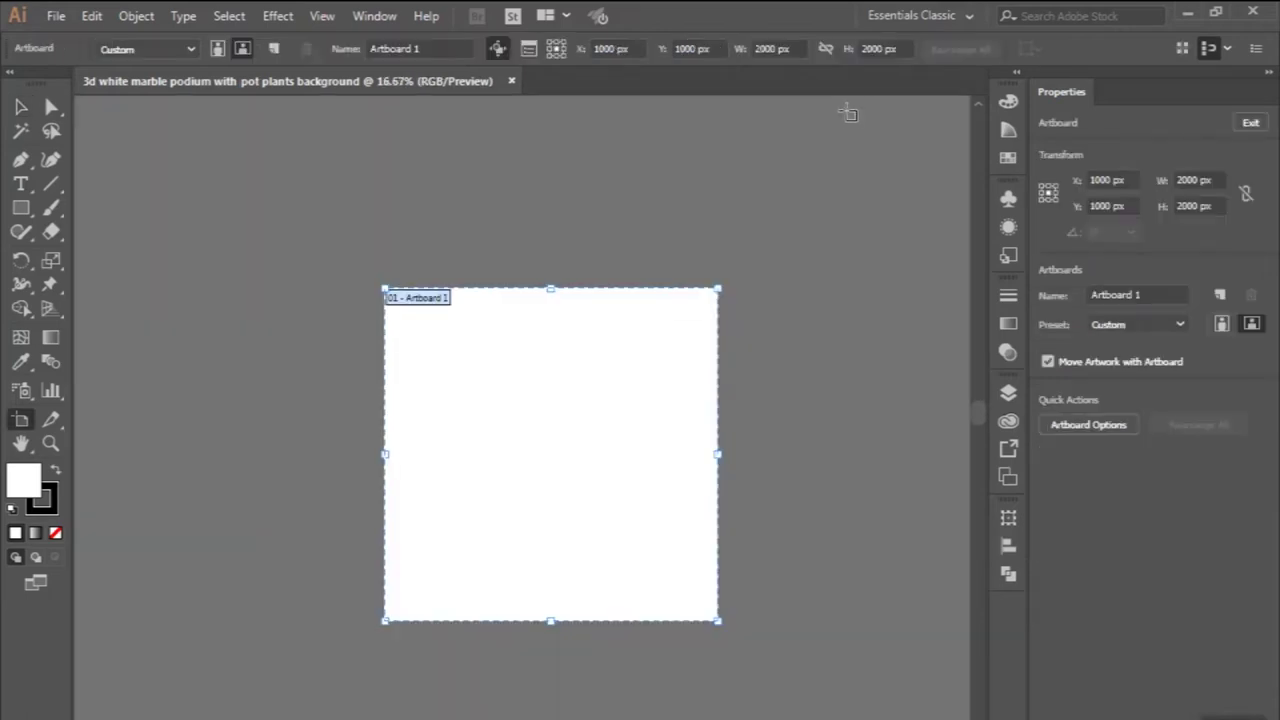
left_click(757, 47)
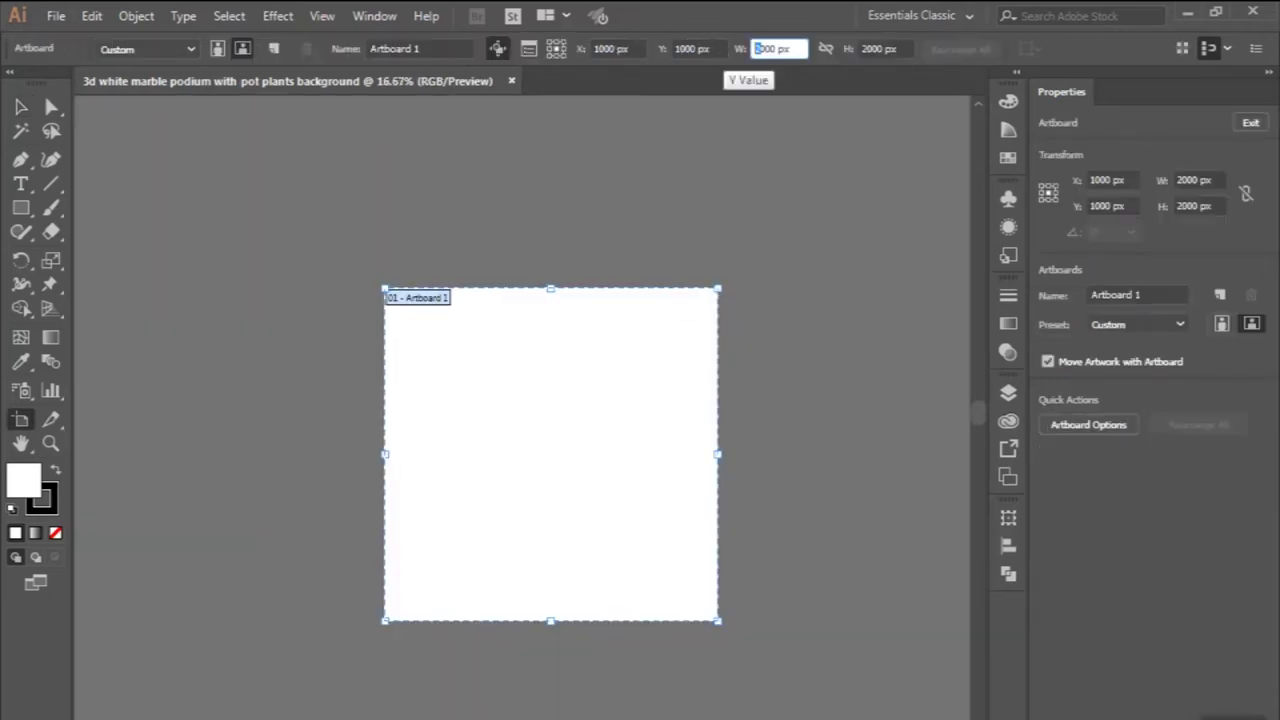
type("40003000")
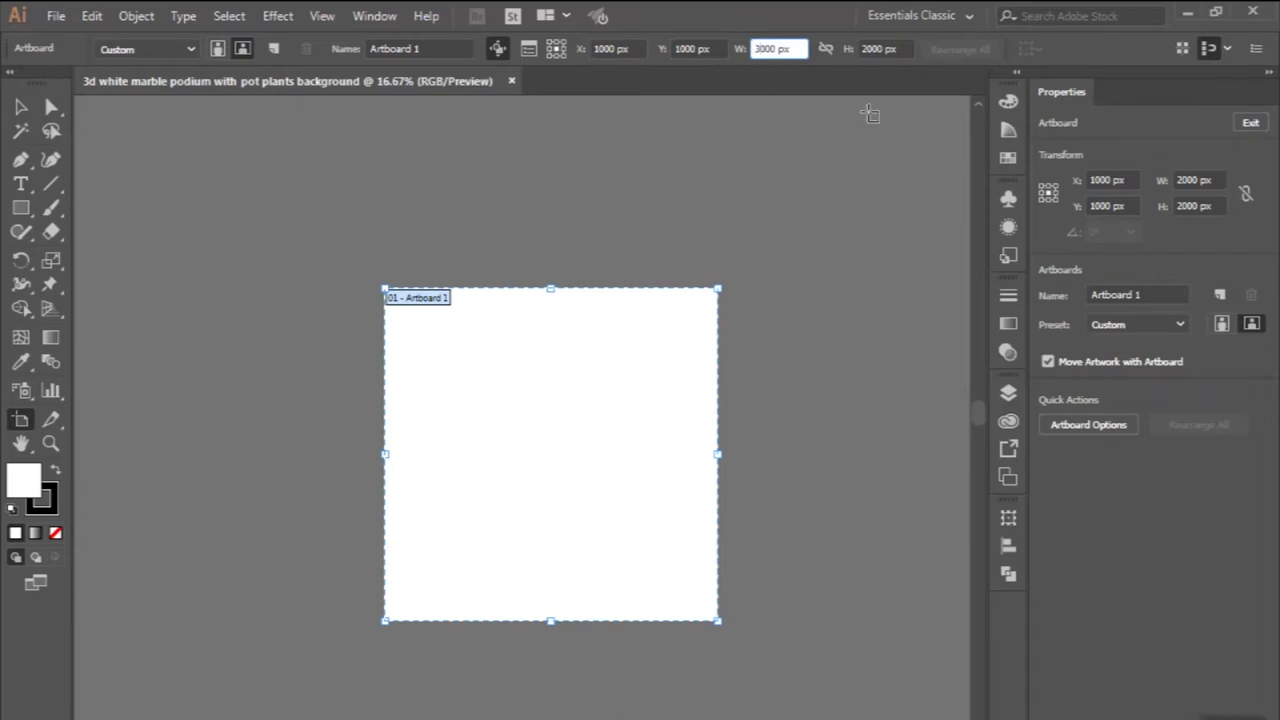
left_click(870, 48)
type("1500")
key("Return")
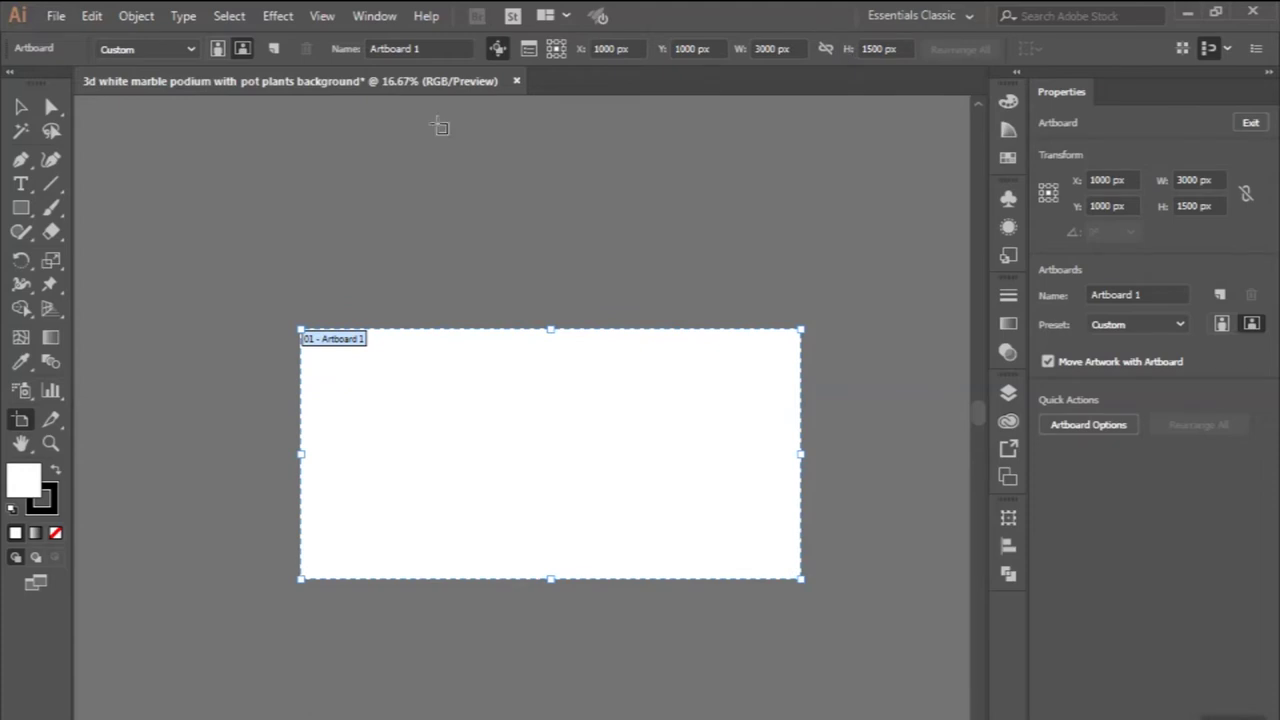
key("Escape")
scroll(303, 385, "down", 2)
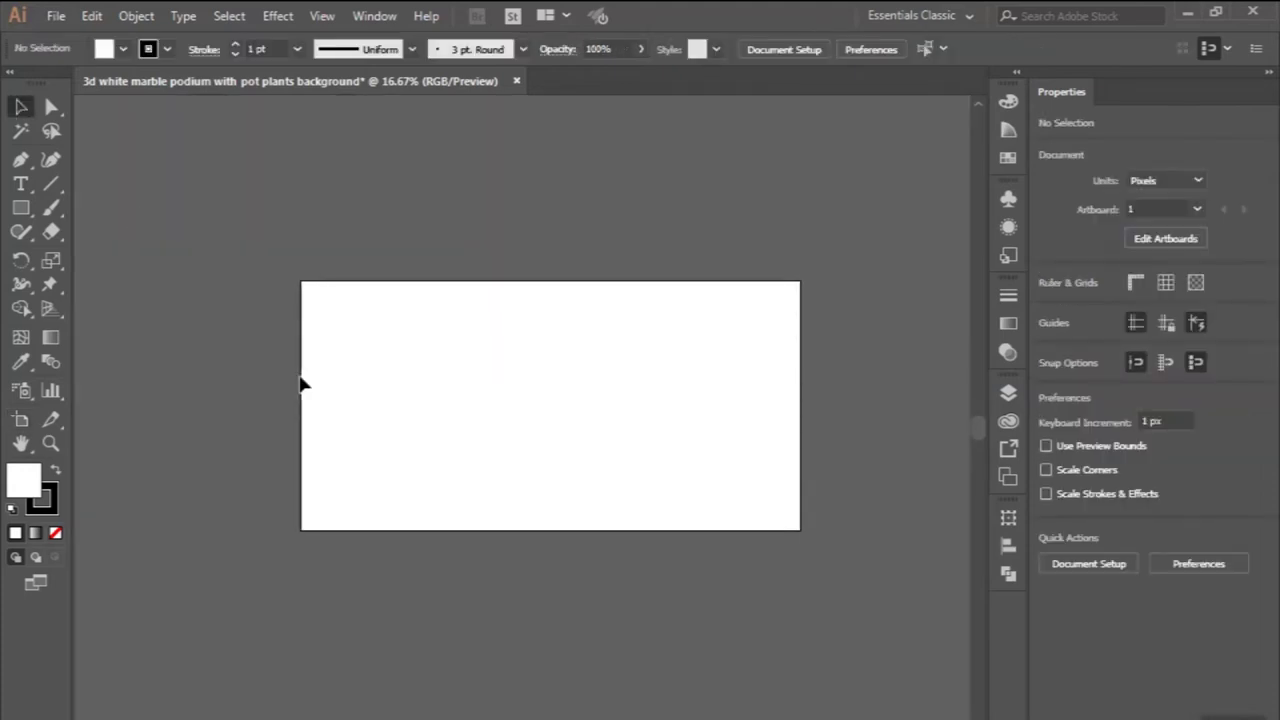
left_click(20, 207)
- Draw an 896 × 332 px rectangle near the artboard centre and remove its stroke
scroll(504, 408, "up", 1)
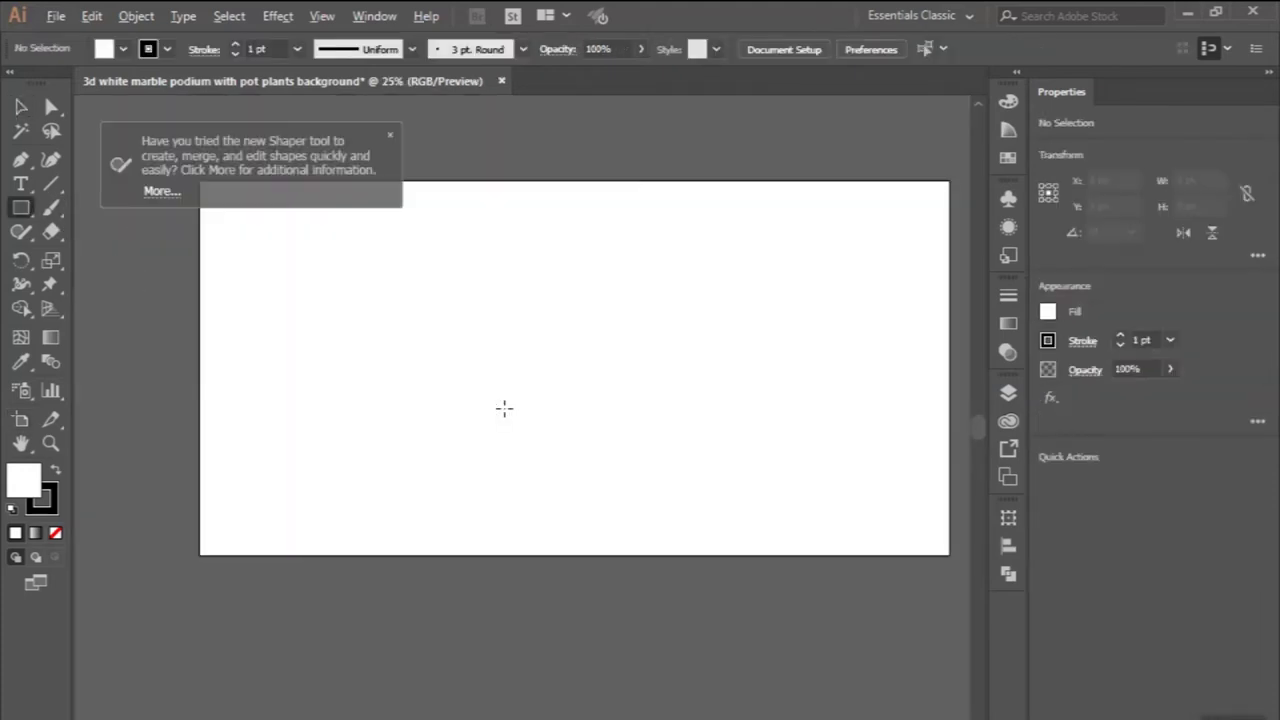
left_click_drag(446, 318, 678, 410)
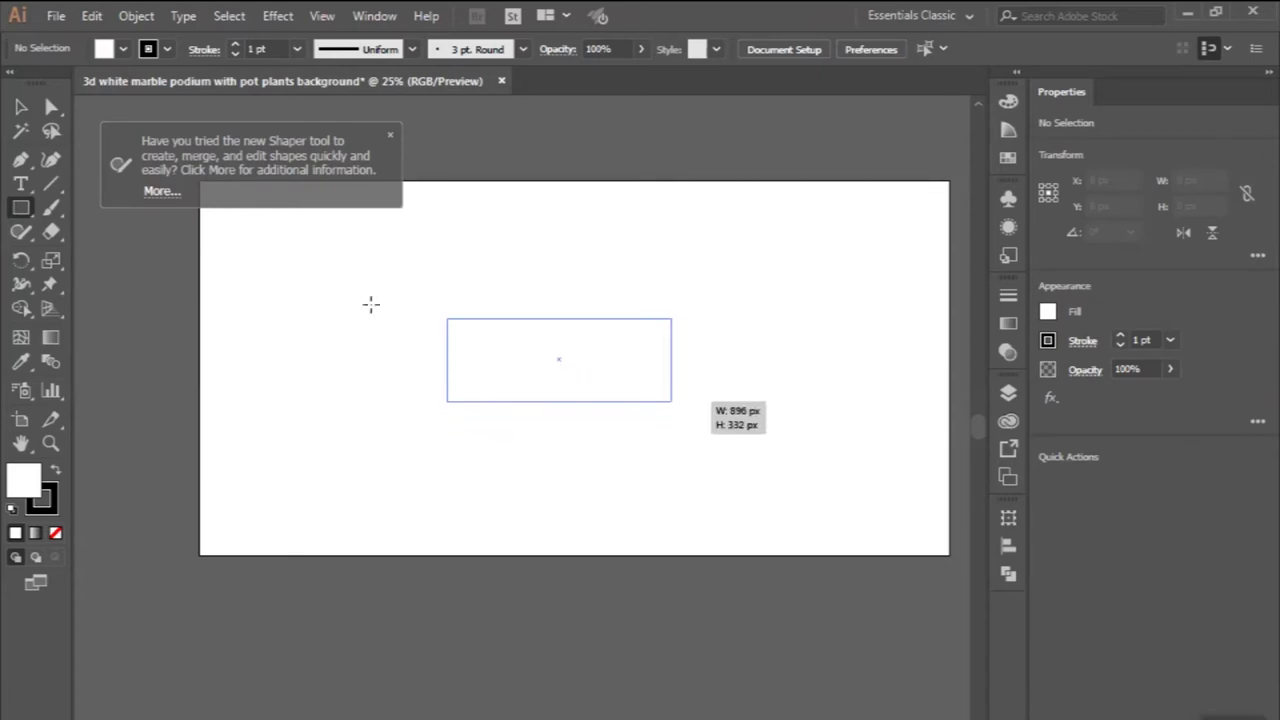
left_click_drag(678, 410, 671, 401)
left_click(22, 108)
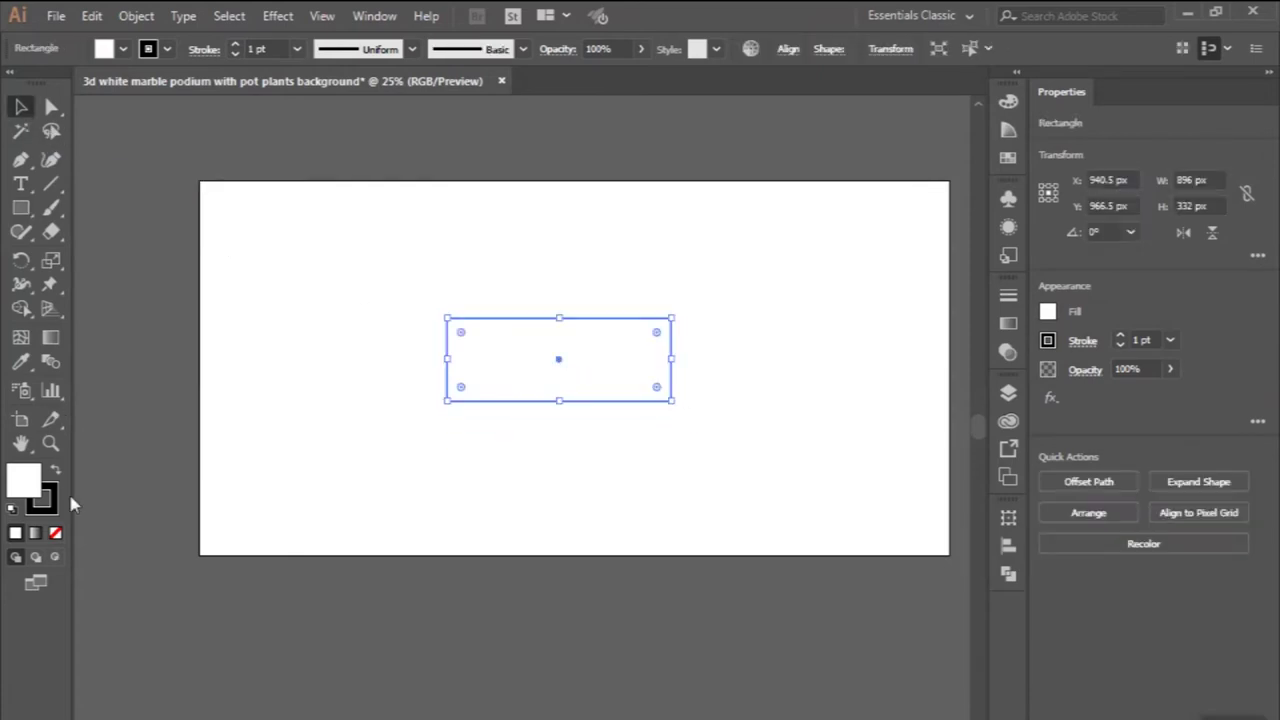
left_click(44, 498)
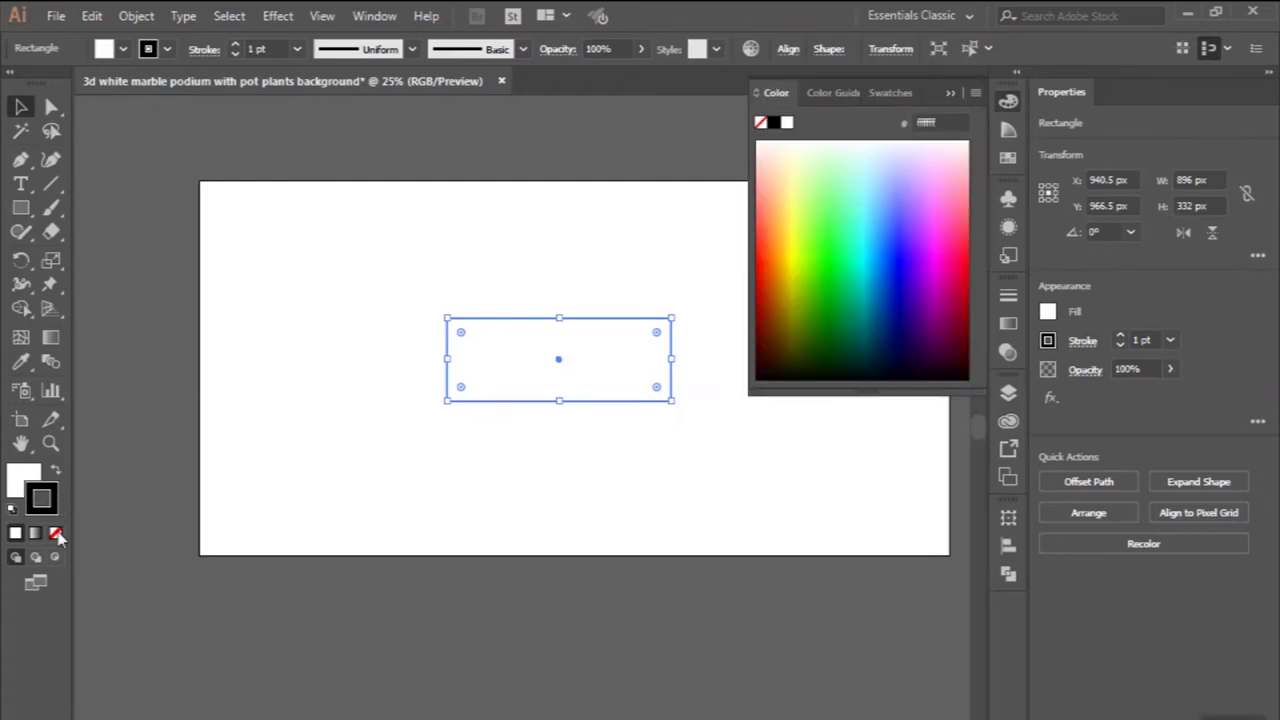
left_click(56, 533)
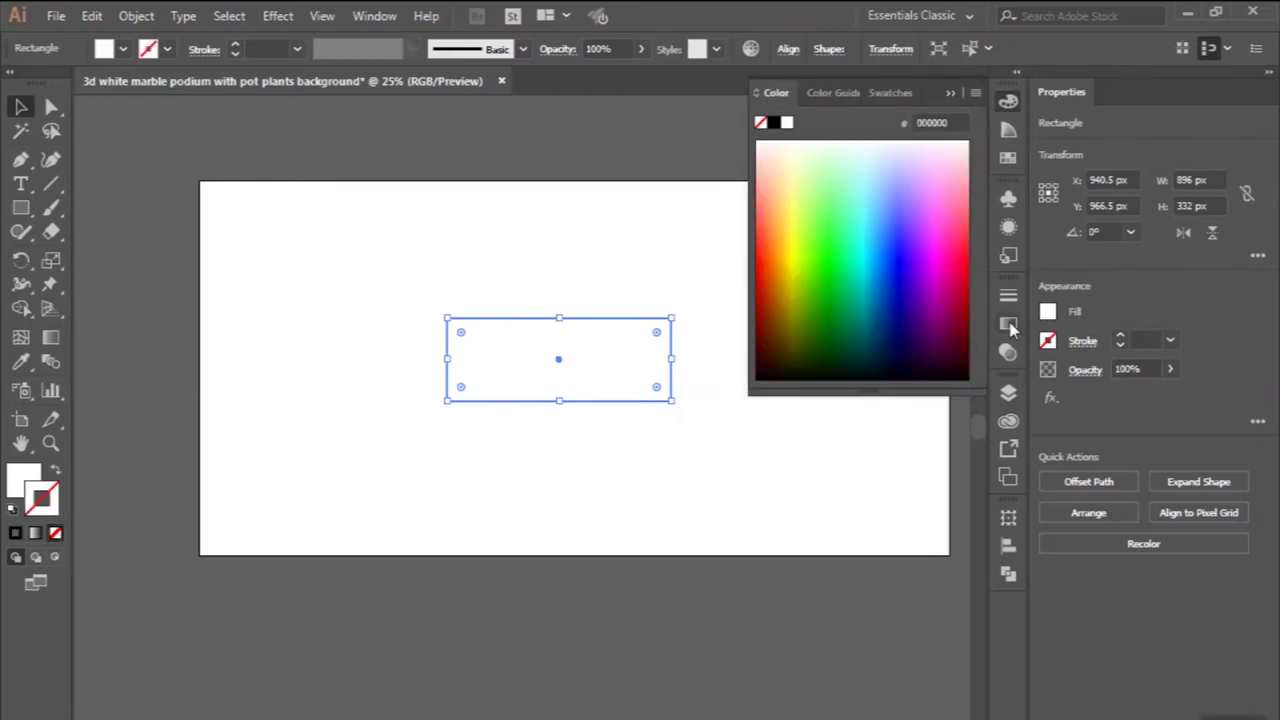
- Fill the rectangle with a linear gradient whose left stop is RGB hex decece
left_click(1008, 323)
left_click(773, 352)
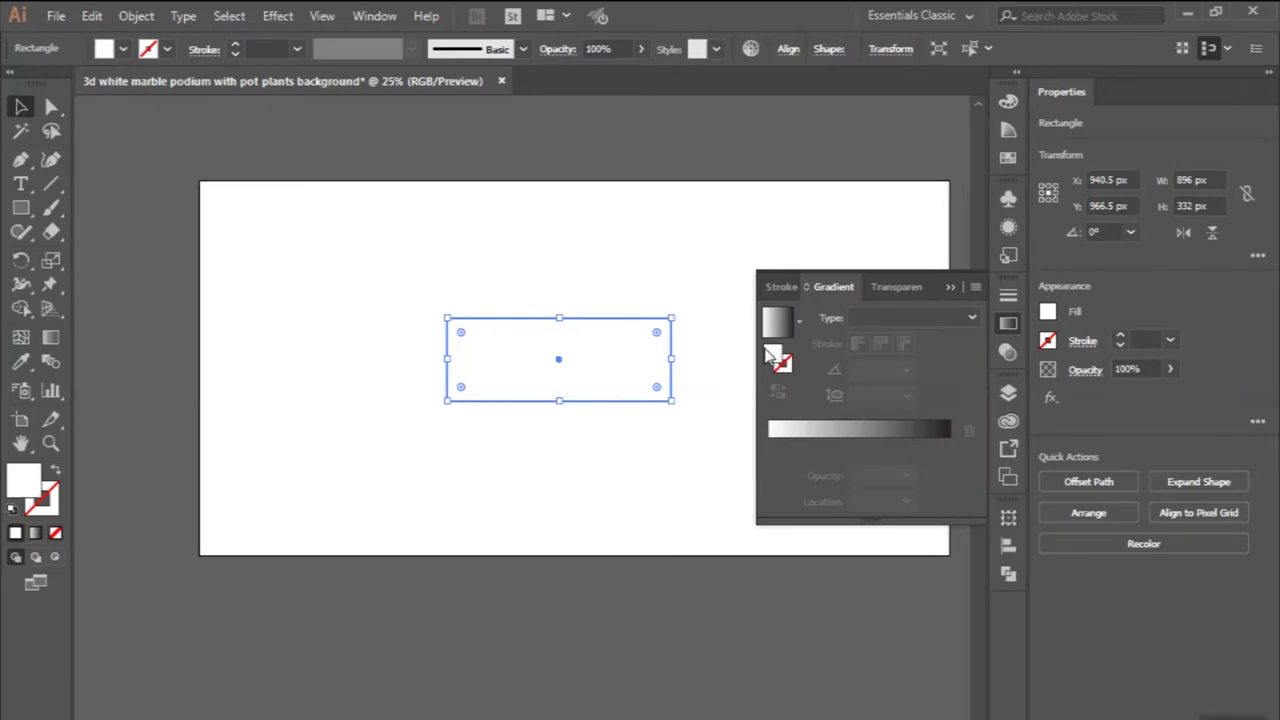
left_click(778, 328)
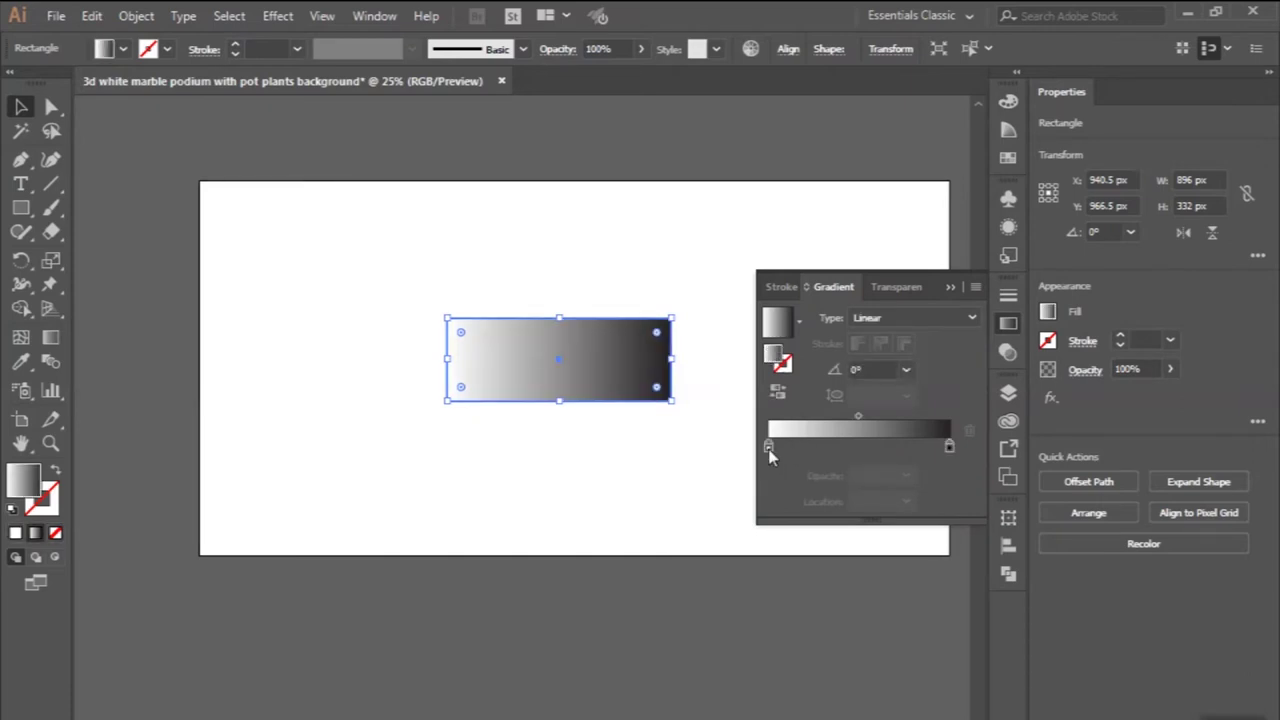
double_click(769, 448)
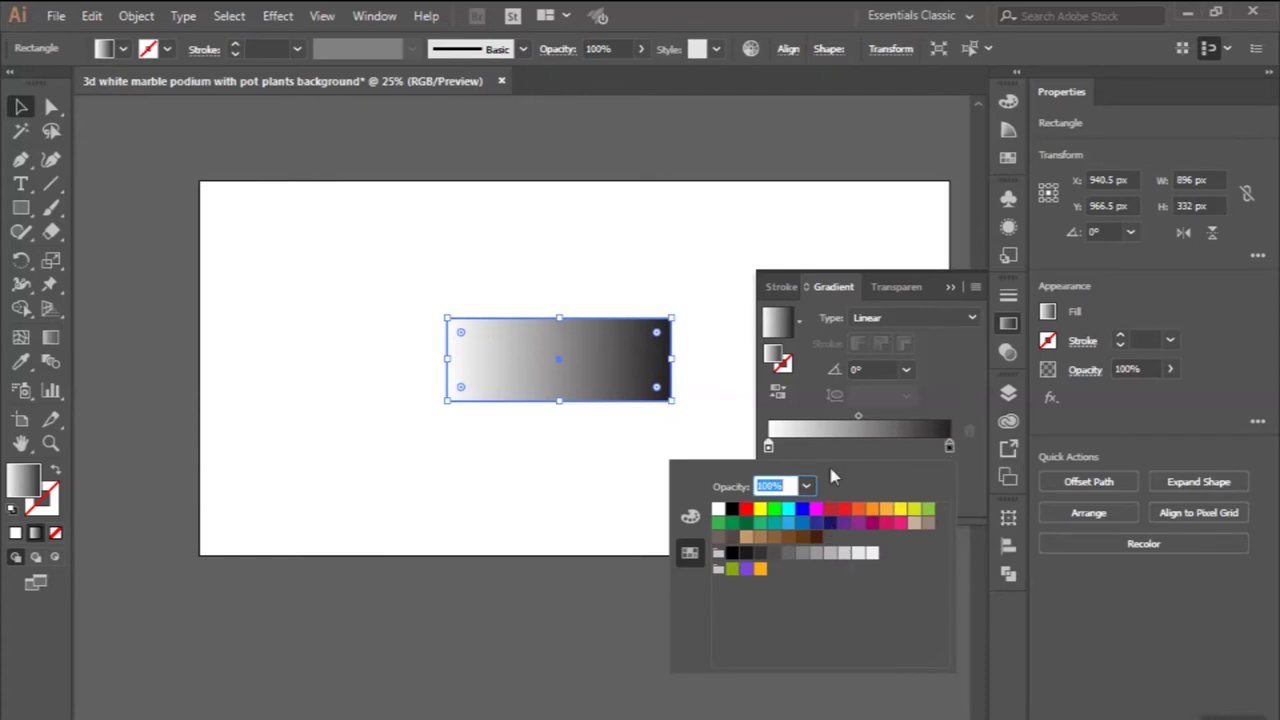
left_click(690, 516)
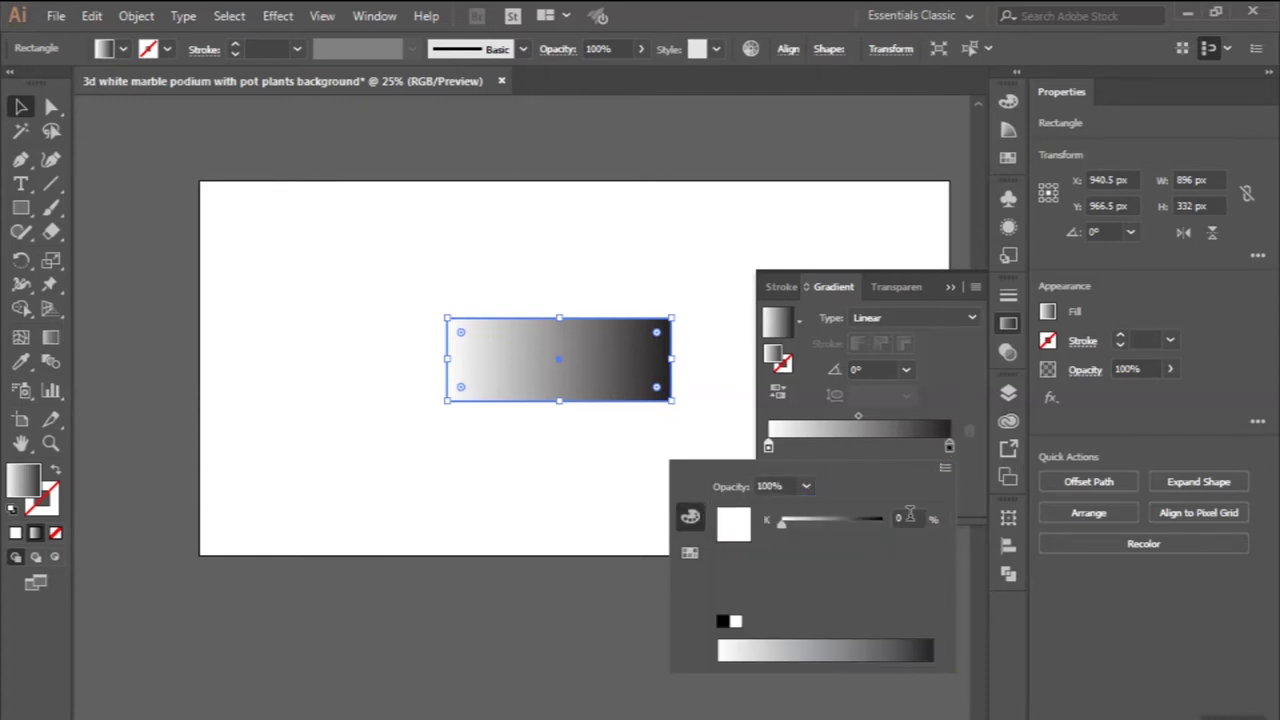
left_click(945, 467)
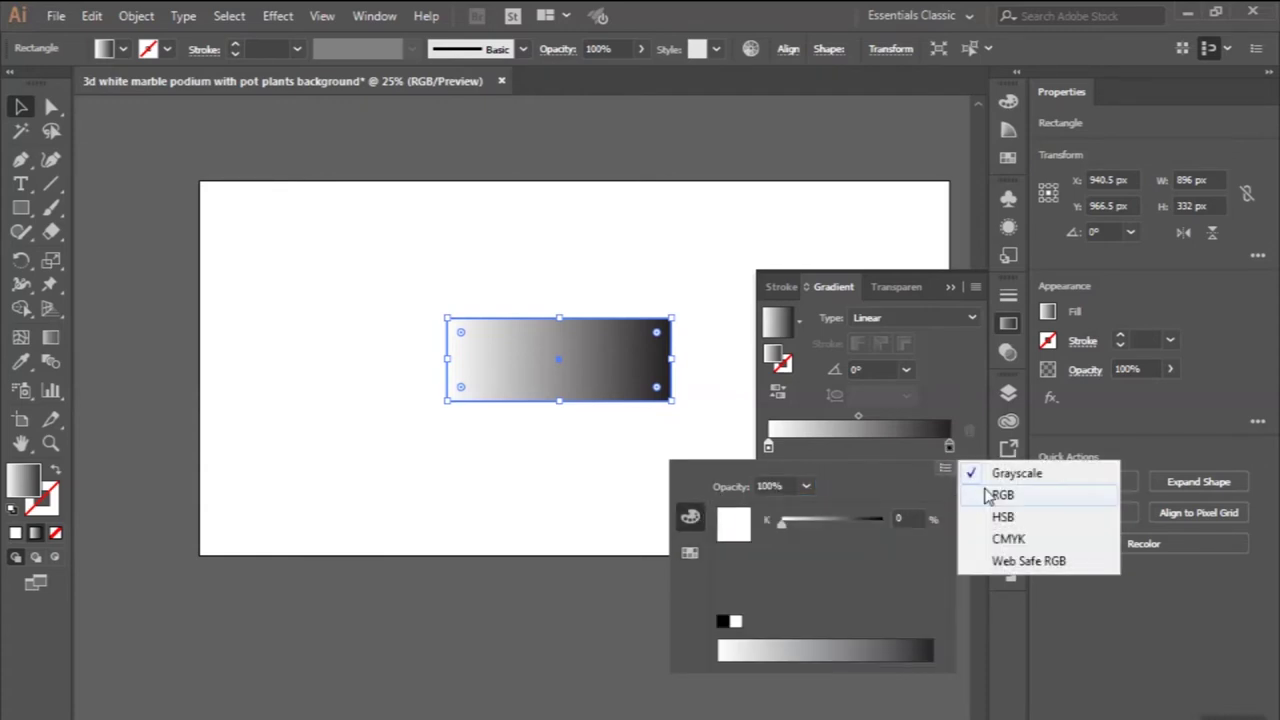
left_click(1000, 495)
left_click(910, 620)
double_click(910, 620)
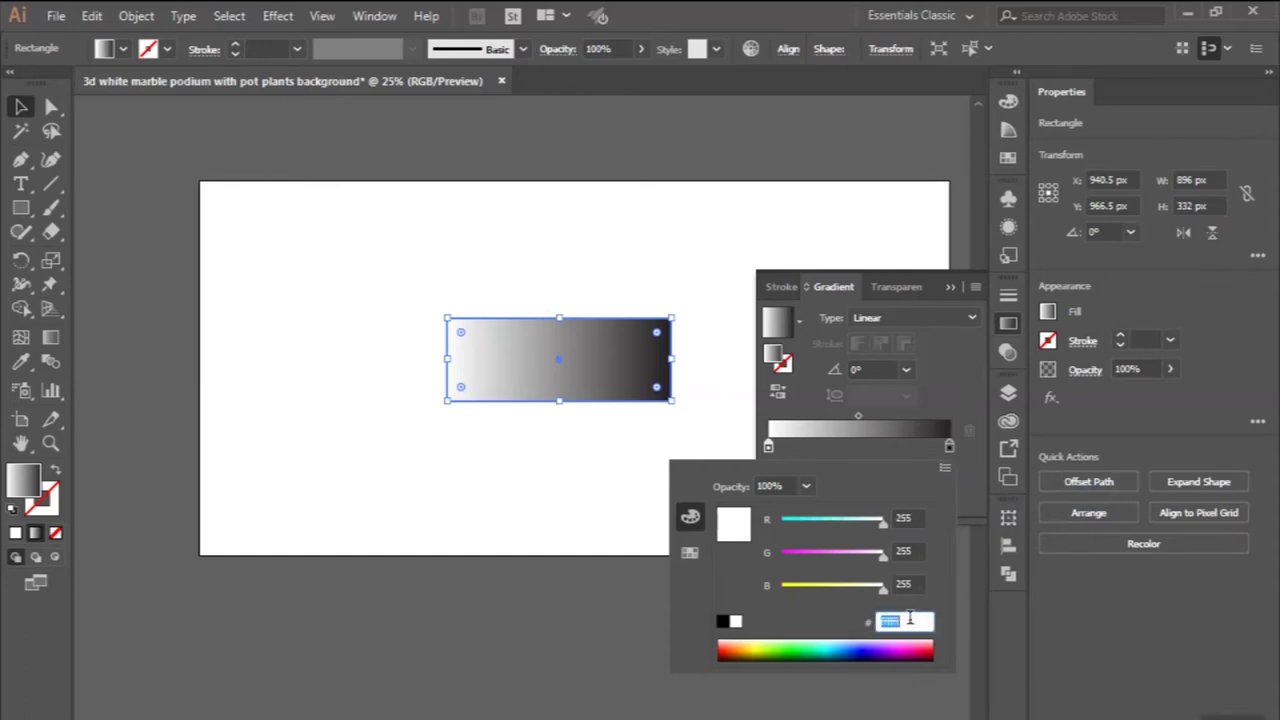
type("decece")
key("Return")
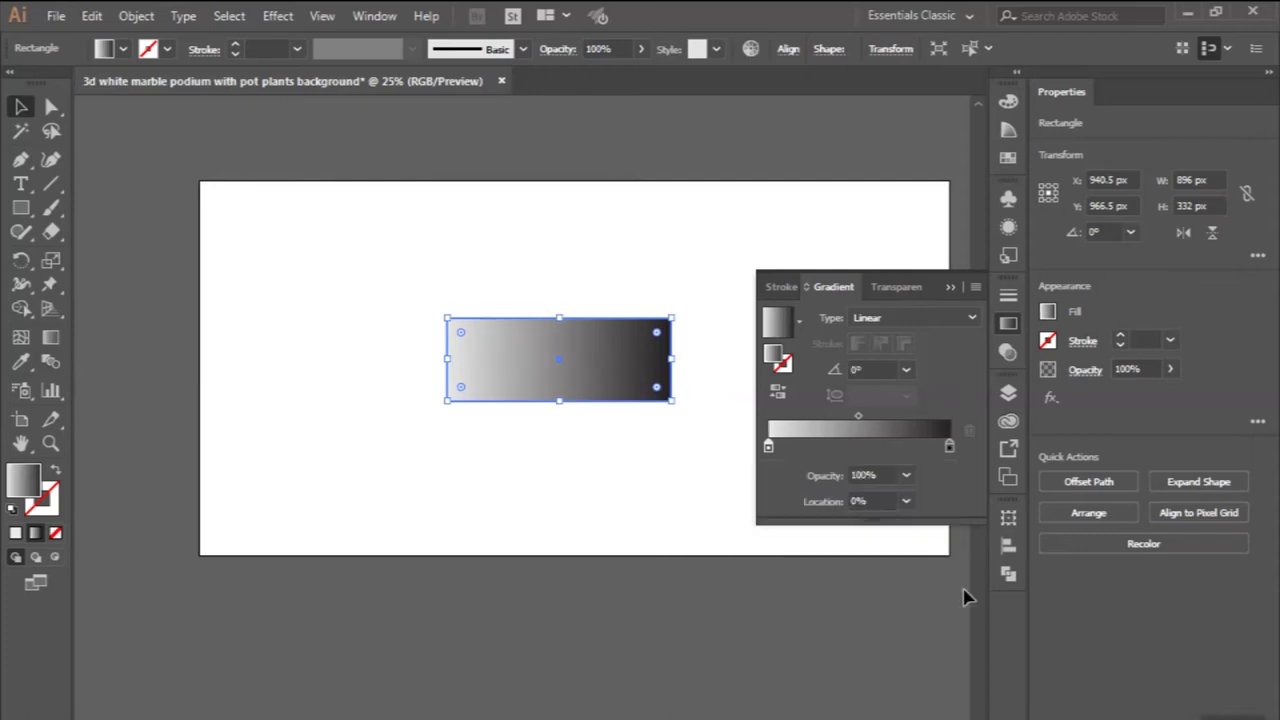
- Set the right gradient stop to light grey RGB hex cccccc
double_click(949, 446)
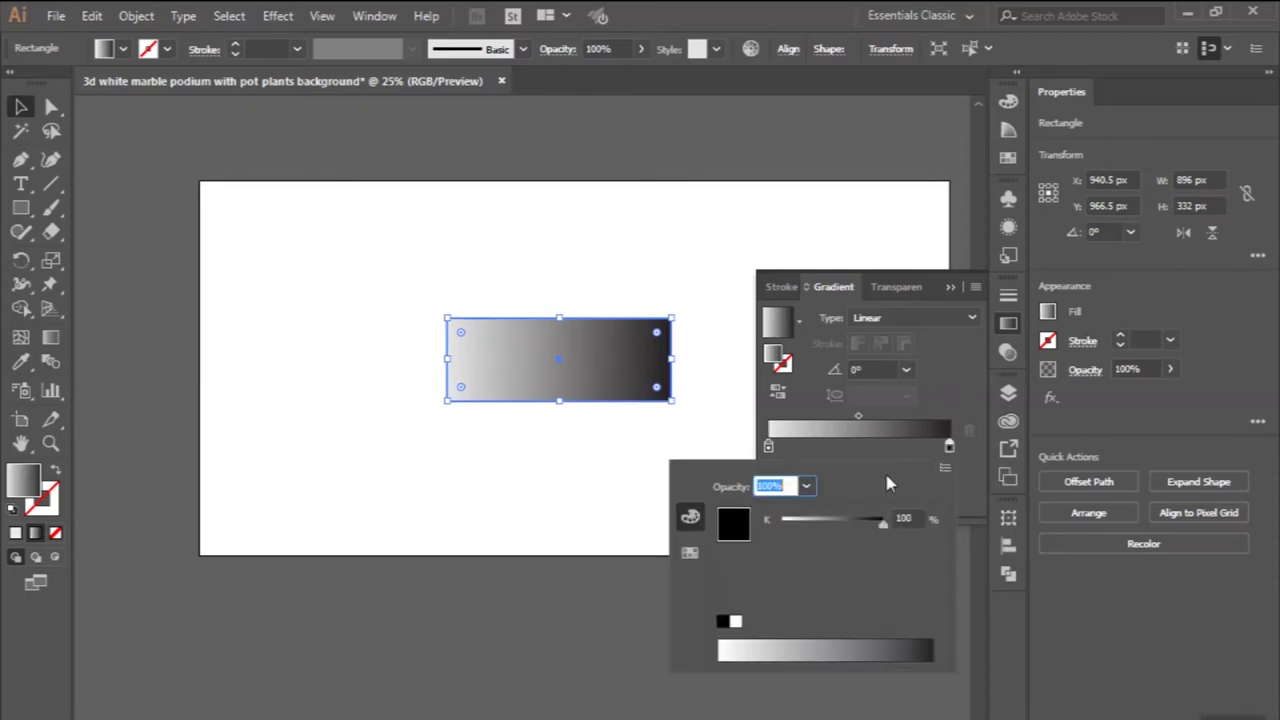
left_click(945, 468)
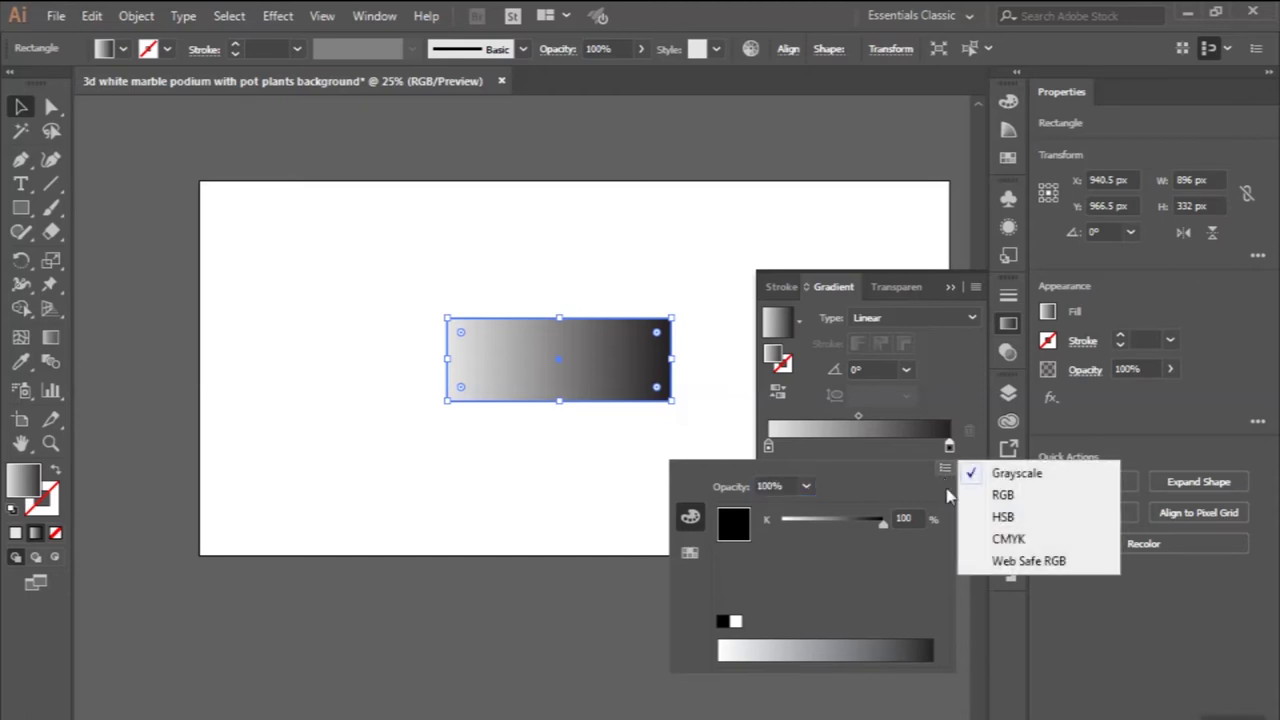
left_click(975, 495)
left_click(902, 621)
double_click(901, 620)
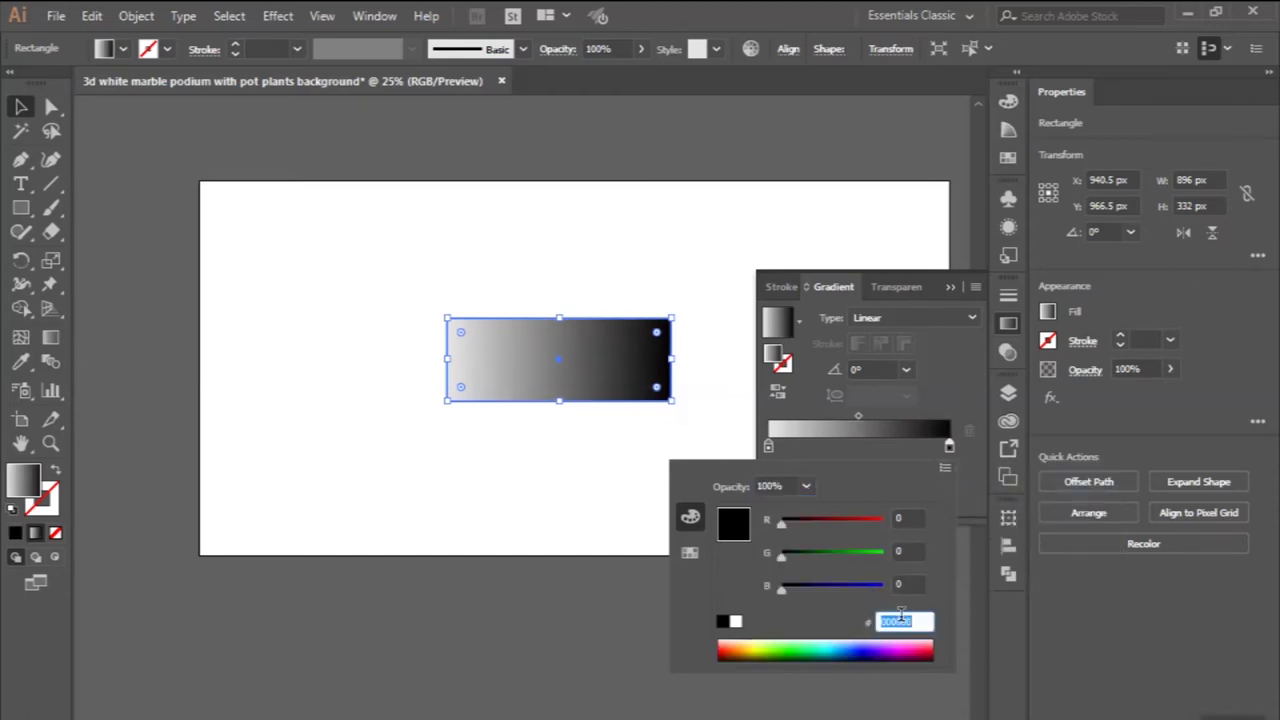
type("ccccc")
type("c")
key("Return")
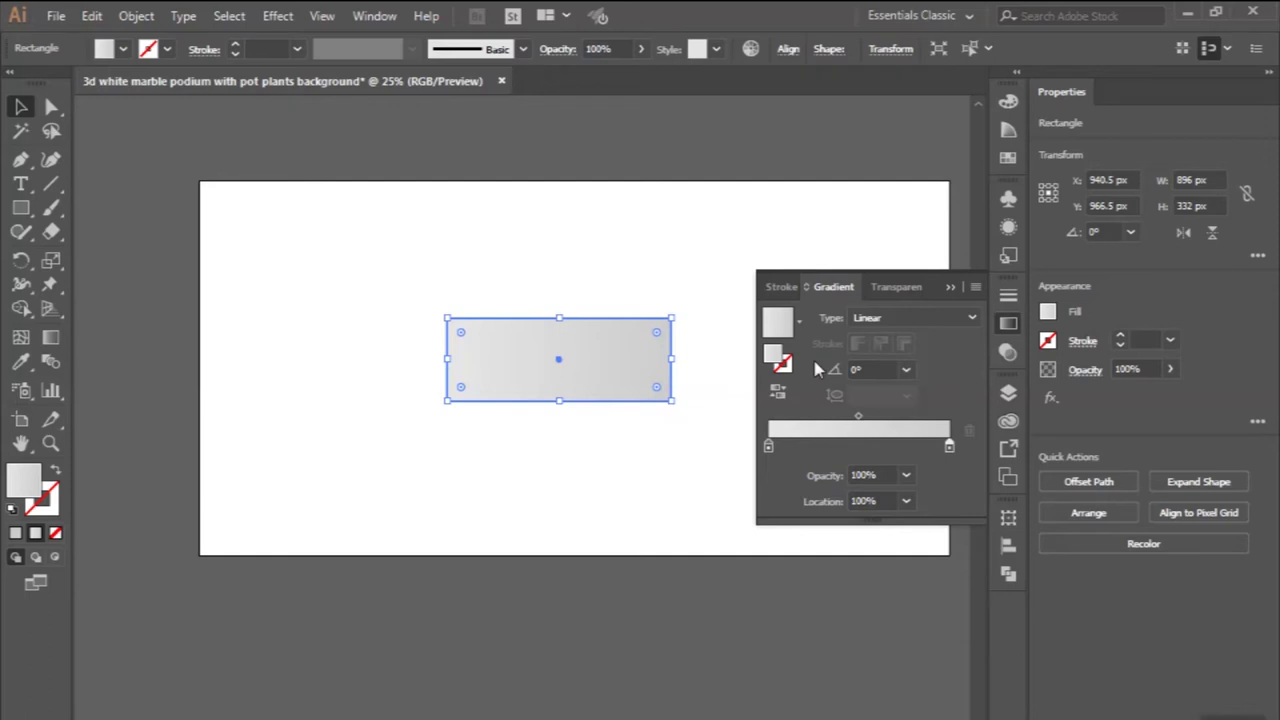
- Make the gradient radial, shift its centre left, enlarge its spread, then deselect
left_click(887, 322)
left_click(884, 360)
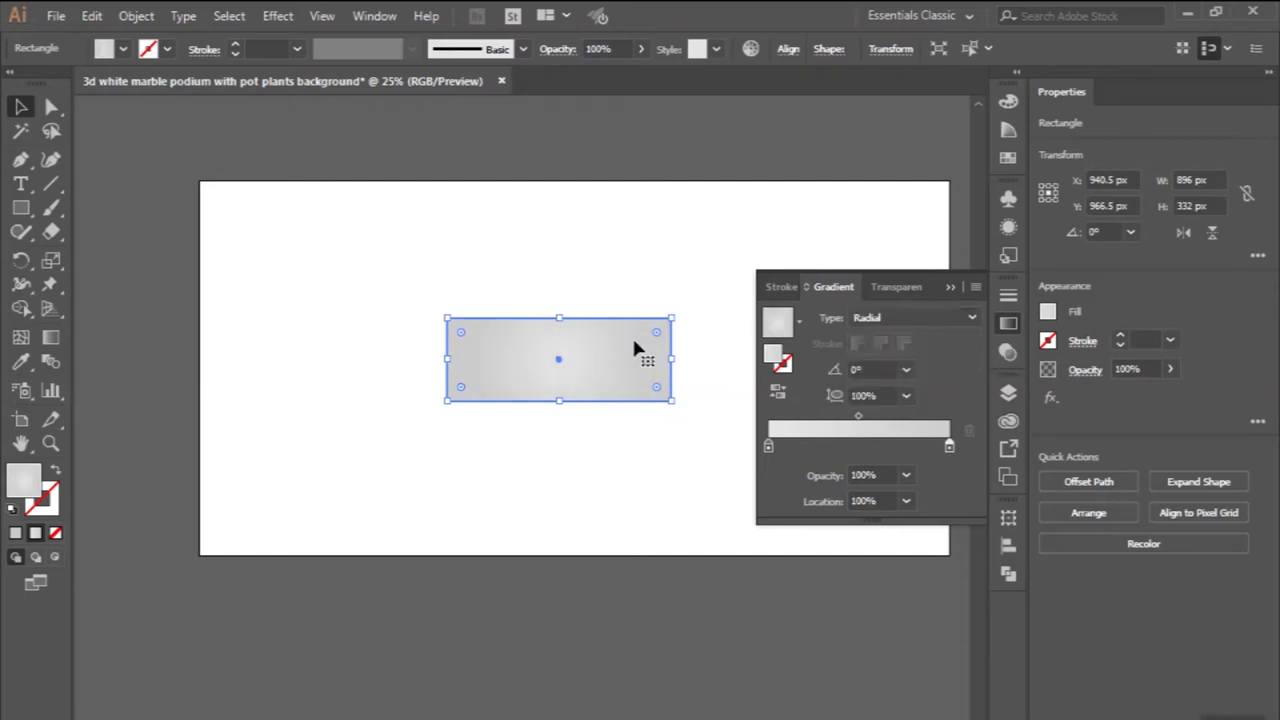
left_click(51, 337)
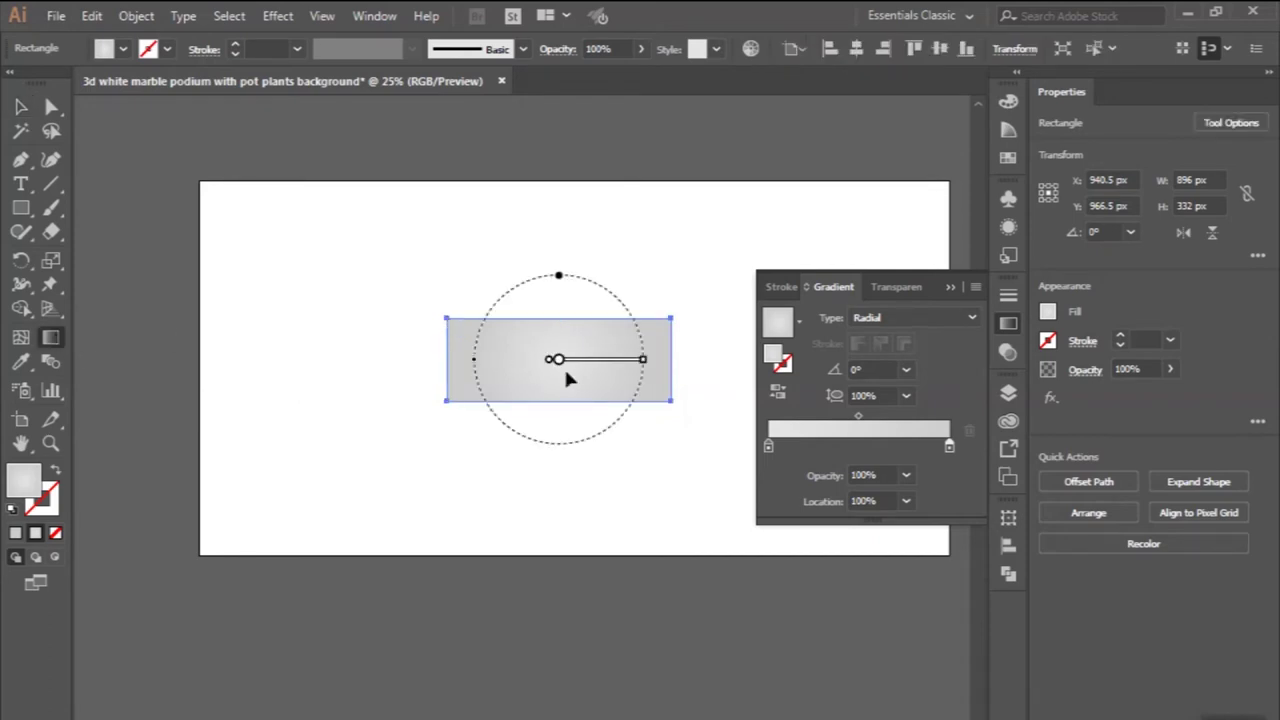
left_click_drag(559, 359, 483, 361)
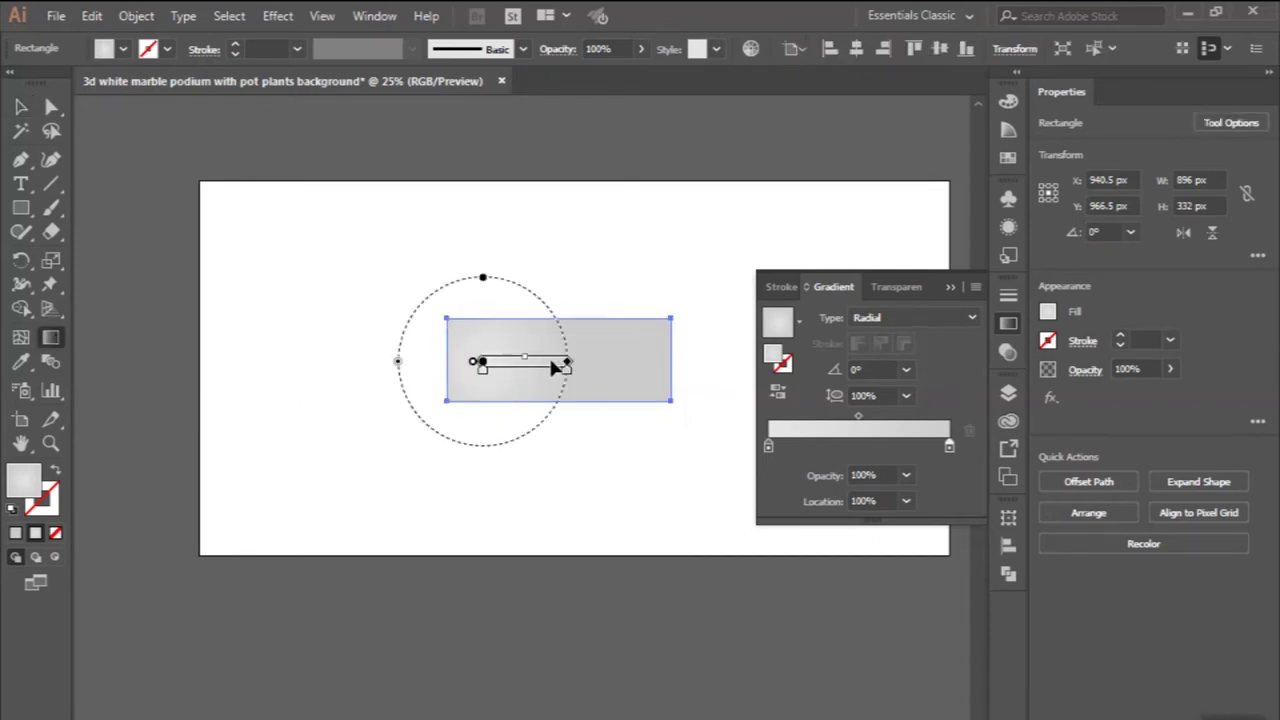
mouse_move(567, 363)
left_mouse_down()
mouse_move(625, 362)
mouse_move(608, 339)
left_mouse_up()
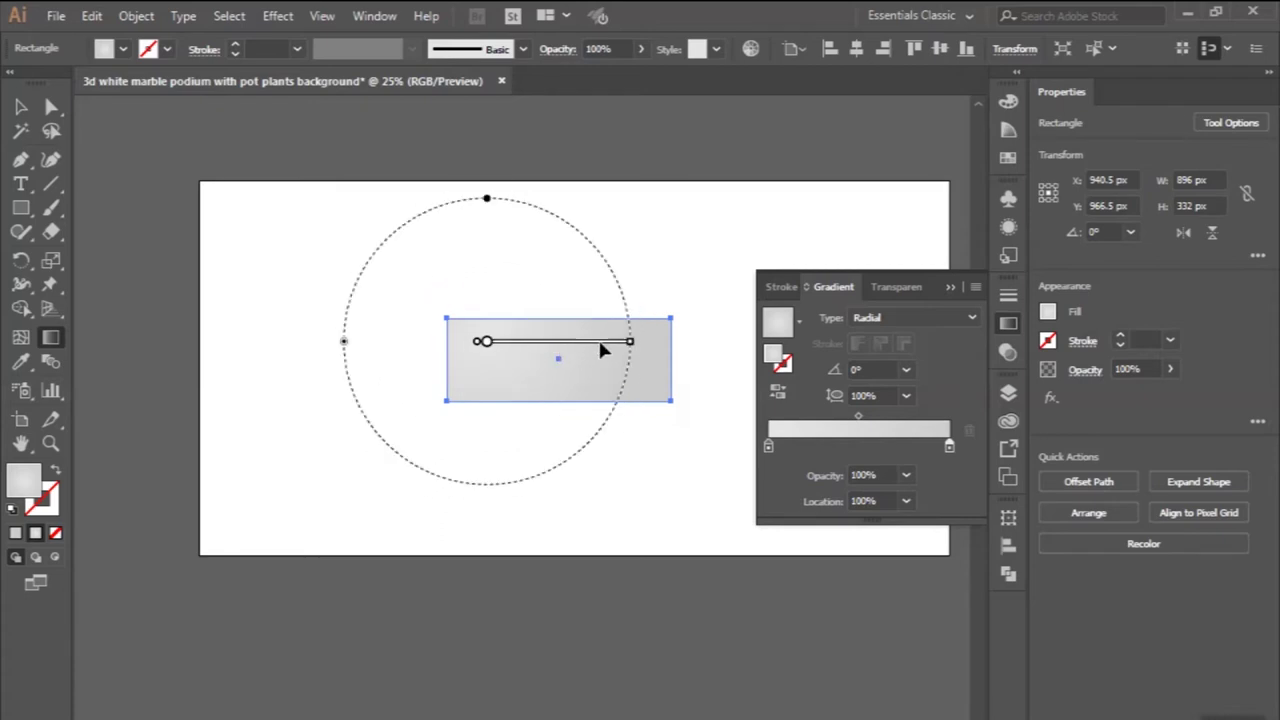
key("v")
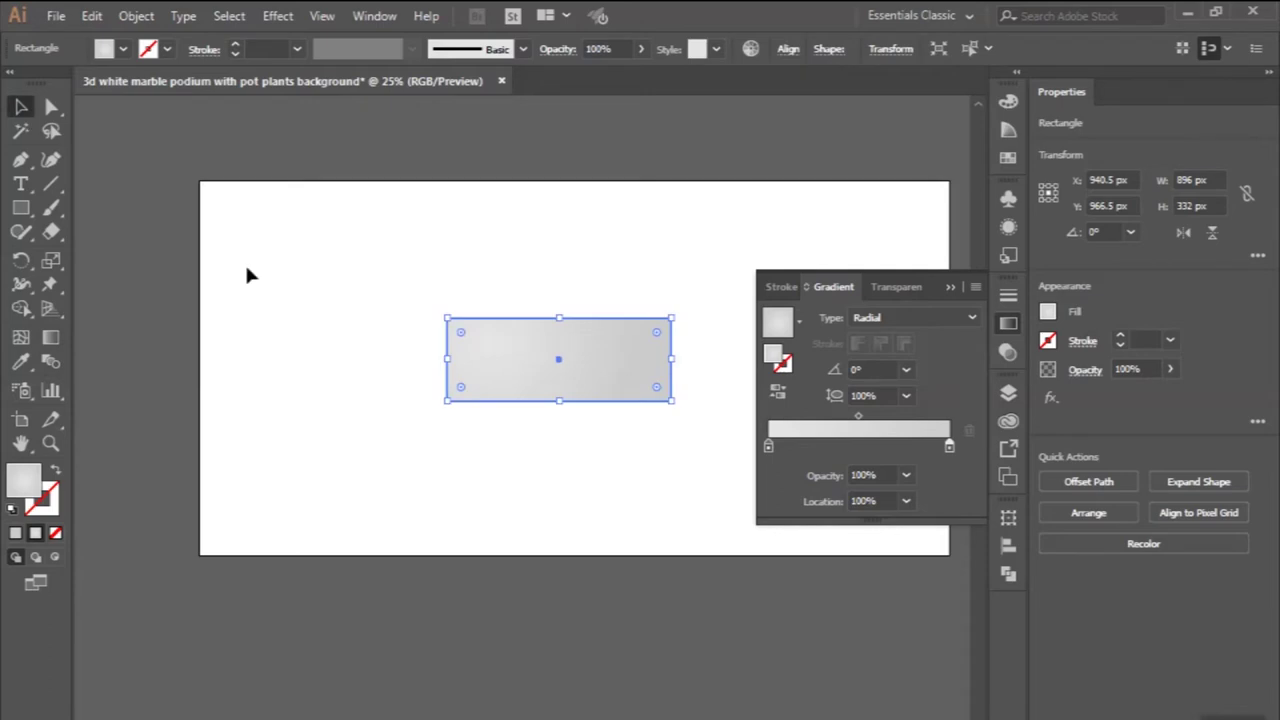
left_click(246, 274)
scroll(246, 274, "right", 3)
scroll(389, 283, "right", 2)
scroll(389, 283, "up", 1)
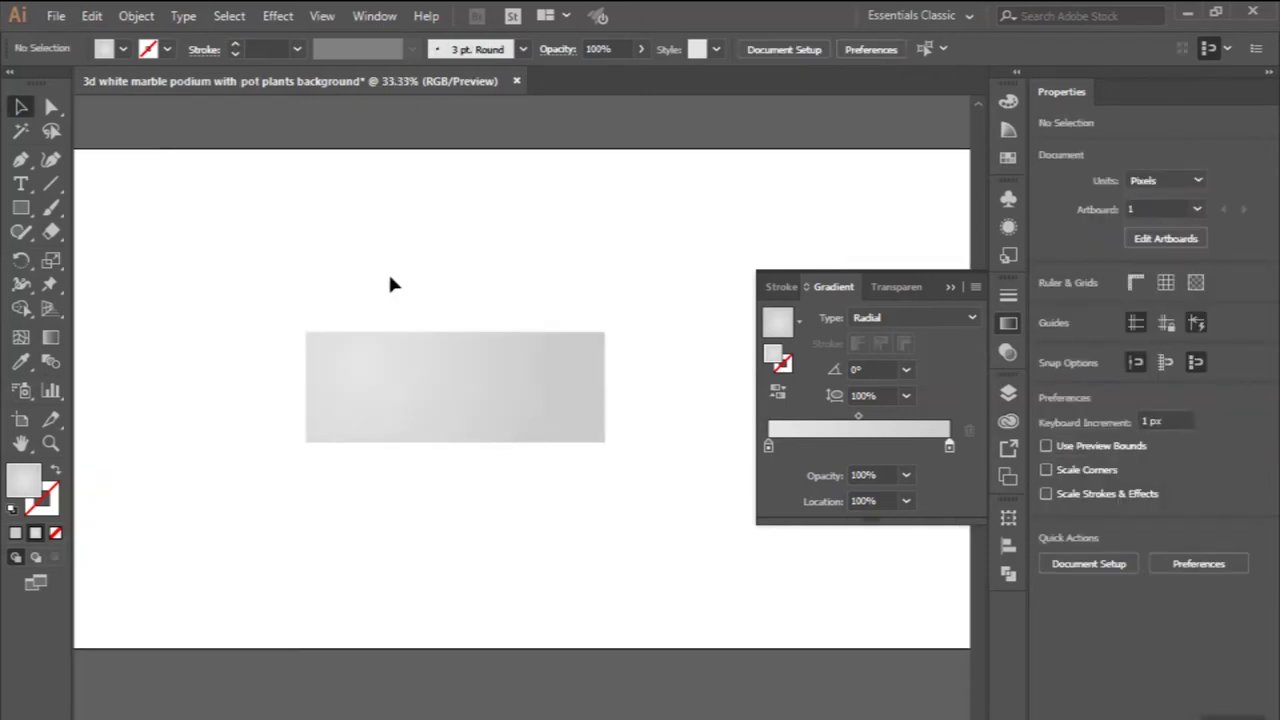
- Draw a thin 896 × 79 px strip along the box's top edge
left_click(22, 209)
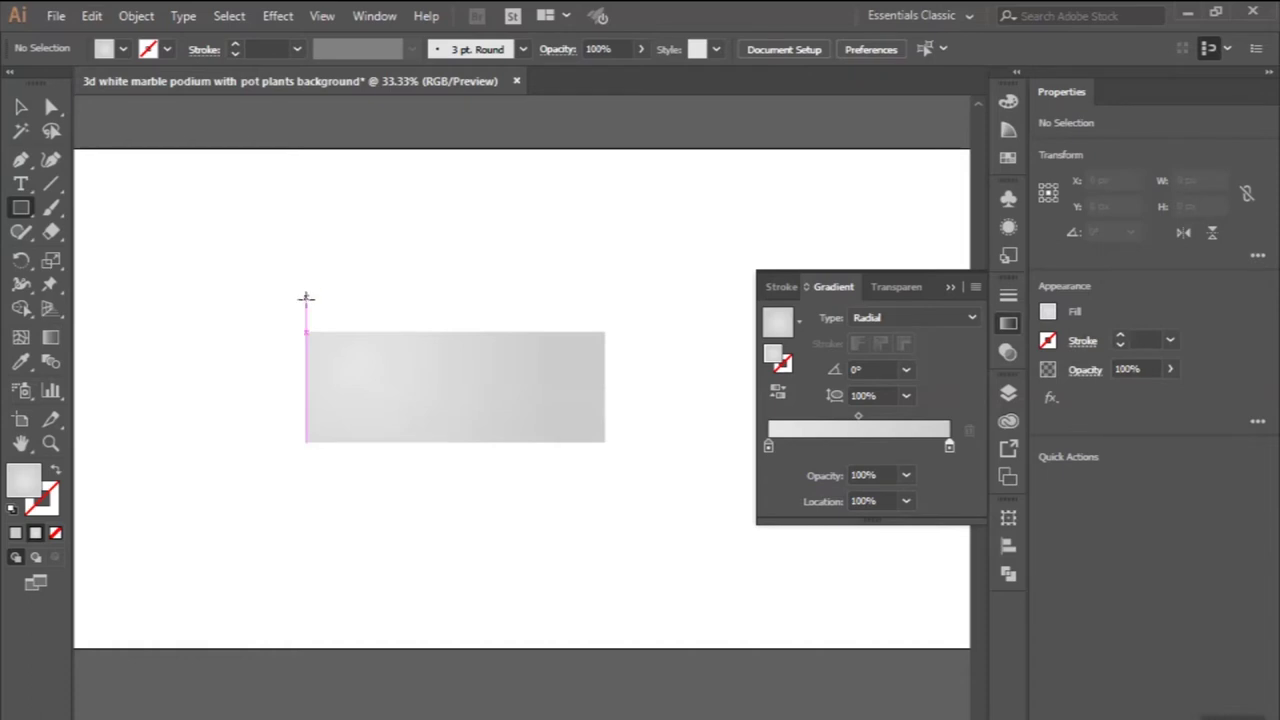
left_click_drag(305, 305, 604, 331)
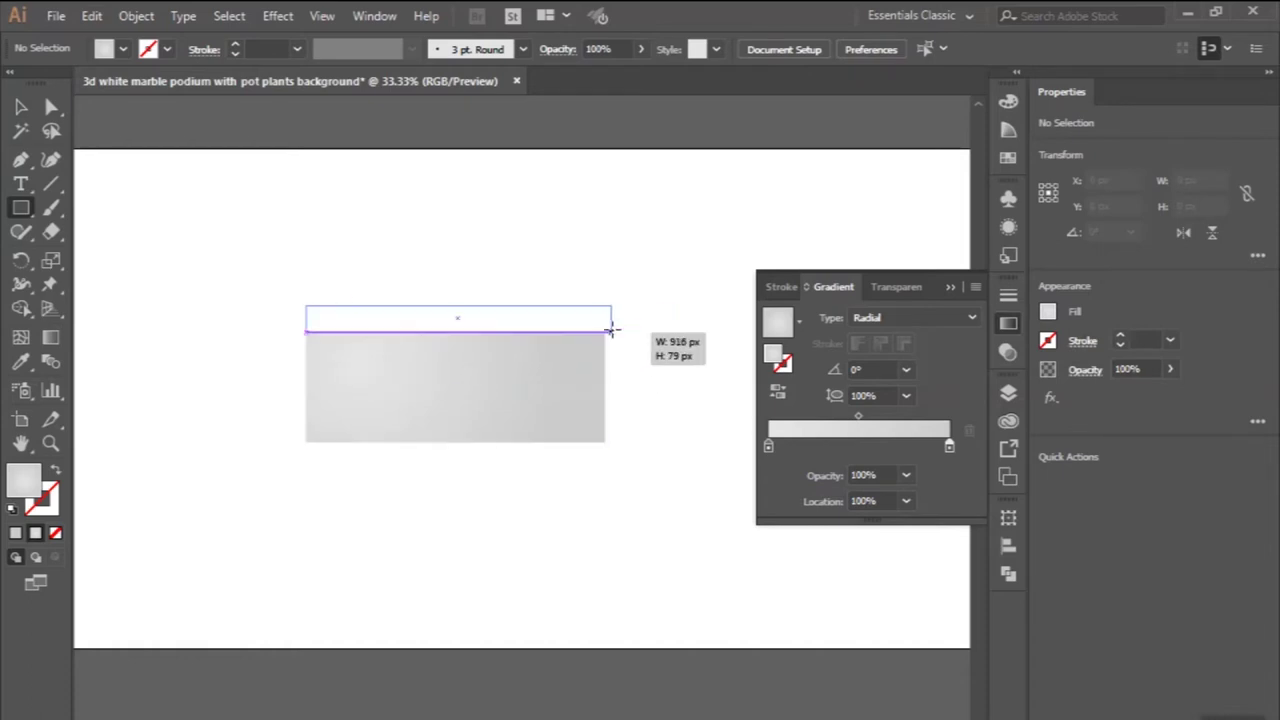
left_click_drag(604, 329, 604, 329)
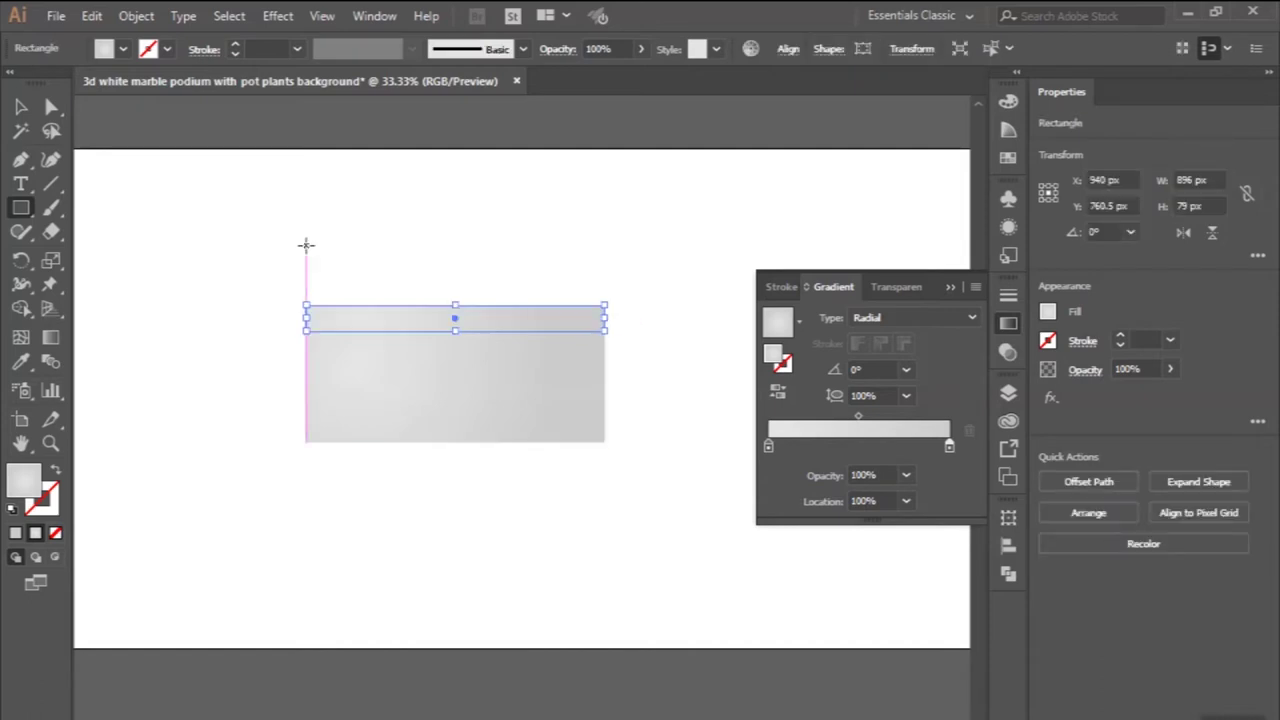
- Drag the strip's top-left and top-right corners inward and down to form a trapezoid
left_click(52, 107)
scroll(298, 318, "up", 1)
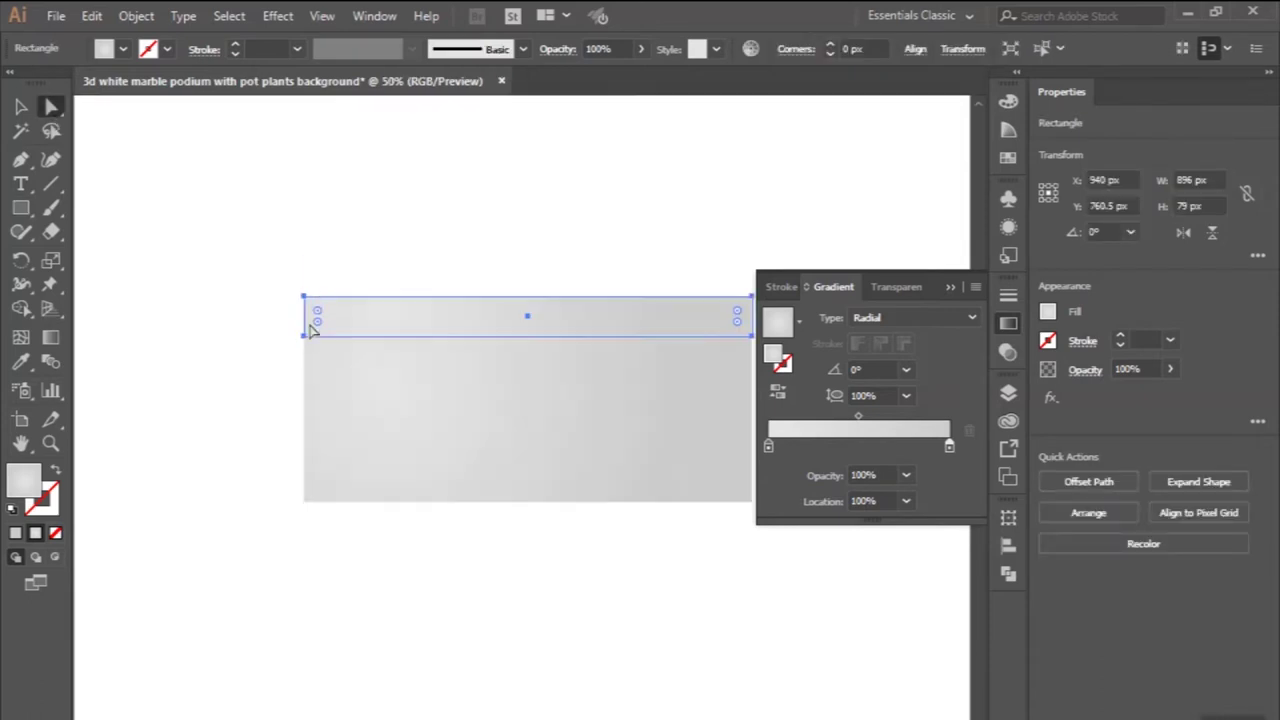
left_click(304, 297)
left_click_drag(314, 303, 328, 316)
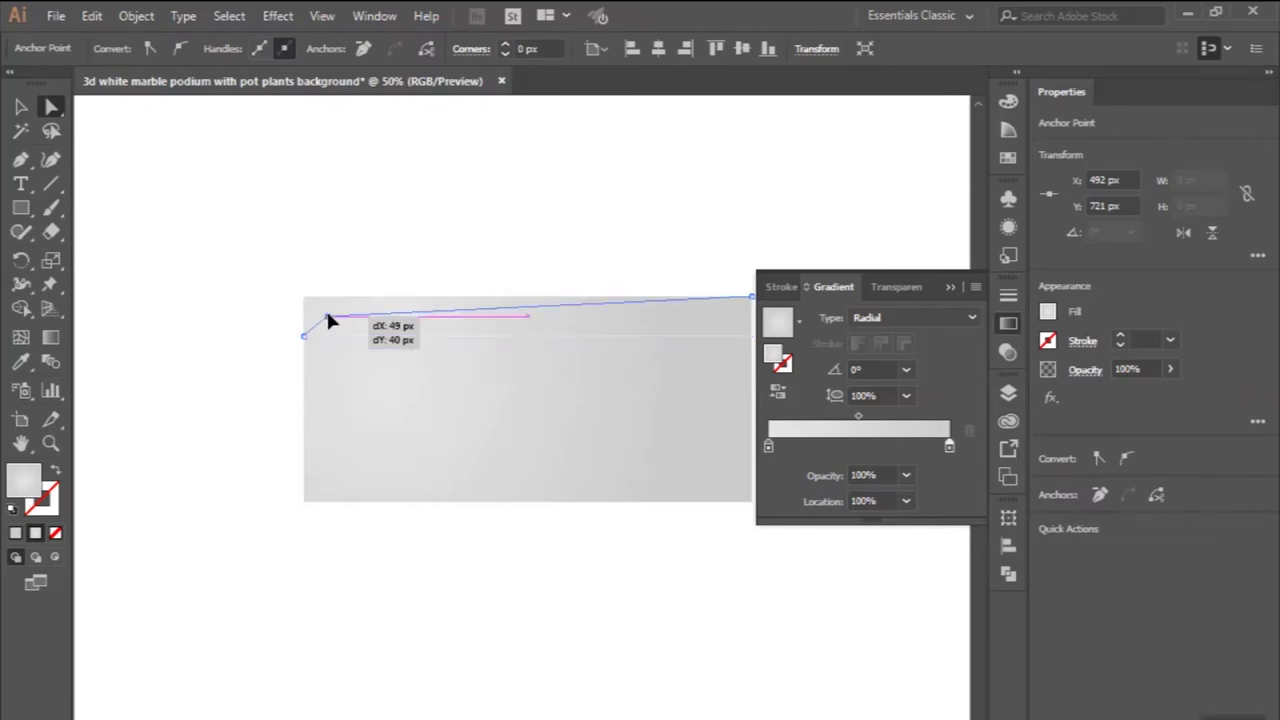
left_click_drag(328, 316, 329, 318)
scroll(331, 318, "right", 3)
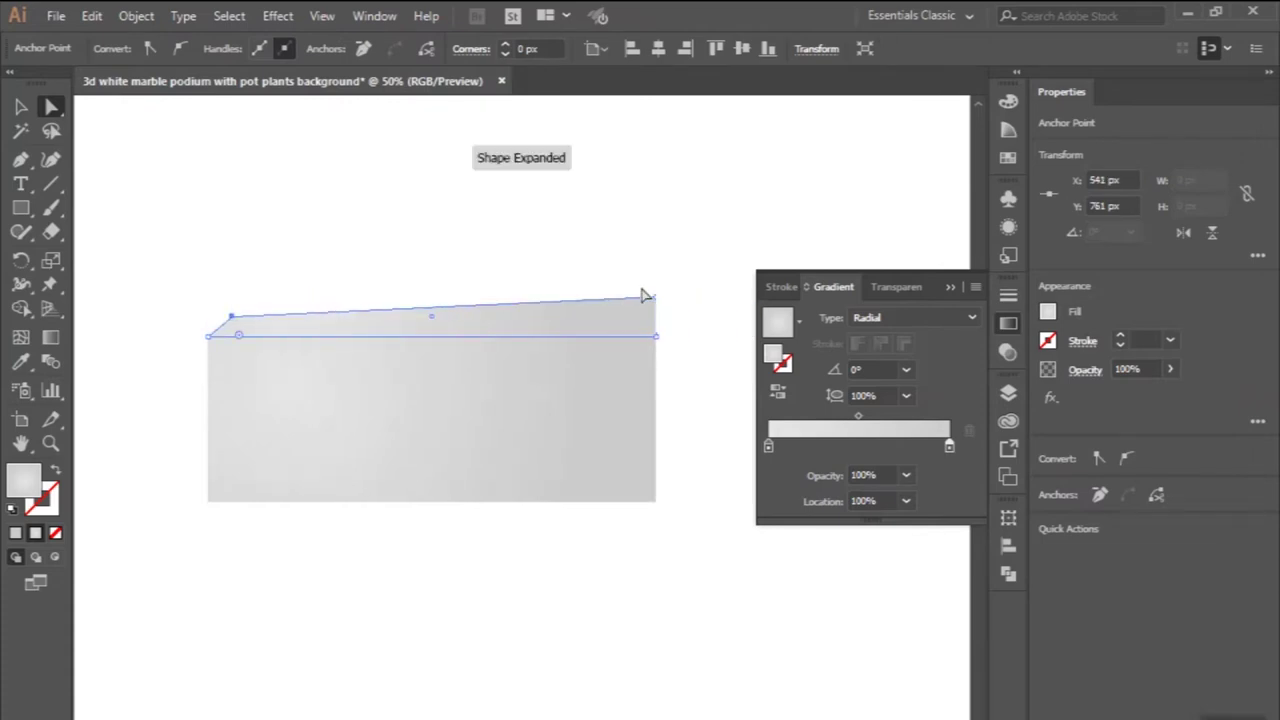
left_click_drag(655, 298, 633, 320)
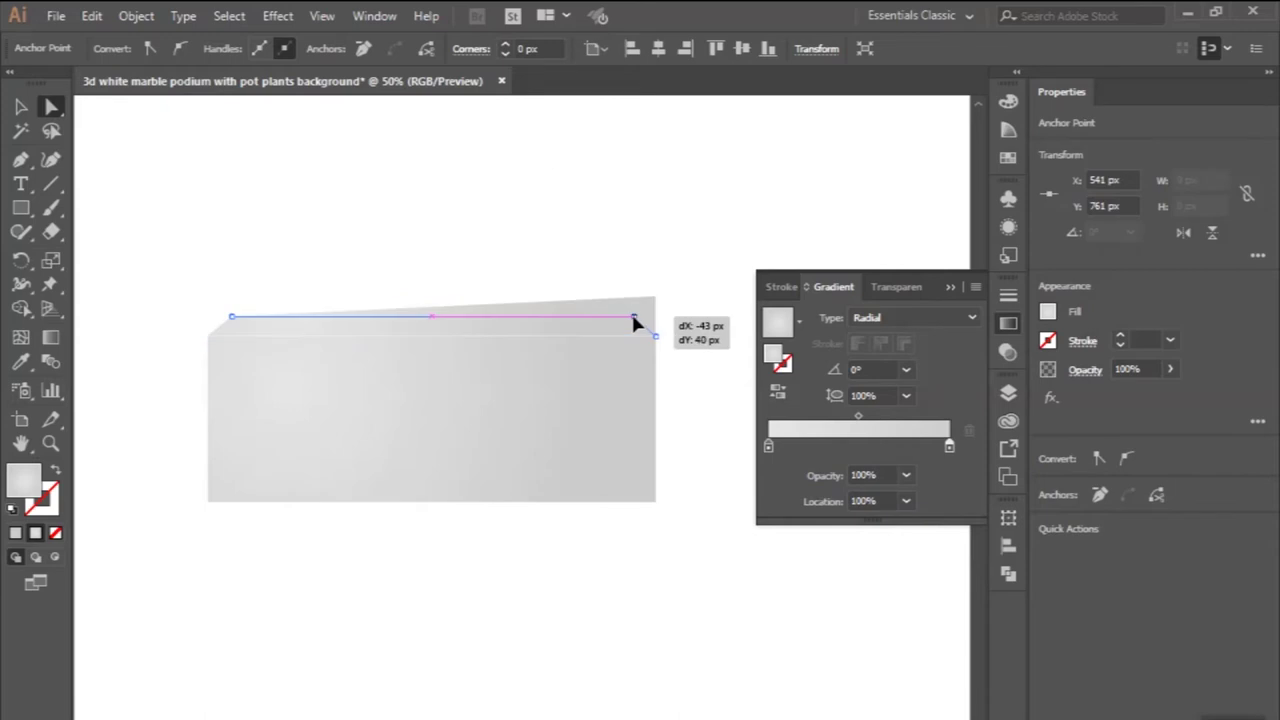
left_click_drag(633, 320, 633, 320)
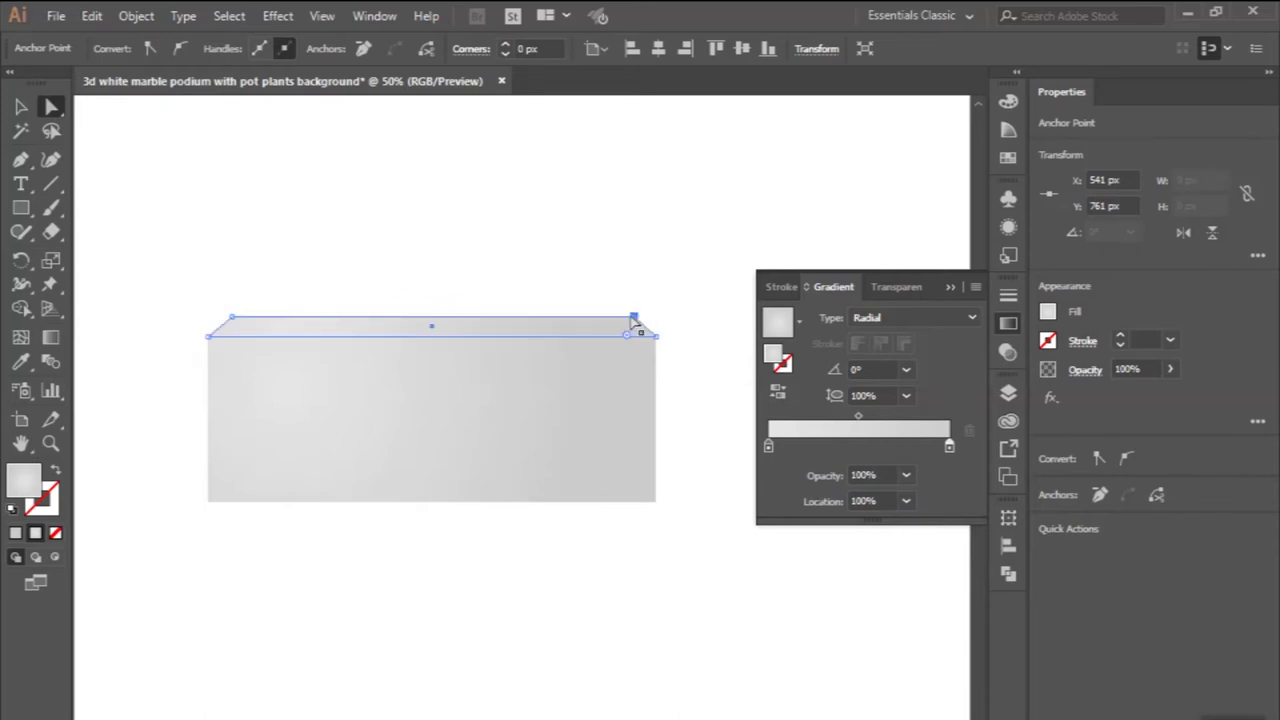
scroll(571, 257, "down", 1)
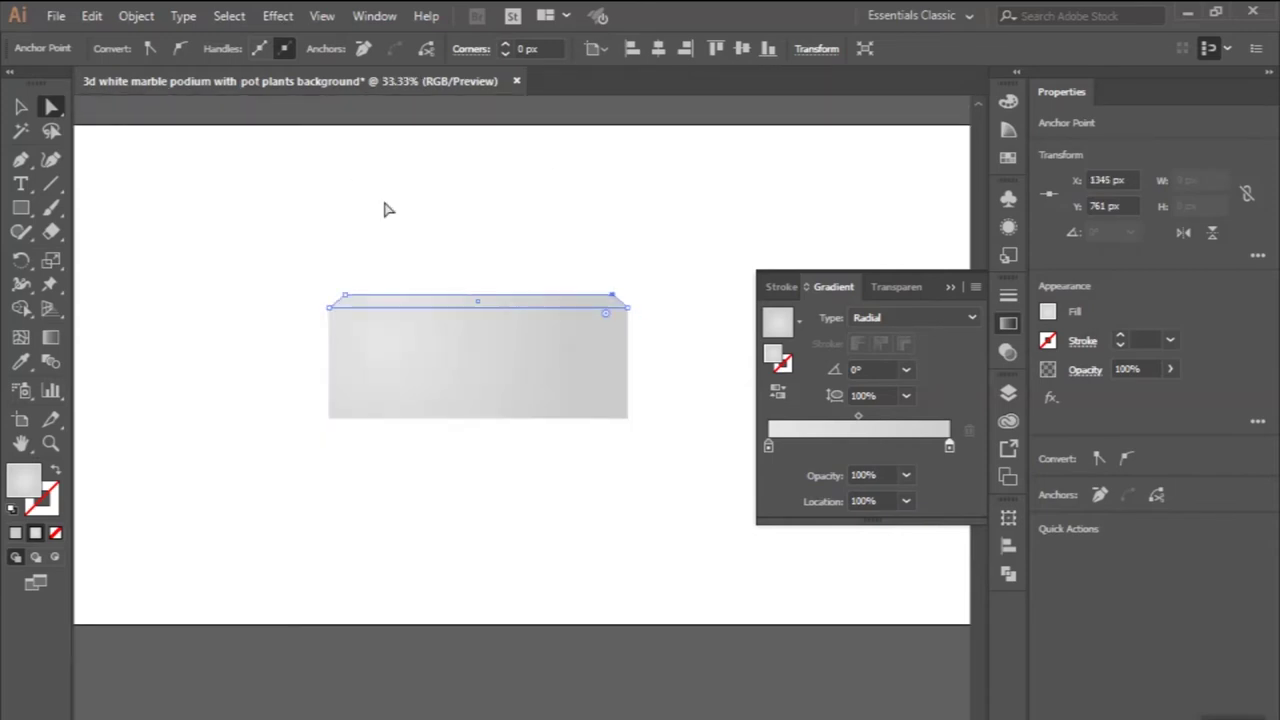
scroll(600, 330, "up", 1)
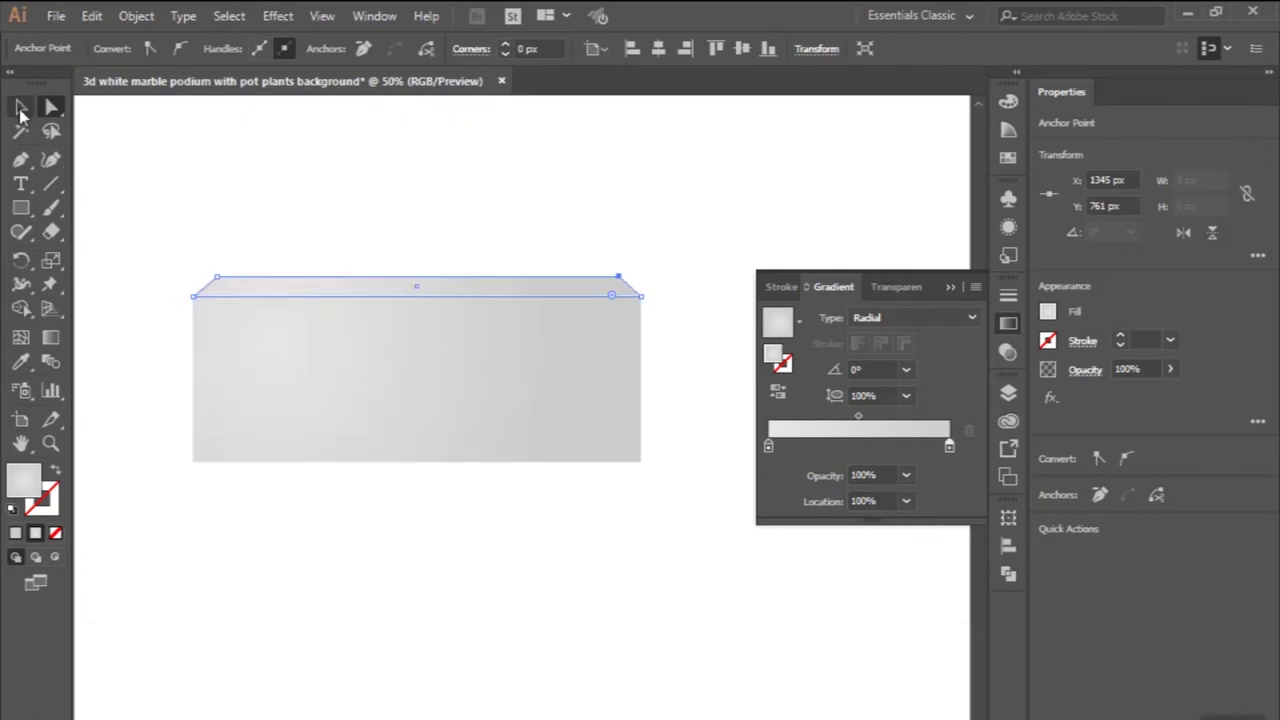
left_click(20, 110)
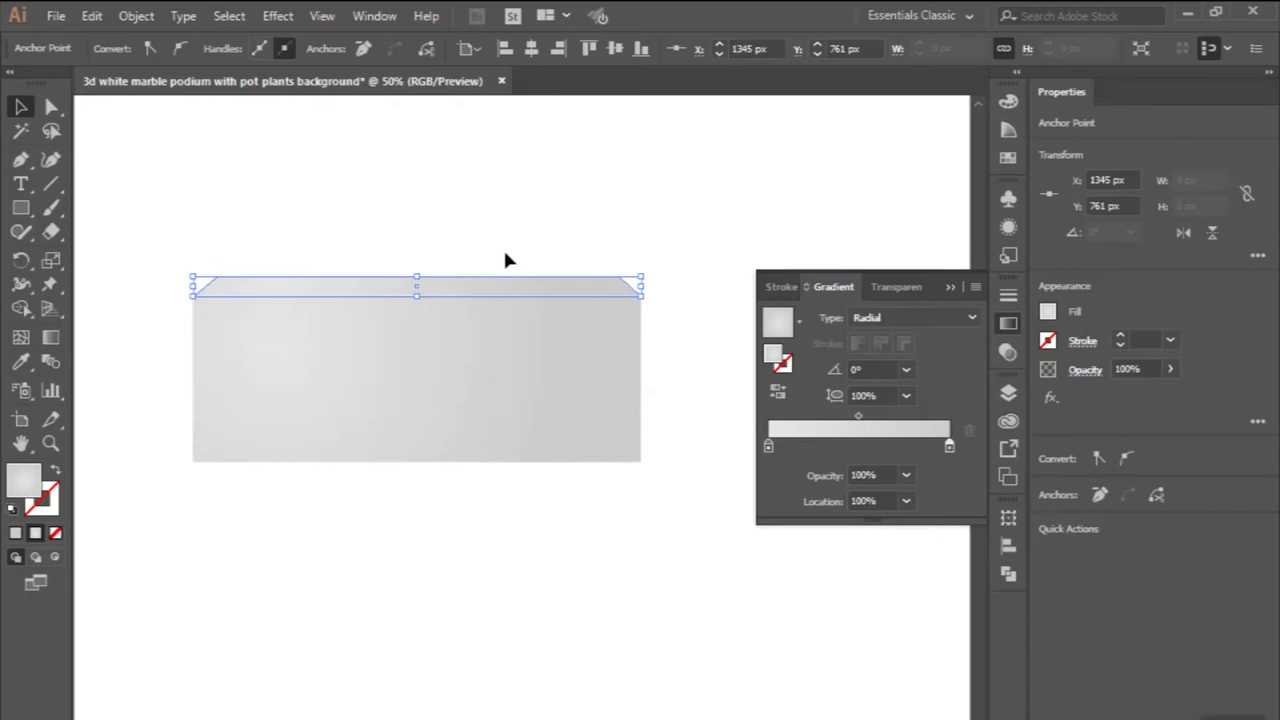
- Set the top face's left gradient stop to grey hex 999999
double_click(768, 447)
left_click(912, 621)
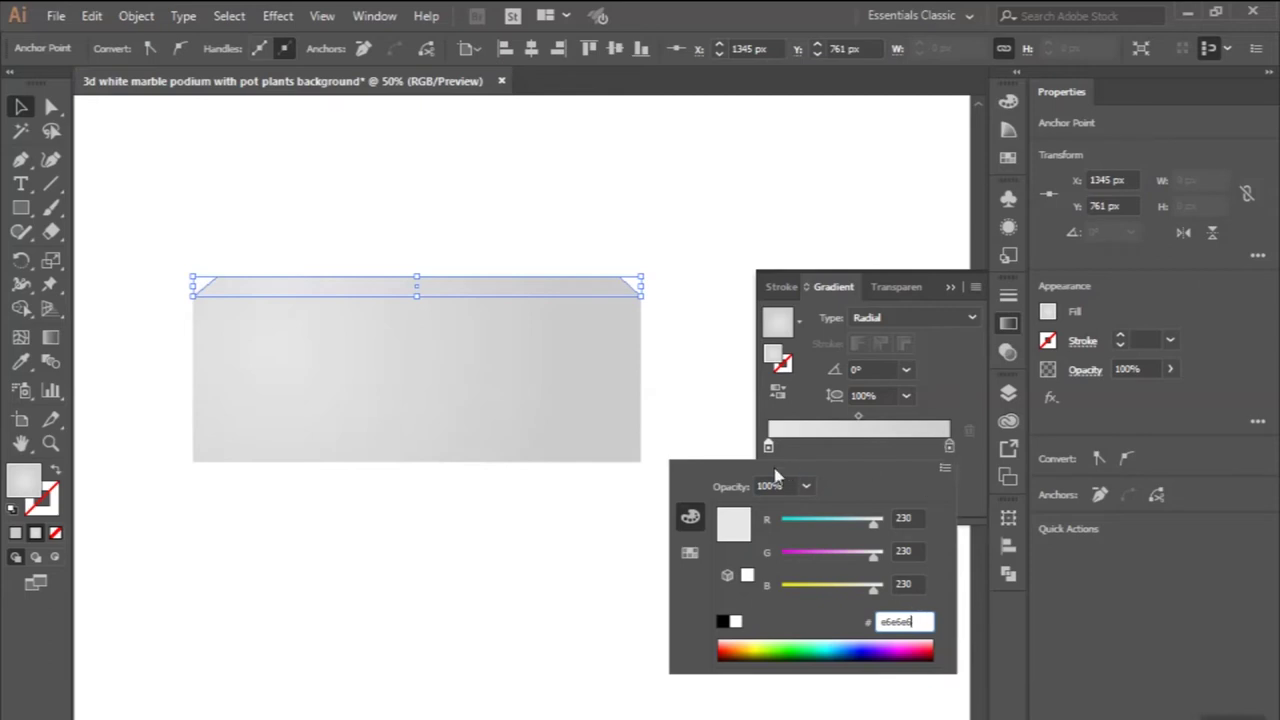
key("Return")
type("999999")
key("Return")
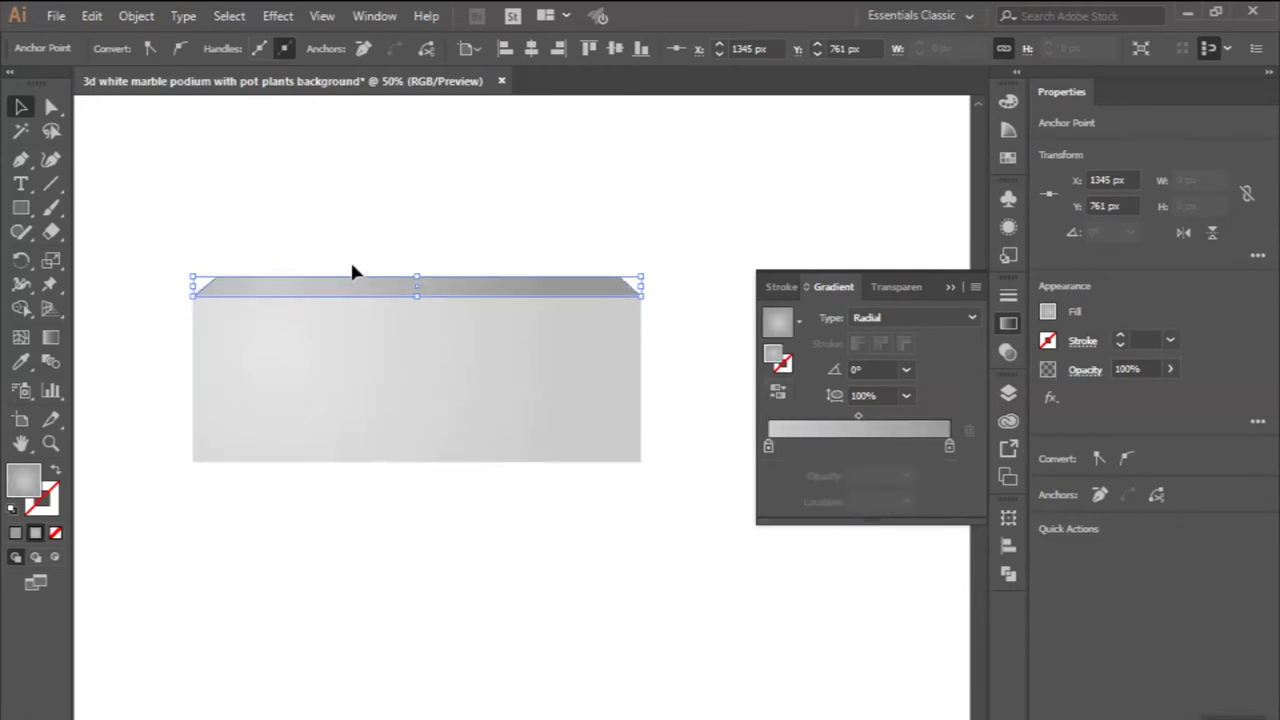
- Widen the radial gradient across the top face with the Gradient tool, then deselect
left_click(50, 337)
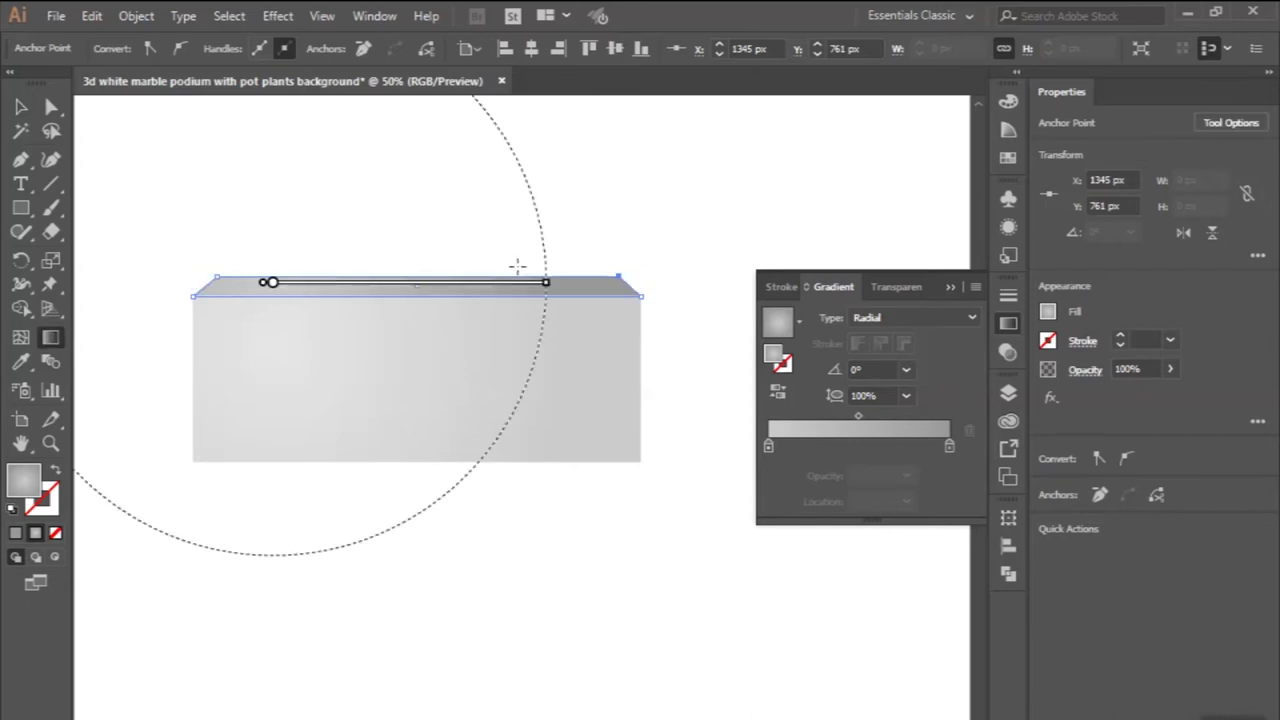
left_click_drag(547, 289, 663, 282)
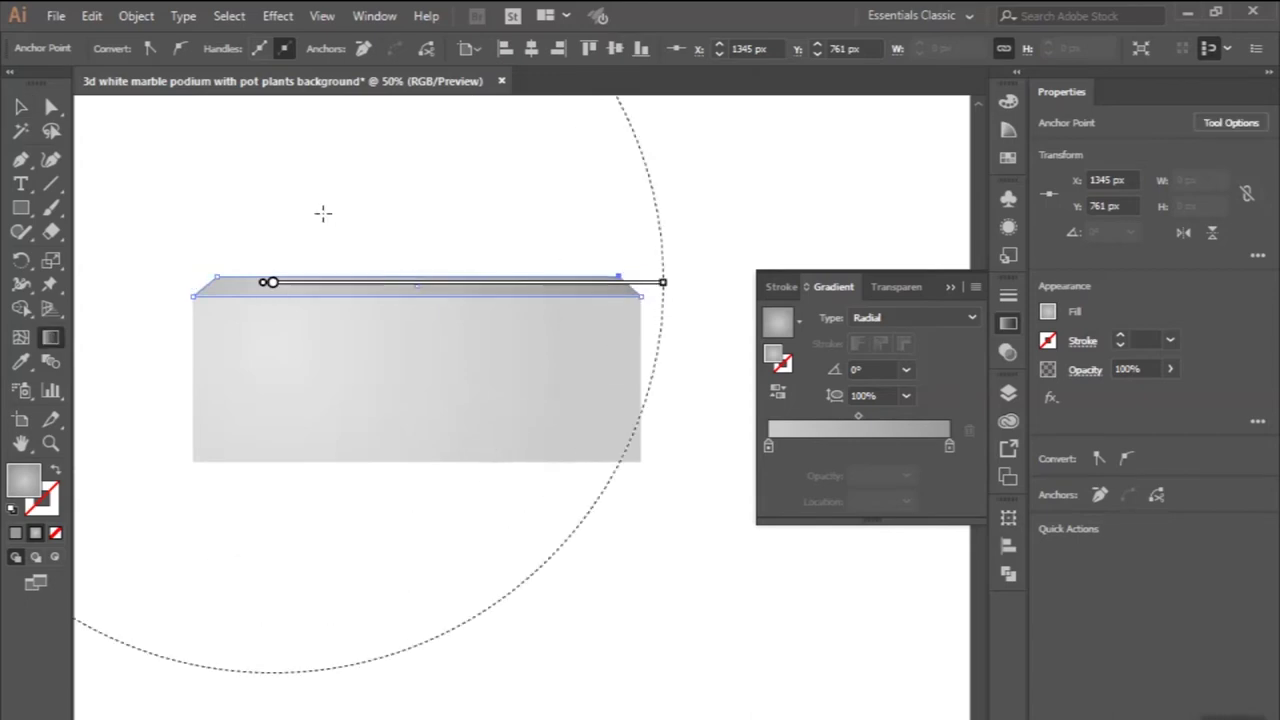
left_click(21, 106)
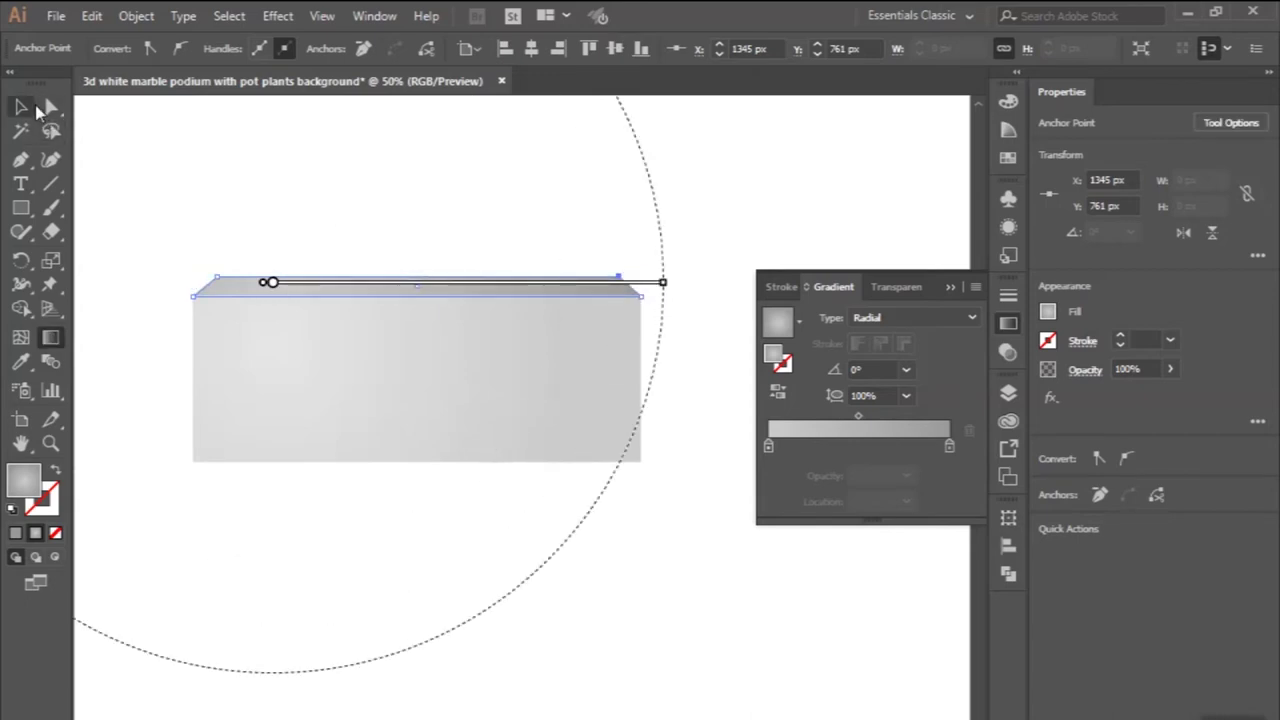
left_click(268, 181)
scroll(270, 180, "down", 4)
scroll(260, 215, "left", 2)
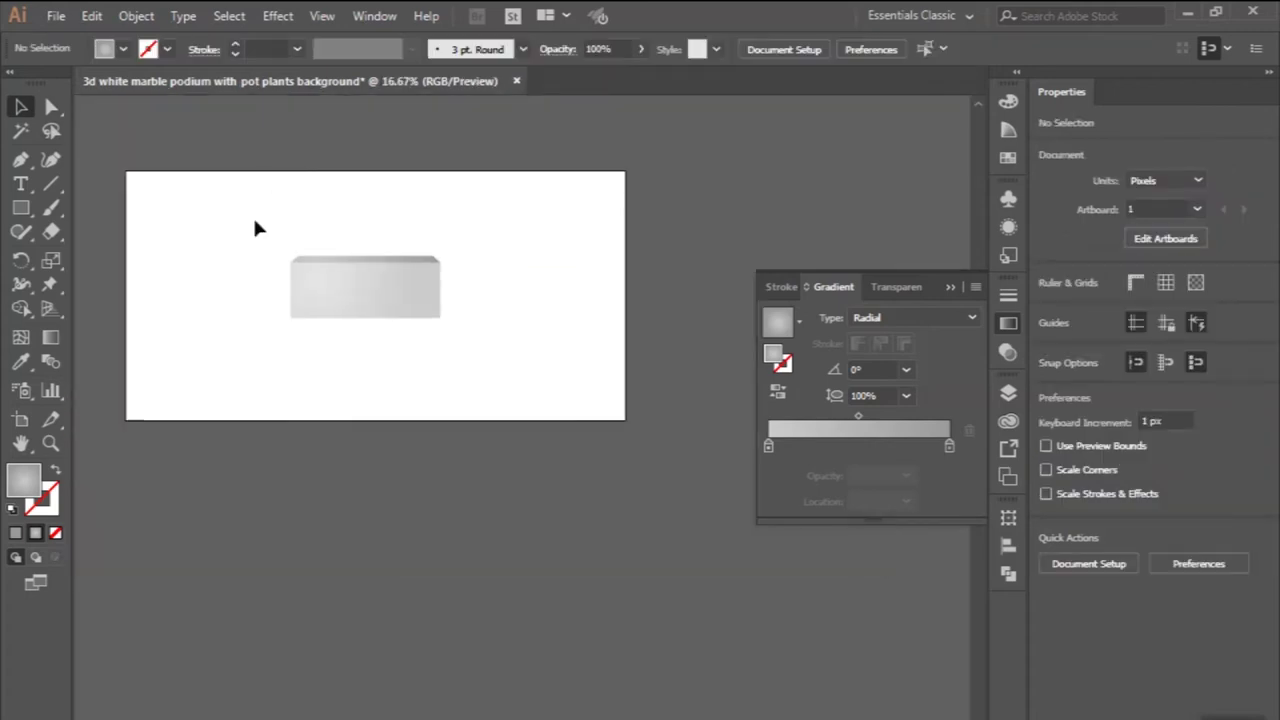
- Alt-drag a copy of the podium block to the right and raise it higher
left_click(310, 314)
scroll(330, 305, "up", 1)
mouse_move(318, 308)
left_mouse_down()
mouse_move(226, 330)
mouse_move(490, 328)
mouse_move(474, 330)
left_mouse_up()
scroll(438, 215, "up", 1)
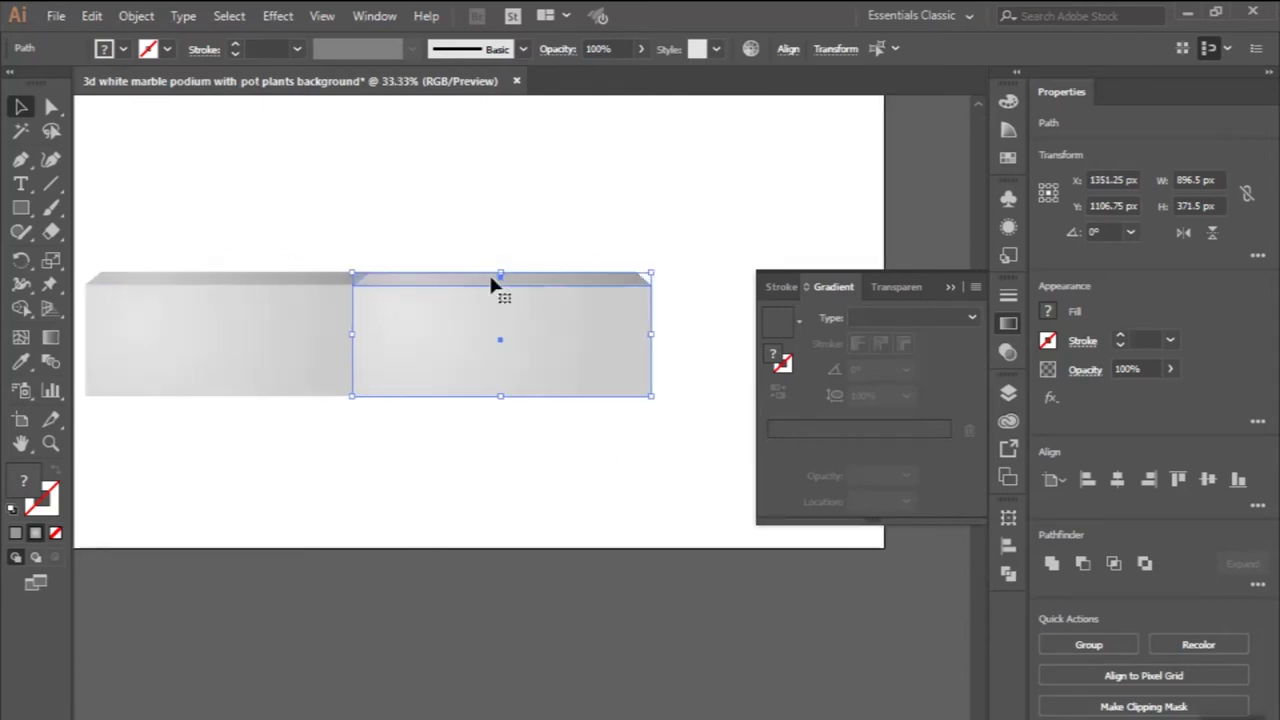
left_click_drag(490, 311, 490, 252)
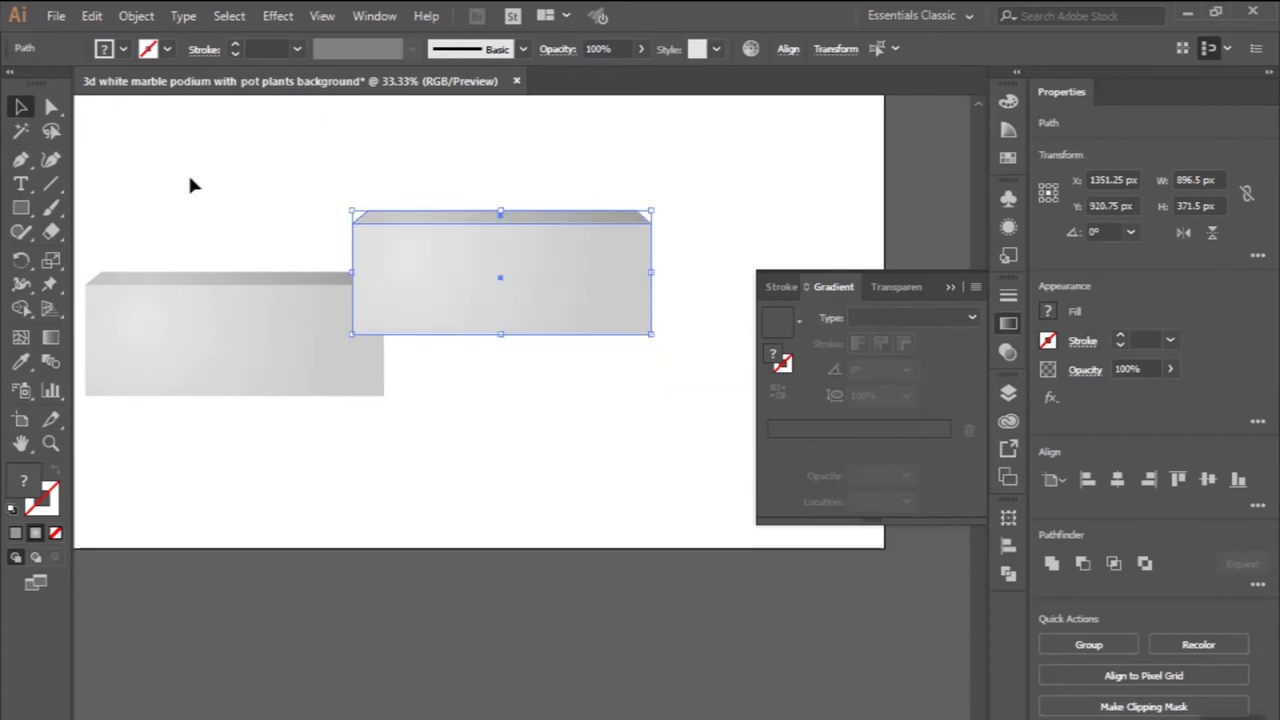
- Drag the copy's two bottom anchors down to make it taller, then reselect it
left_click(51, 106)
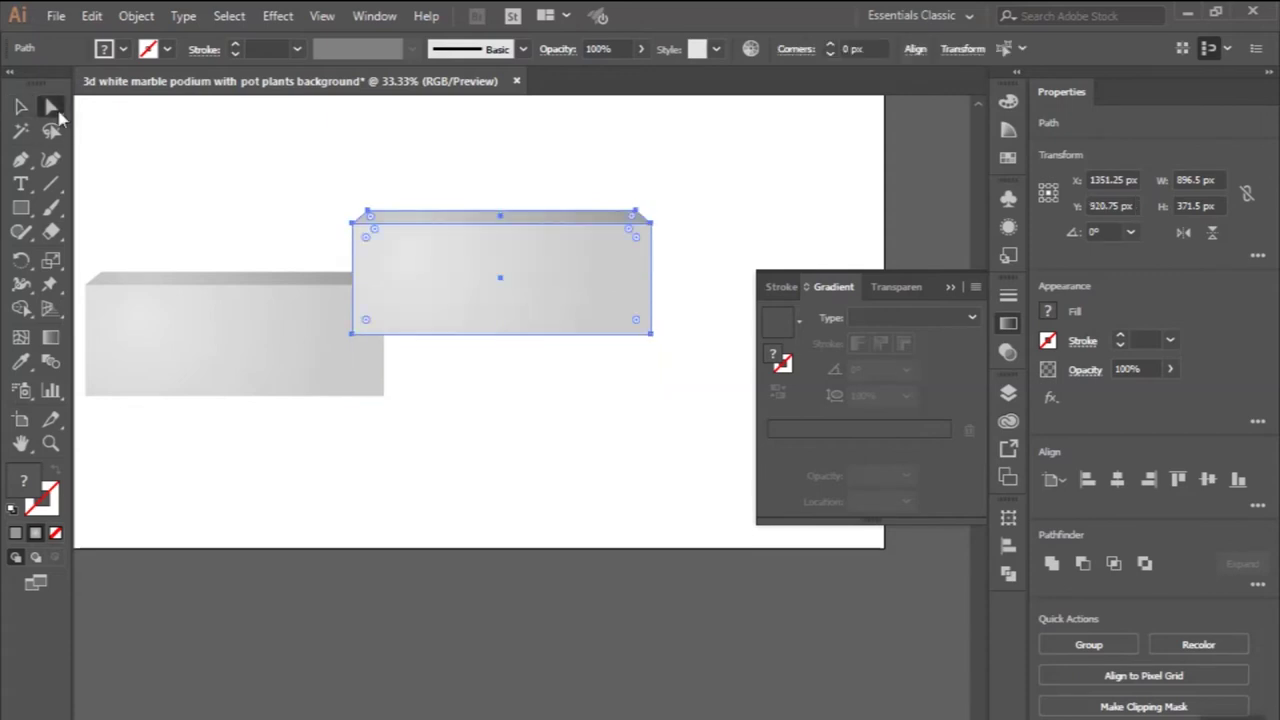
left_click(352, 333)
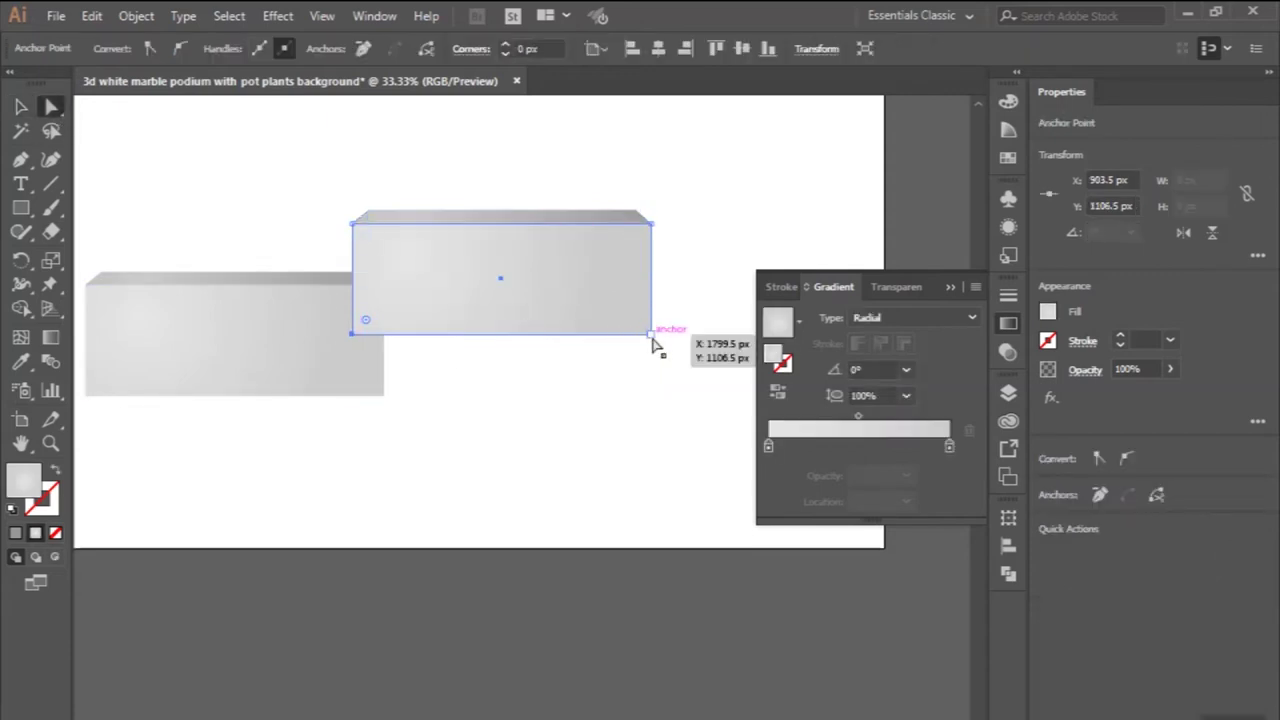
left_click(650, 333, "shift")
left_click_drag(514, 334, 512, 396)
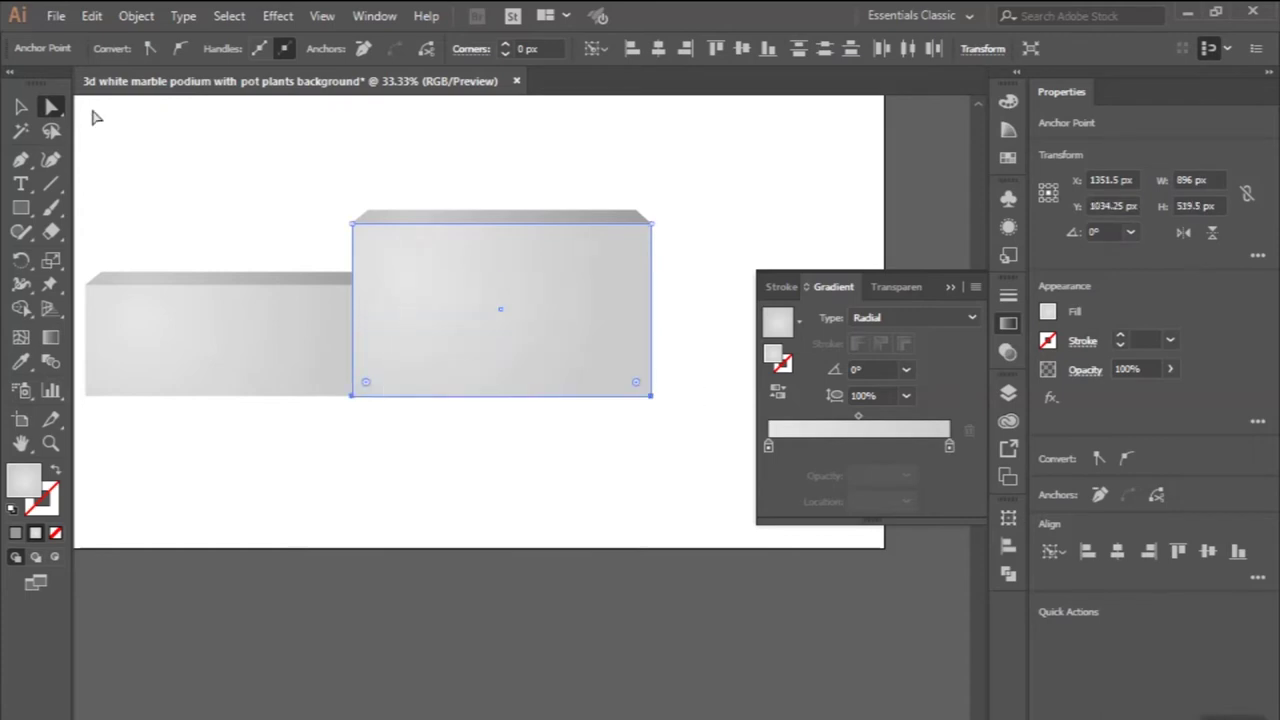
left_click(22, 107)
left_click(295, 200)
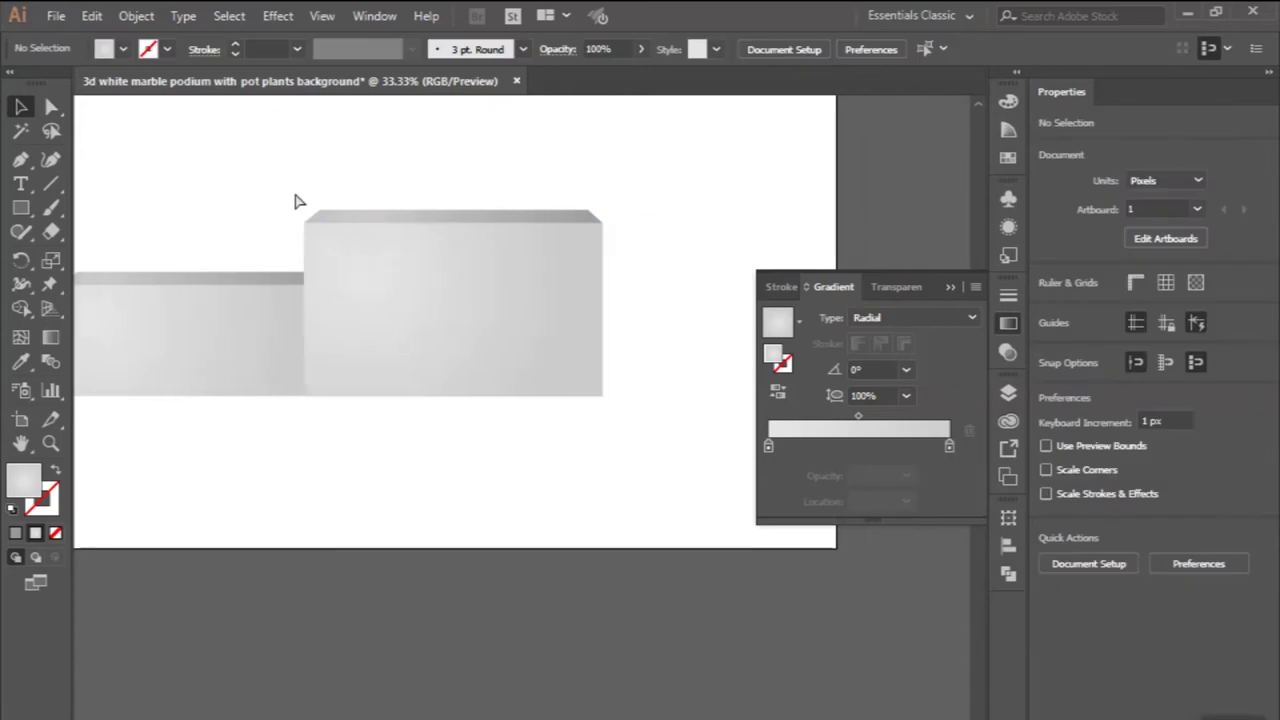
scroll(282, 261, "left", 2)
scroll(388, 199, "up", 1)
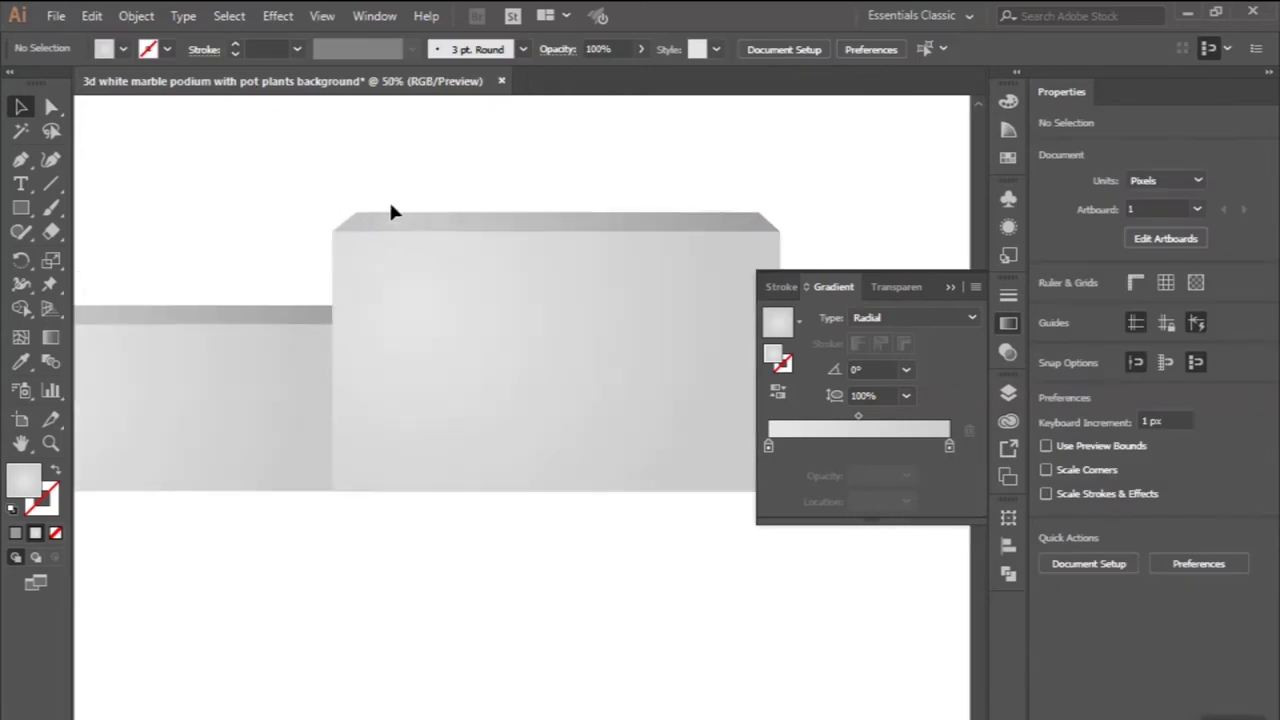
scroll(410, 288, "down", 1)
left_click_drag(386, 218, 410, 282)
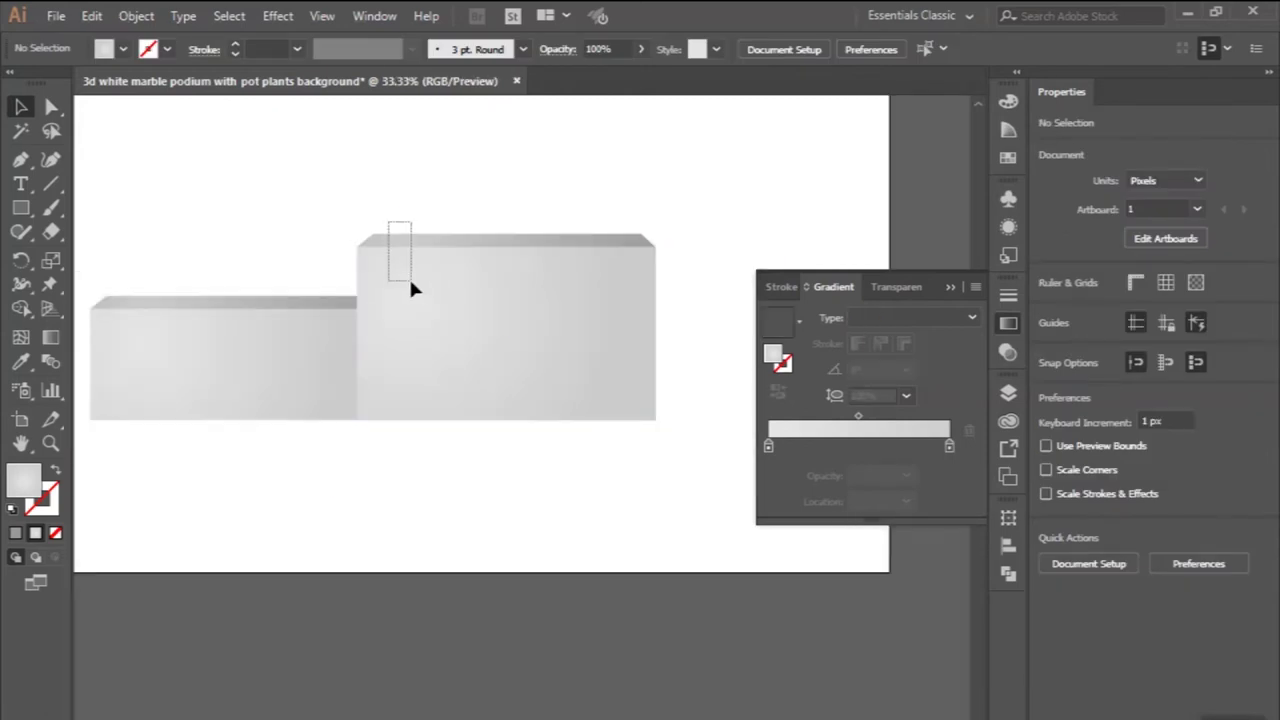
- Send the taller block to the back via Object > Arrange, then deselect
left_click(137, 16)
mouse_move(226, 17)
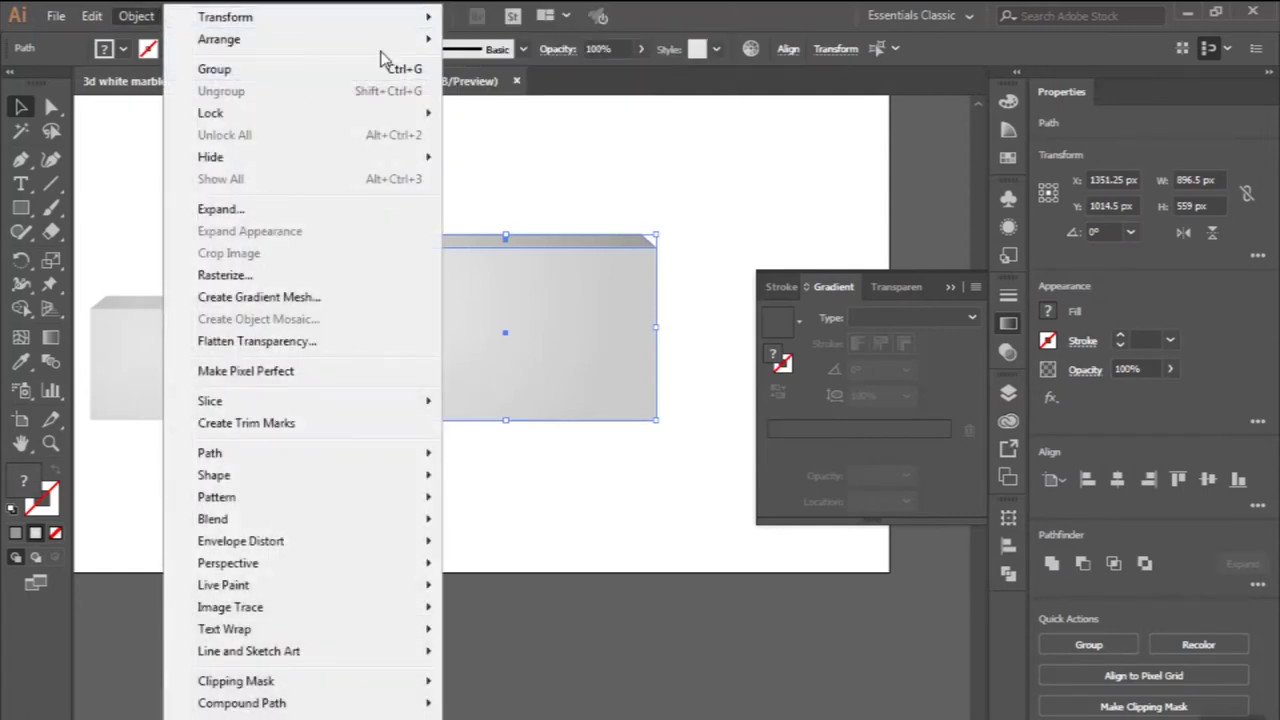
mouse_move(219, 39)
left_click(503, 104)
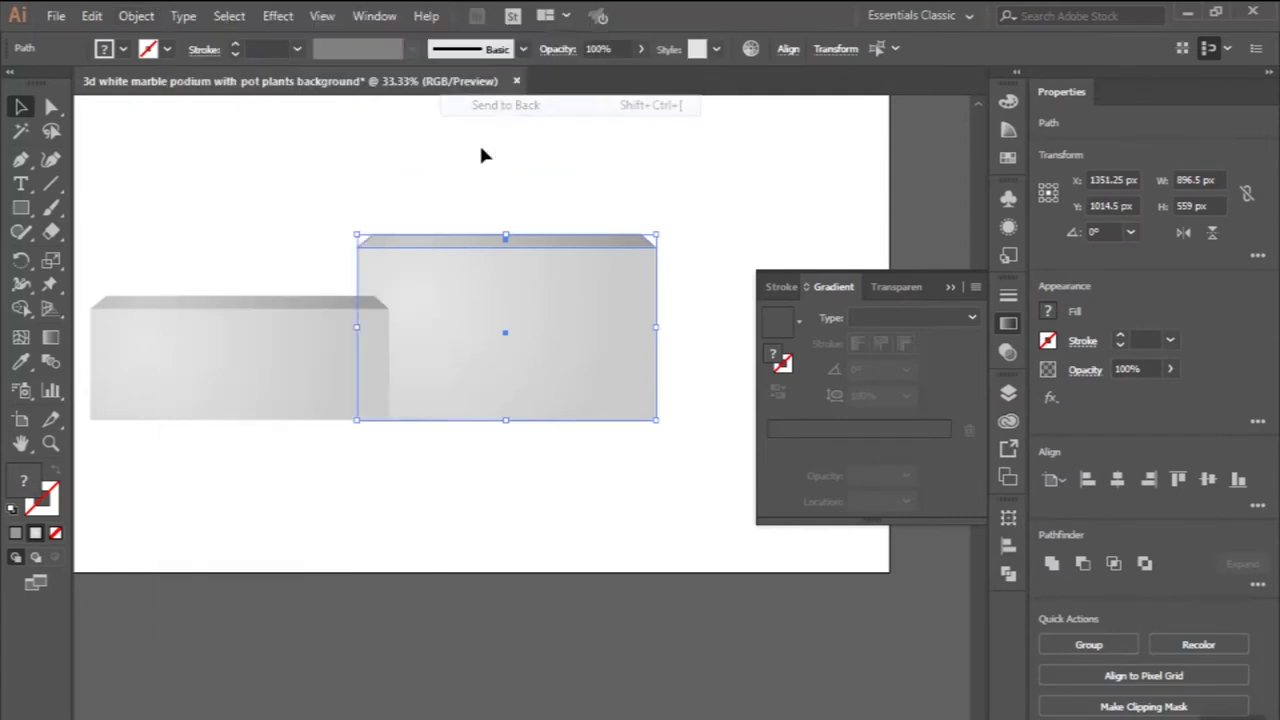
left_click(470, 172)
scroll(394, 323, "up", 1)
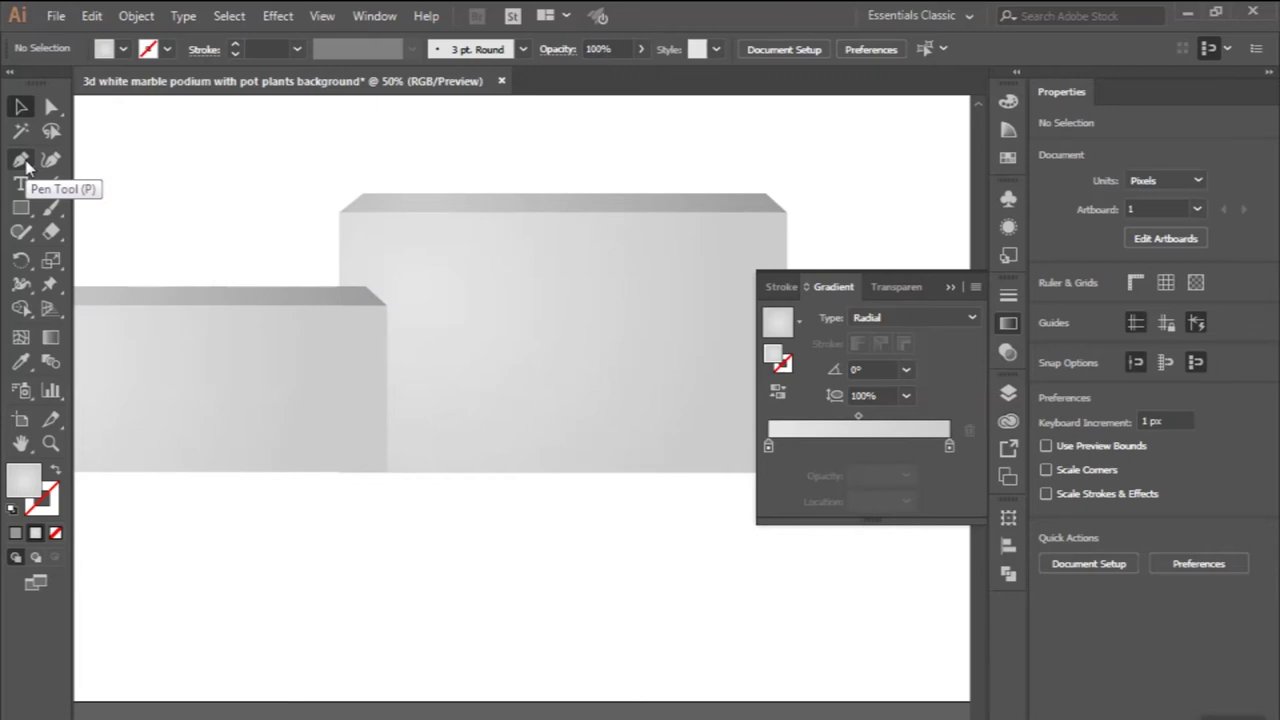
- Draw a small rectangle where the blocks meet and select it with the left top bar
left_click(21, 207)
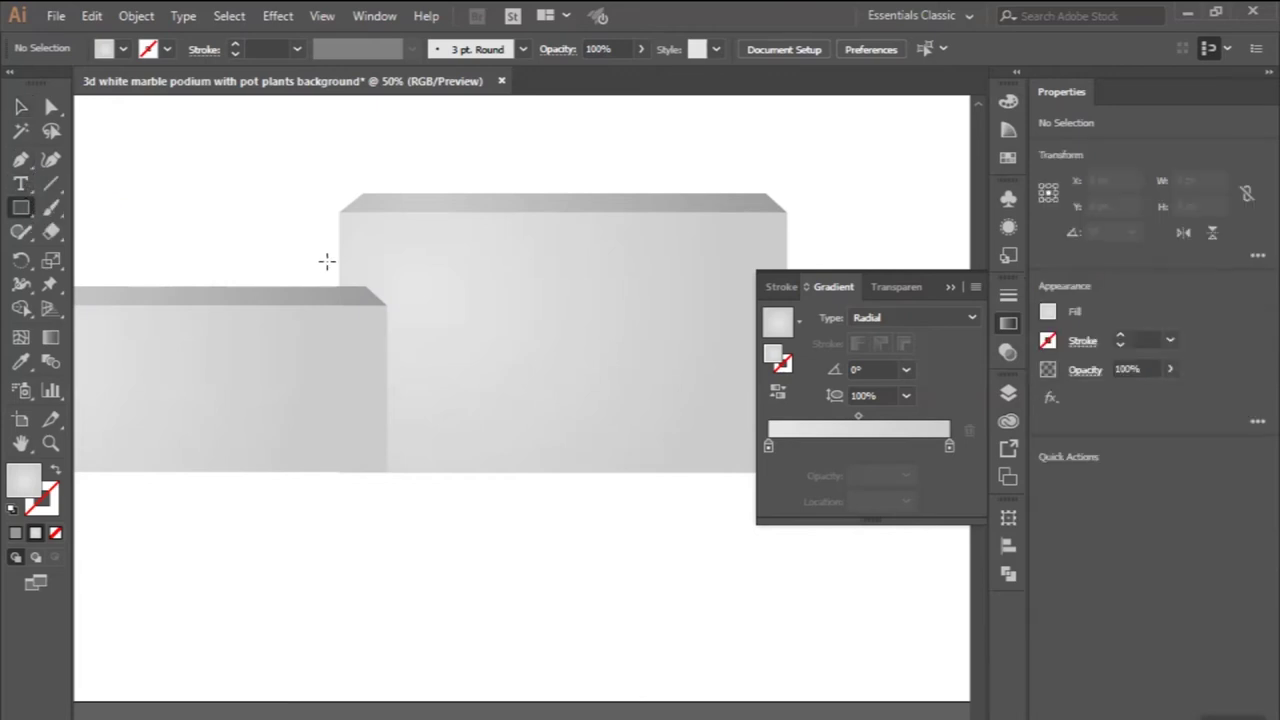
left_click_drag(339, 268, 424, 295)
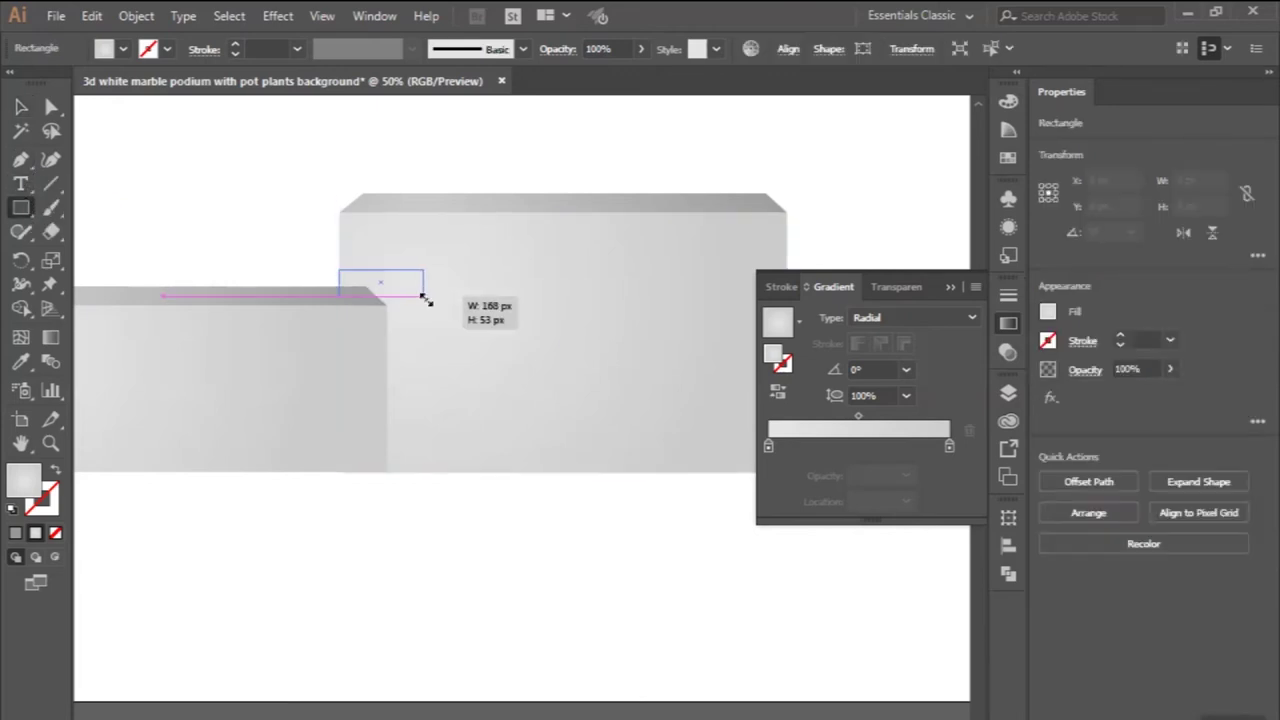
left_click(19, 105)
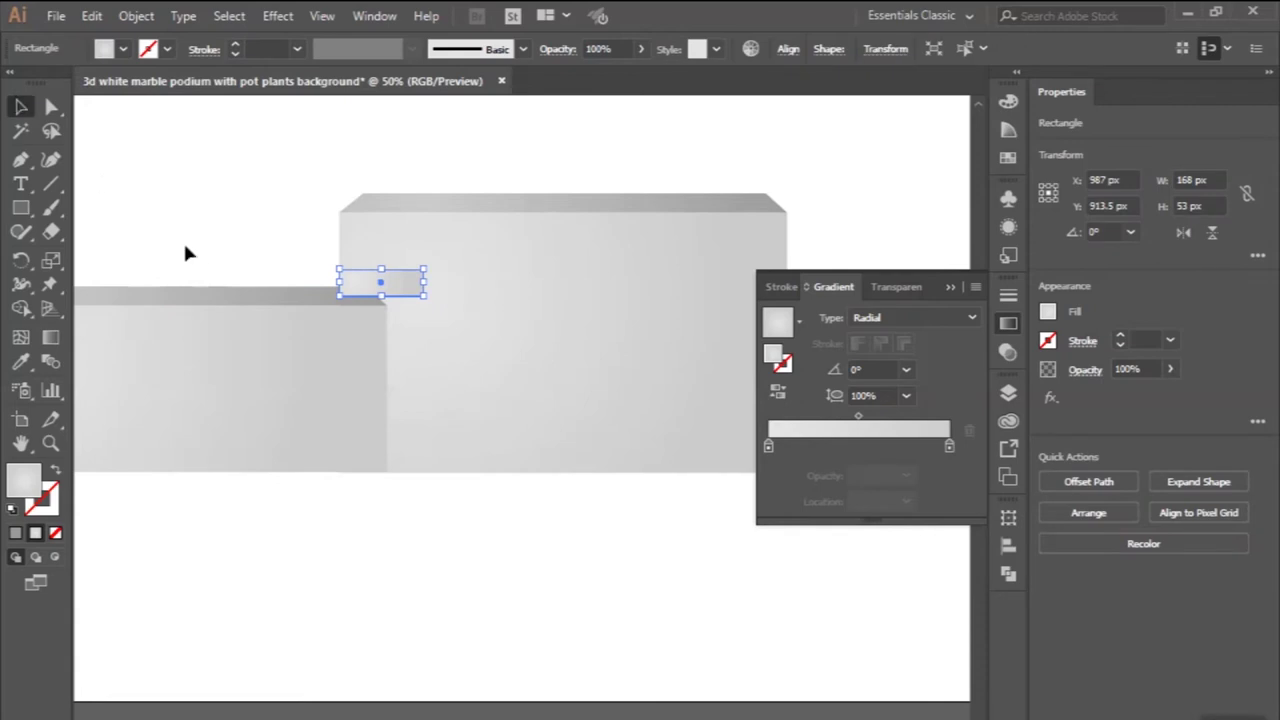
left_click(215, 293, "shift")
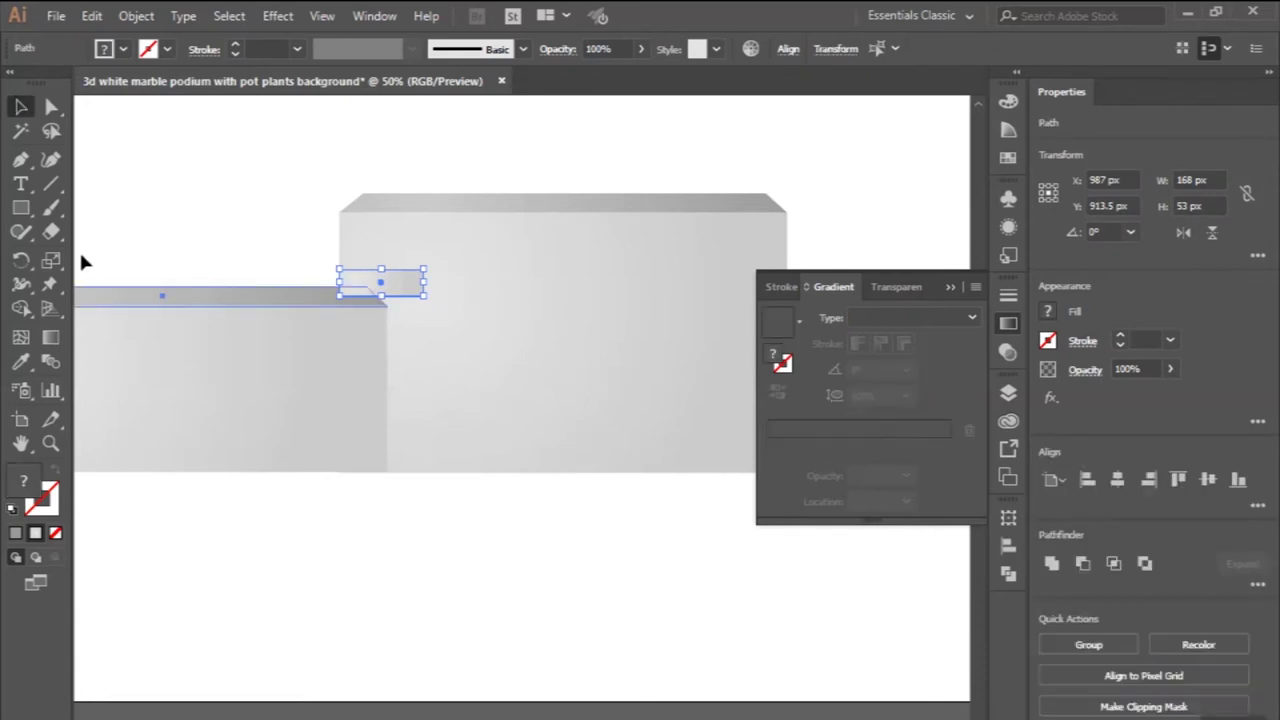
- Merge the small rectangle into the left top bar with the Shape Builder tool
left_click(24, 311)
scroll(298, 279, "up", 1)
scroll(298, 279, "up", 1)
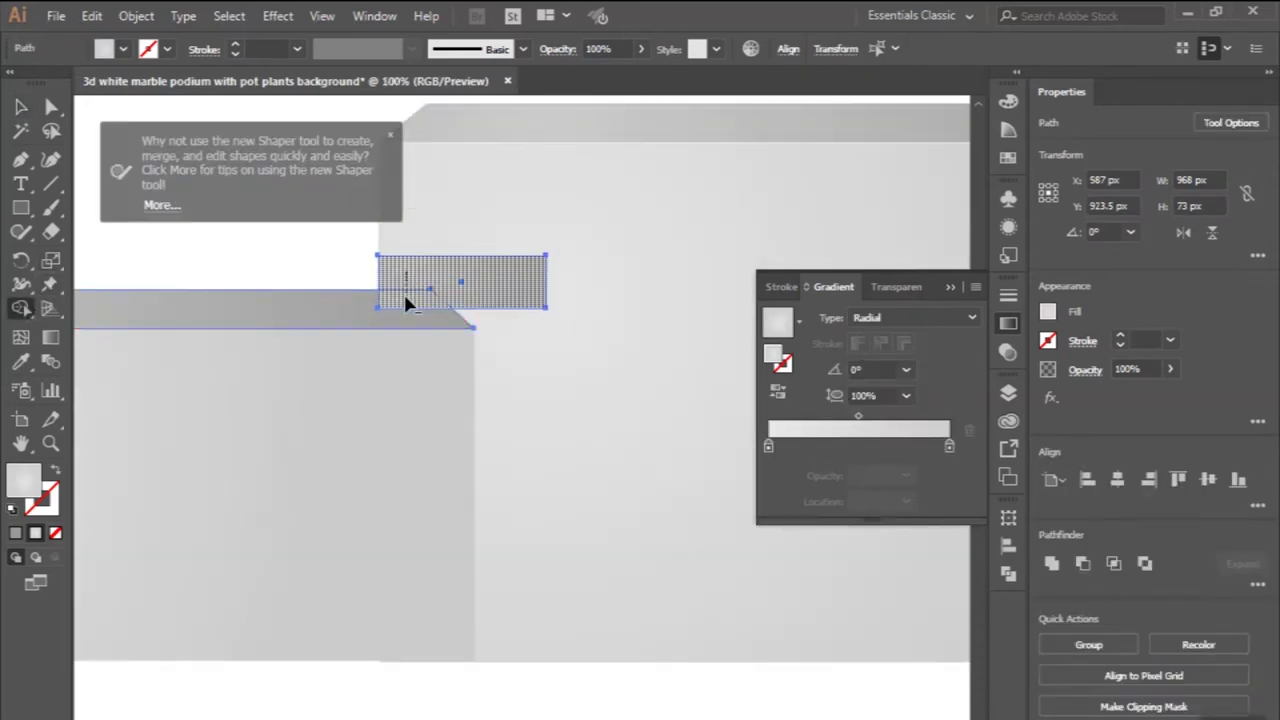
scroll(403, 291, "down", 2)
left_click_drag(403, 291, 366, 294)
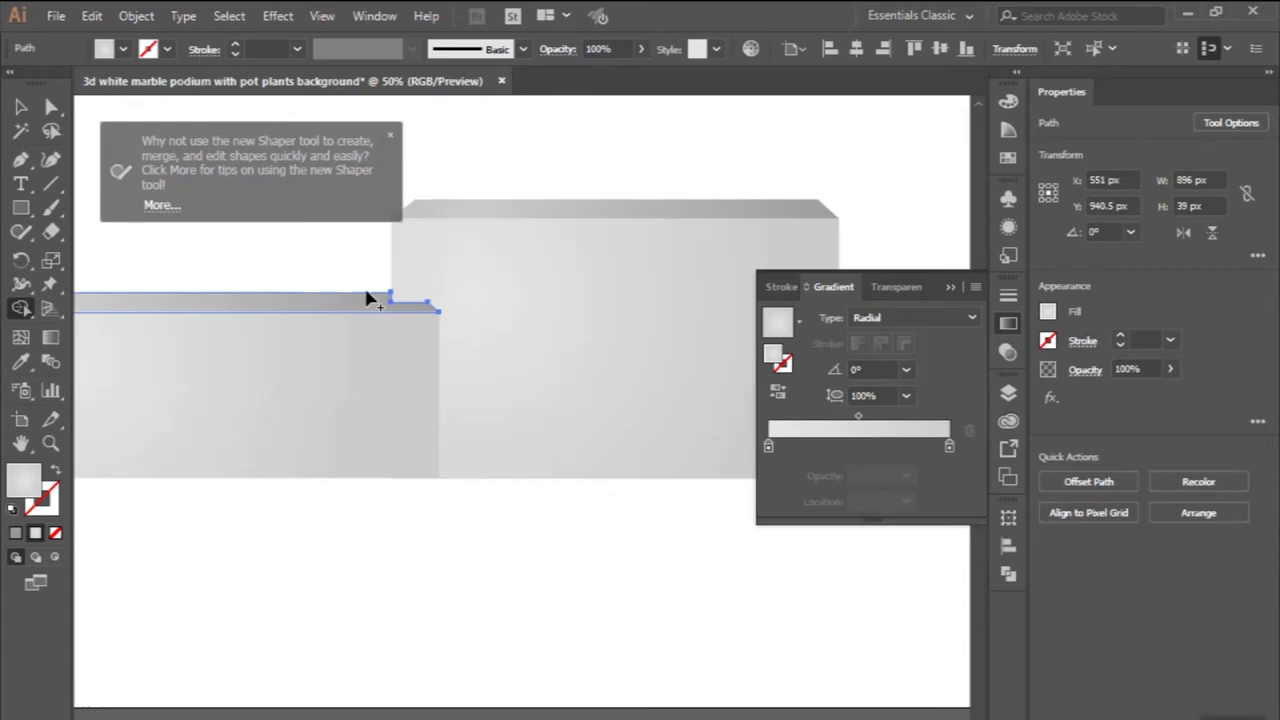
left_click(204, 264)
scroll(204, 264, "down", 1)
scroll(174, 257, "down", 1)
left_click_drag(174, 257, 197, 345)
- Make a vertically reflected copy of the left podium block
left_click(145, 16)
mouse_move(219, 39)
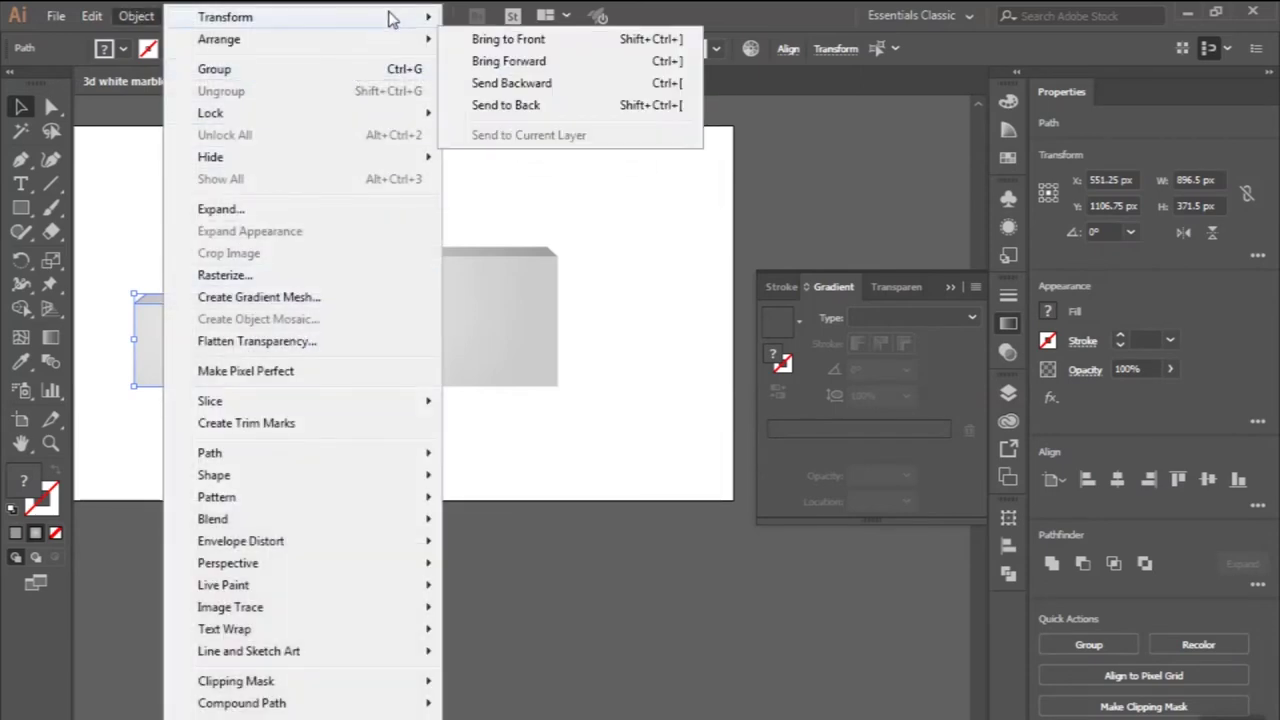
left_click(498, 90)
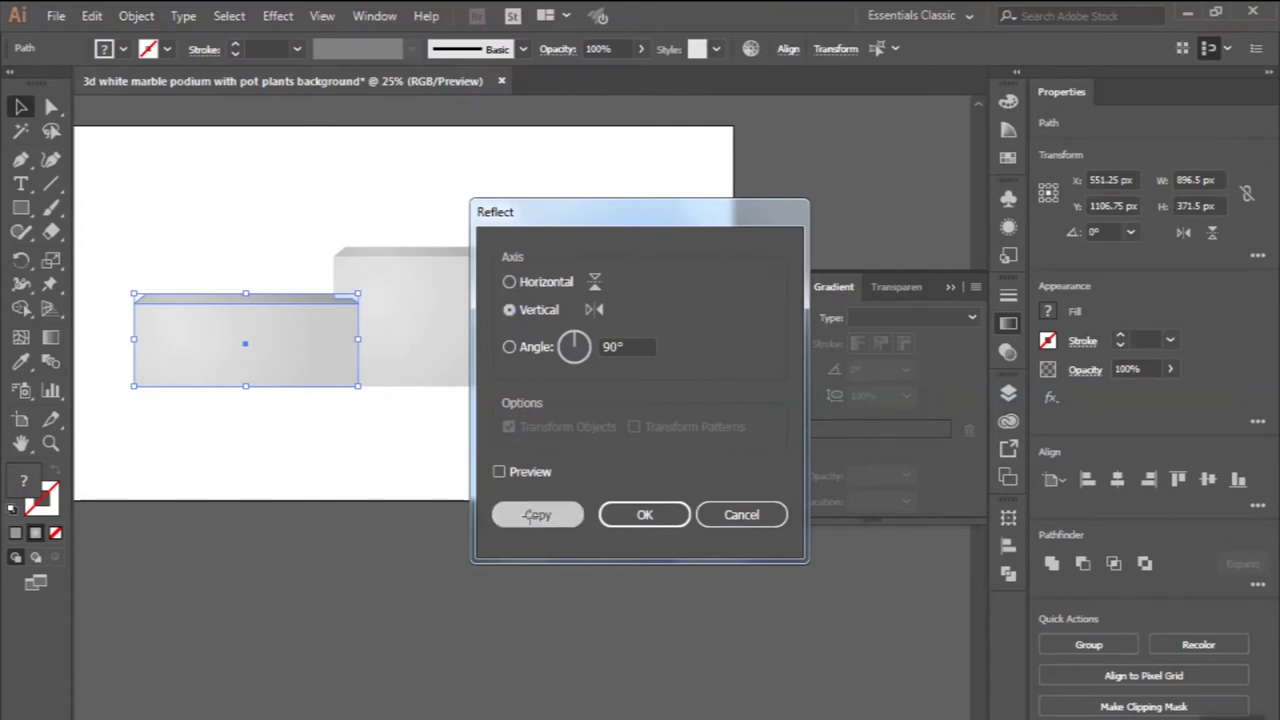
left_click(537, 515)
- Move the mirrored copy beside the tall centre block, nudge it to align, and lower it 90 px
mouse_move(234, 350)
left_mouse_down()
mouse_move(655, 362)
mouse_move(631, 370)
left_mouse_up()
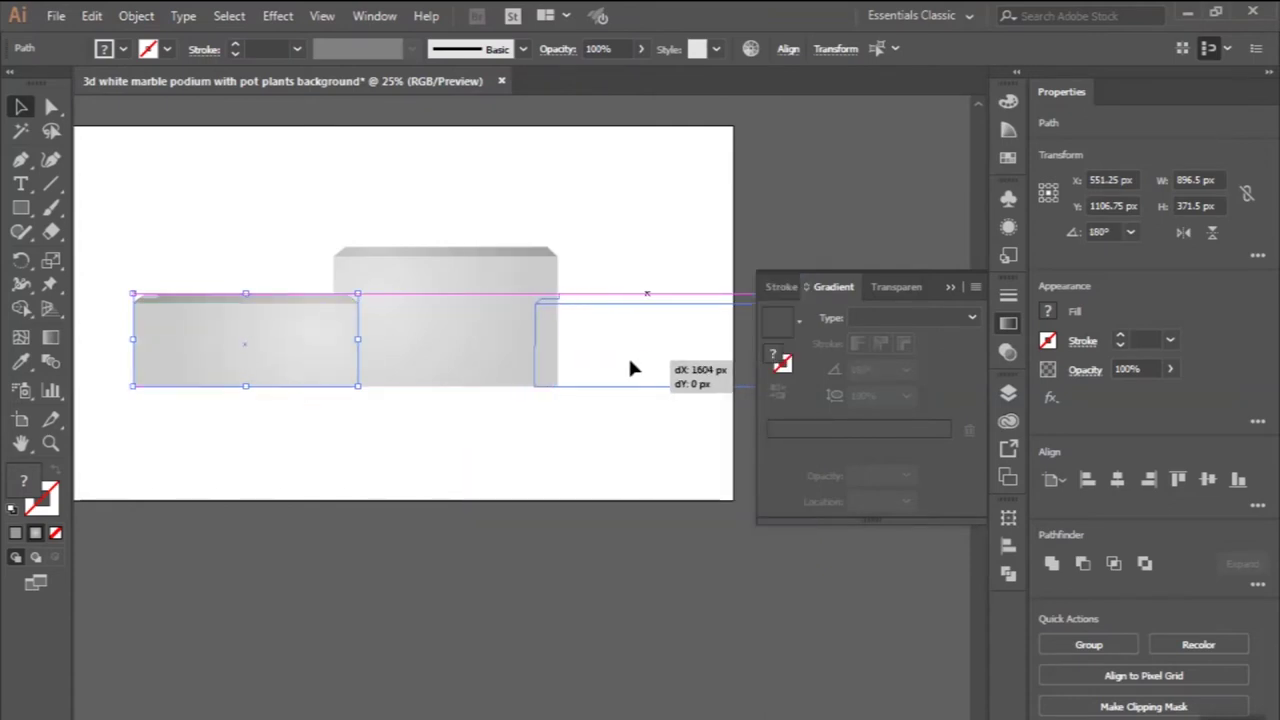
left_click_drag(629, 370, 627, 370)
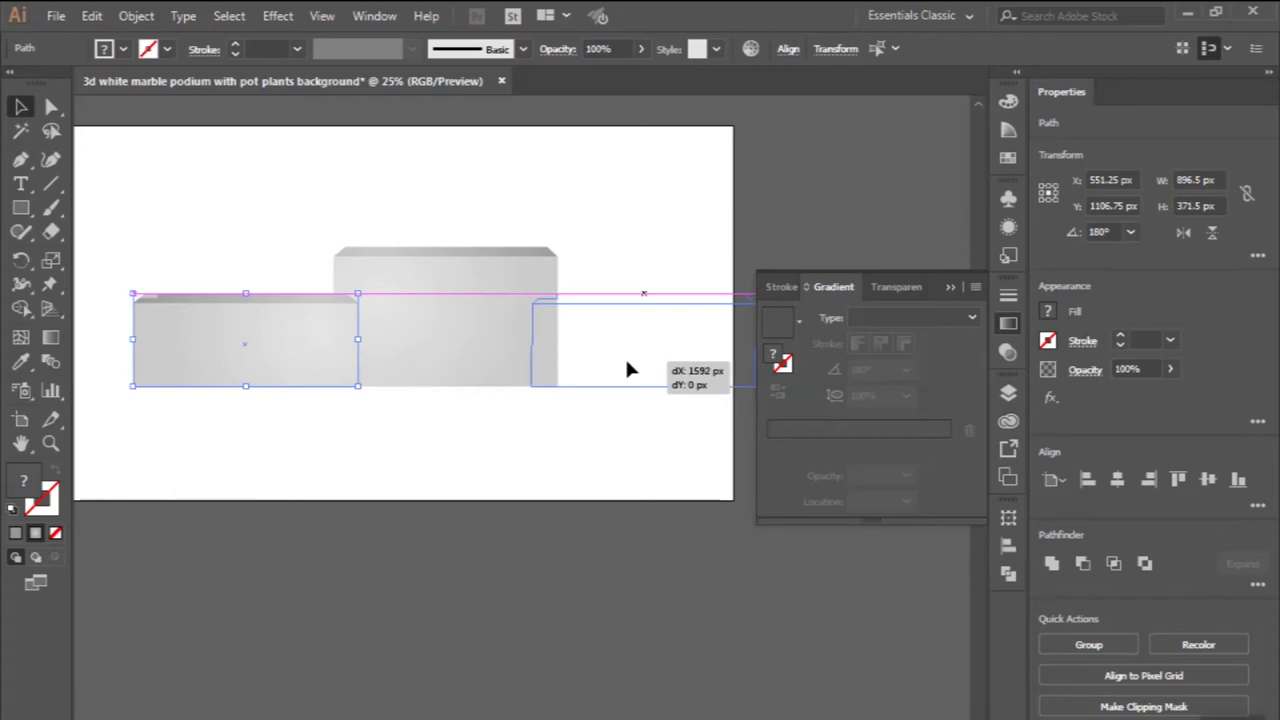
left_click_drag(627, 370, 627, 370)
scroll(580, 303, "up", 5)
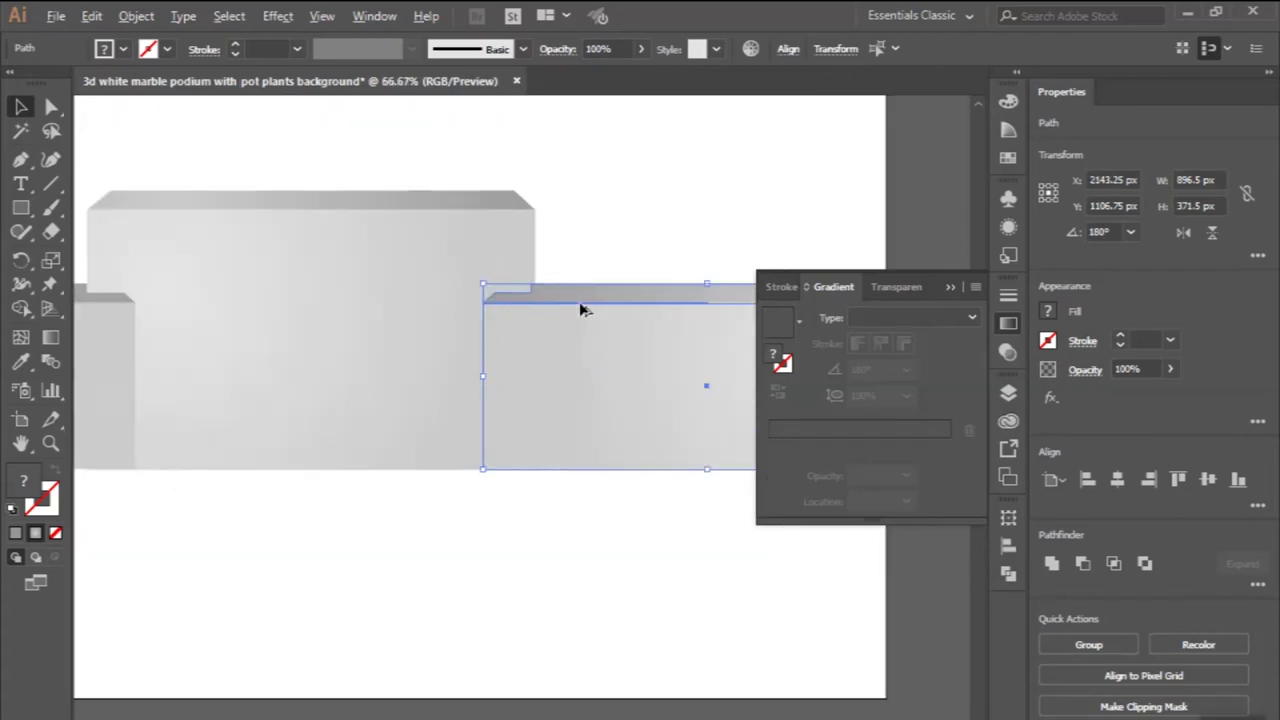
left_click_drag(527, 289, 537, 289)
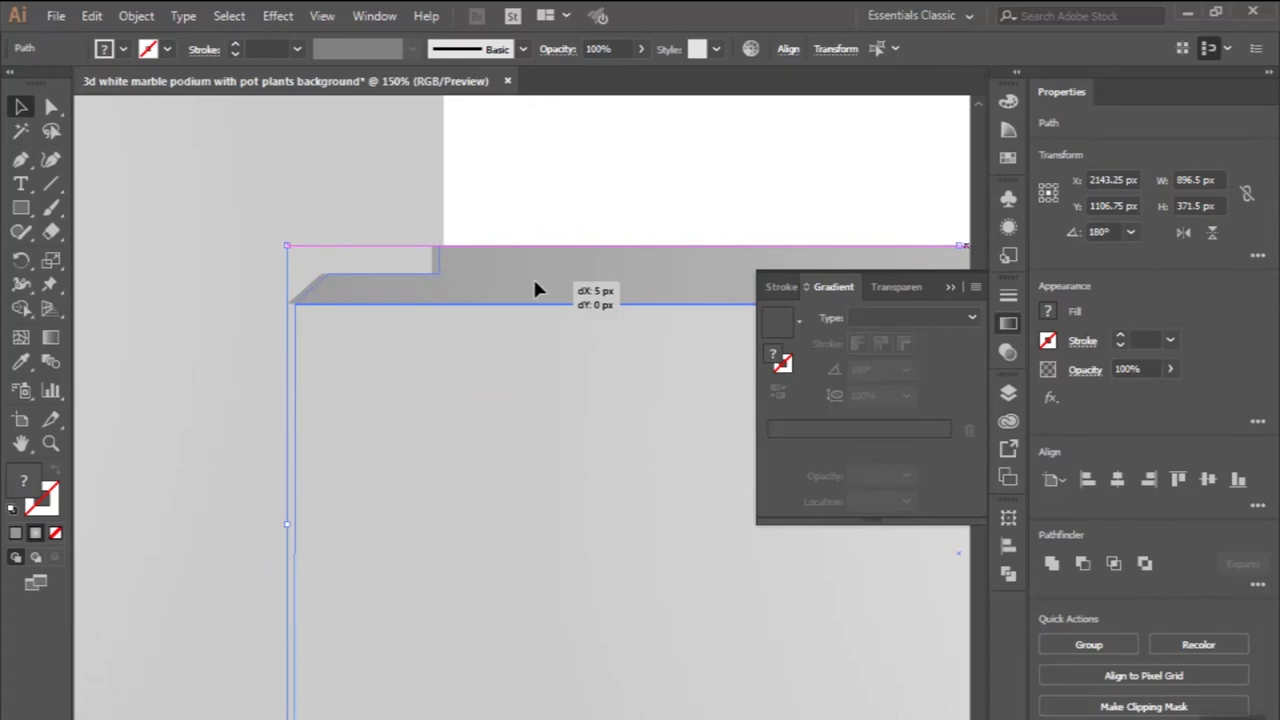
left_click_drag(537, 289, 537, 289)
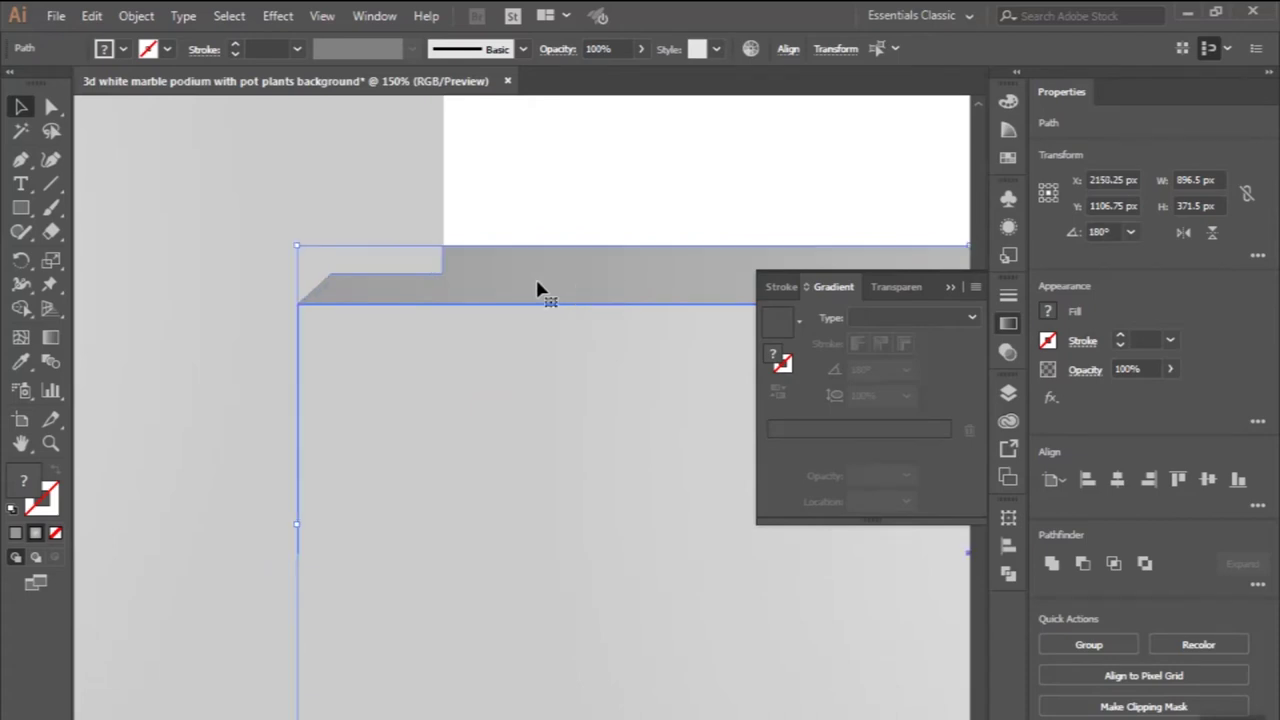
scroll(537, 288, "down", 2)
scroll(537, 288, "down", 1)
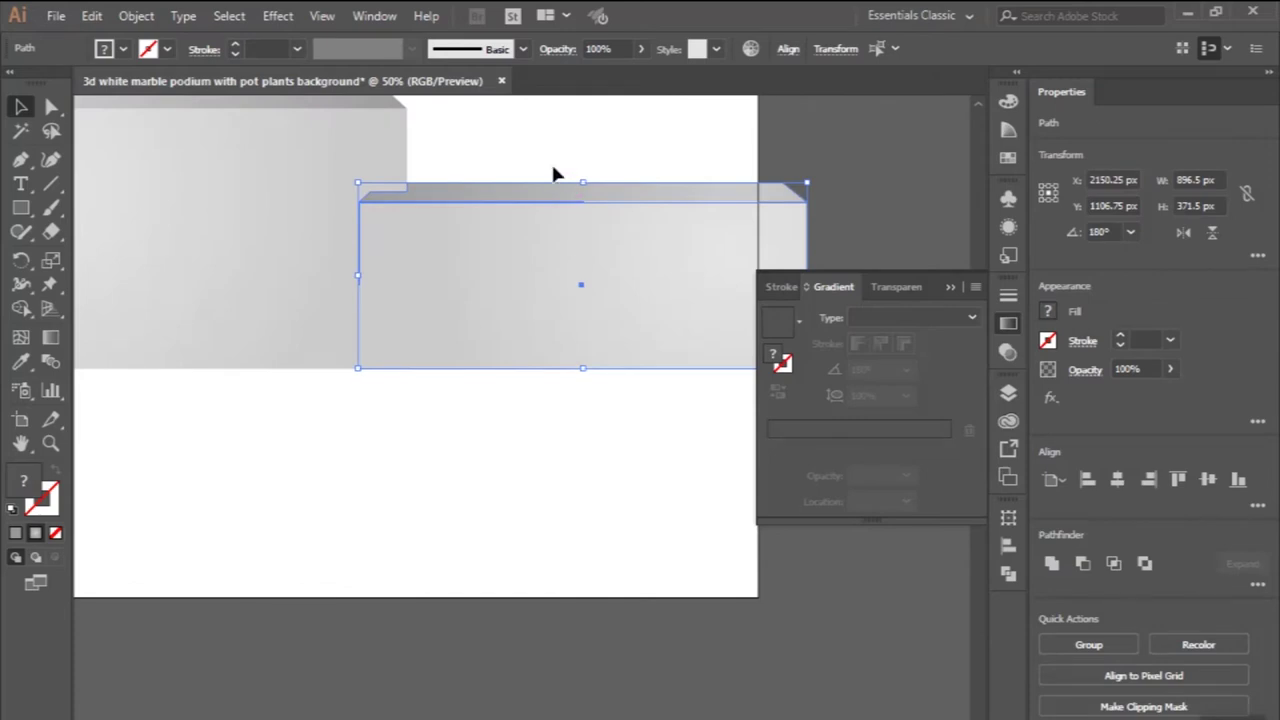
left_click_drag(517, 223, 516, 273)
- Raise the right block's bottom anchor points so its base is level with the other blocks
left_click(51, 108)
scroll(249, 441, "right", 2)
scroll(193, 454, "right", 1)
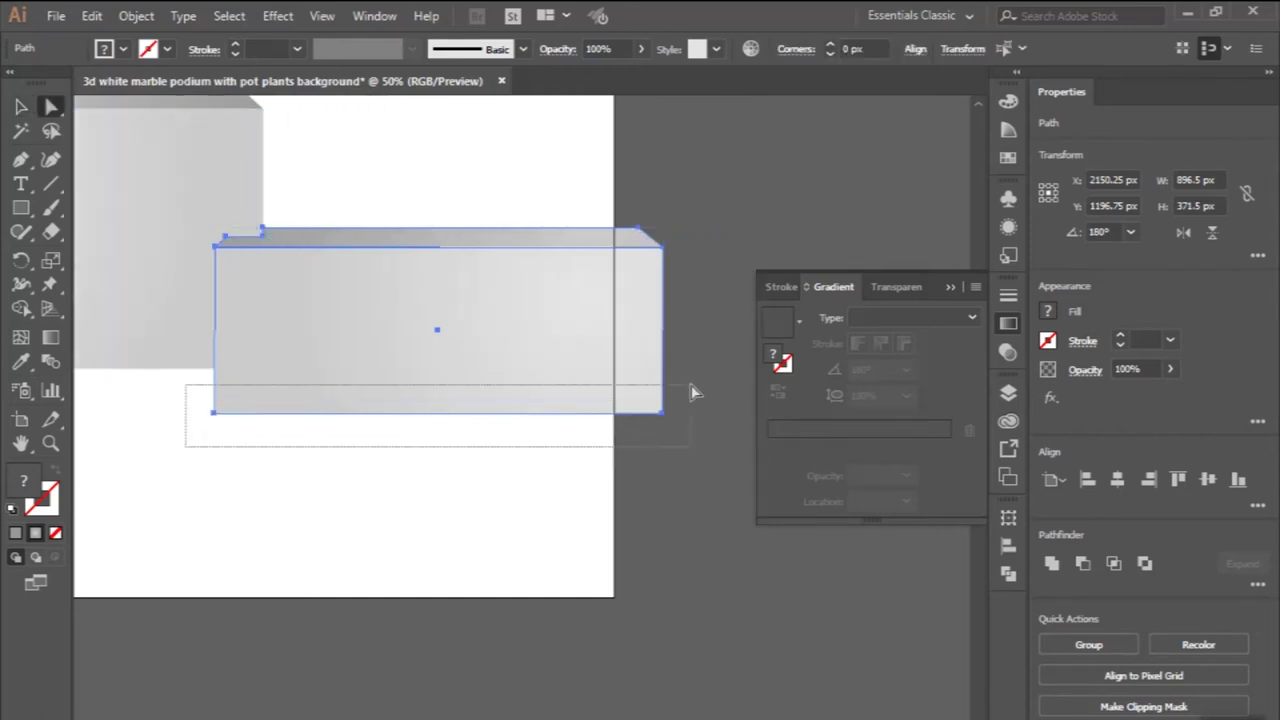
left_click_drag(186, 444, 691, 386)
scroll(349, 400, "up", 1)
left_click_drag(357, 424, 351, 364)
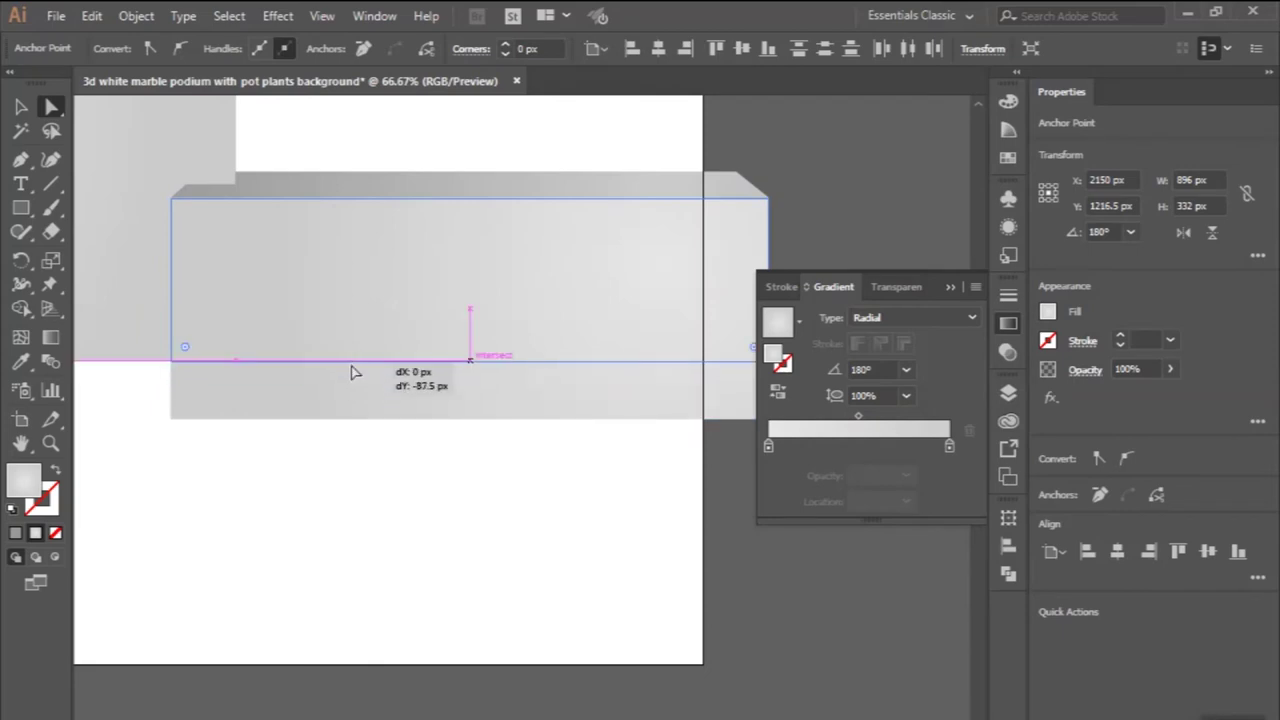
left_click_drag(351, 369, 351, 370)
scroll(449, 451, "down", 3)
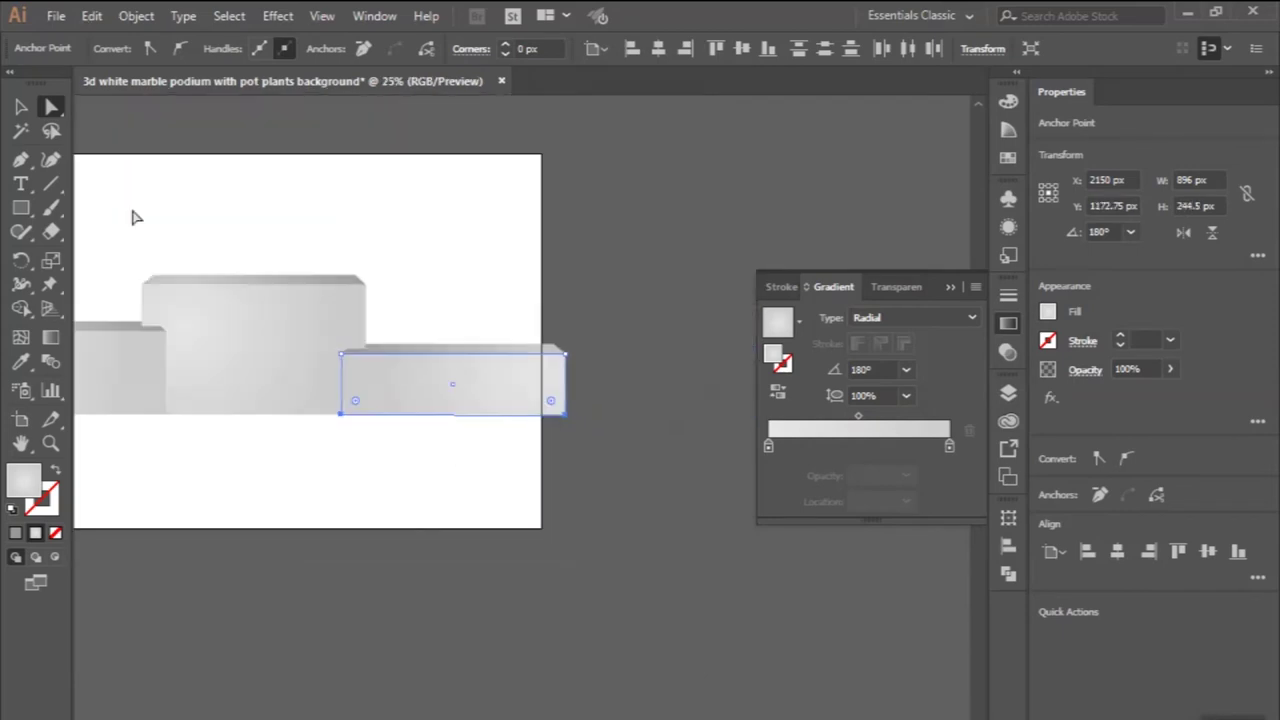
left_click(20, 106)
- Reverse the gradient shading on the right podium block
left_click(222, 216)
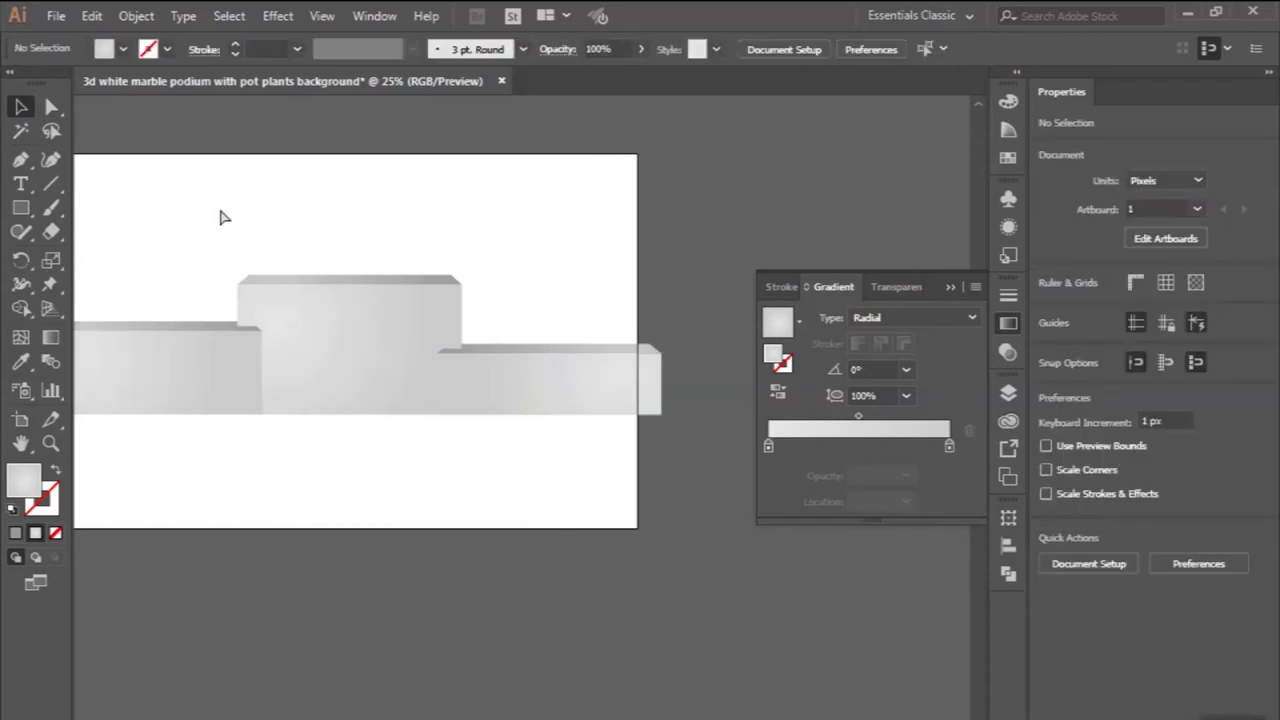
scroll(220, 211, "left", 5)
scroll(220, 211, "down", 1)
scroll(470, 320, "right", 1)
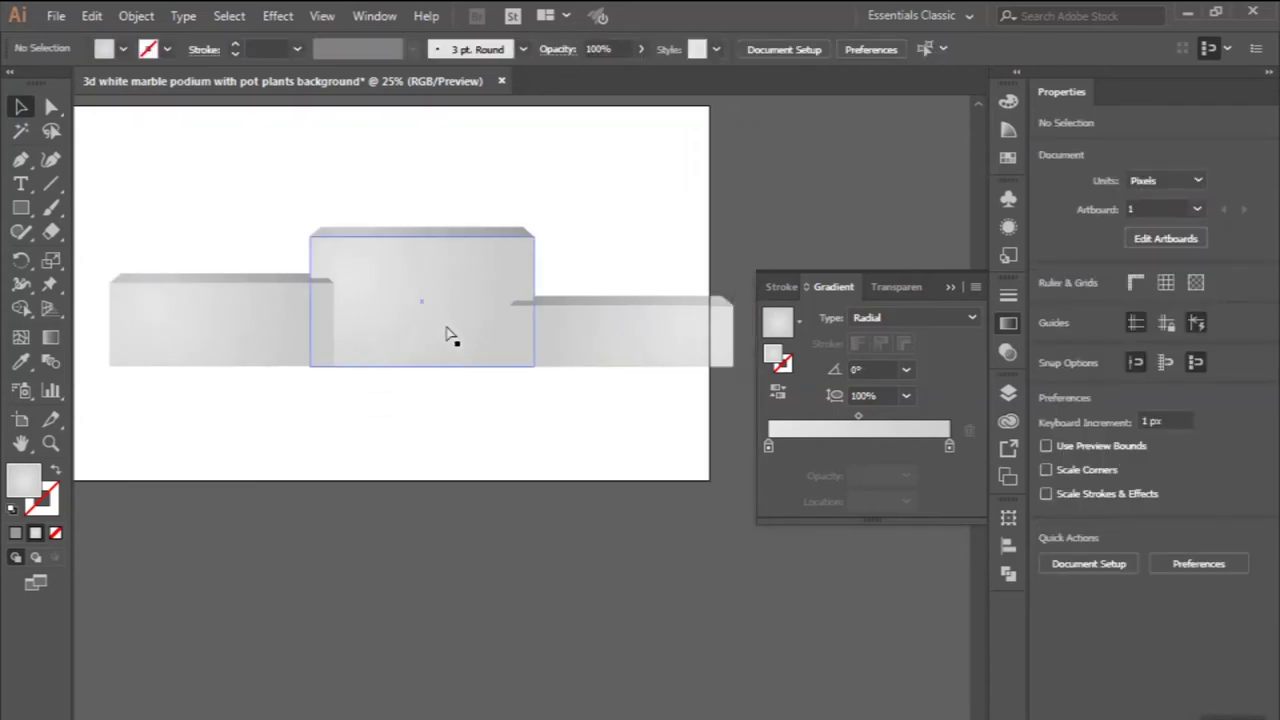
double_click(540, 356)
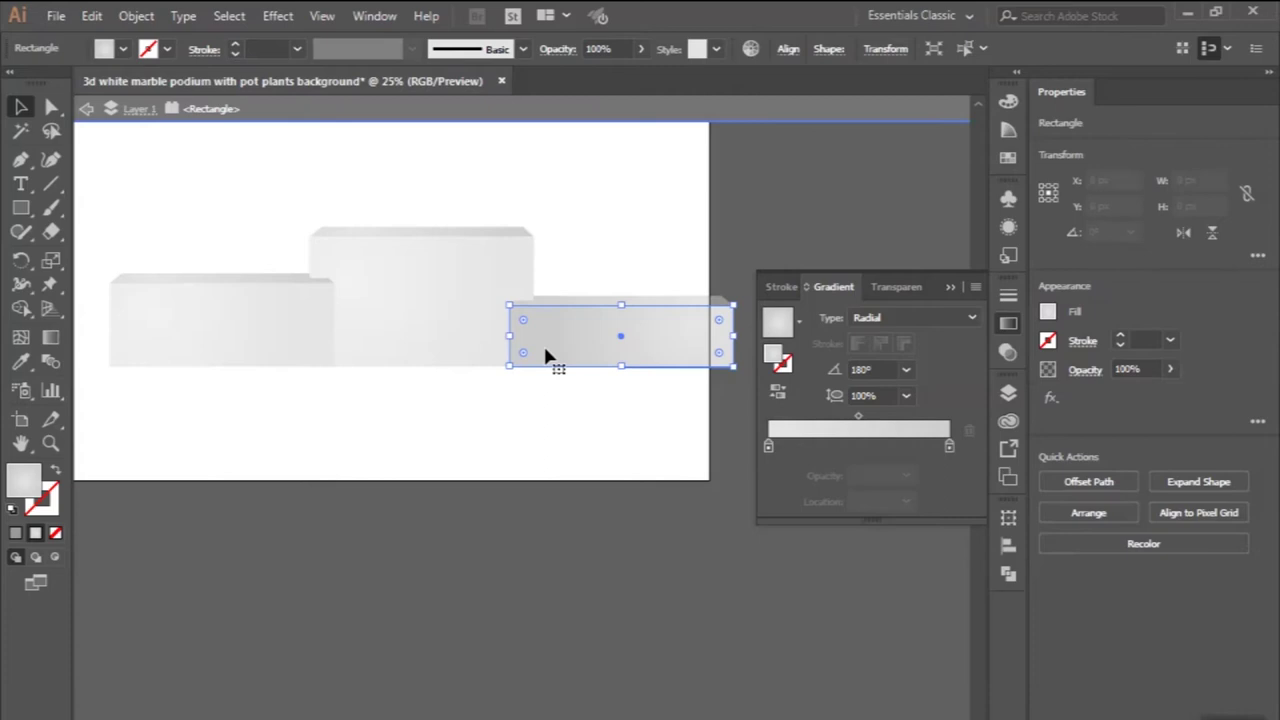
left_click(778, 391)
double_click(622, 424)
scroll(623, 430, "right", 1)
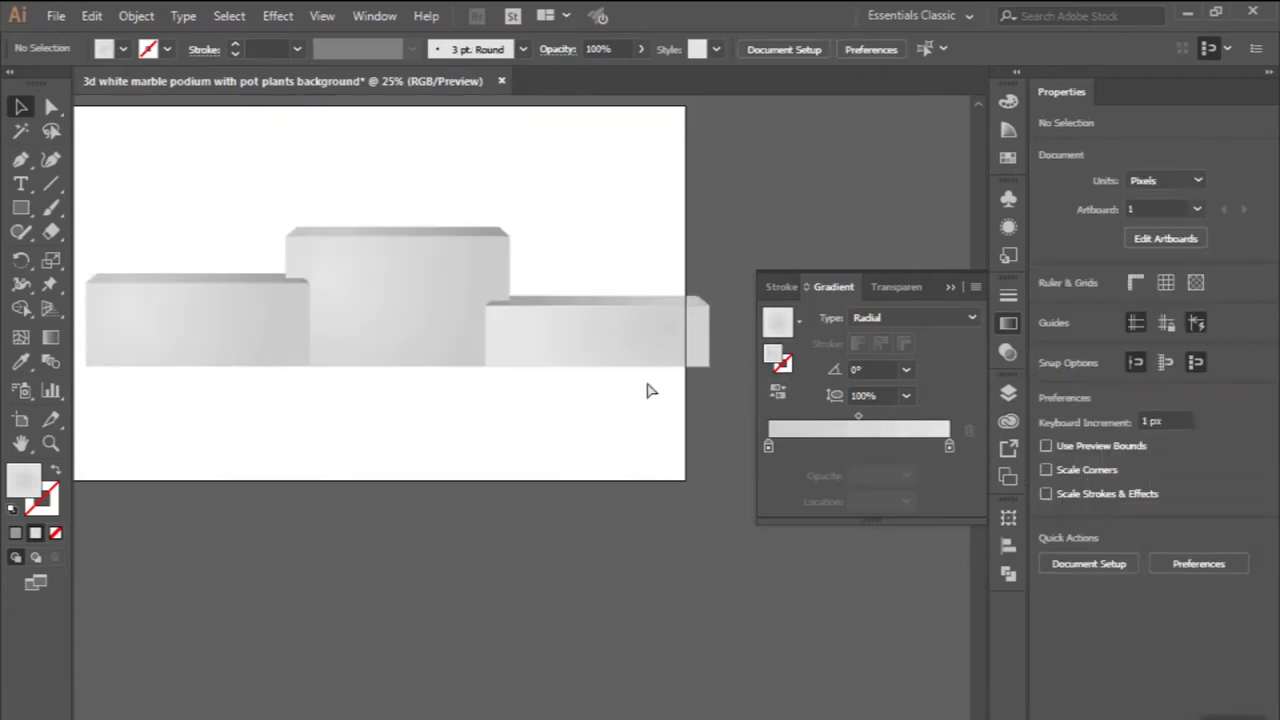
scroll(621, 321, "up", 1)
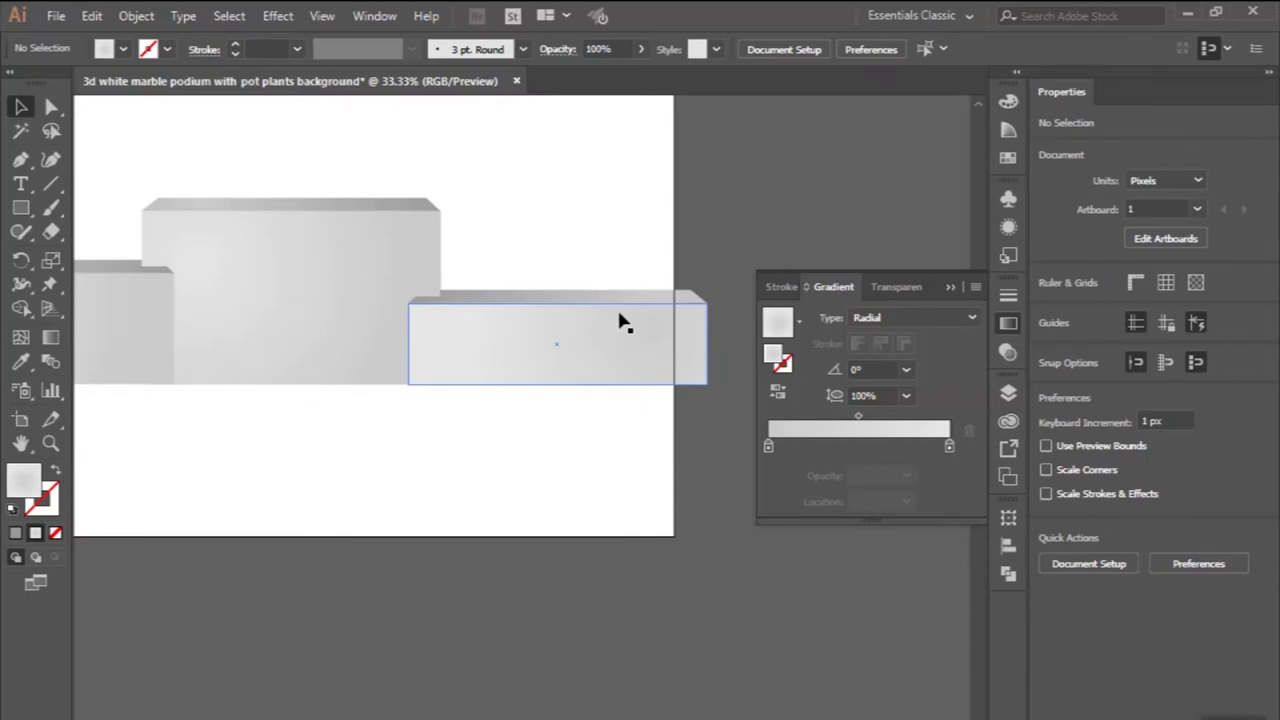
- Check the centre block's top face, then pick the Pen tool
left_click(378, 203)
scroll(346, 174, "left", 1)
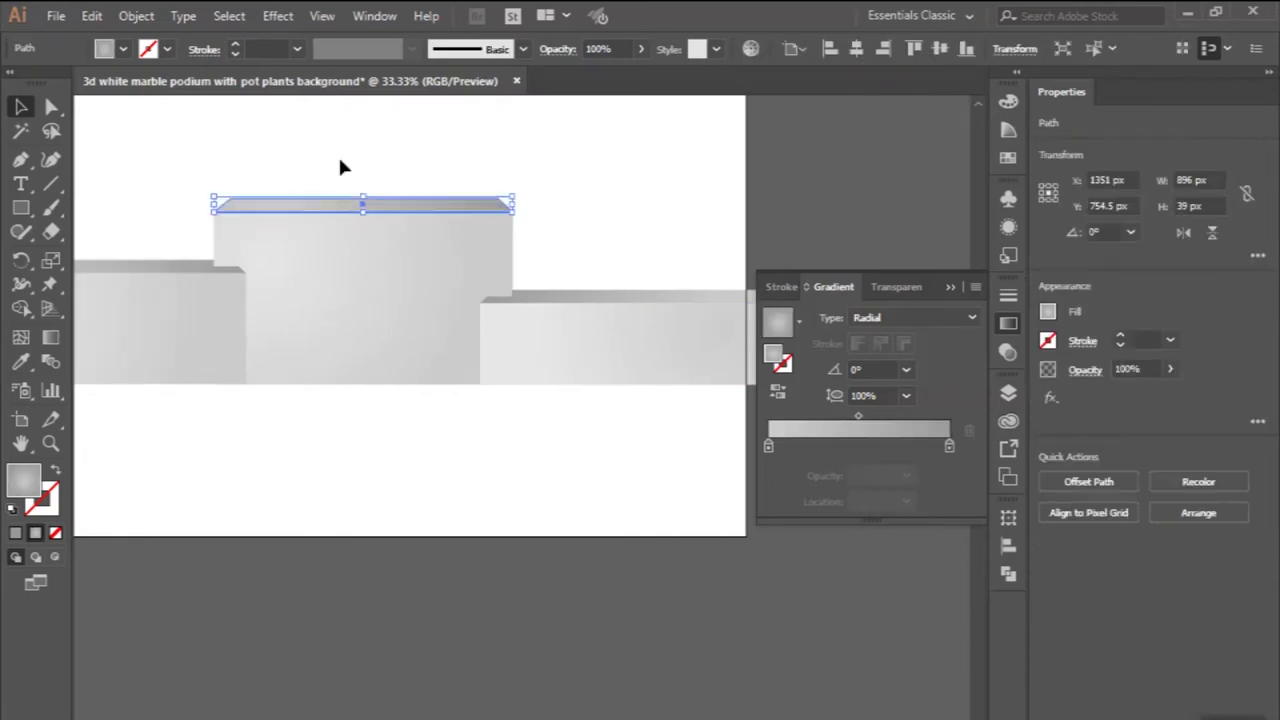
left_click(343, 167)
scroll(341, 167, "down", 1)
scroll(341, 167, "up", 1)
scroll(340, 167, "left", 1)
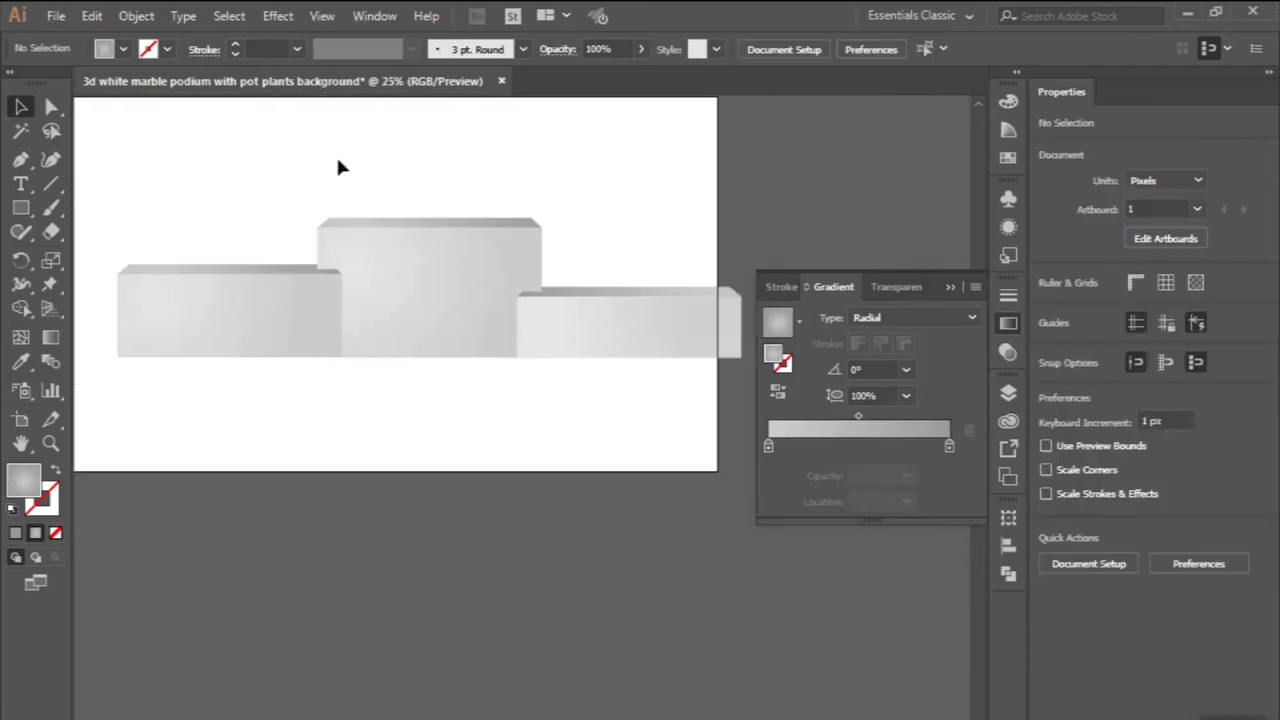
left_click(20, 159)
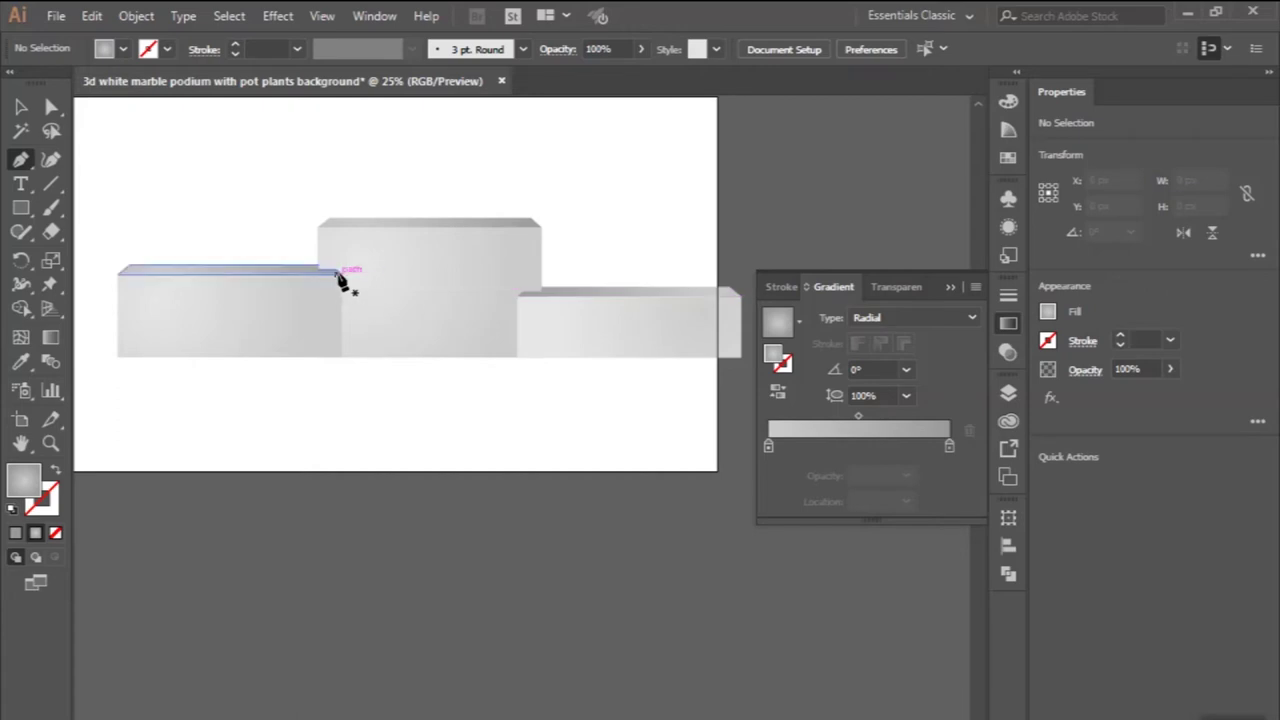
- Pen-draw a slanted shadow shape on the centre block's front down to the base
scroll(337, 279, "up", 1)
scroll(337, 279, "up", 2)
left_click(334, 264)
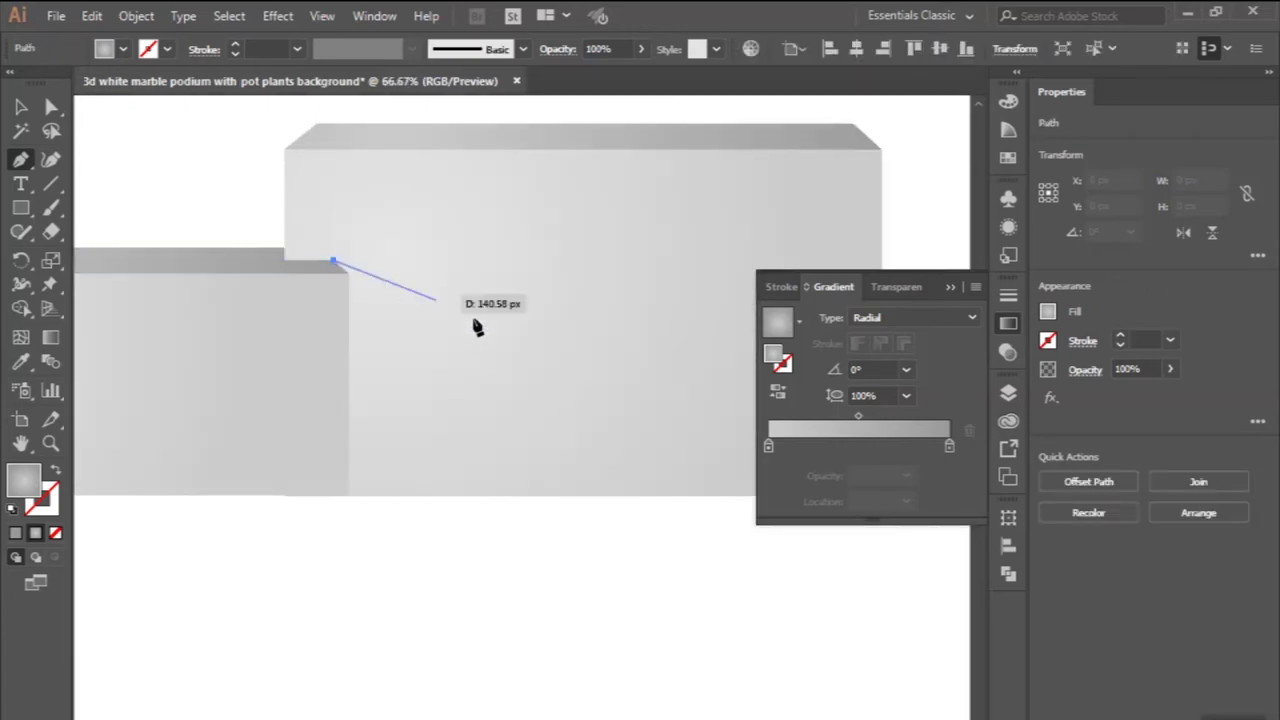
scroll(470, 318, "down", 1)
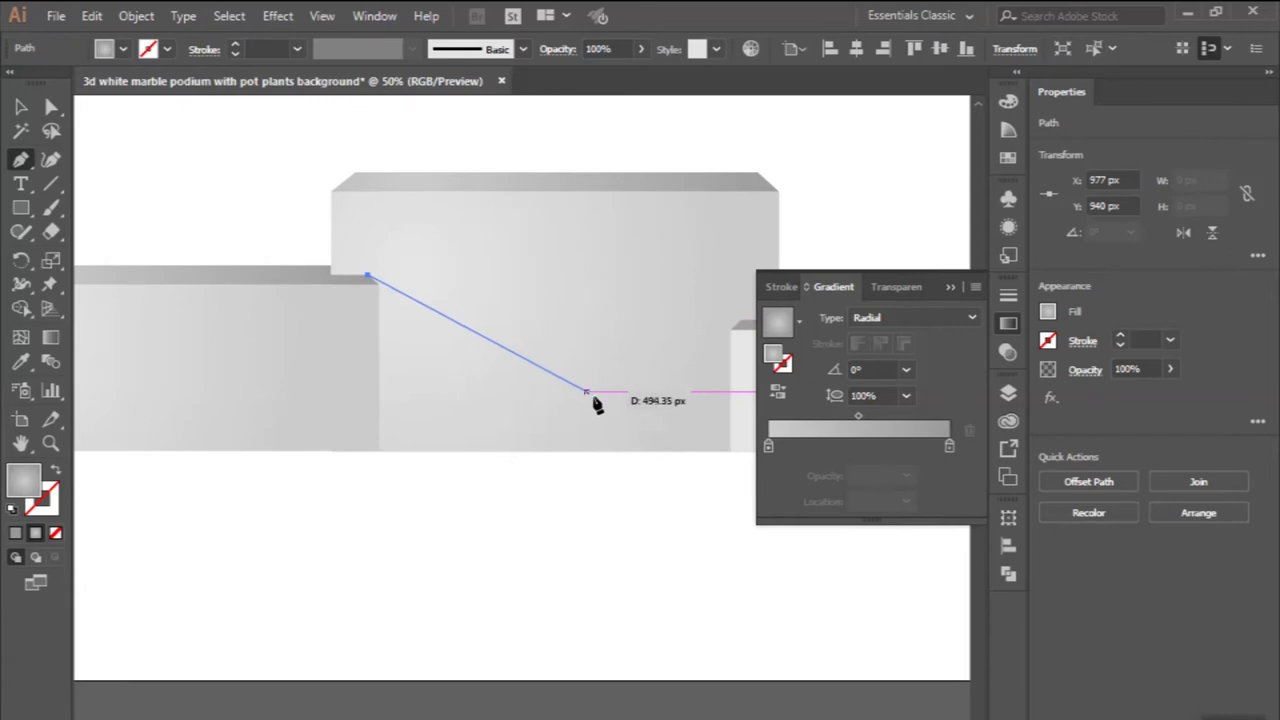
left_click(594, 398)
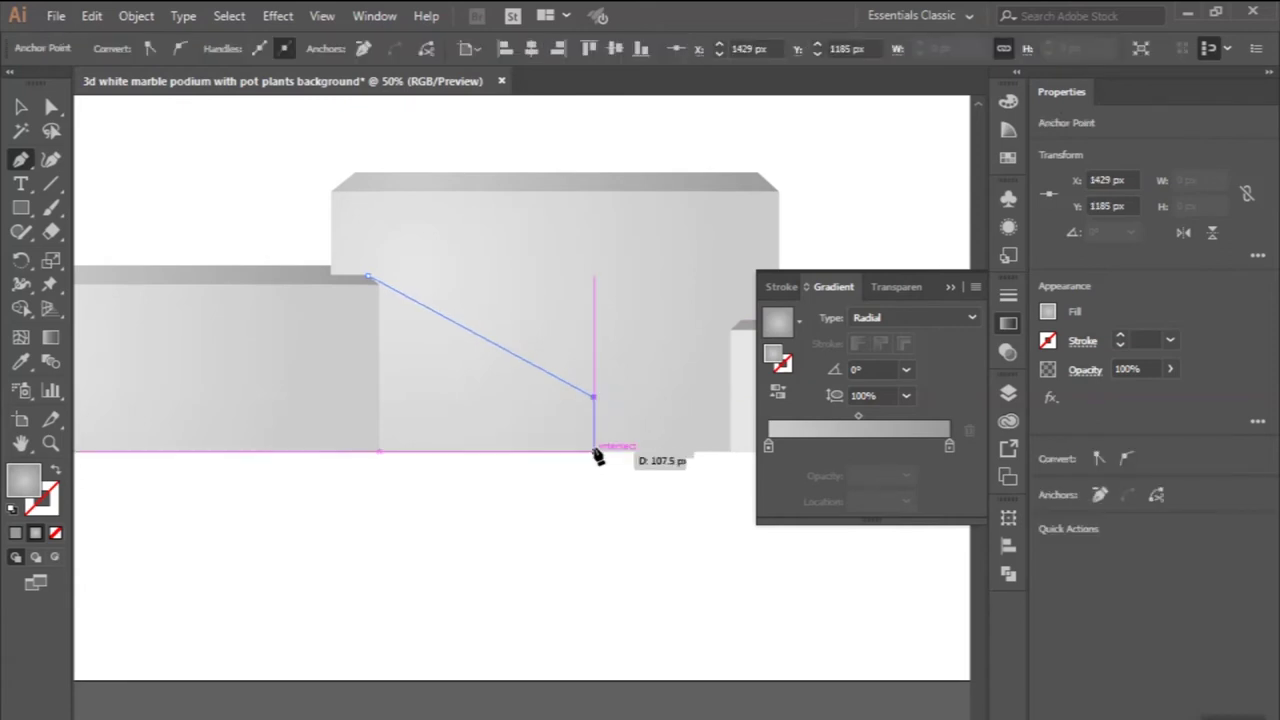
left_click(595, 452)
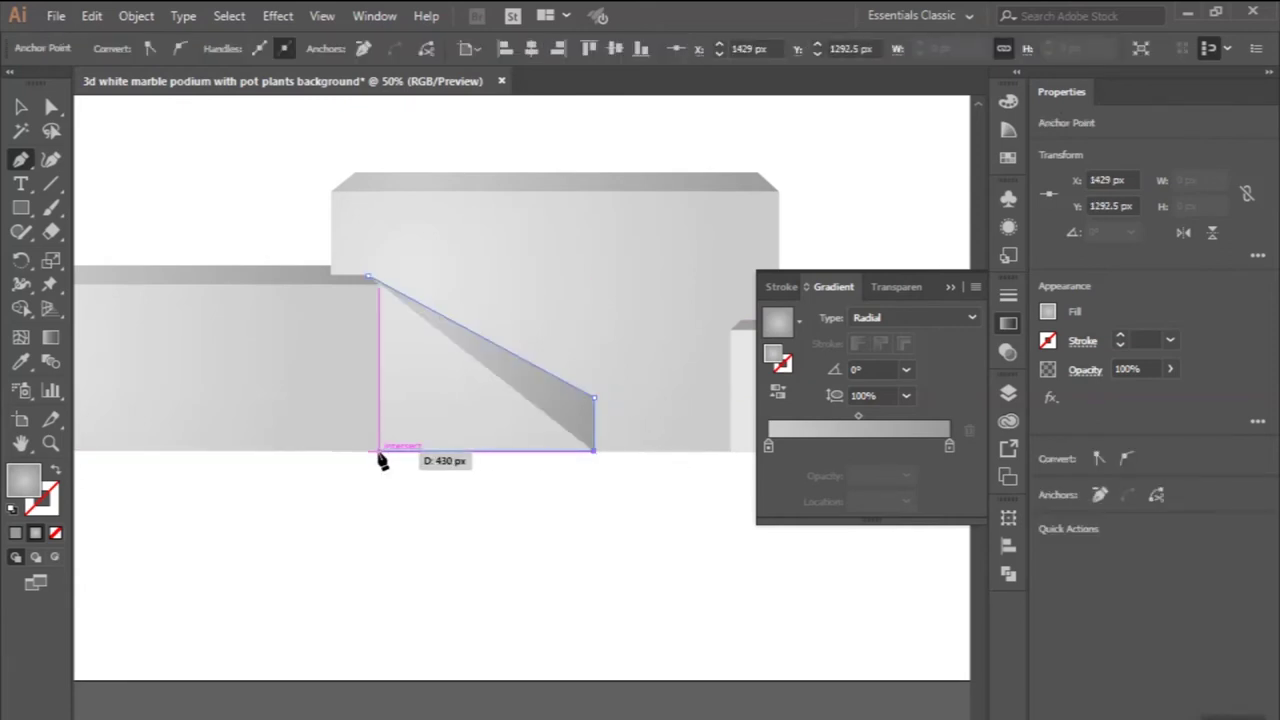
left_click(379, 451)
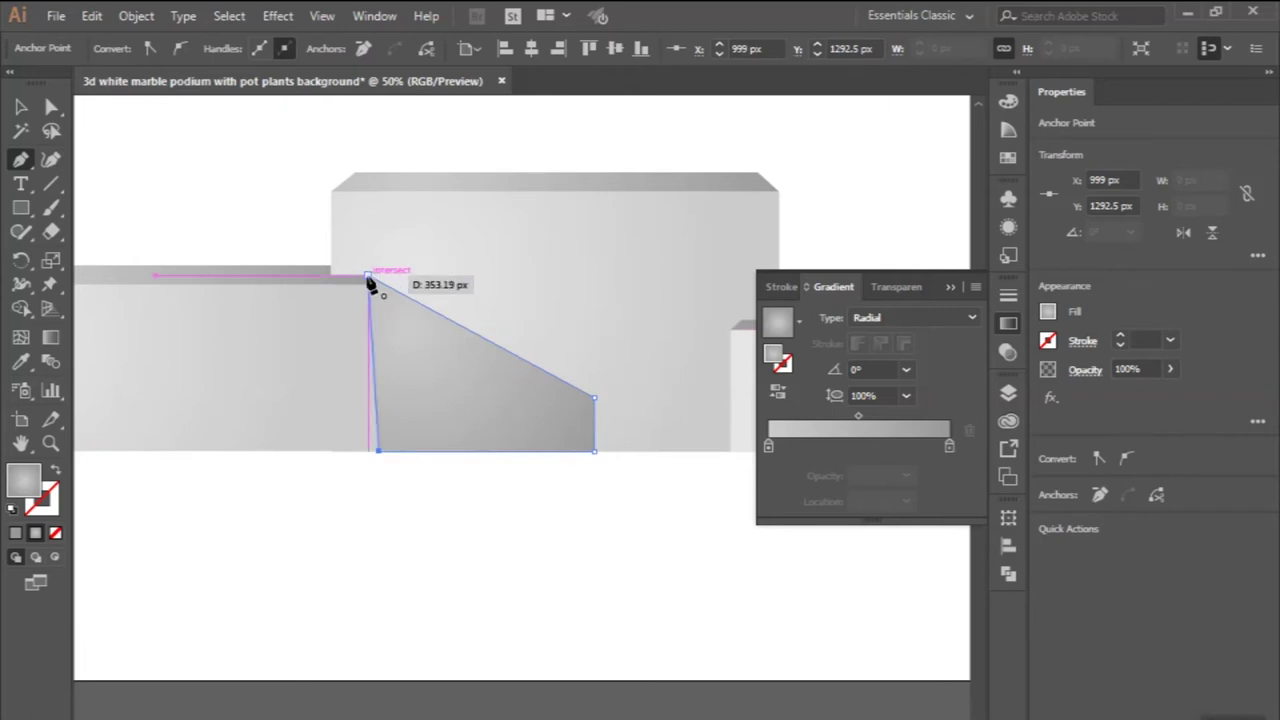
left_click(369, 279)
- Set the shadow's gradient stops to white on the left and lighter grey b3b3b3 on the right
left_click(20, 110)
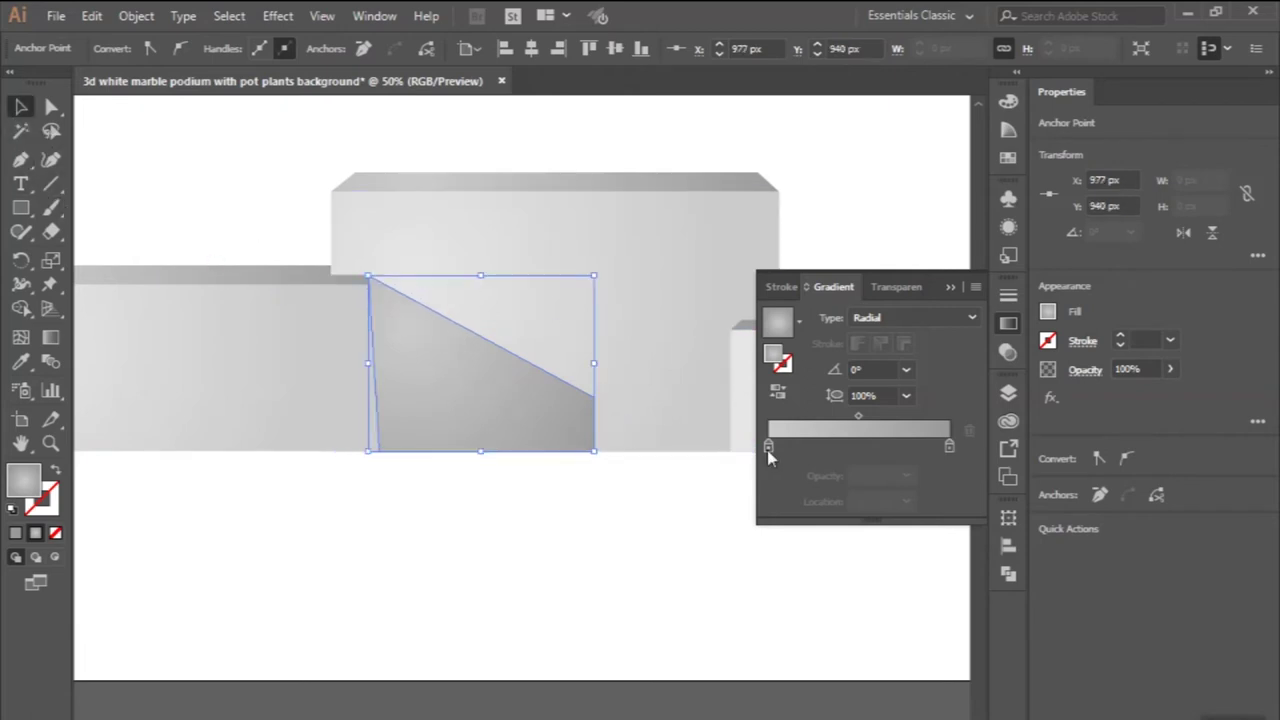
double_click(767, 447)
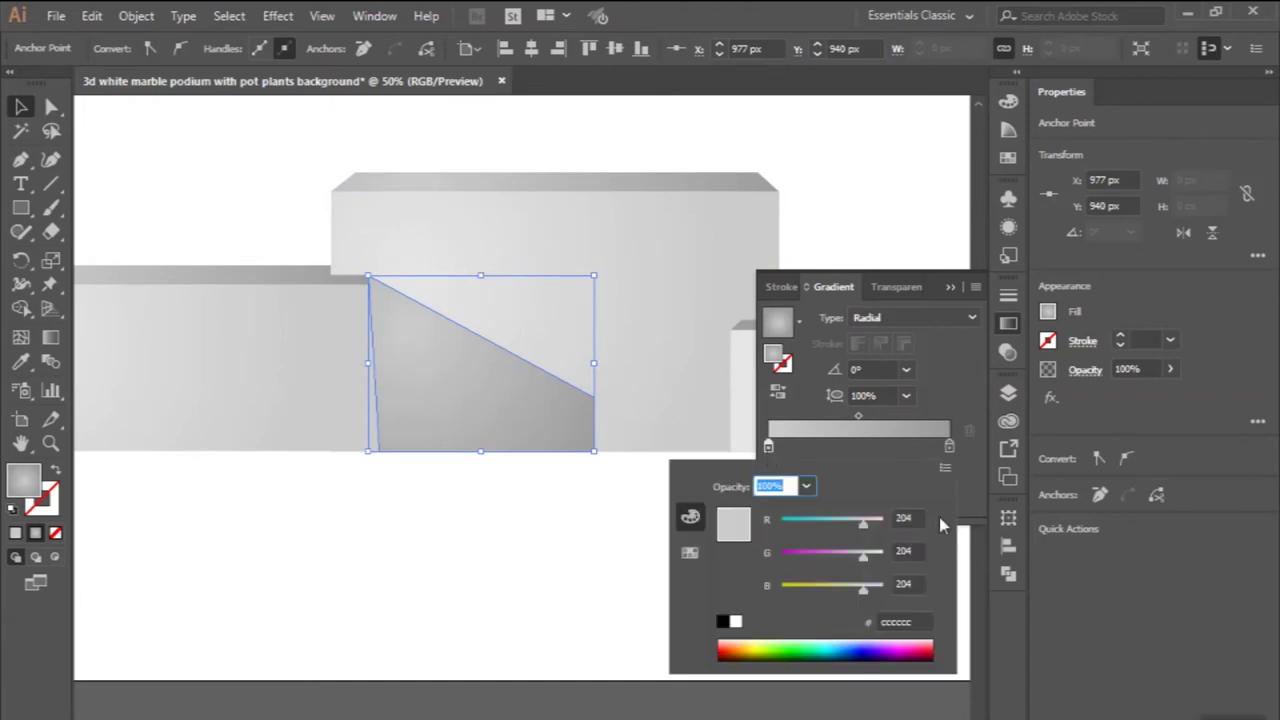
left_click(903, 622)
type("ffffff")
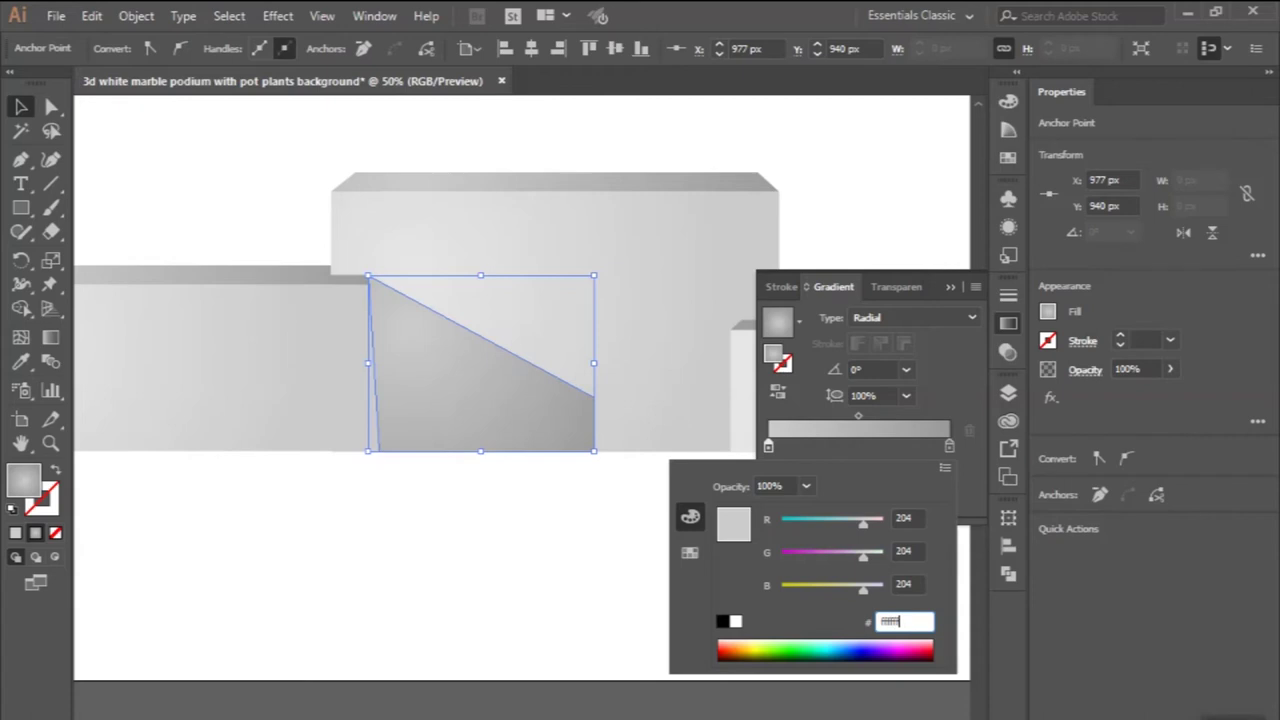
key("Return")
left_click(950, 446)
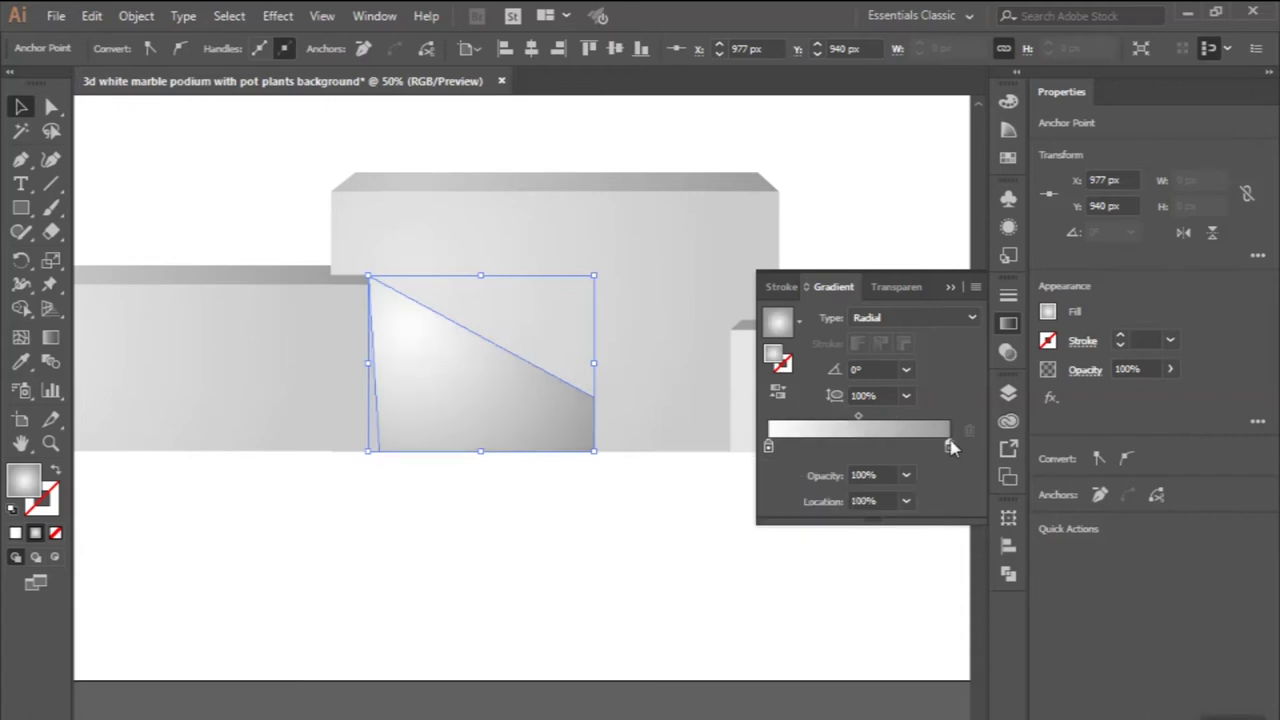
double_click(950, 446)
left_click(895, 621)
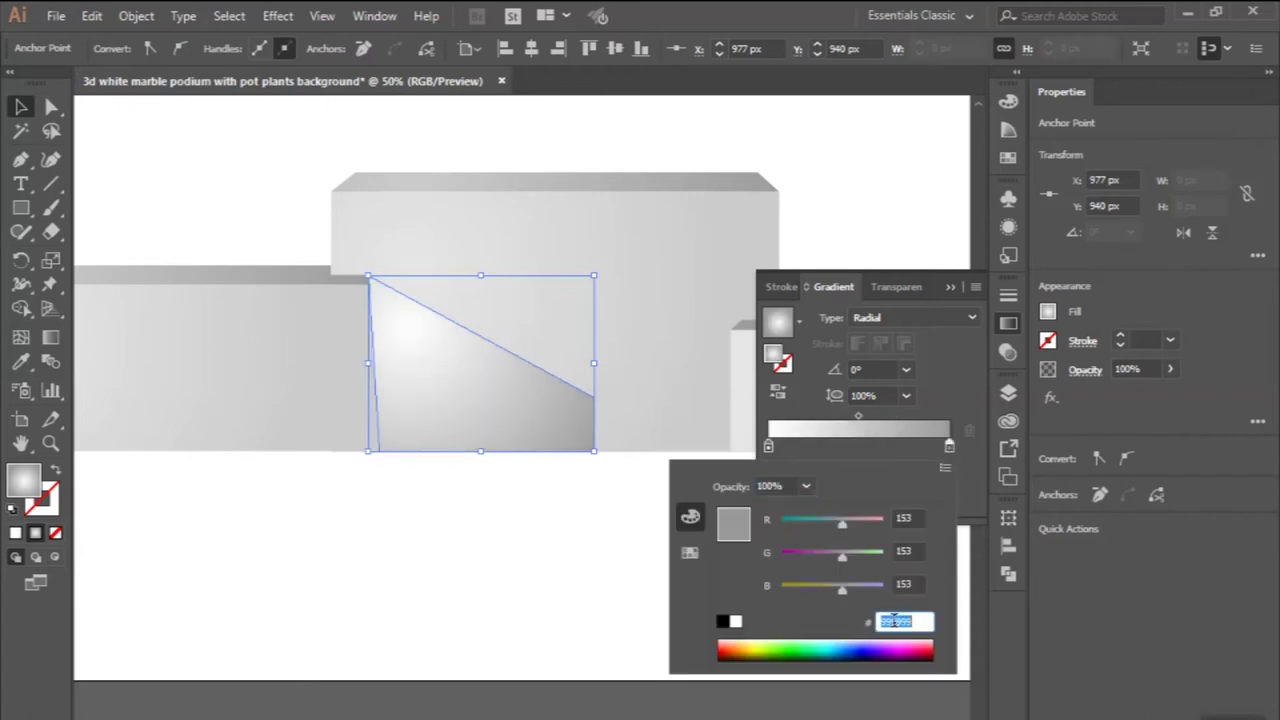
type("b3b3b3")
key("Return")
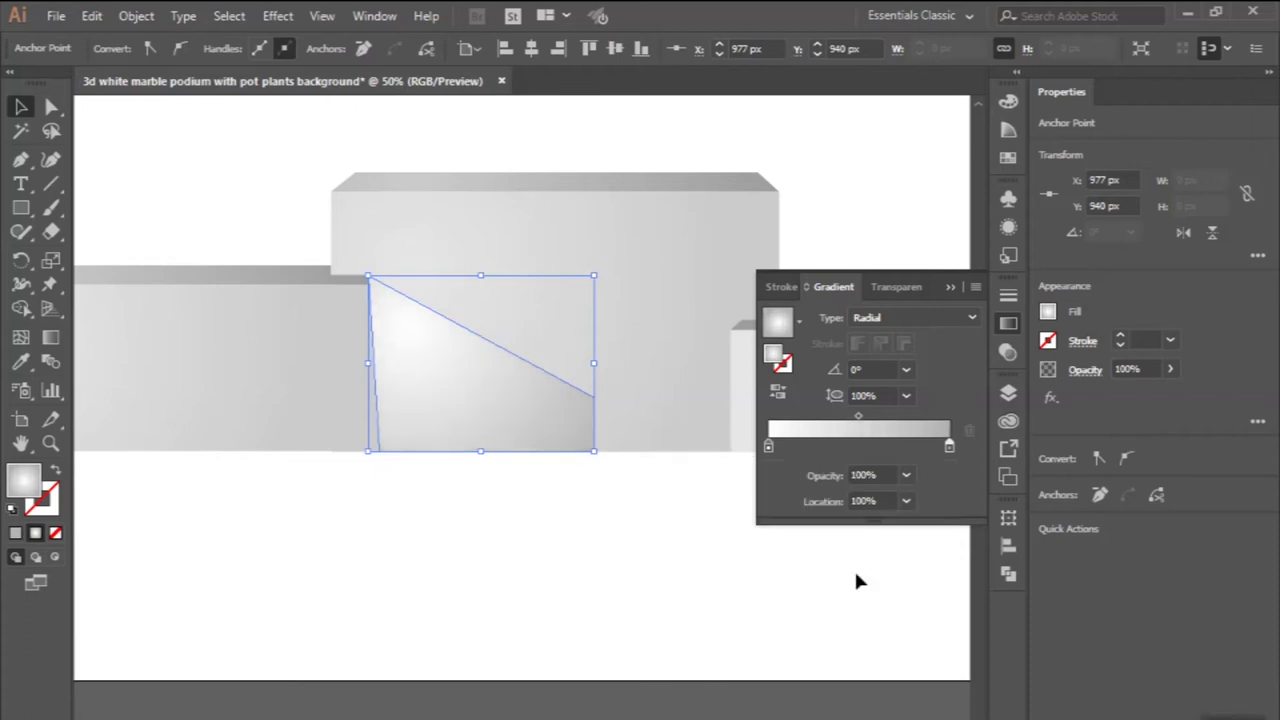
- Reverse the shadow gradient and change its type from Radial to Linear
left_click(778, 394)
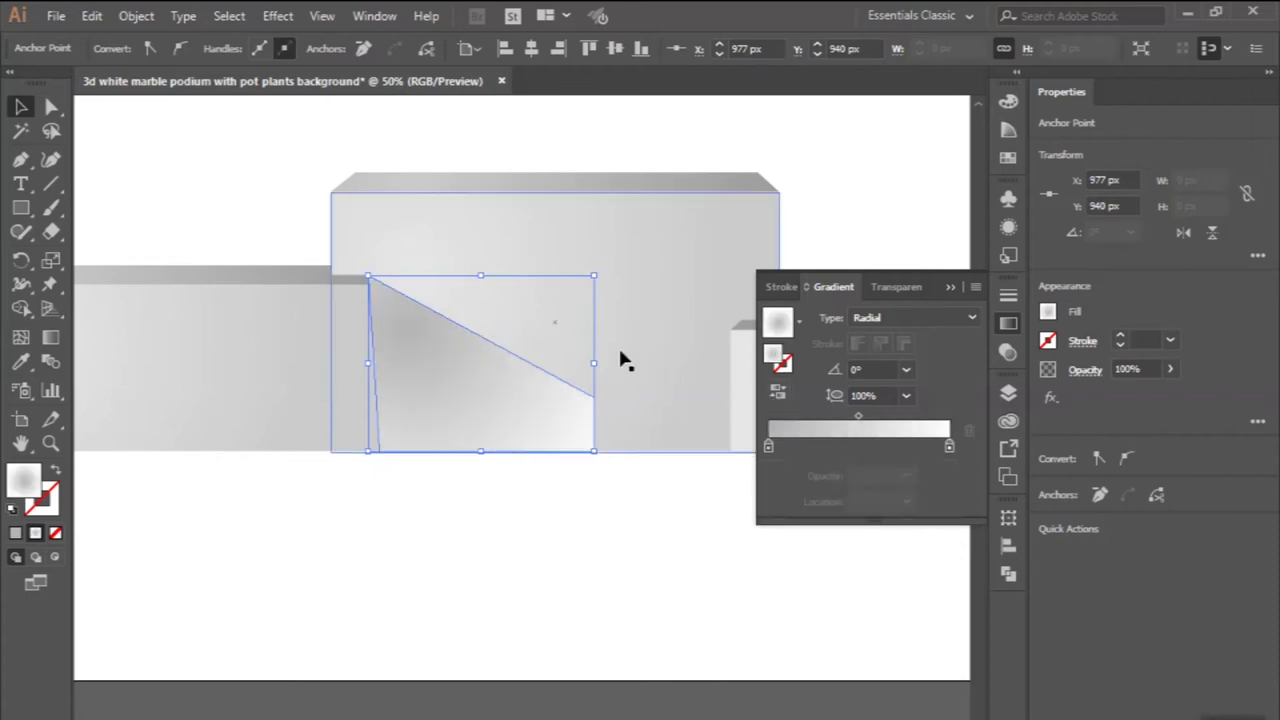
left_click(878, 319)
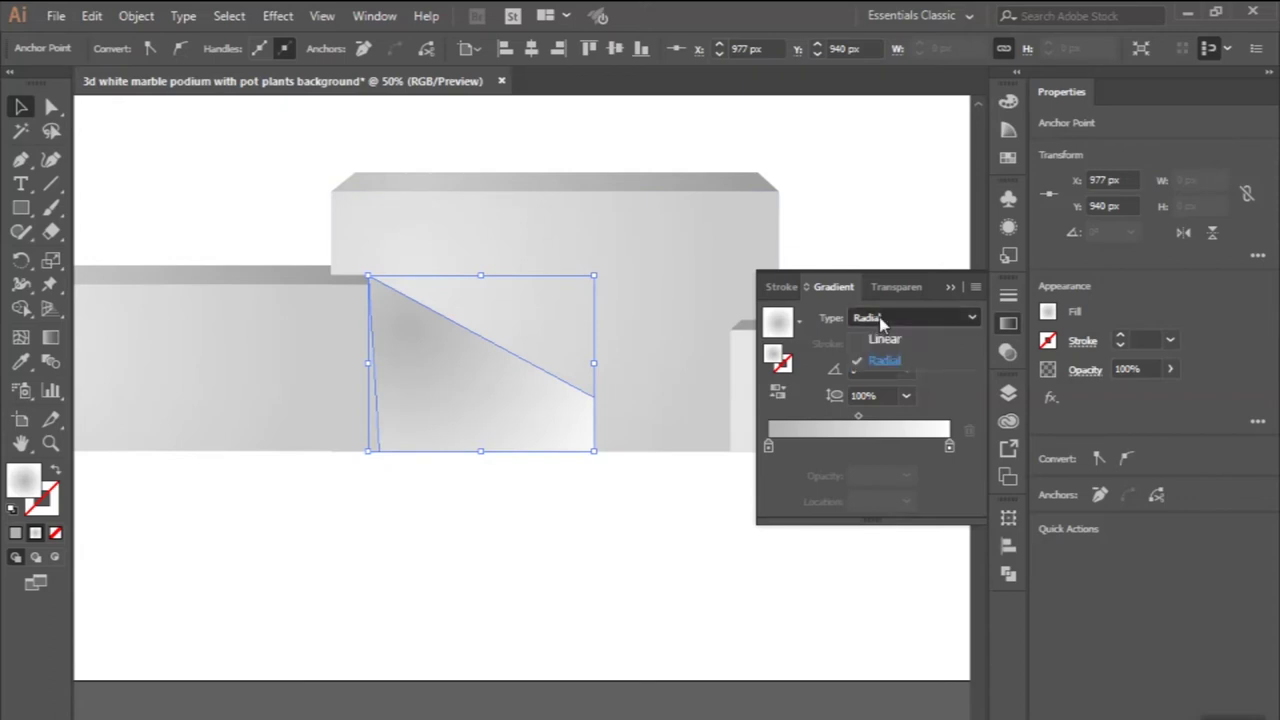
left_click(880, 338)
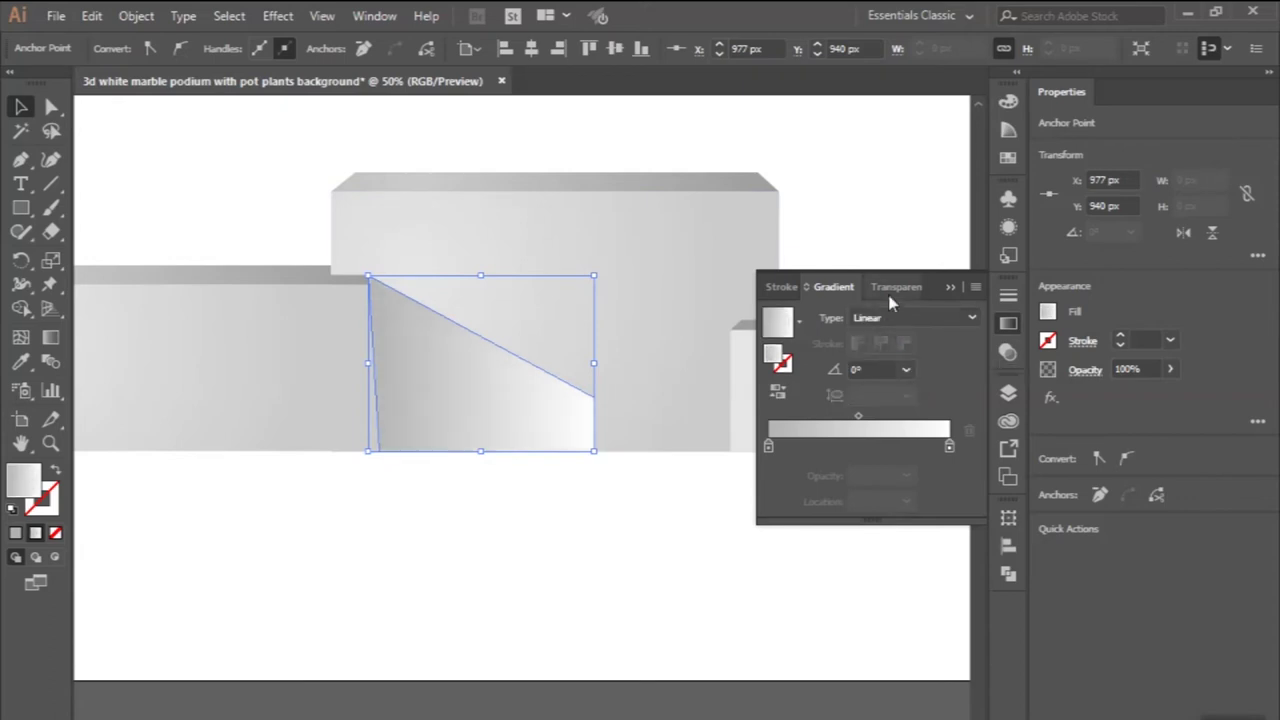
left_click(888, 289)
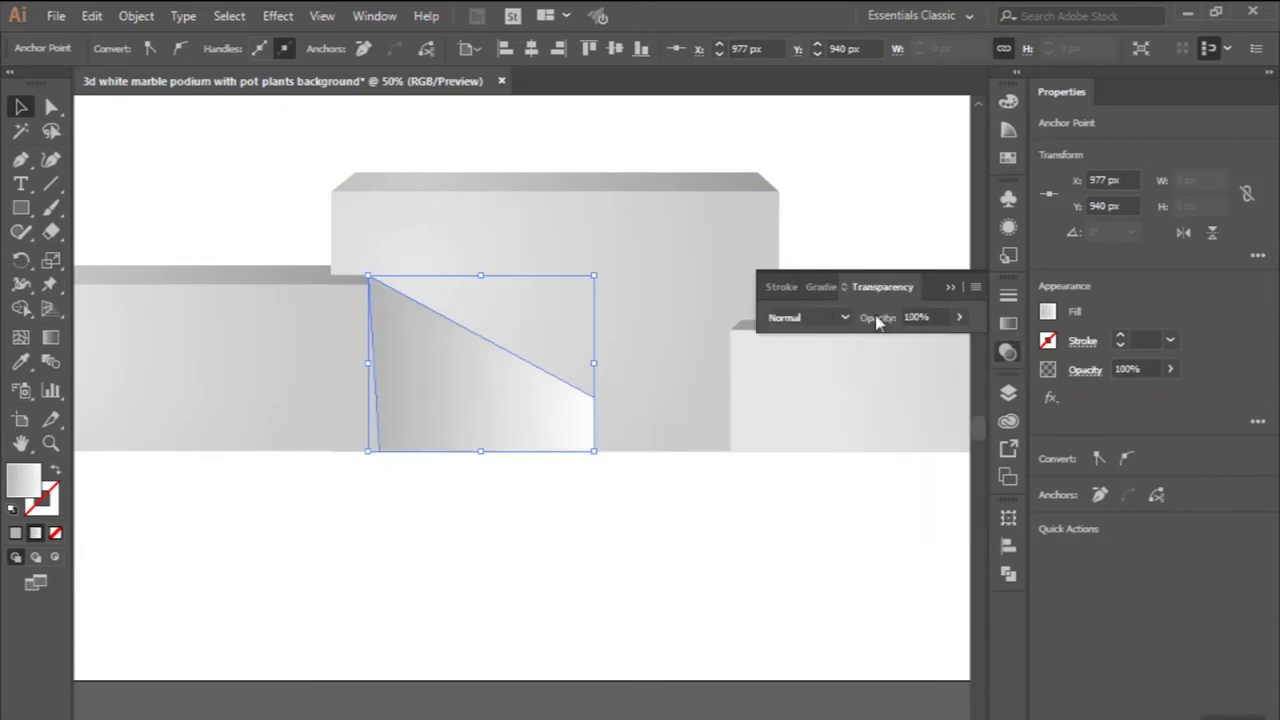
- Set the shadow shape to Multiply blending at 75% opacity
left_click(797, 320)
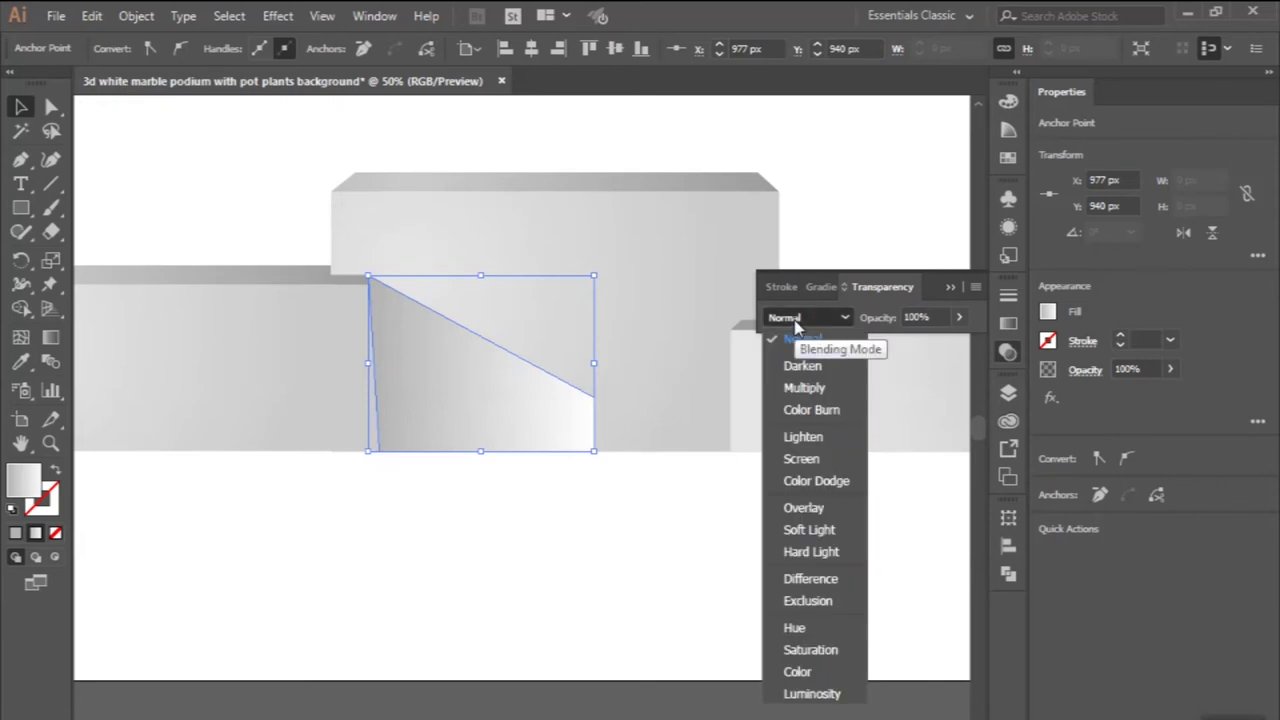
left_click(800, 387)
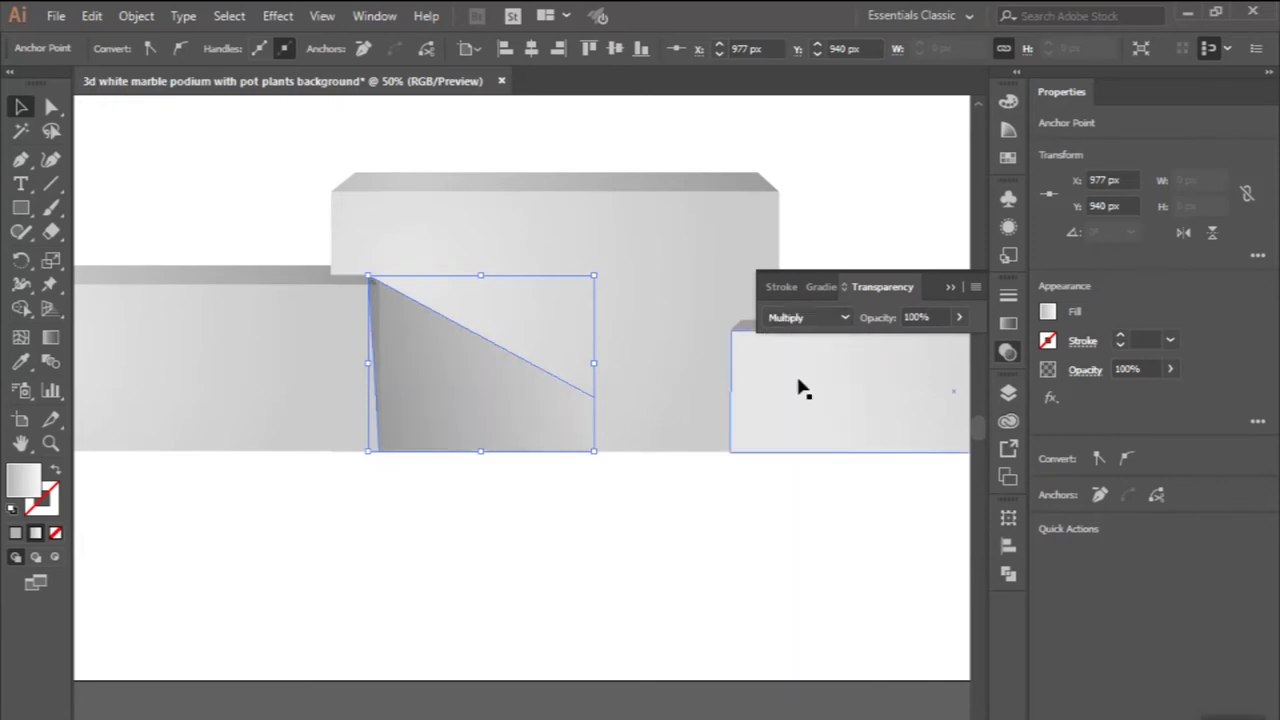
left_click(919, 316)
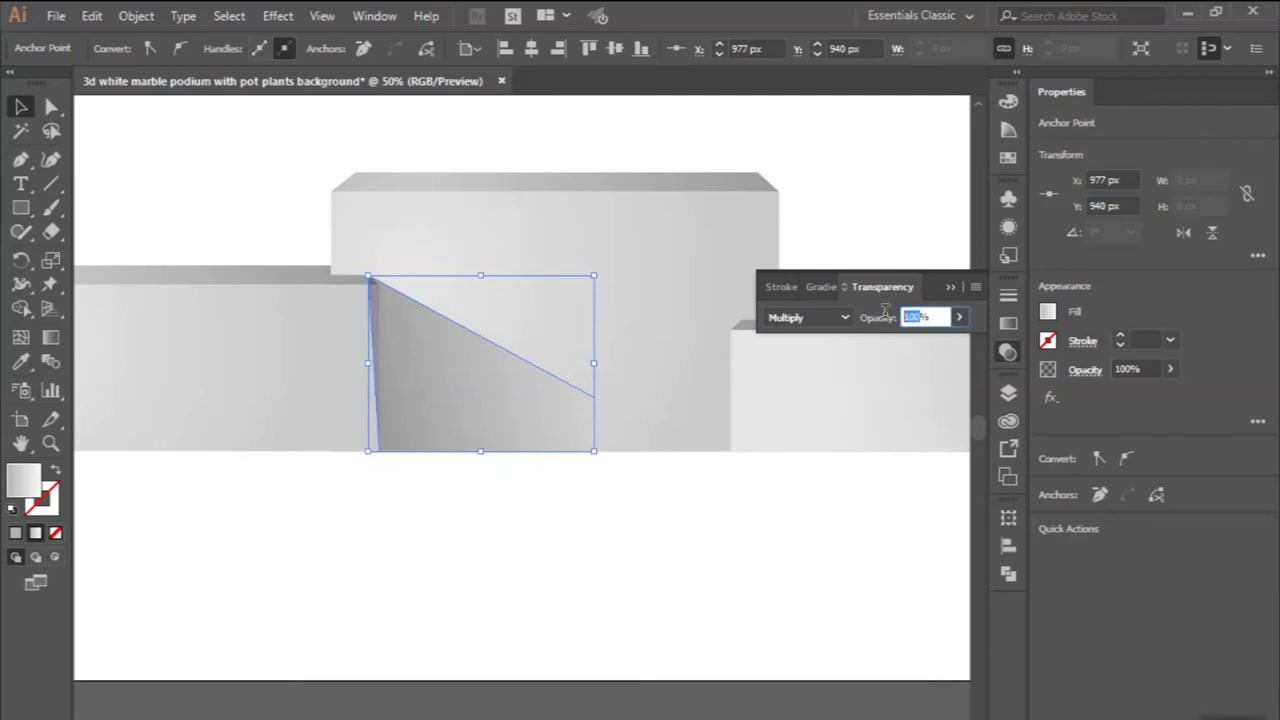
type("75")
key("Return")
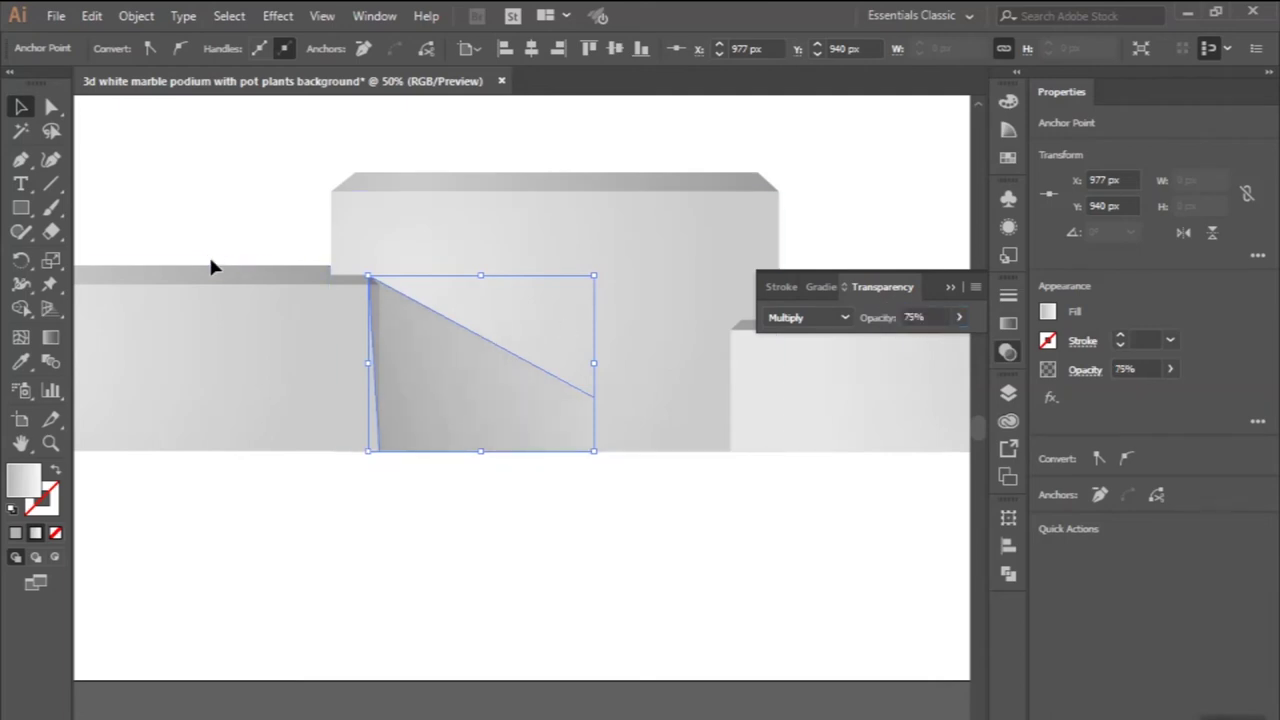
- Bring the left podium block to the front, in front of the shadow
left_click_drag(197, 241, 205, 338)
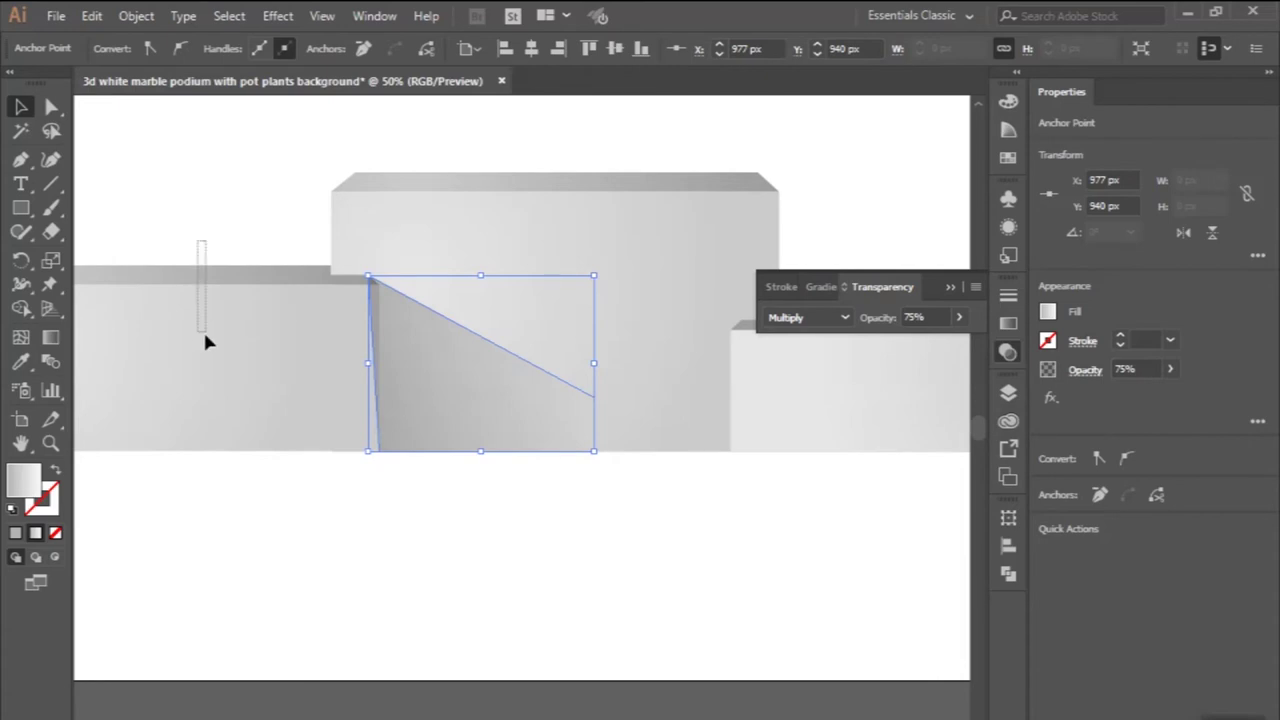
left_click(136, 16)
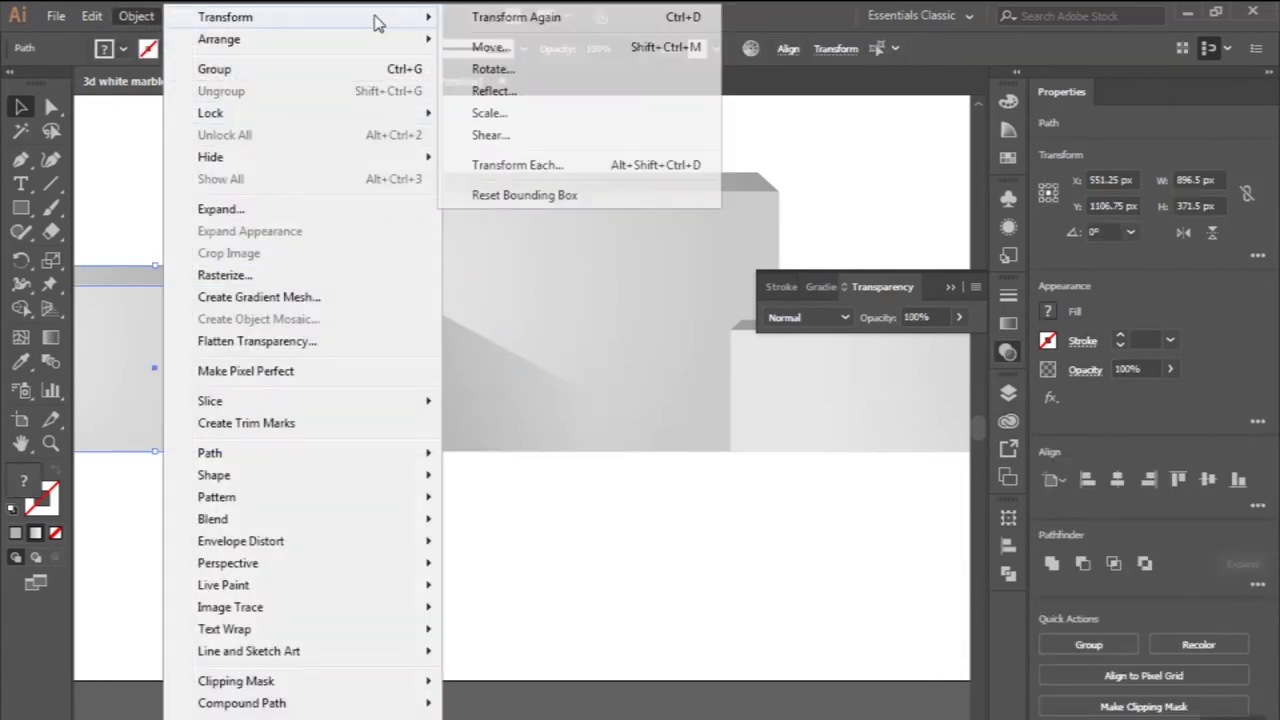
mouse_move(219, 39)
left_click(484, 39)
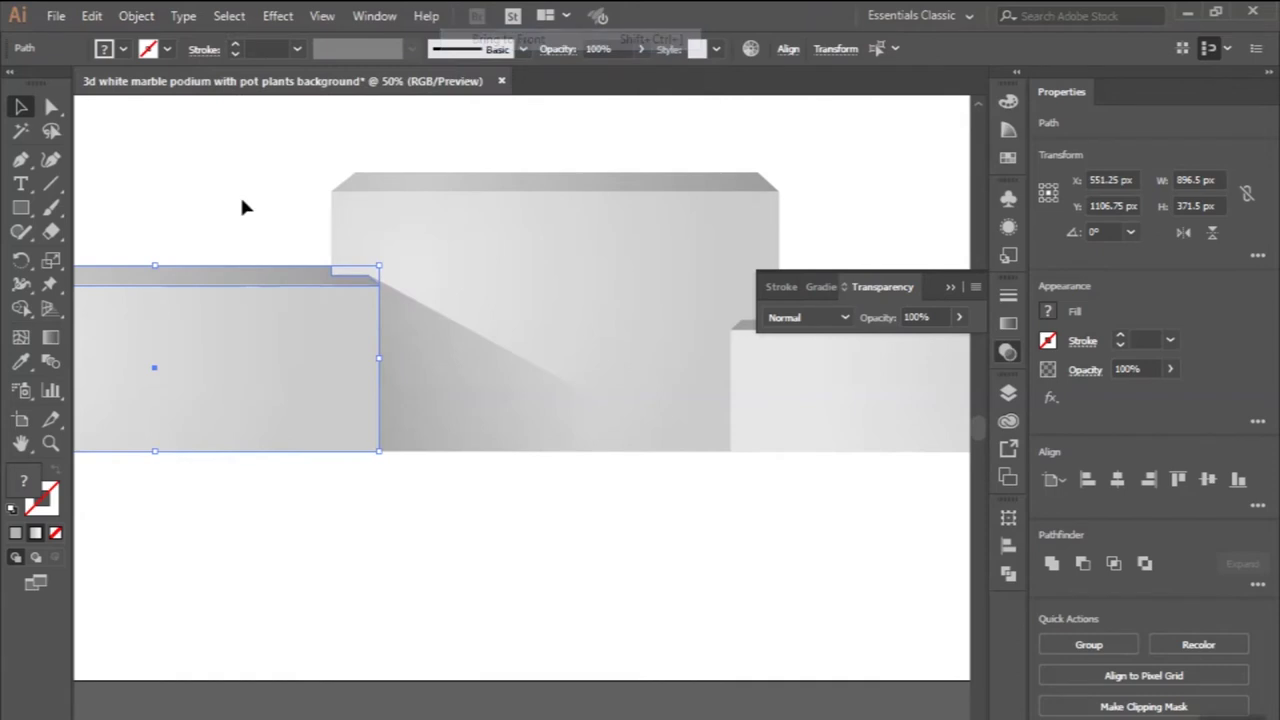
left_click(218, 209)
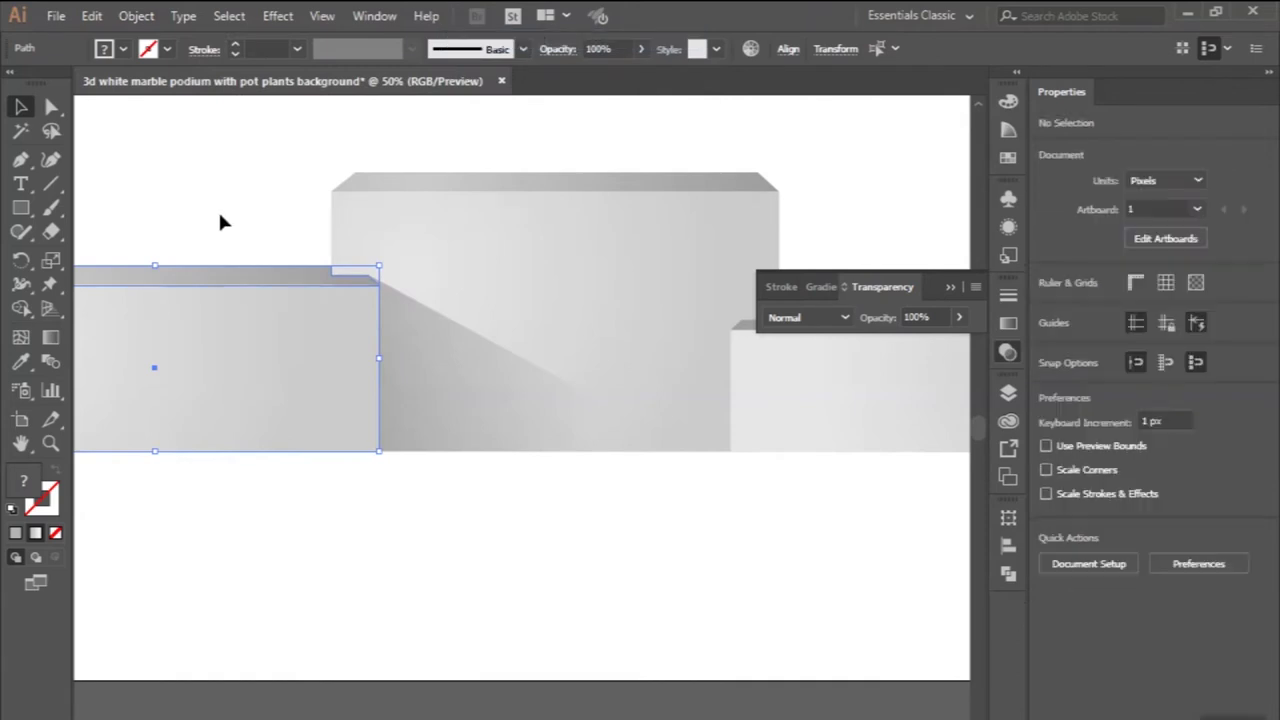
- Shift the shadow's gradient slightly left with the Gradient tool
left_click(373, 355)
left_click(51, 337)
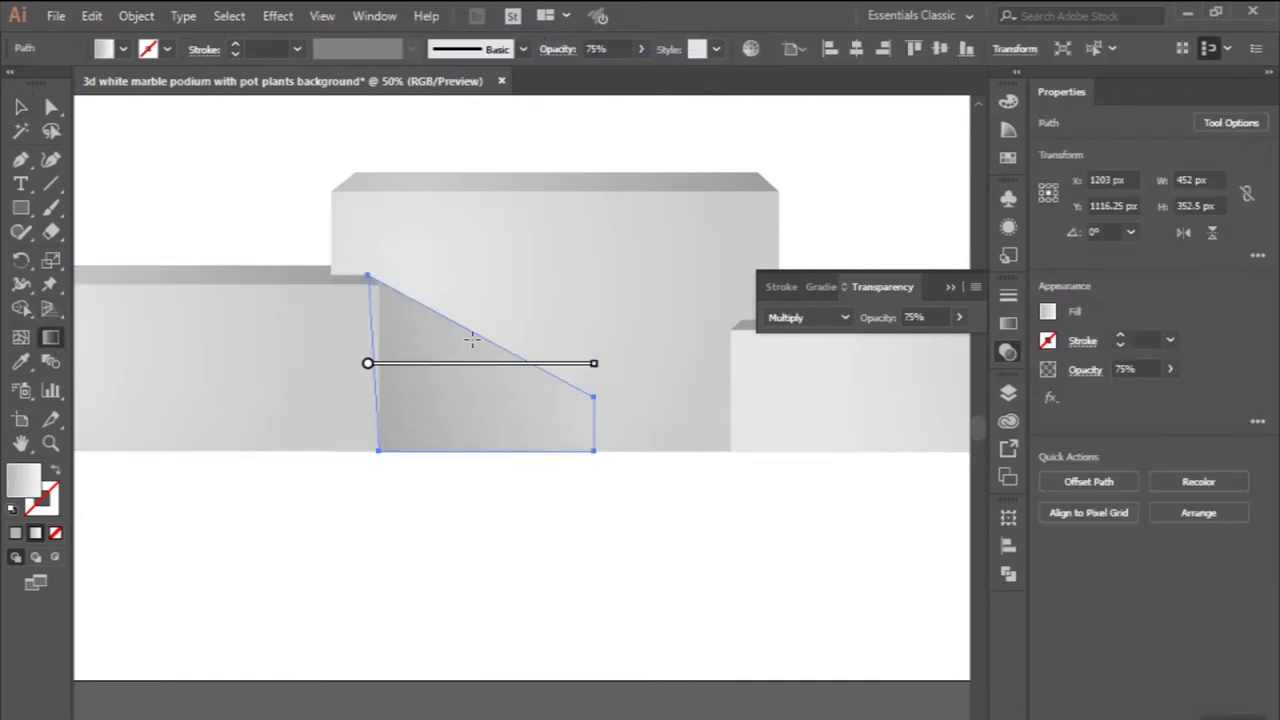
left_click_drag(489, 363, 459, 363)
key("v")
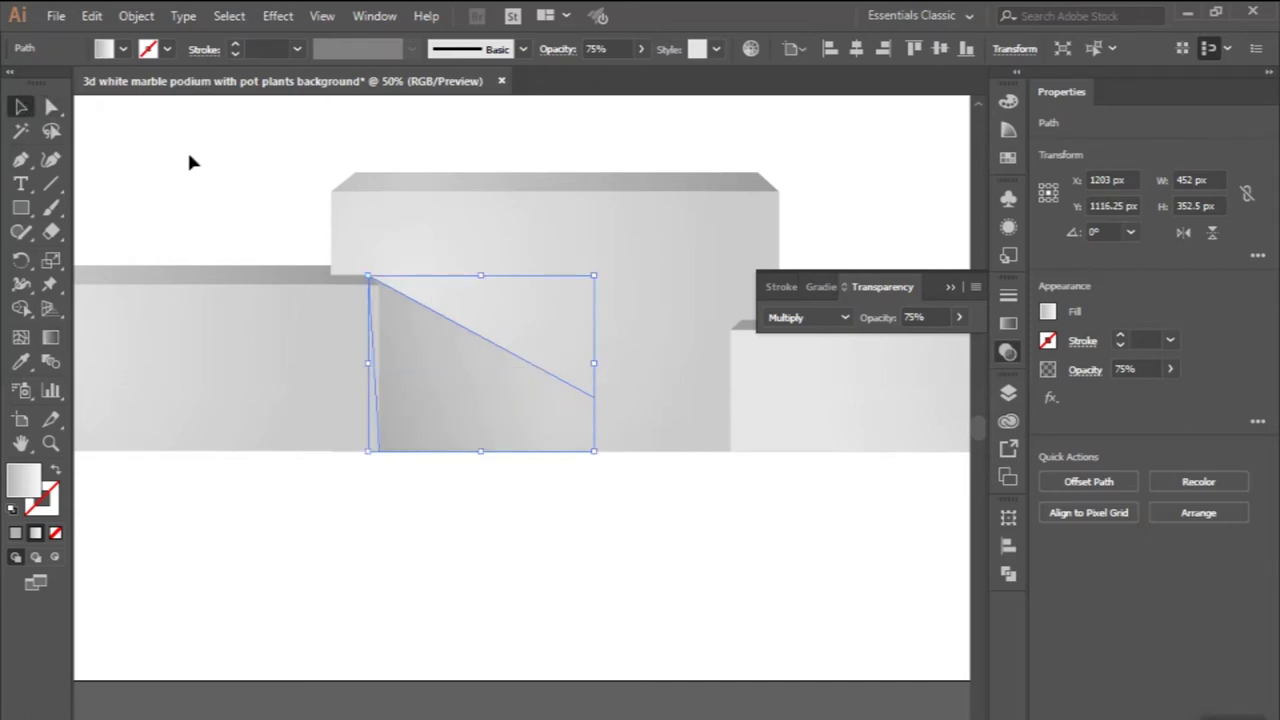
left_click(190, 158)
key("ctrl+minus")
key("ctrl+minus")
left_click(20, 159)
scroll(503, 218, "up", 1)
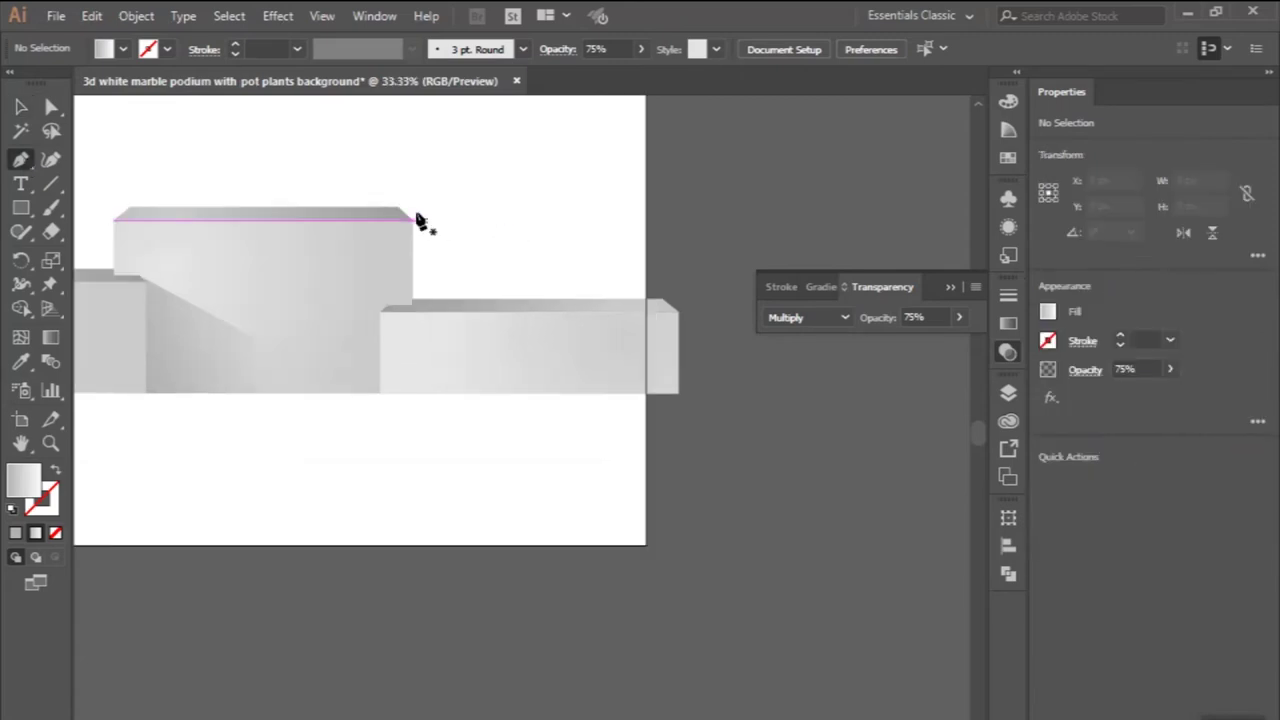
- Draw a triangle from the centre block's top corner to the right block and send it to back
left_click(397, 208)
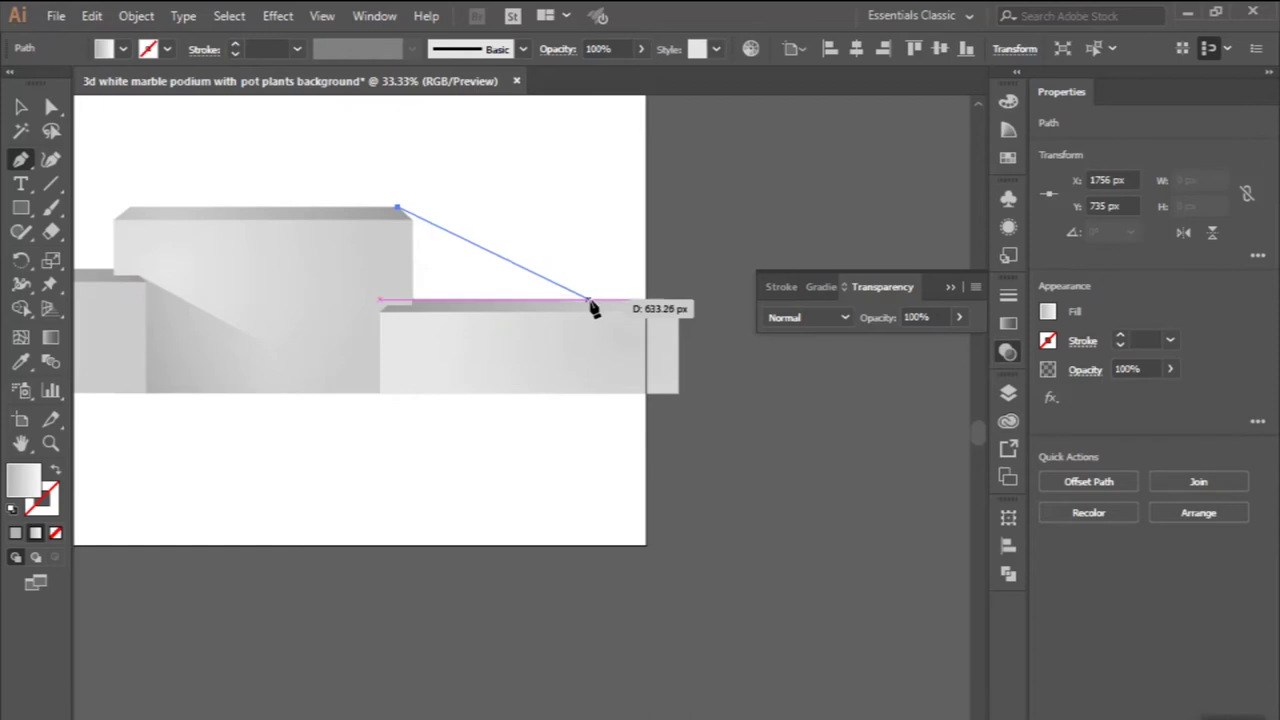
left_click(589, 300)
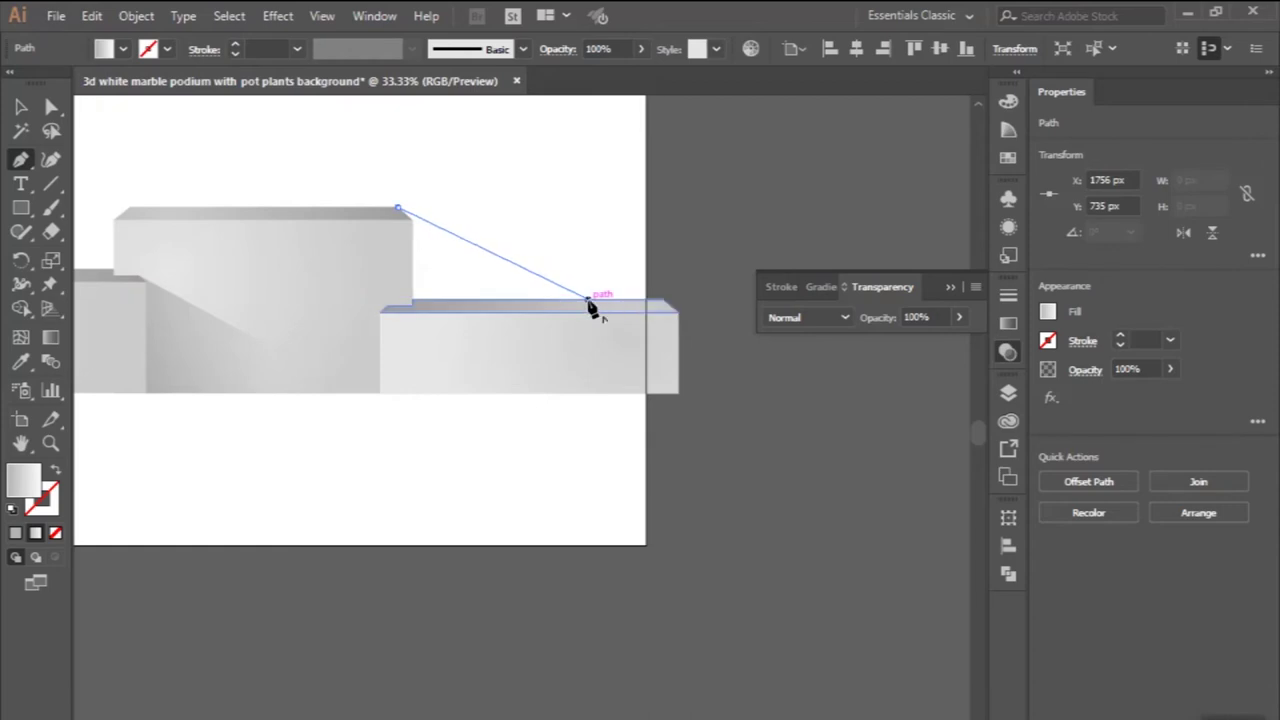
left_click(413, 299)
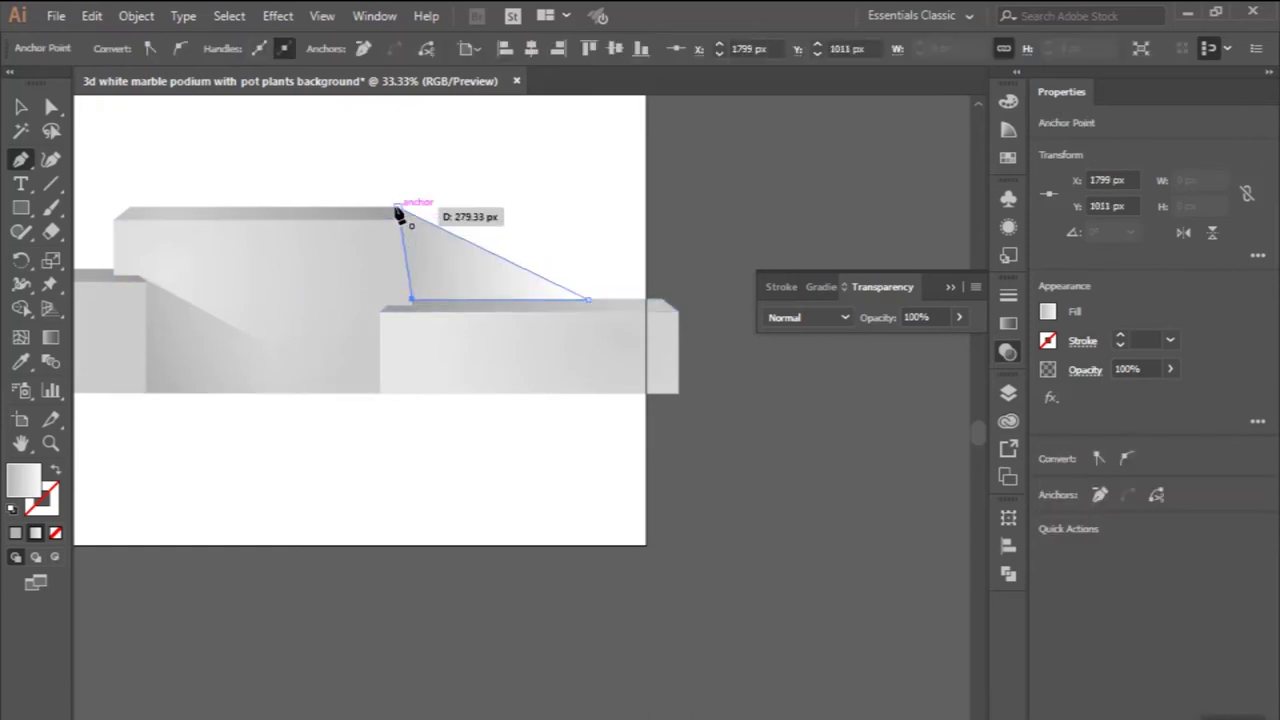
left_click(398, 209)
left_click(21, 107)
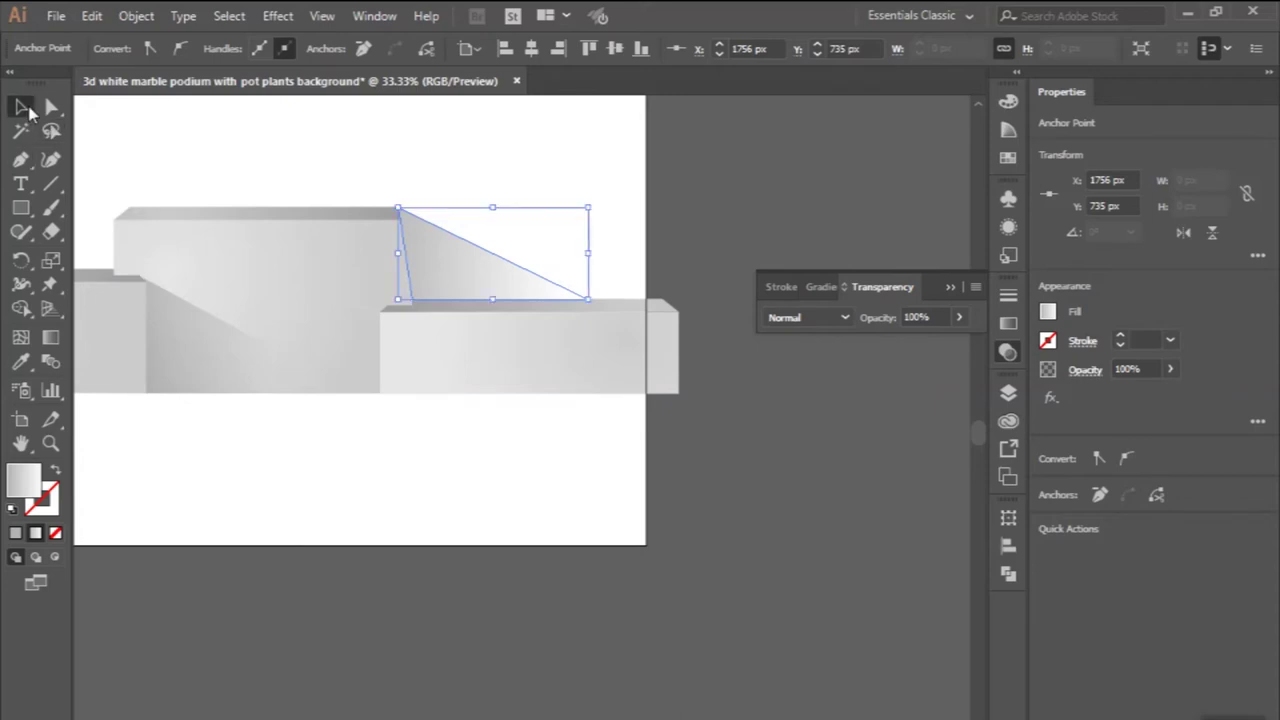
left_click(136, 16)
mouse_move(219, 39)
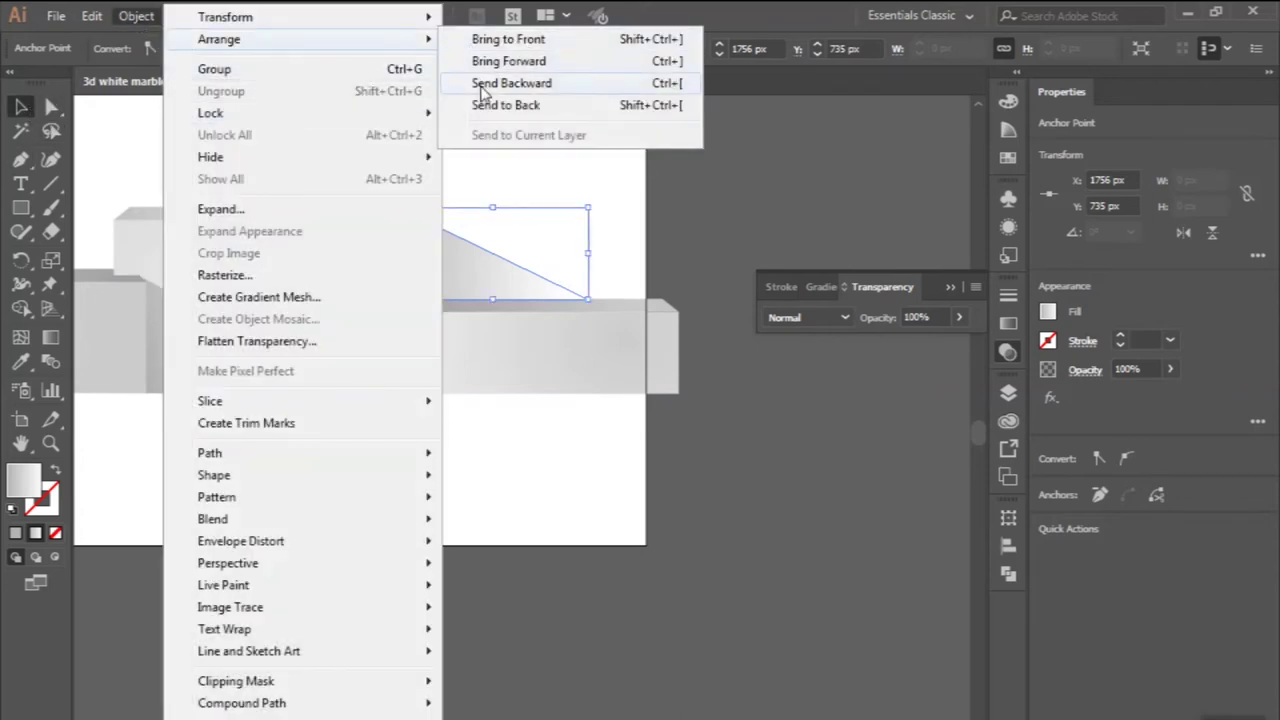
left_click(489, 105)
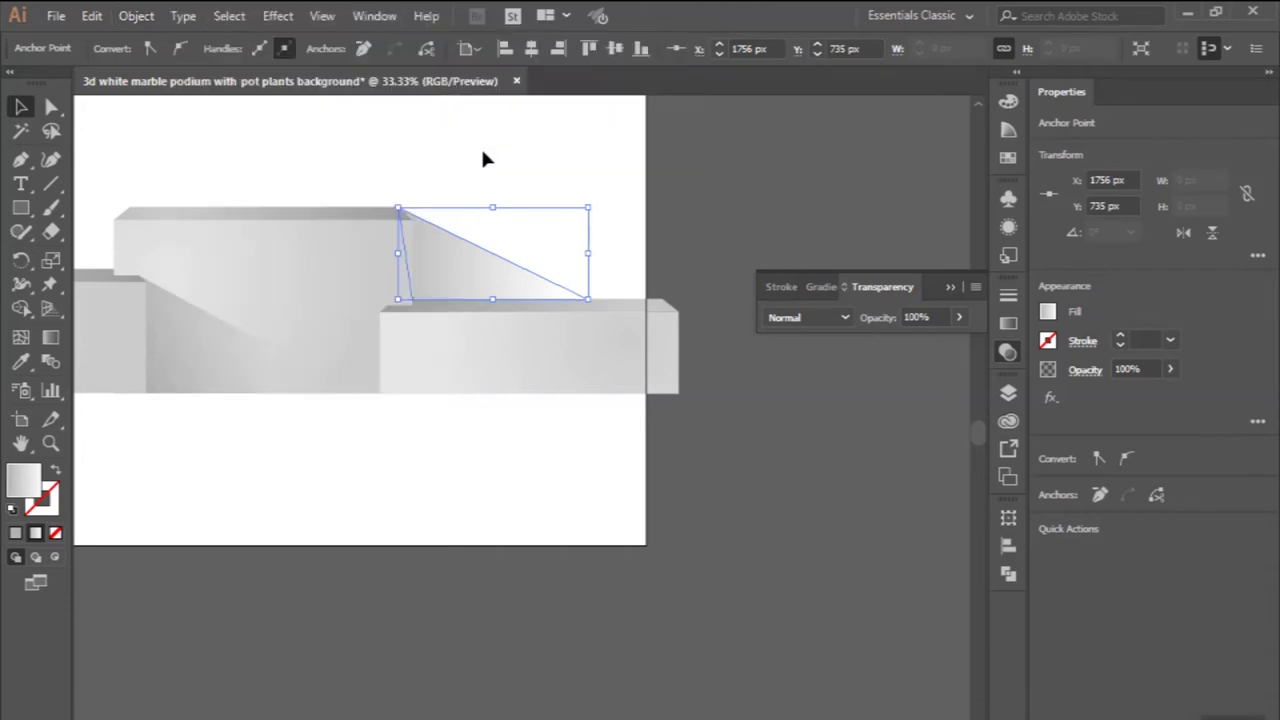
left_click(480, 146)
- Eyedropper the first shadow's Multiply 75% look onto the triangle and shift its gradient right
left_click(271, 266)
left_click(20, 362)
left_click(216, 338)
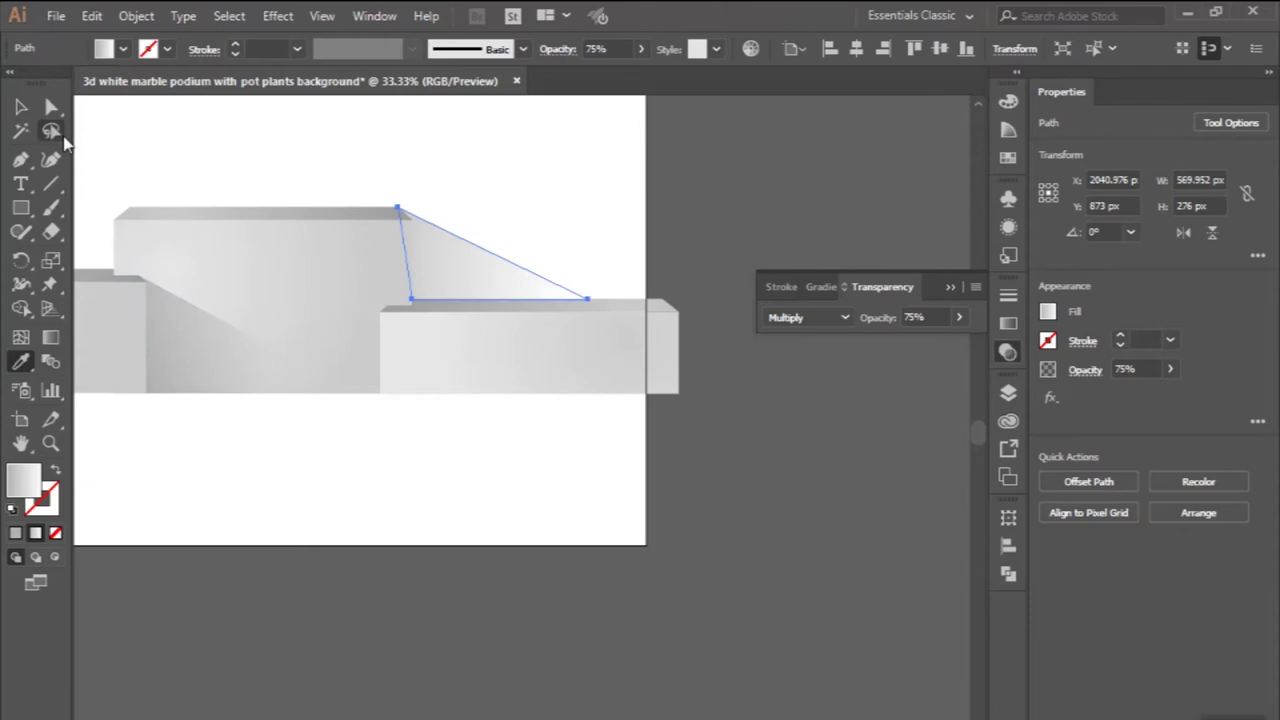
left_click(51, 337)
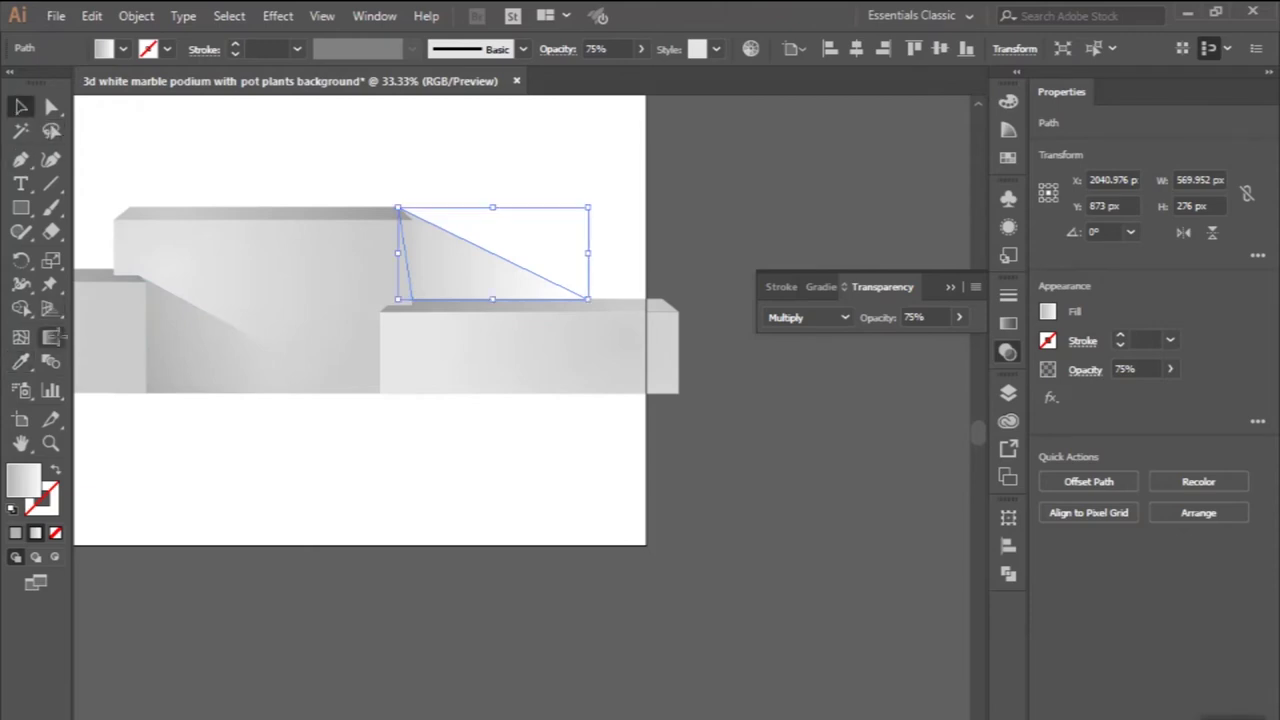
left_click_drag(492, 259, 528, 257)
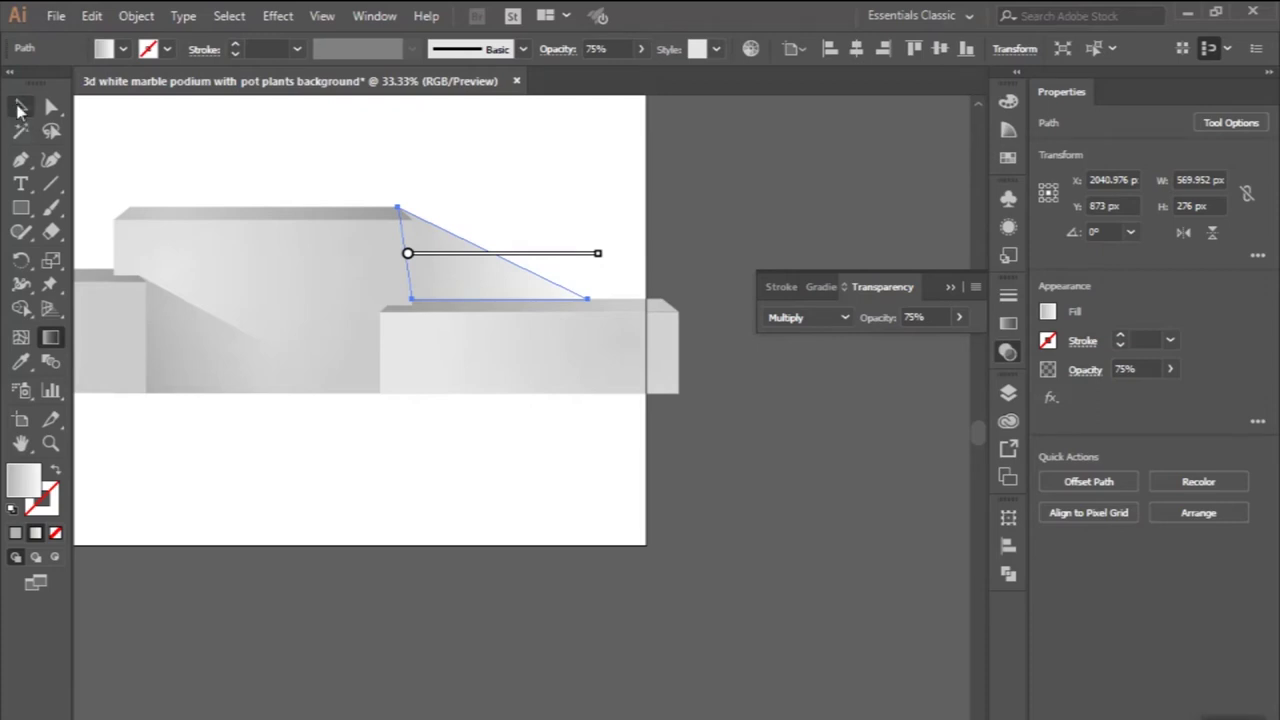
left_click(21, 107)
left_click(207, 157)
key("ctrl+minus")
scroll(207, 157, "left", 5)
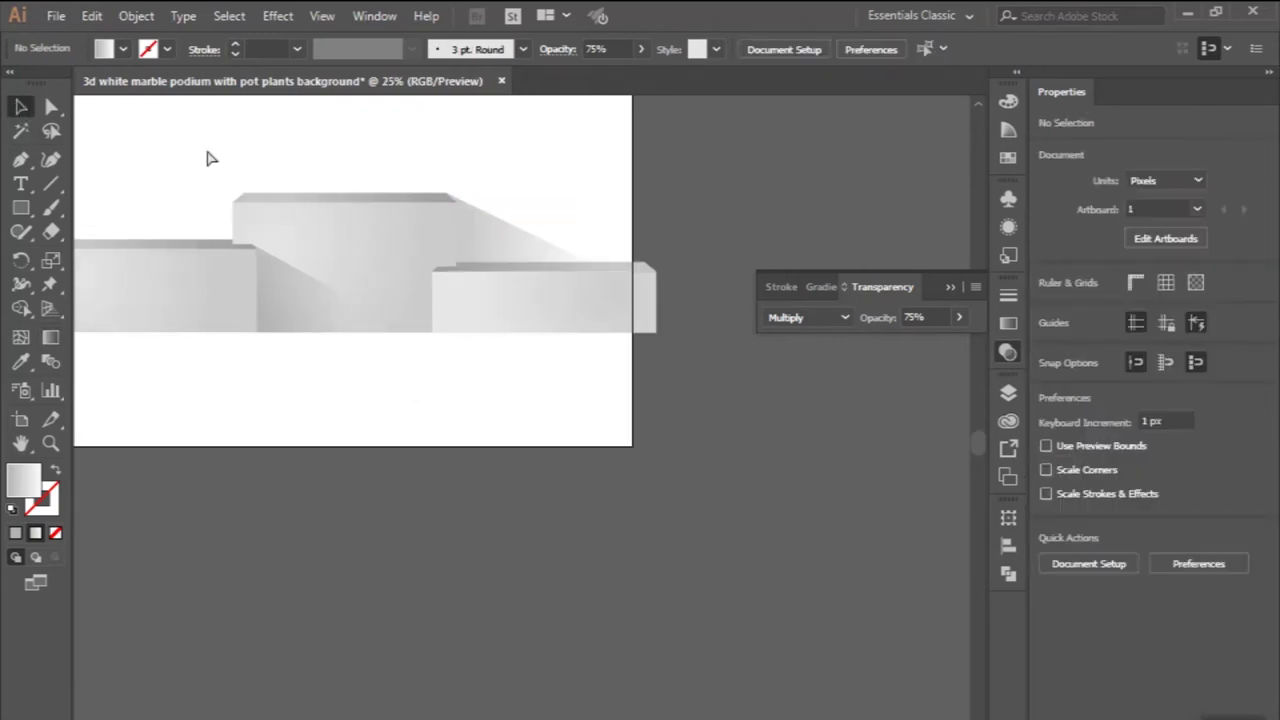
- Scale all podium shapes down to 1624 px wide and move them lower on the artboard
left_click_drag(153, 152, 586, 374)
key("ctrl+minus")
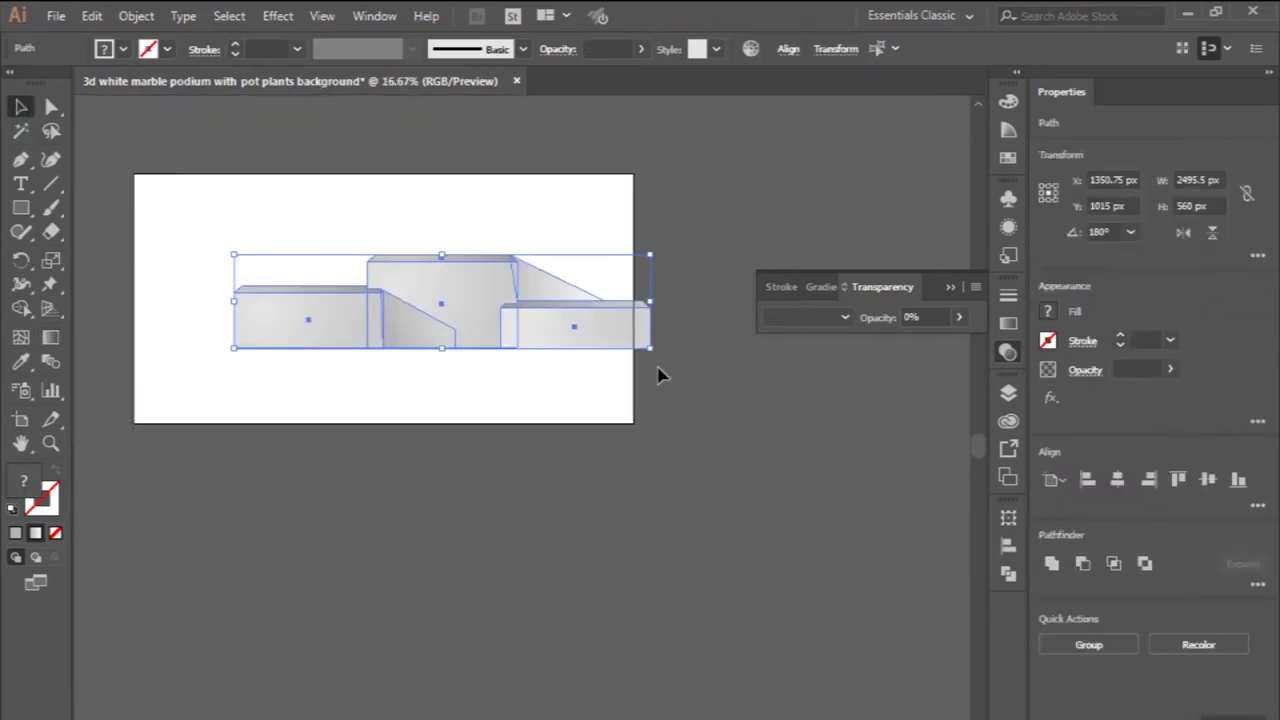
left_click_drag(652, 348, 540, 322)
left_click_drag(445, 291, 444, 336)
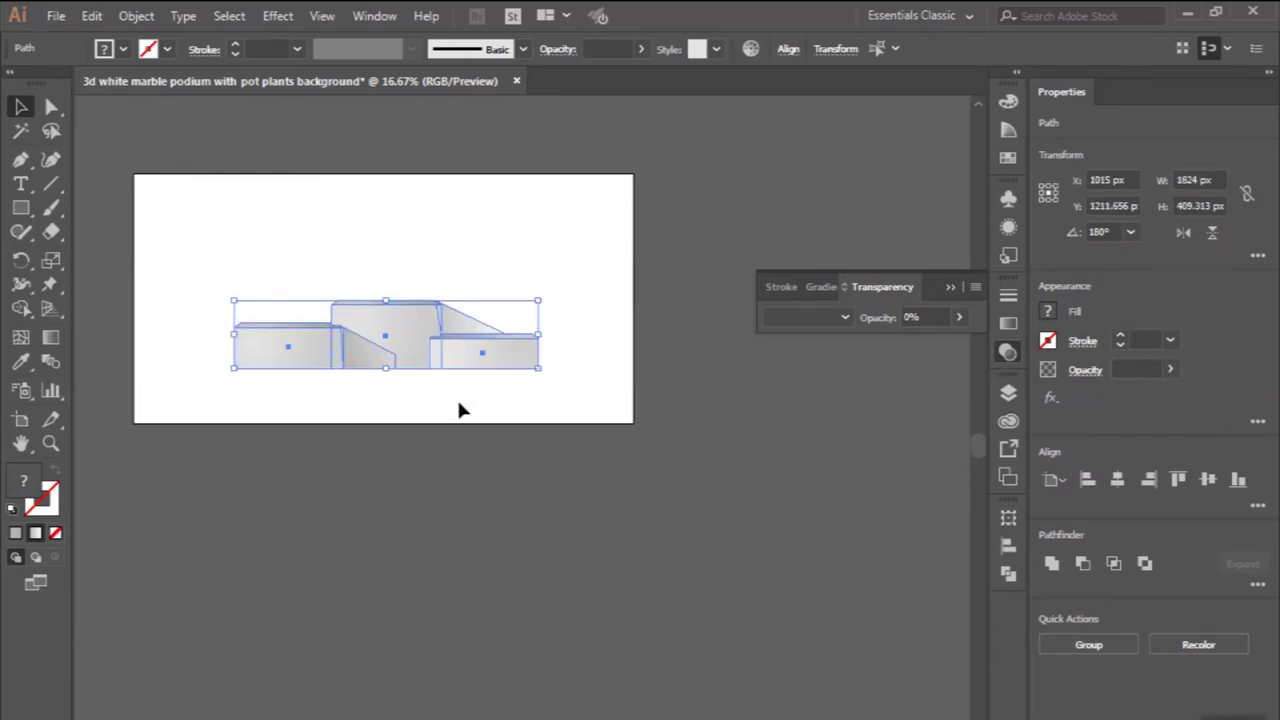
left_click(463, 425)
scroll(497, 408, "up", 2)
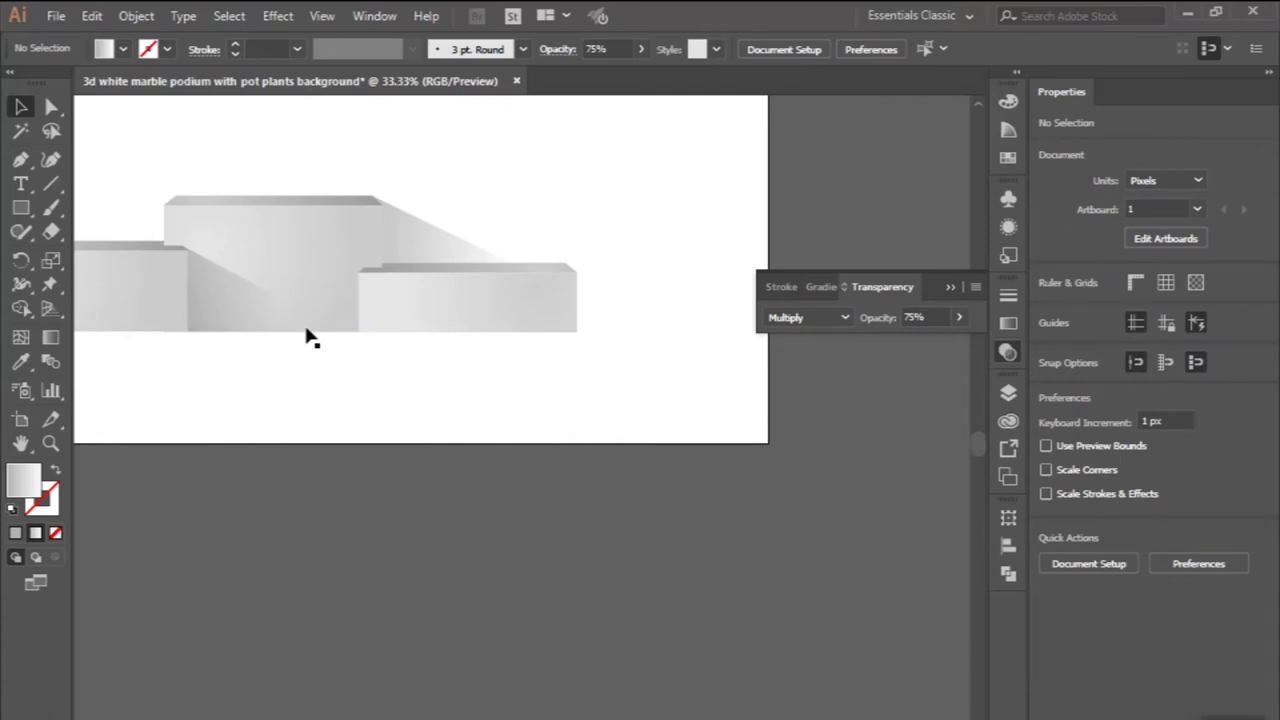
left_click(20, 159)
scroll(566, 268, "up", 1)
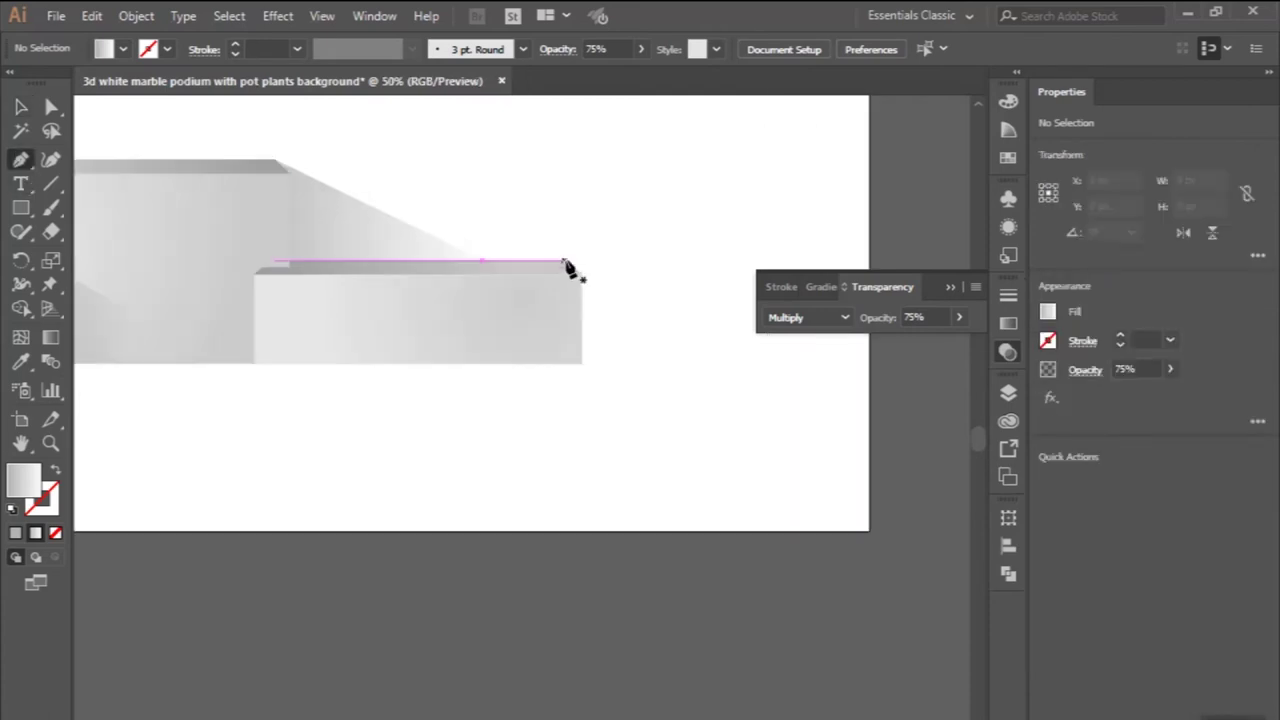
- Pen-draw a triangle from the right block's top corner to the floor line and send it to back
left_click(565, 264)
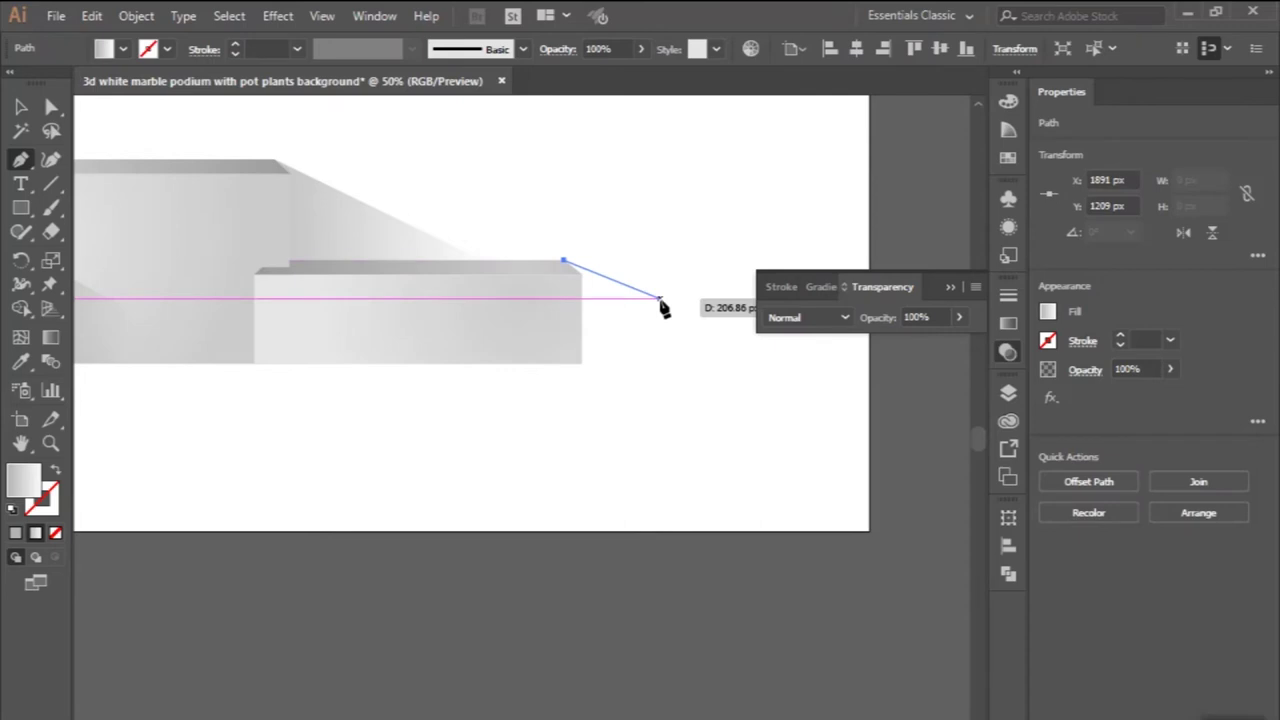
left_click(738, 364)
left_click(572, 364)
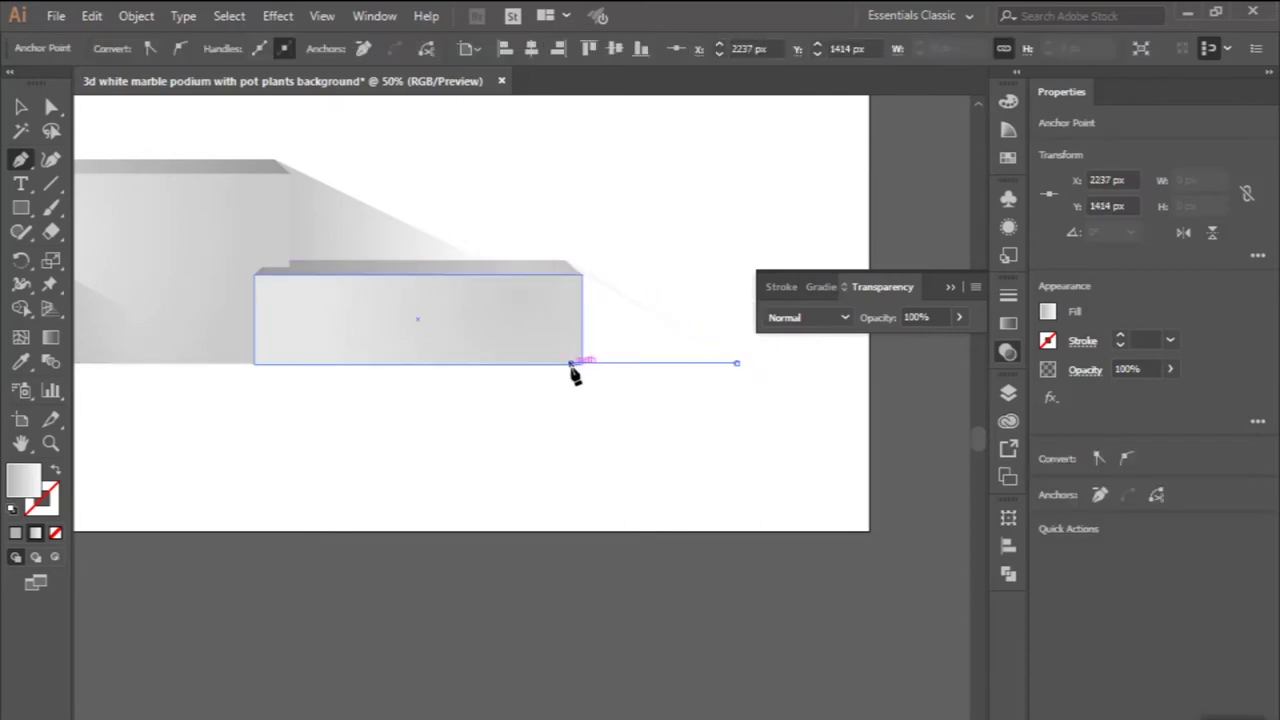
left_click(565, 262)
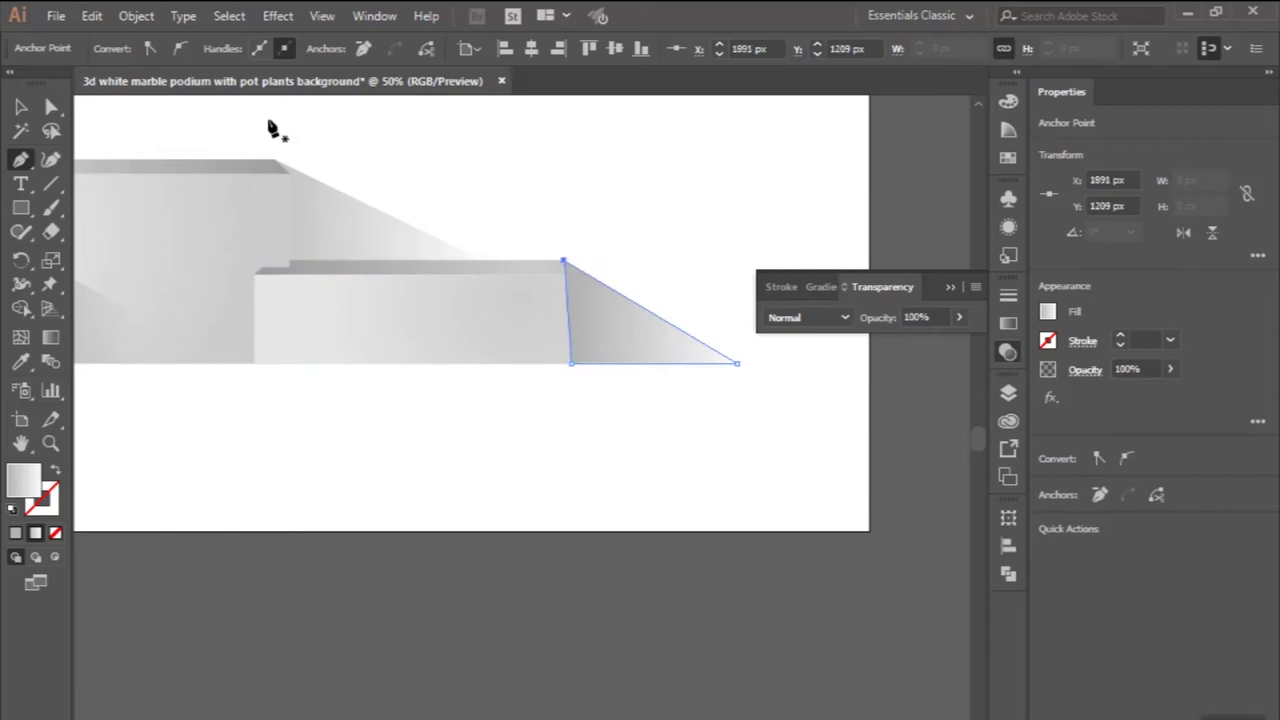
left_click(140, 15)
mouse_move(300, 39)
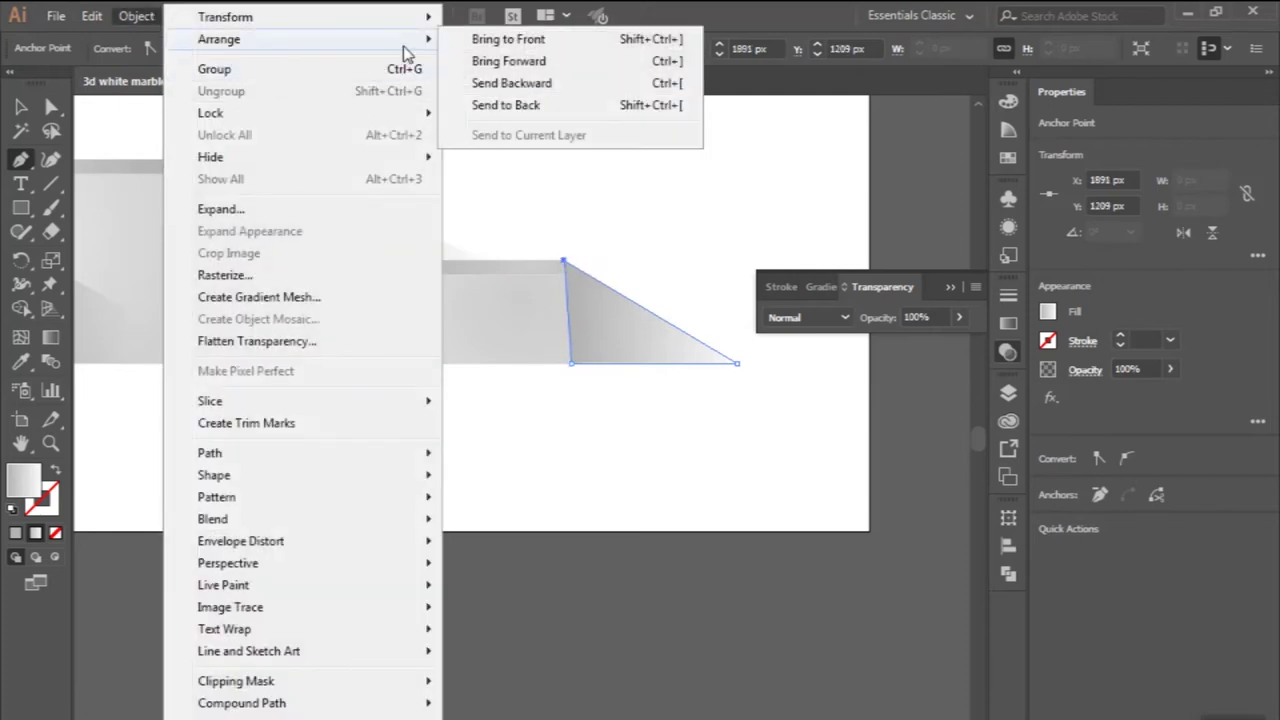
left_click(503, 105)
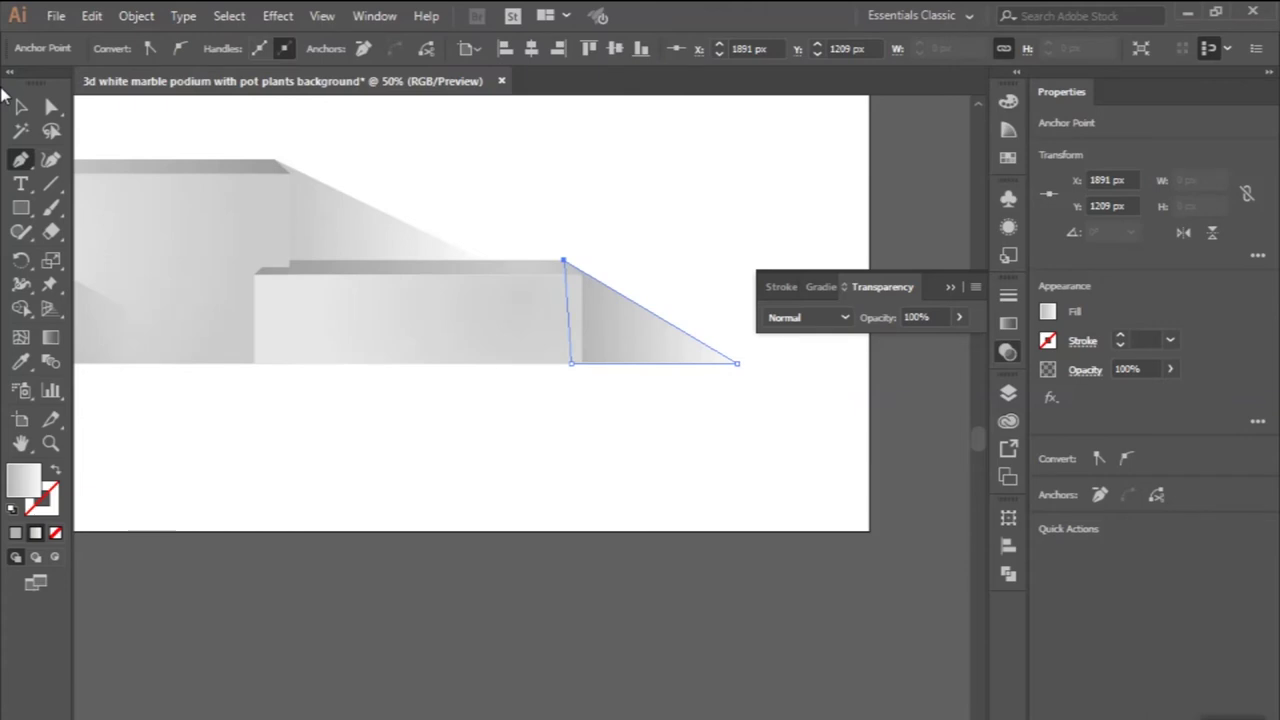
- Copy the left shadow's Multiply 75% styling onto the new triangle with the Eyedropper
left_click(20, 106)
left_click(22, 362)
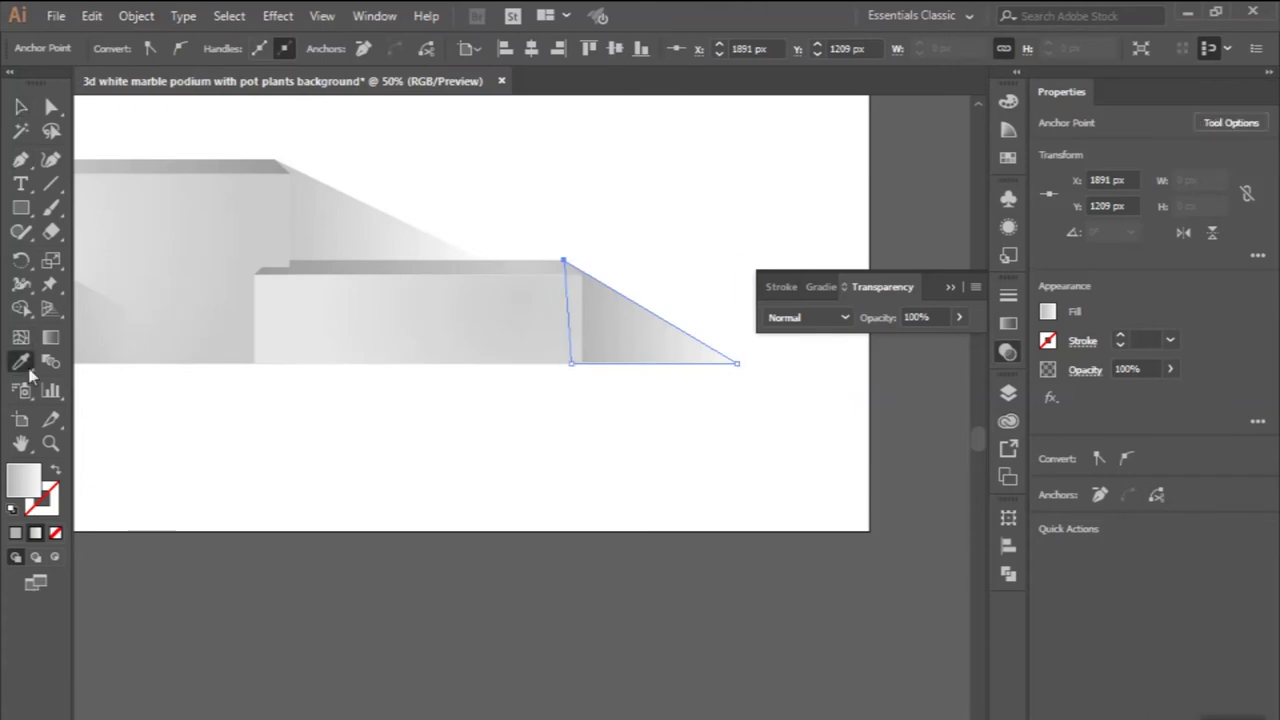
left_click(127, 318)
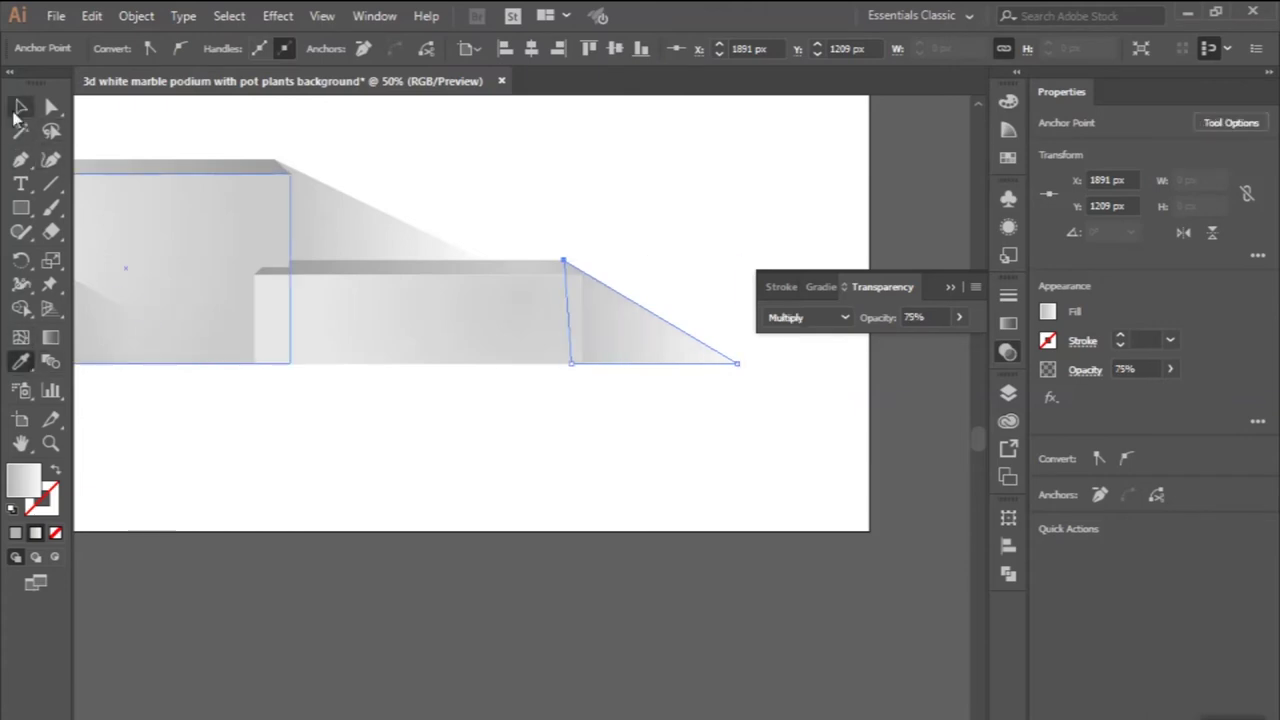
left_click(16, 112)
left_click(222, 115)
key("ctrl+minus")
key("ctrl+minus")
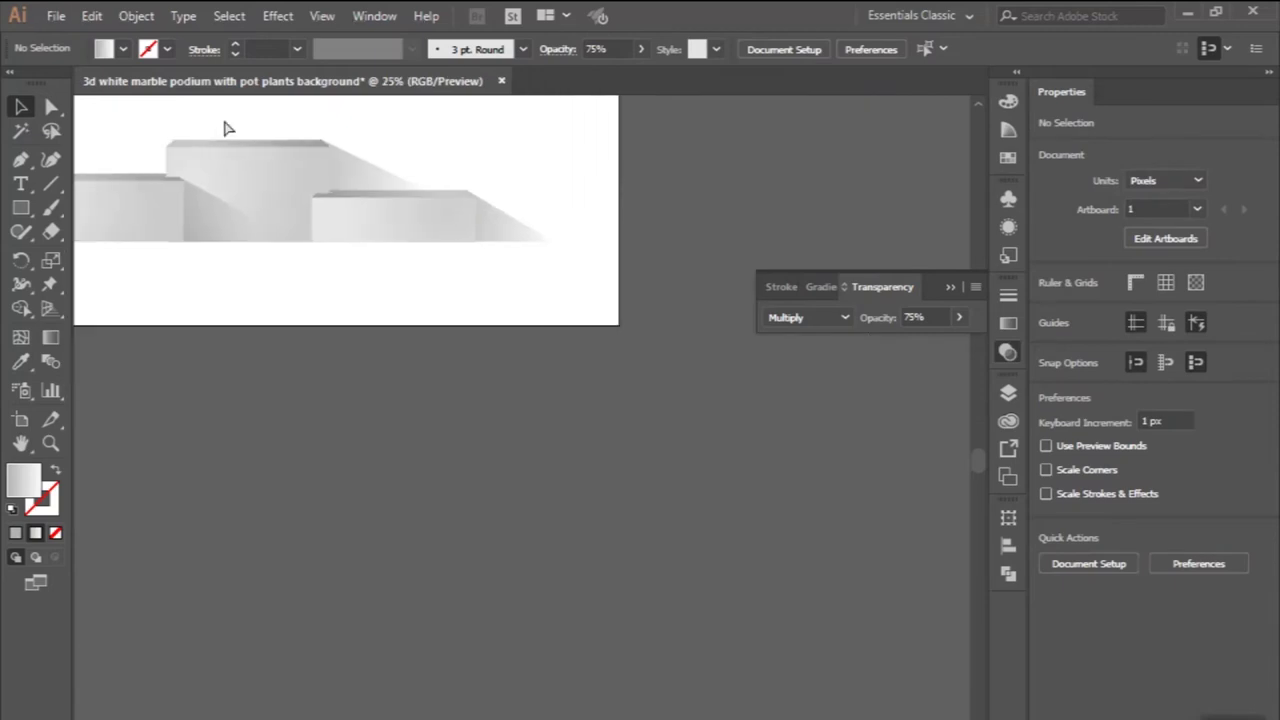
key("ctrl+minus")
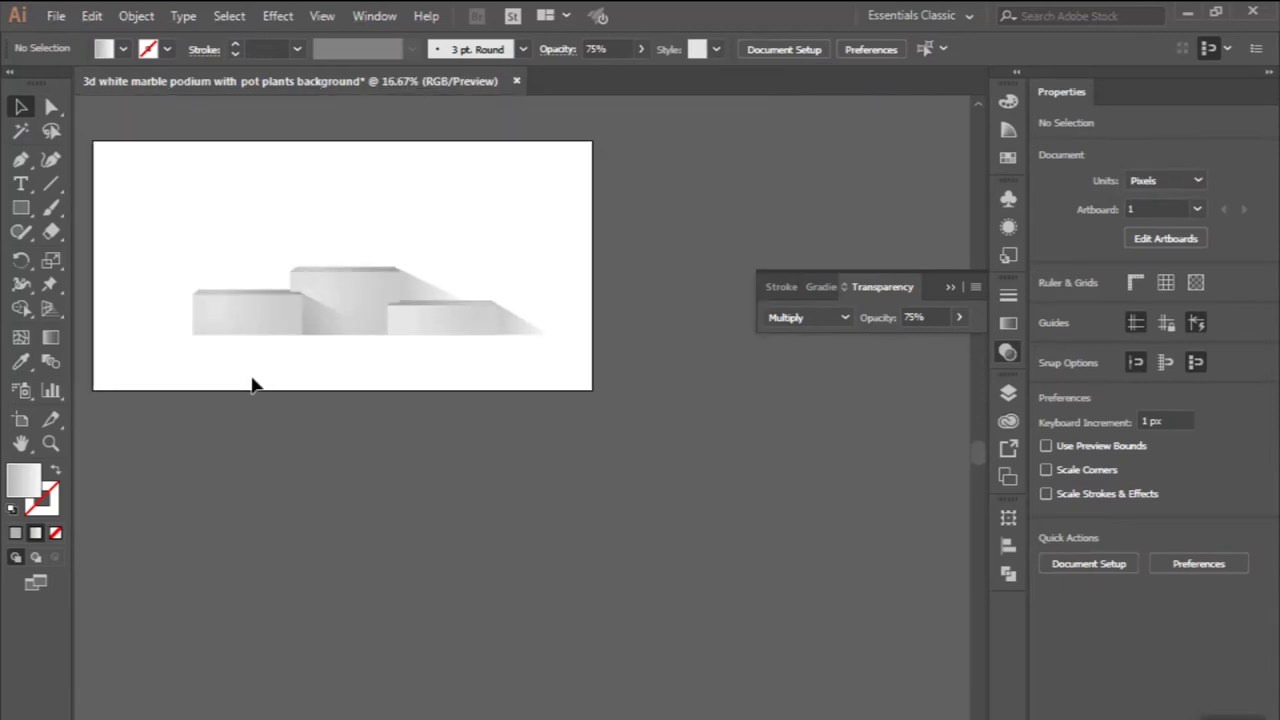
- Shift the whole podium 98 px to the left
left_click_drag(150, 205, 540, 392)
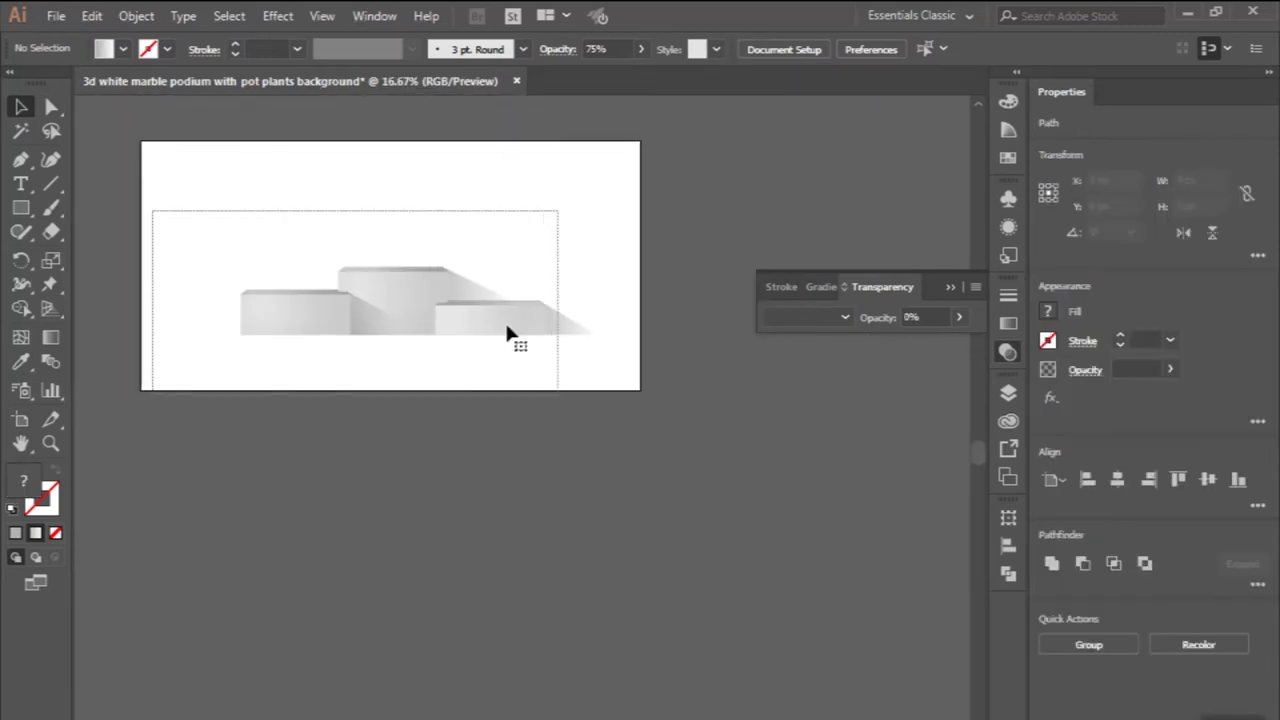
key("ctrl+plus")
mouse_move(504, 324)
left_mouse_down()
mouse_move(463, 324)
mouse_move(468, 314)
left_mouse_up()
key("ctrl+minus")
key("ctrl+minus")
key("ctrl+plus")
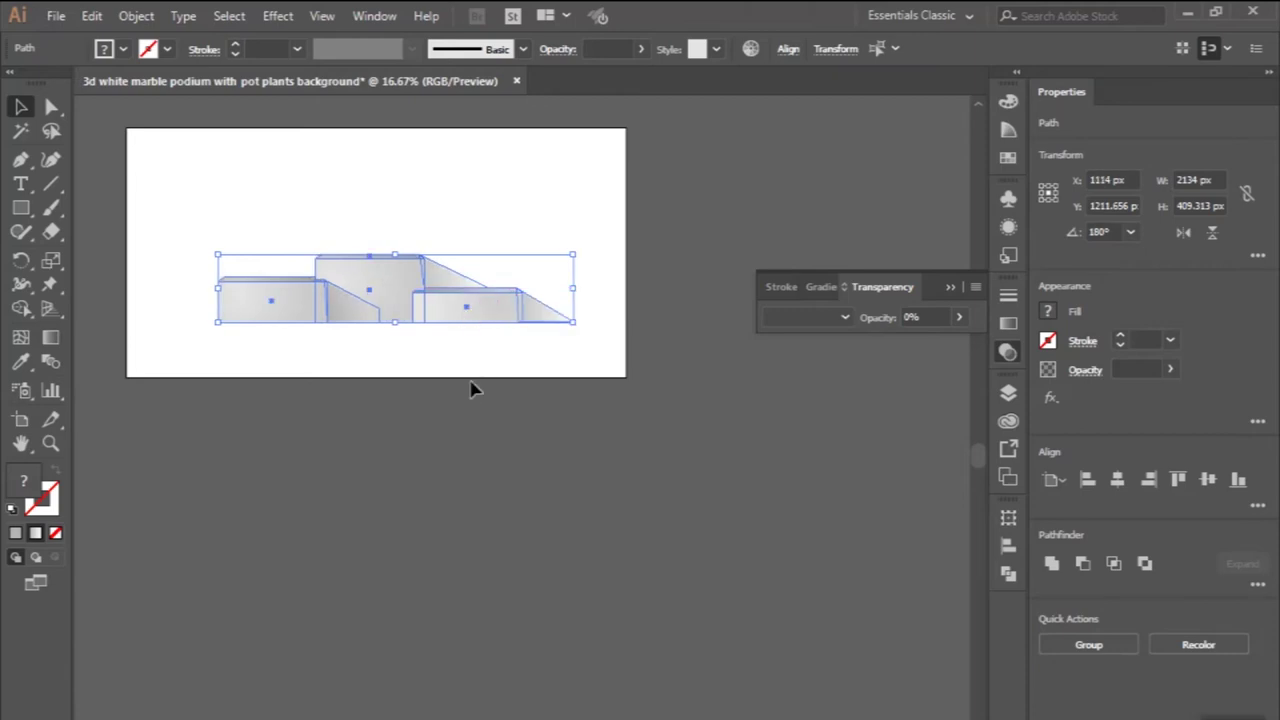
left_click(471, 389)
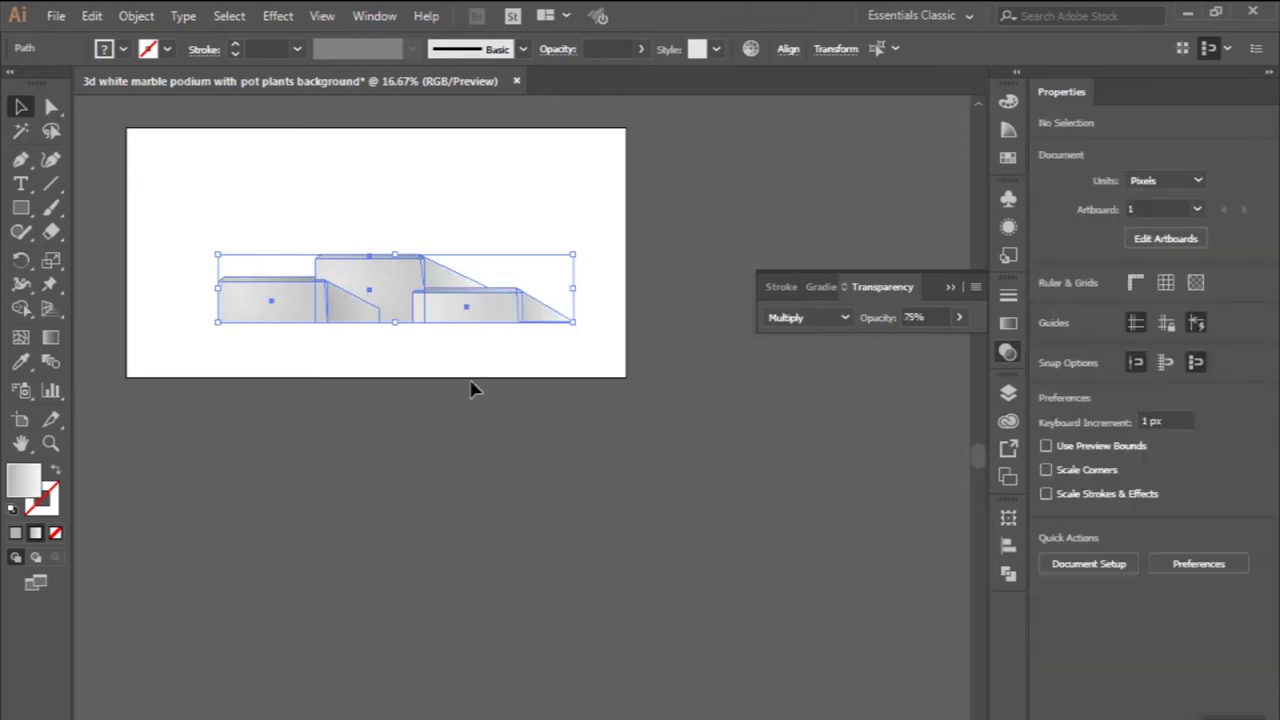
- Draw a 3000 × 1197 px rectangle from the artboard's top-left corner to the podium base line
left_click(21, 207)
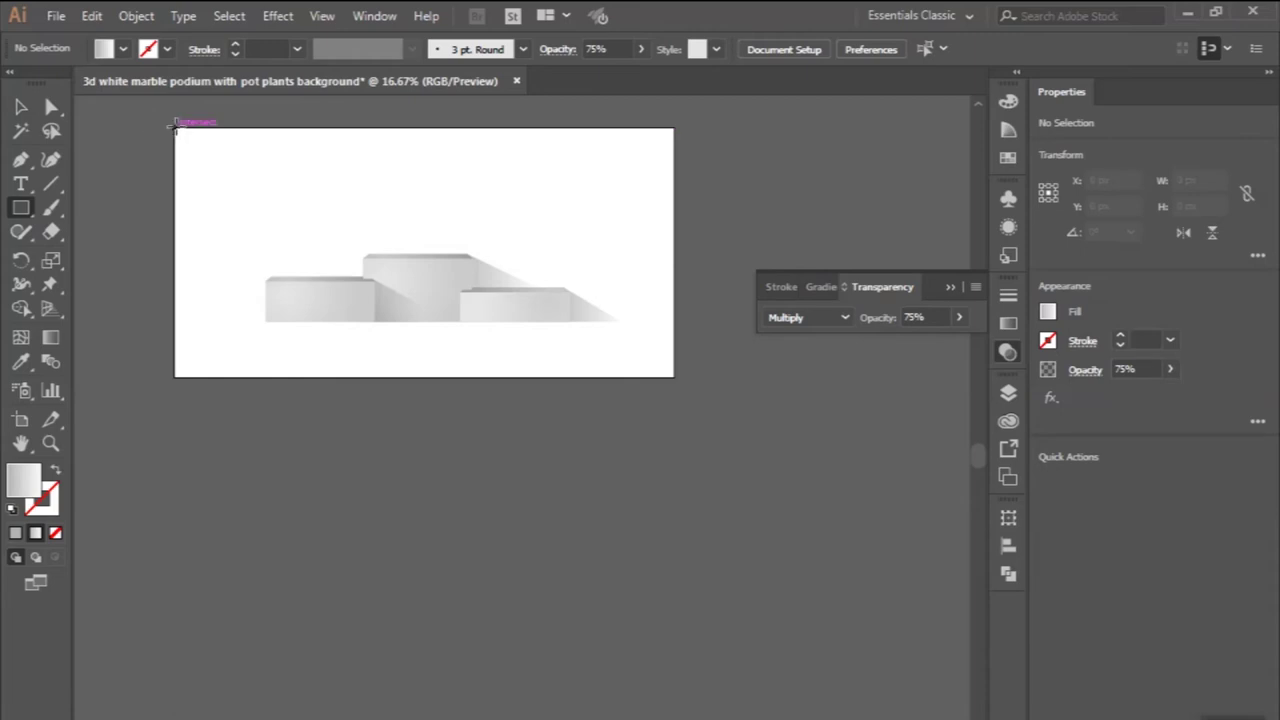
left_click_drag(175, 127, 670, 328)
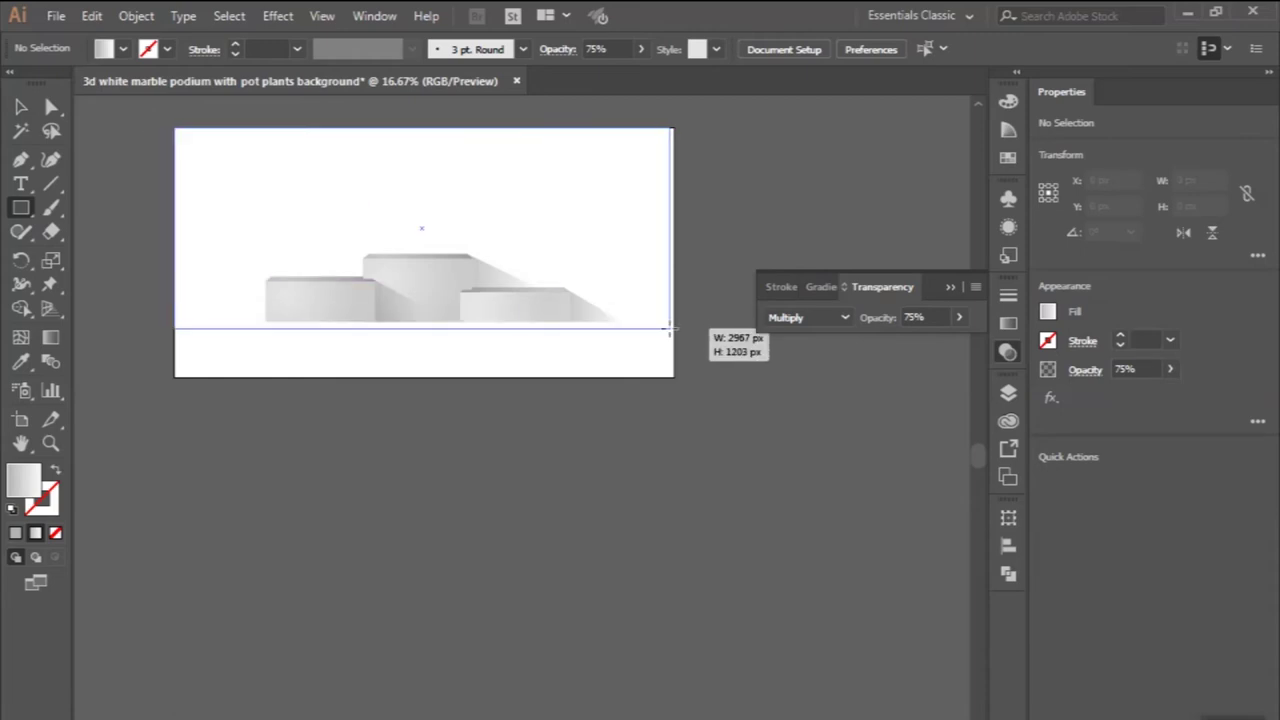
left_click_drag(670, 328, 674, 327)
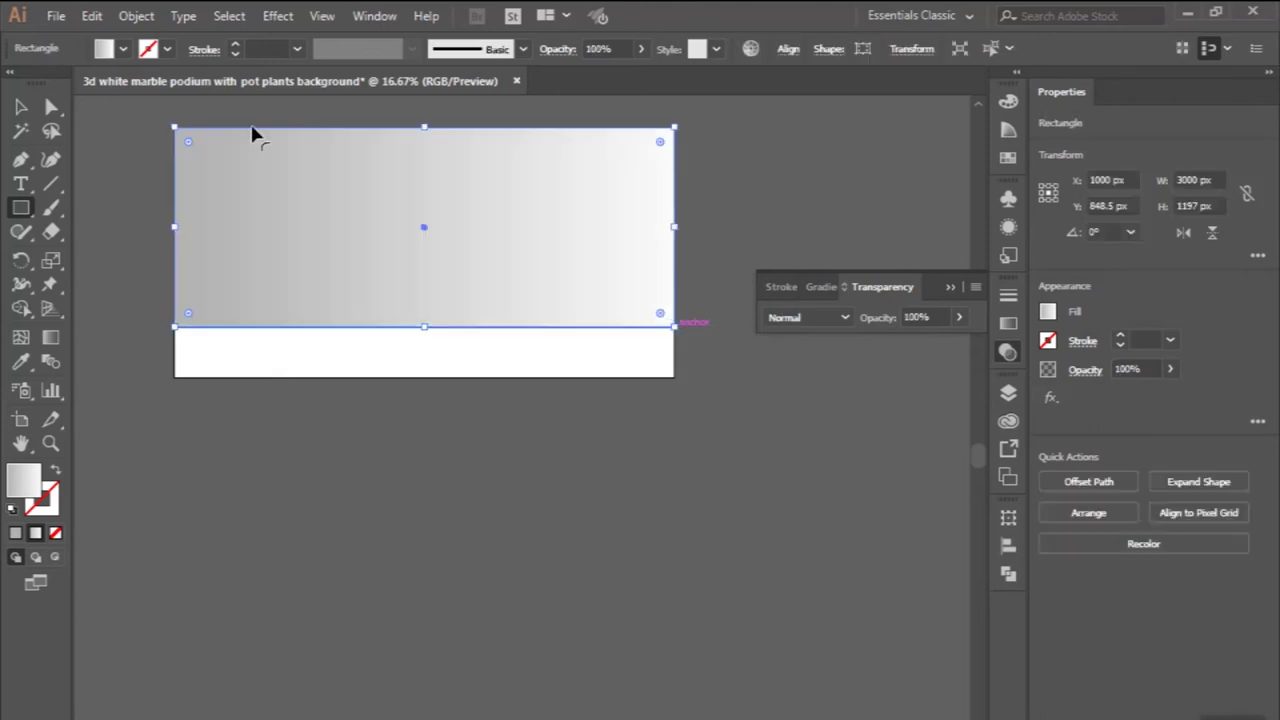
- Set the background gradient's left stop to light pink ffbefd
left_click(818, 287)
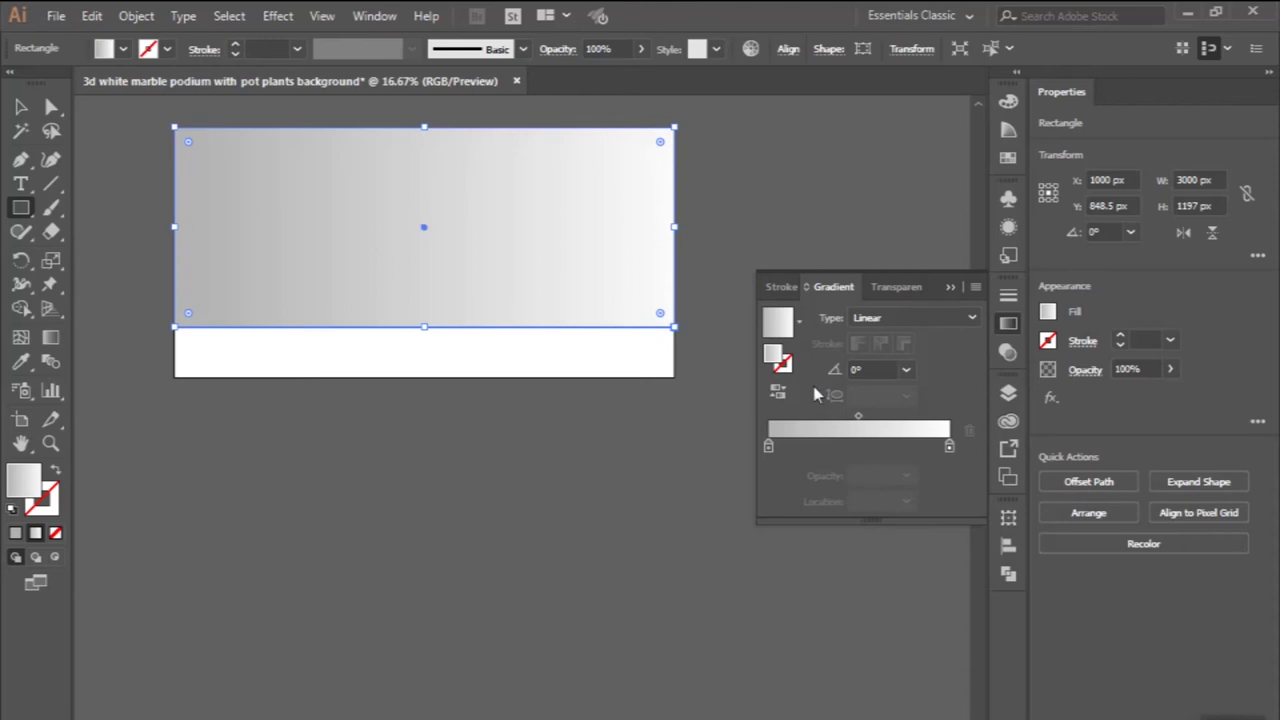
left_click(768, 446)
double_click(768, 446)
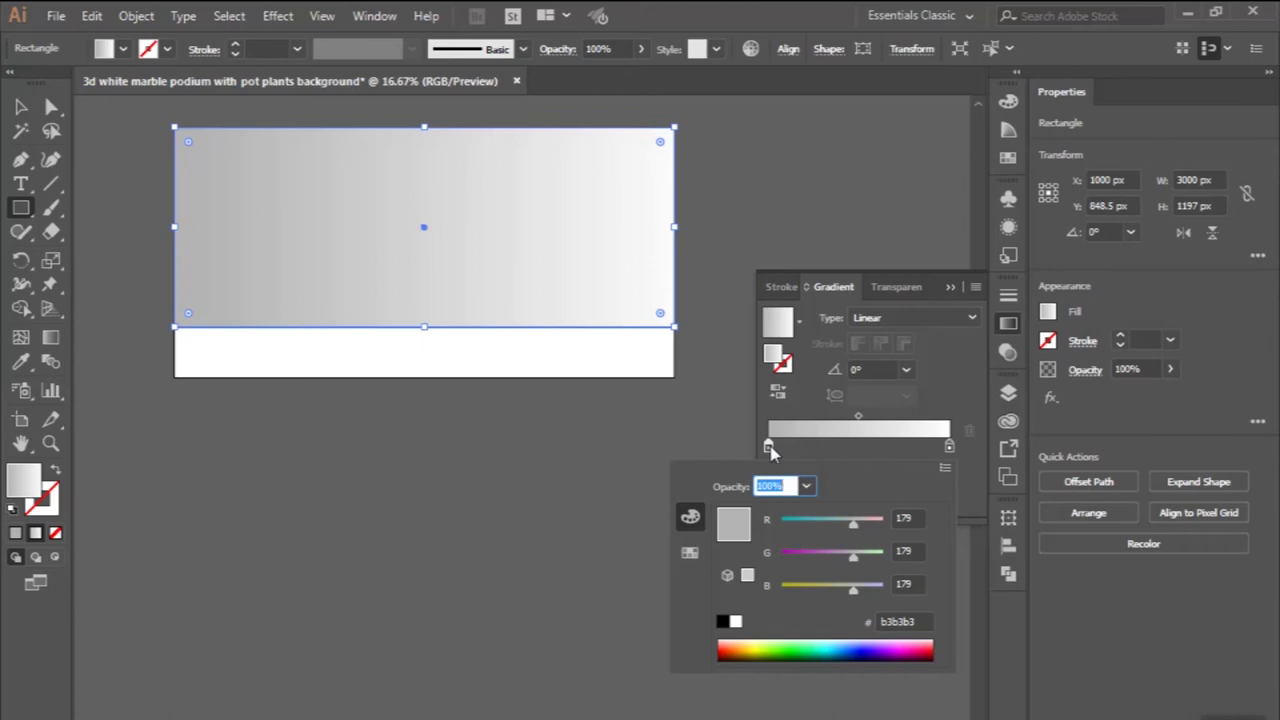
left_click(886, 624)
double_click(886, 624)
type("fb")
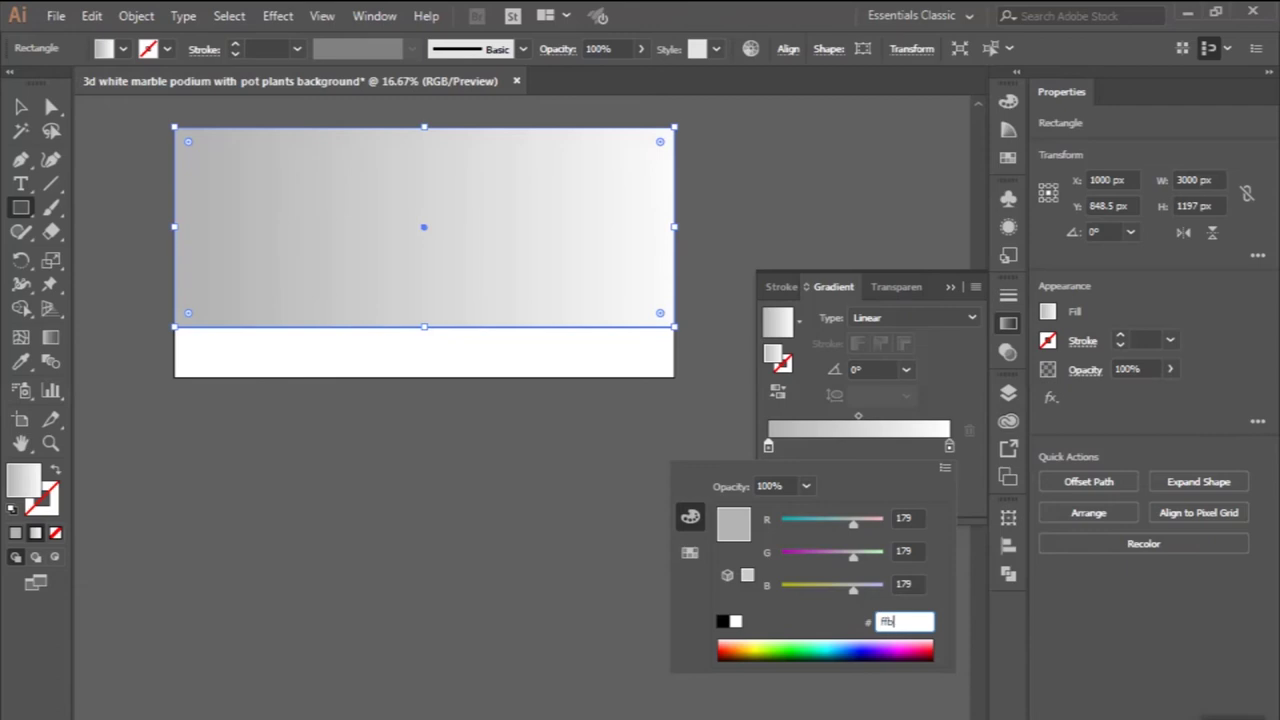
type("d")
key("Return")
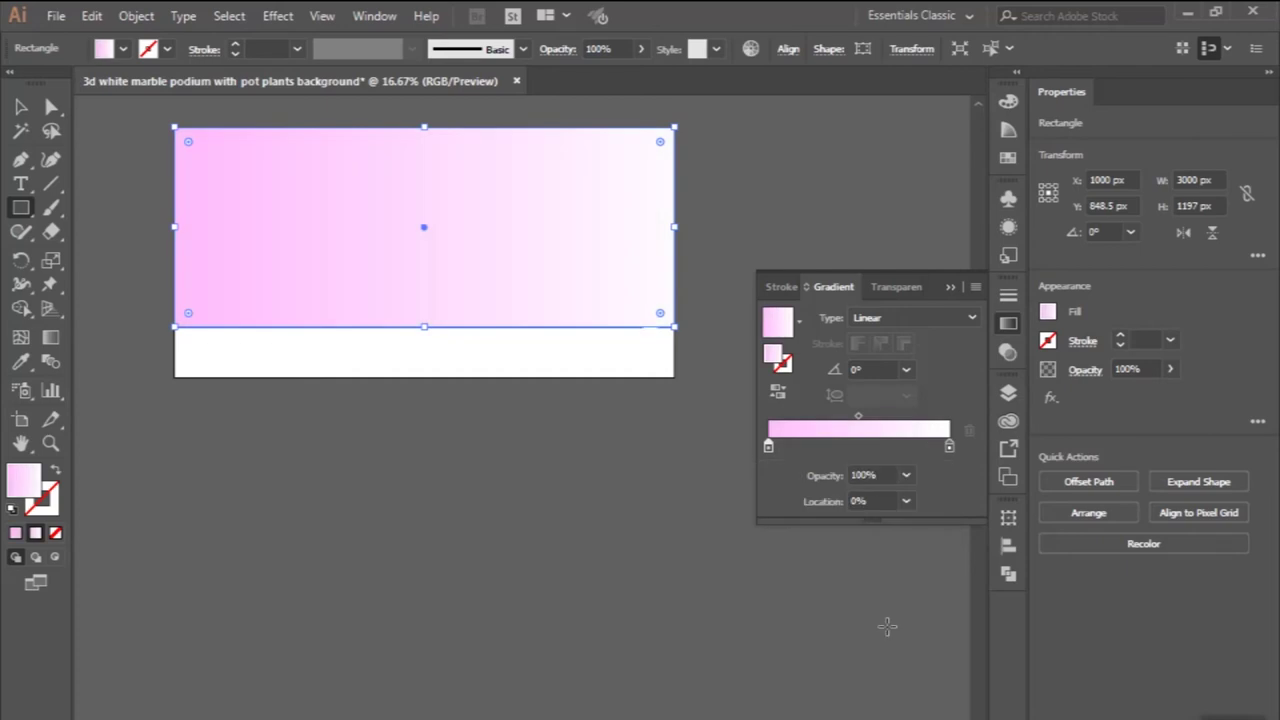
- Make the right stop a deeper hot pink and draw a 3000 × 303 px strip along the artboard bottom
double_click(949, 446)
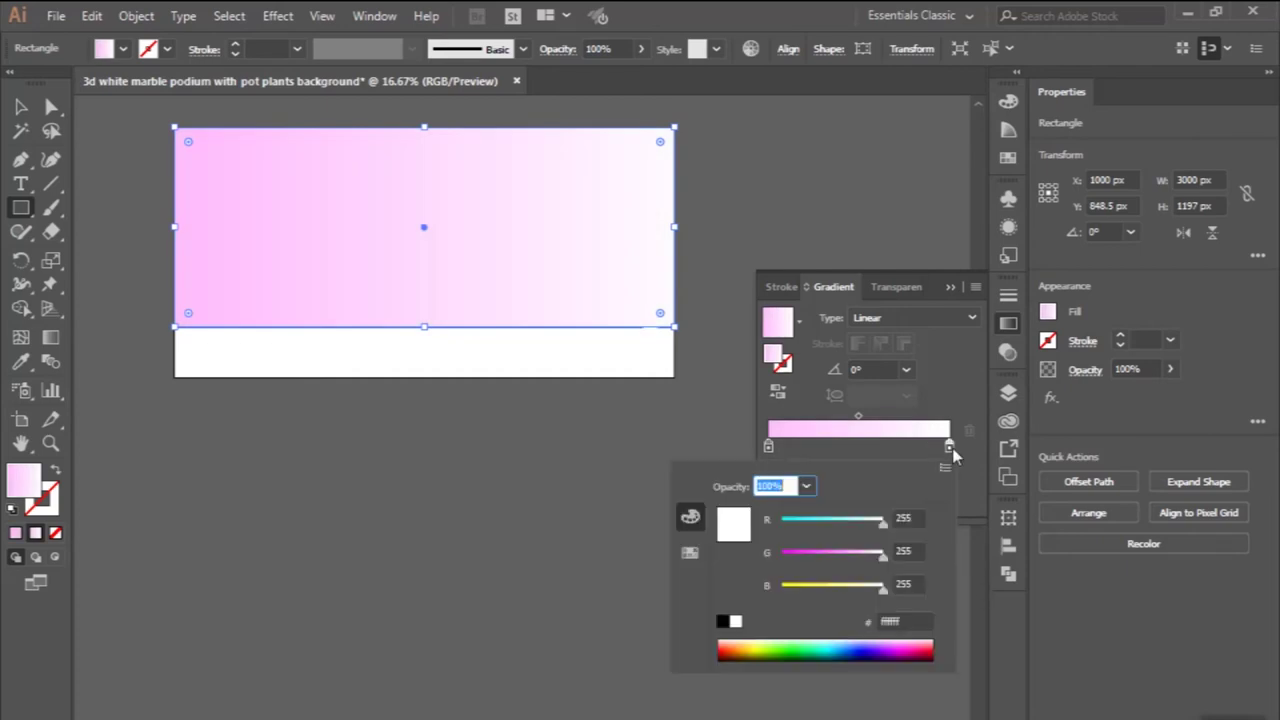
left_click(910, 622)
double_click(910, 622)
type("ff7")
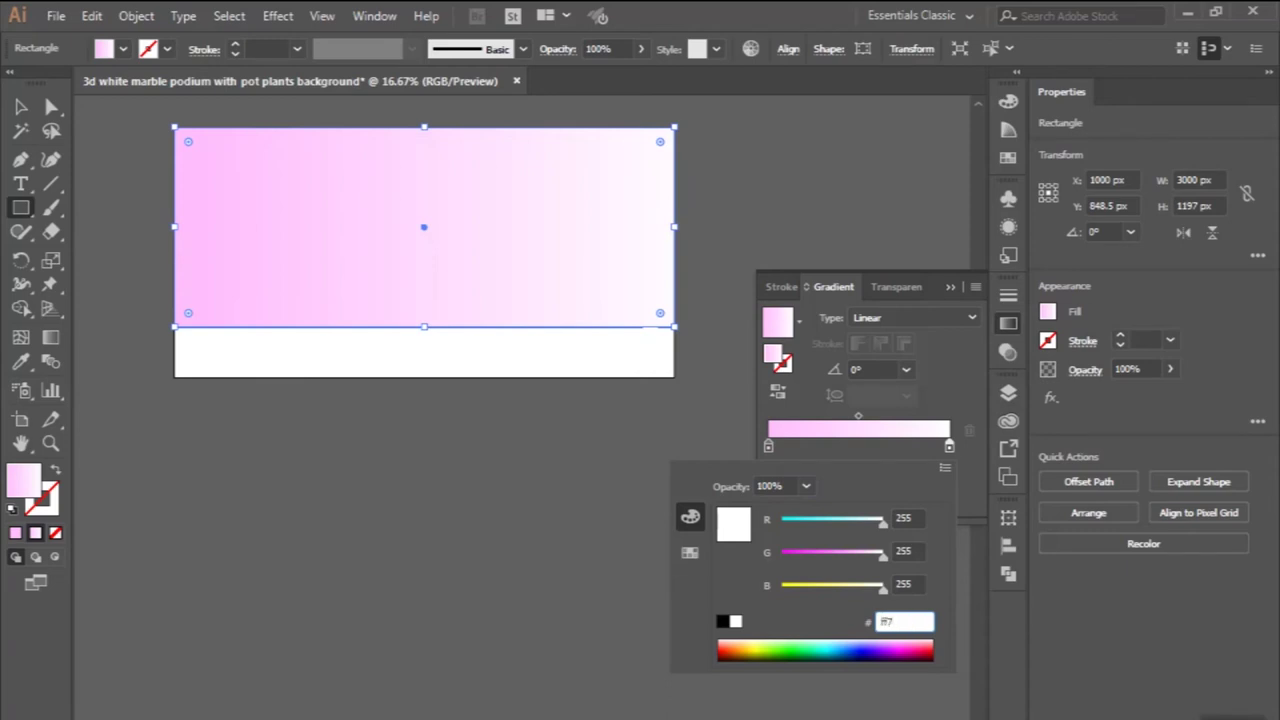
type("e3")
key("Return")
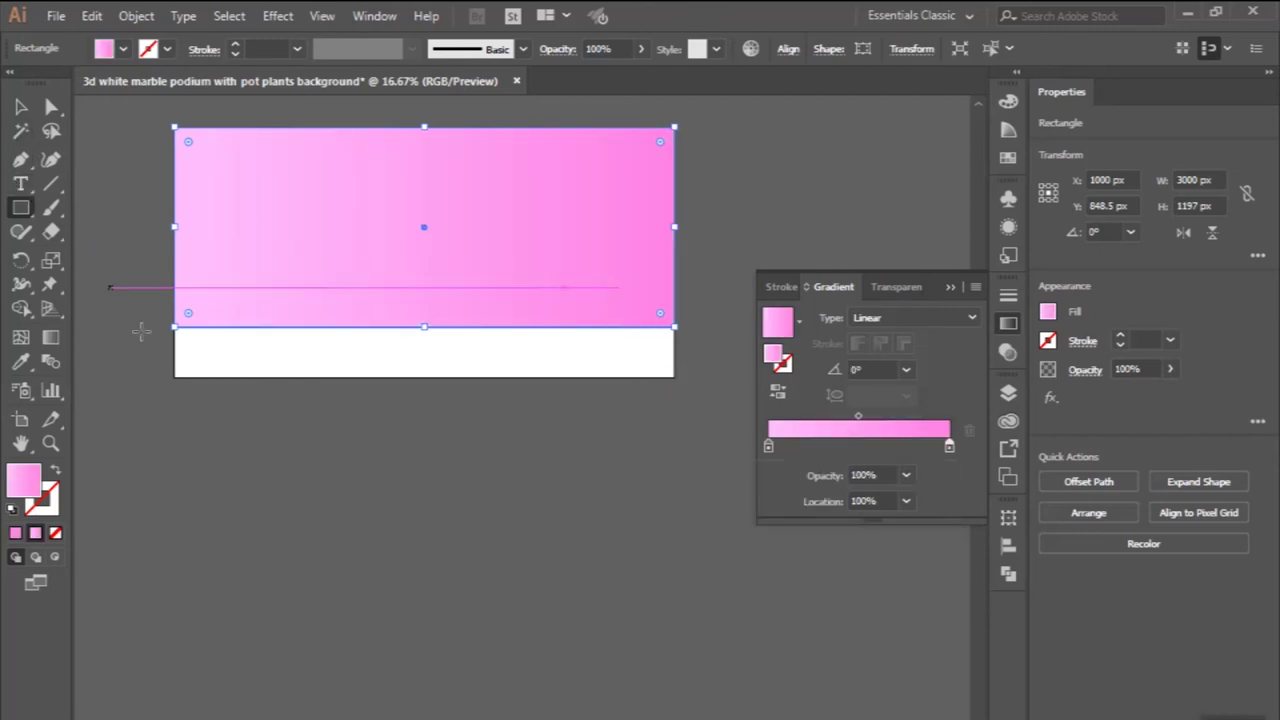
left_click_drag(173, 378, 673, 325)
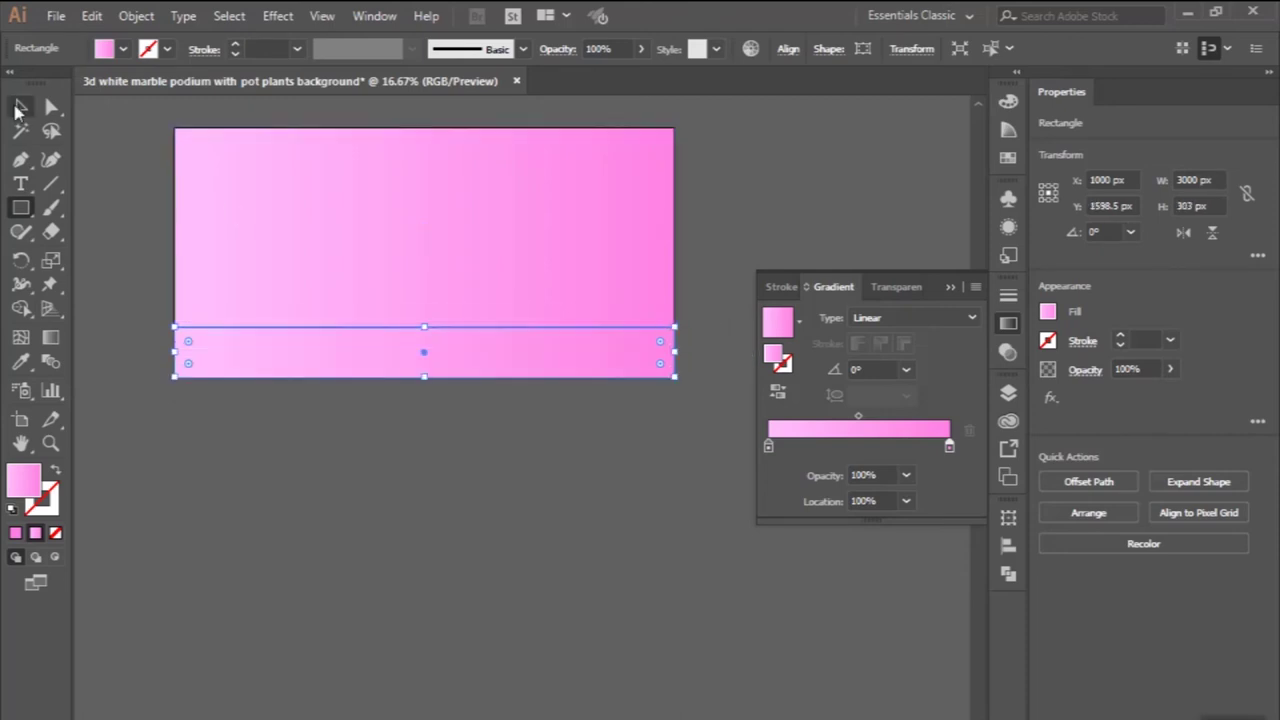
- Raise the bottom strip to 336 px tall and shade its gradient from e46aff pink to 7f47dd purple
left_click(18, 107)
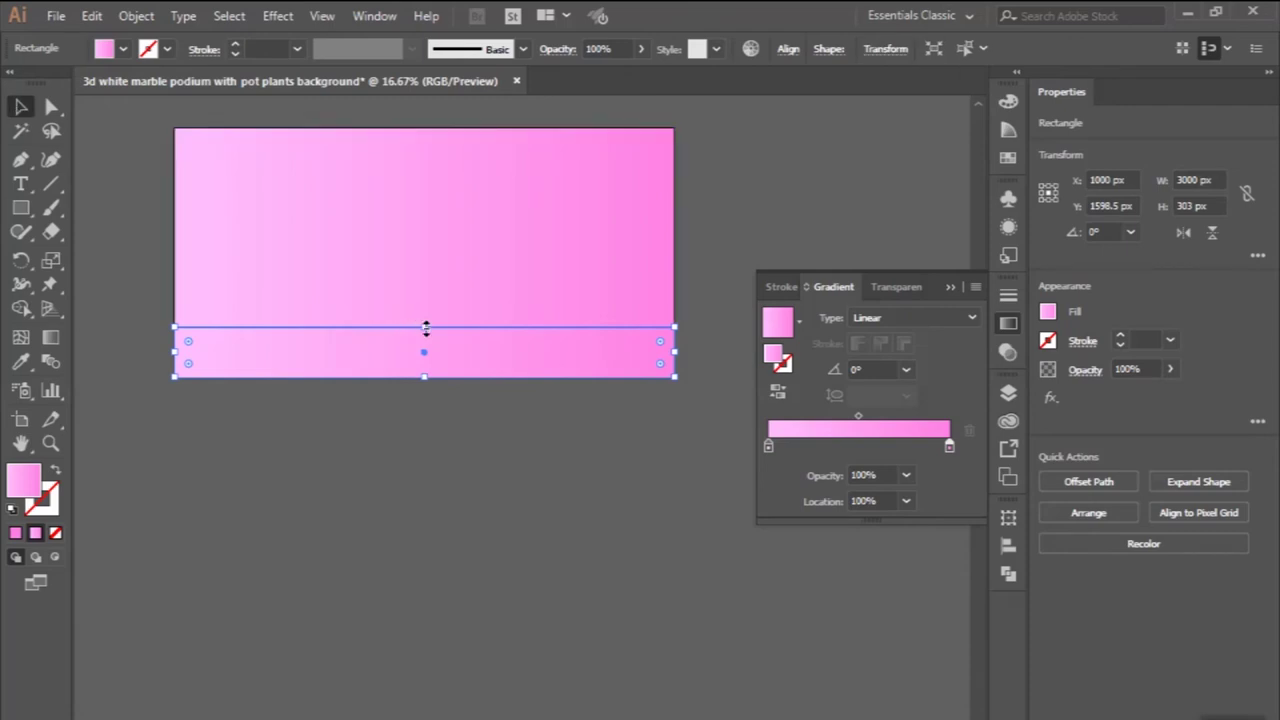
left_click_drag(418, 324, 420, 319)
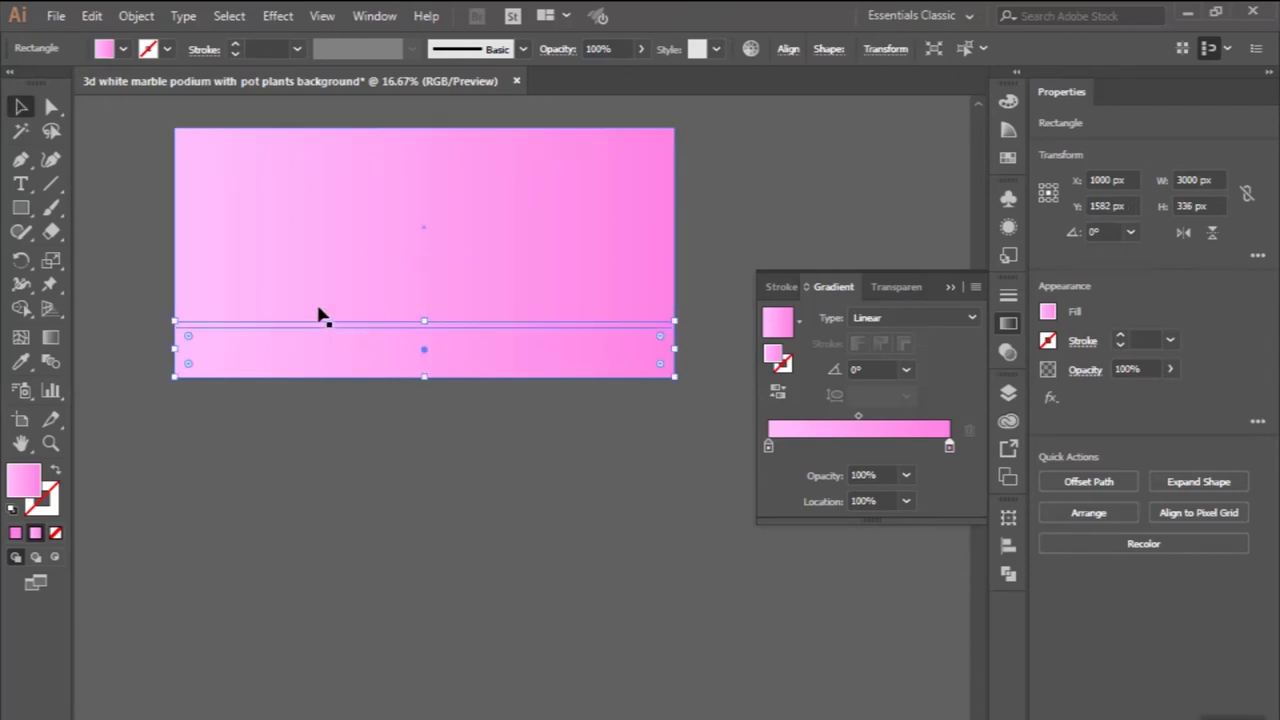
left_click(767, 447)
double_click(767, 447)
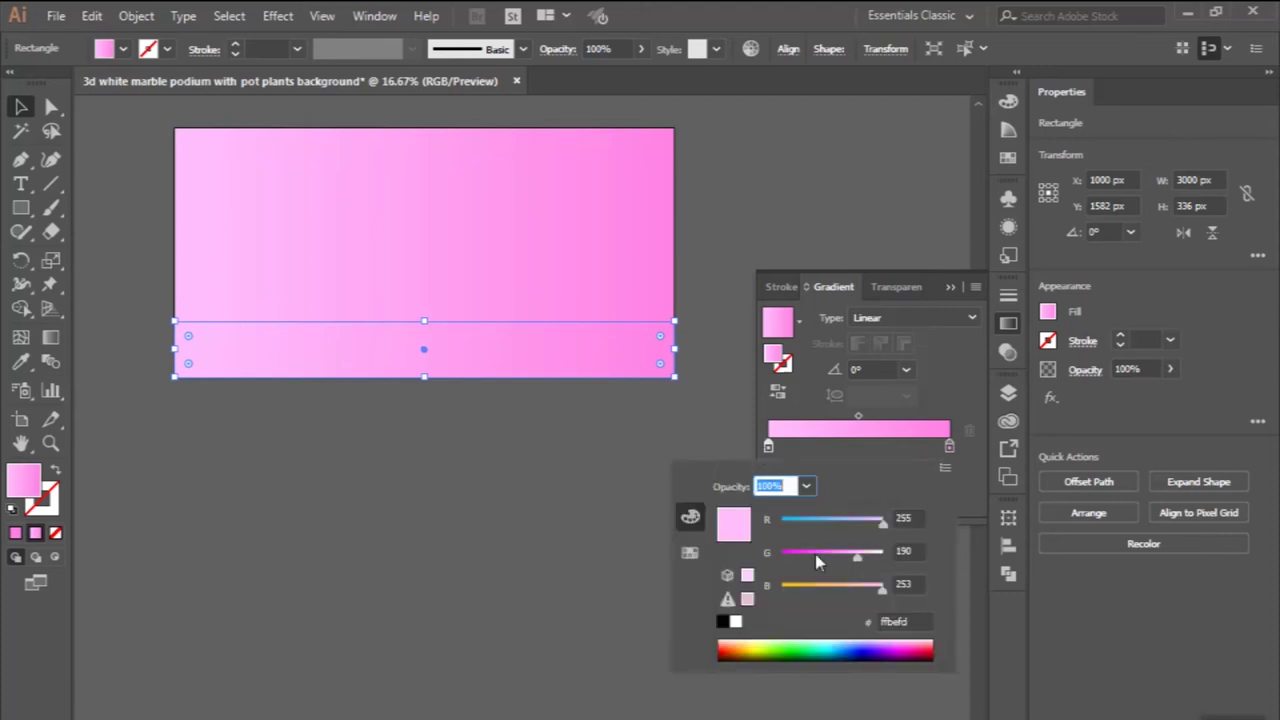
left_click(903, 616)
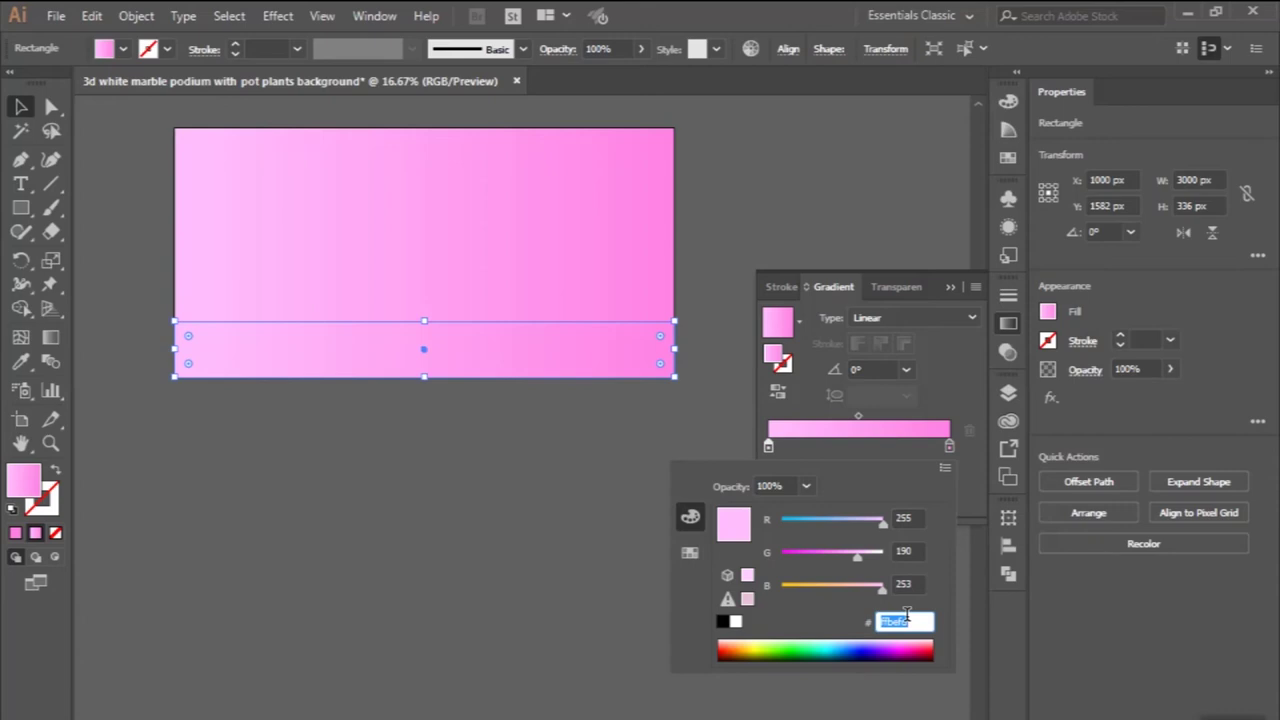
type("e46aff")
key("Return")
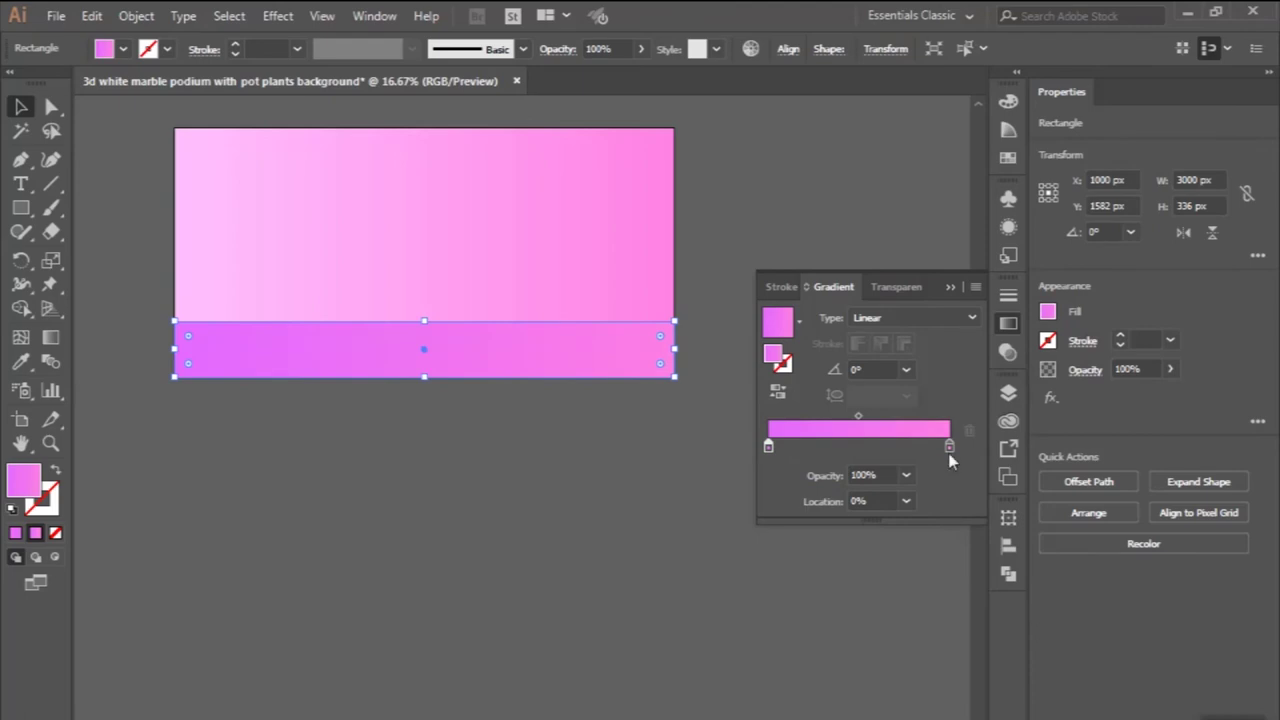
double_click(949, 447)
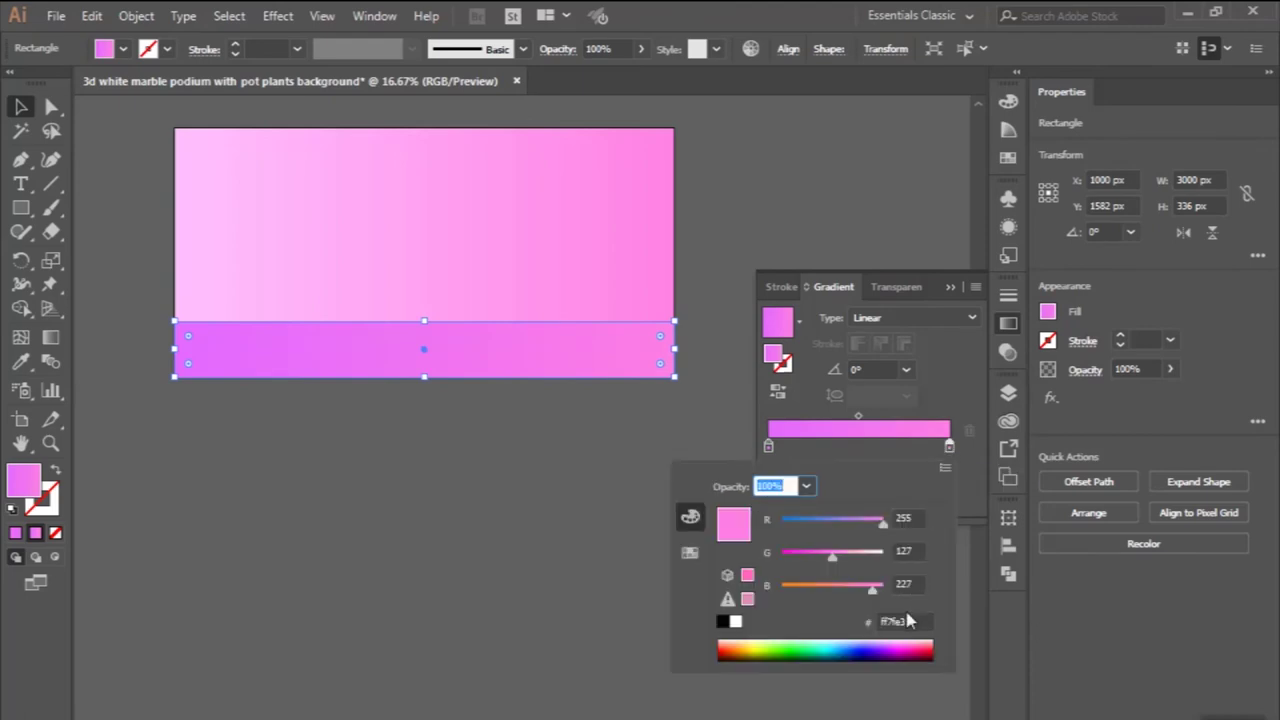
left_click(905, 621)
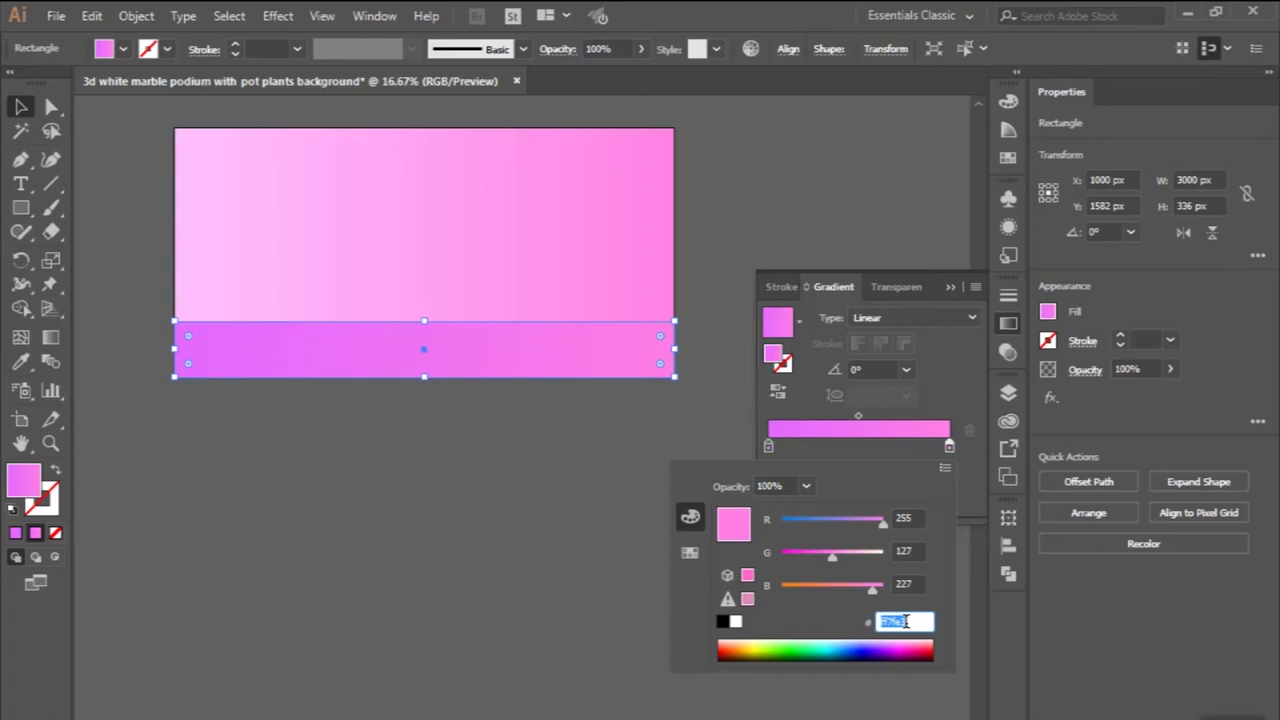
type("f")
type("fe3")
key("Return")
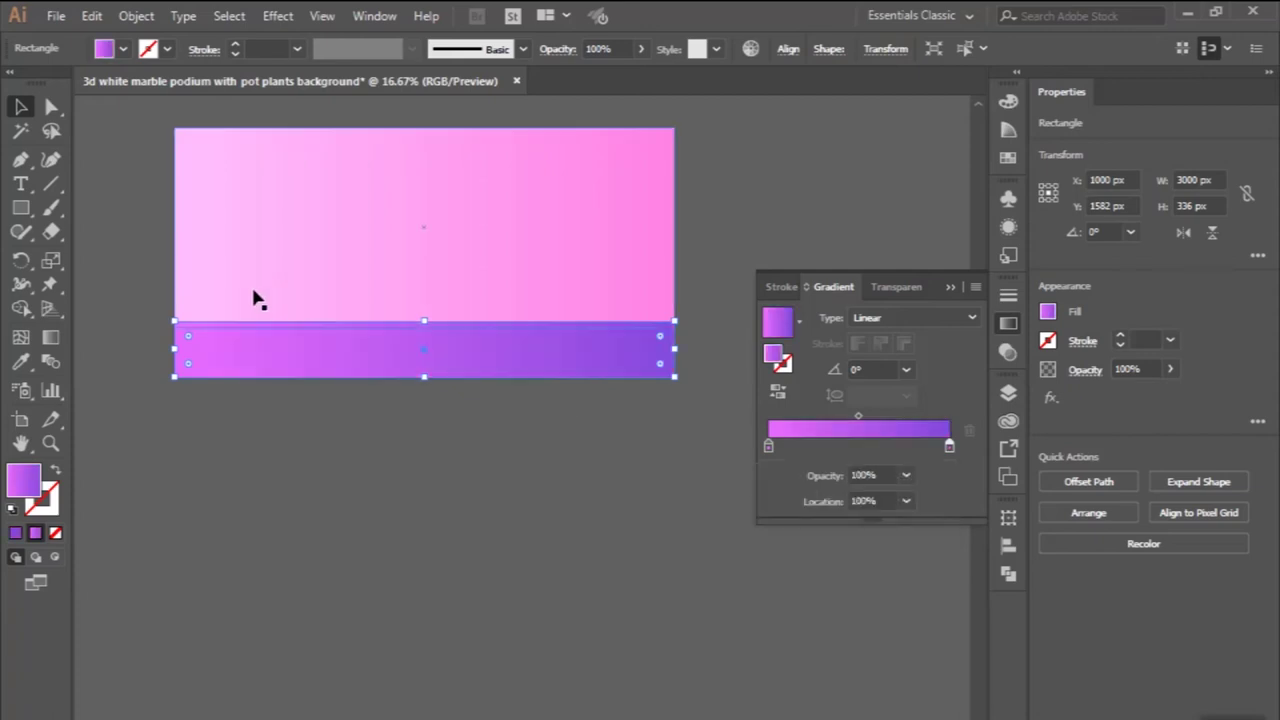
- Select the background rectangles and send them behind the podium blocks
left_click(140, 15)
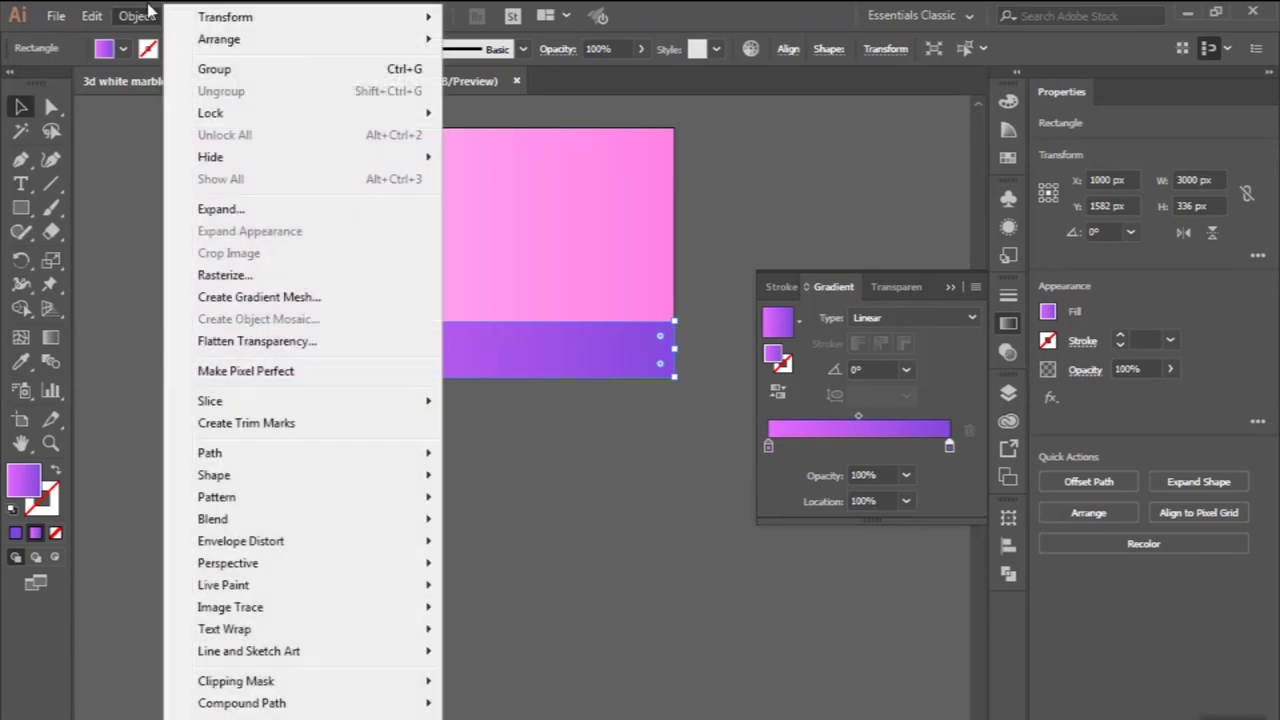
left_click(145, 12)
left_click(297, 167, "shift")
left_click(136, 15)
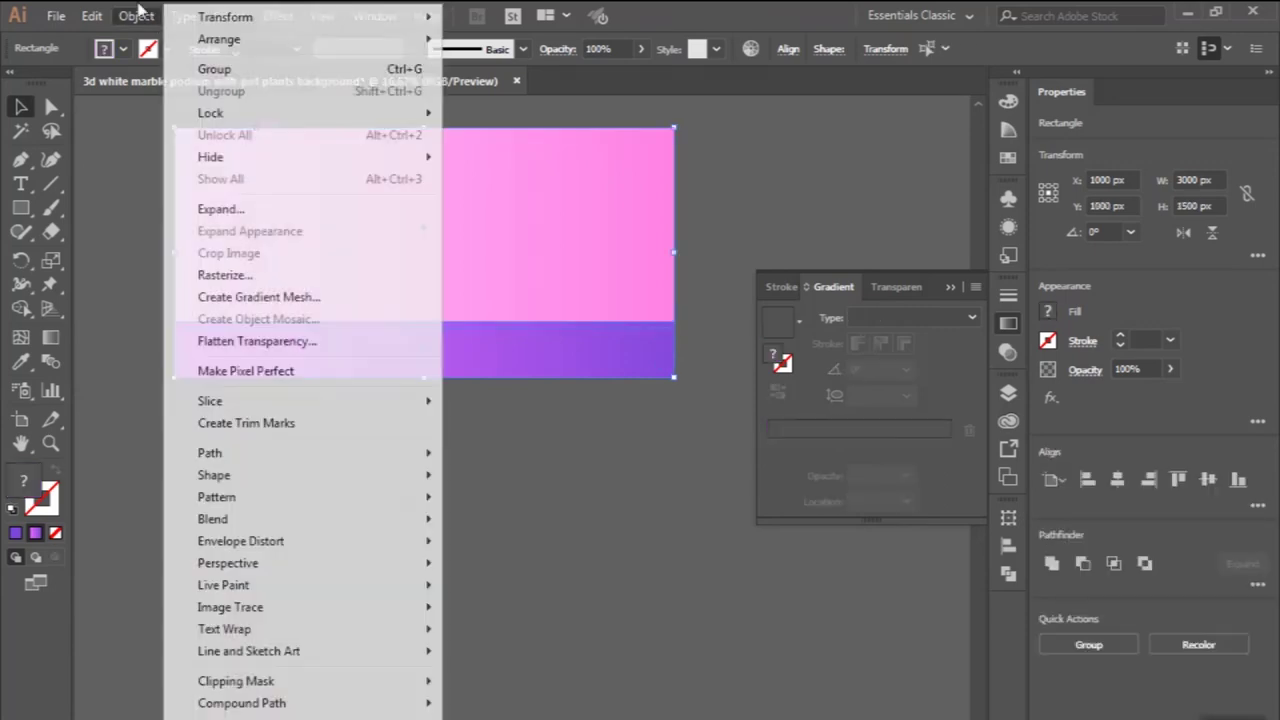
left_click(500, 104)
mouse_move(219, 39)
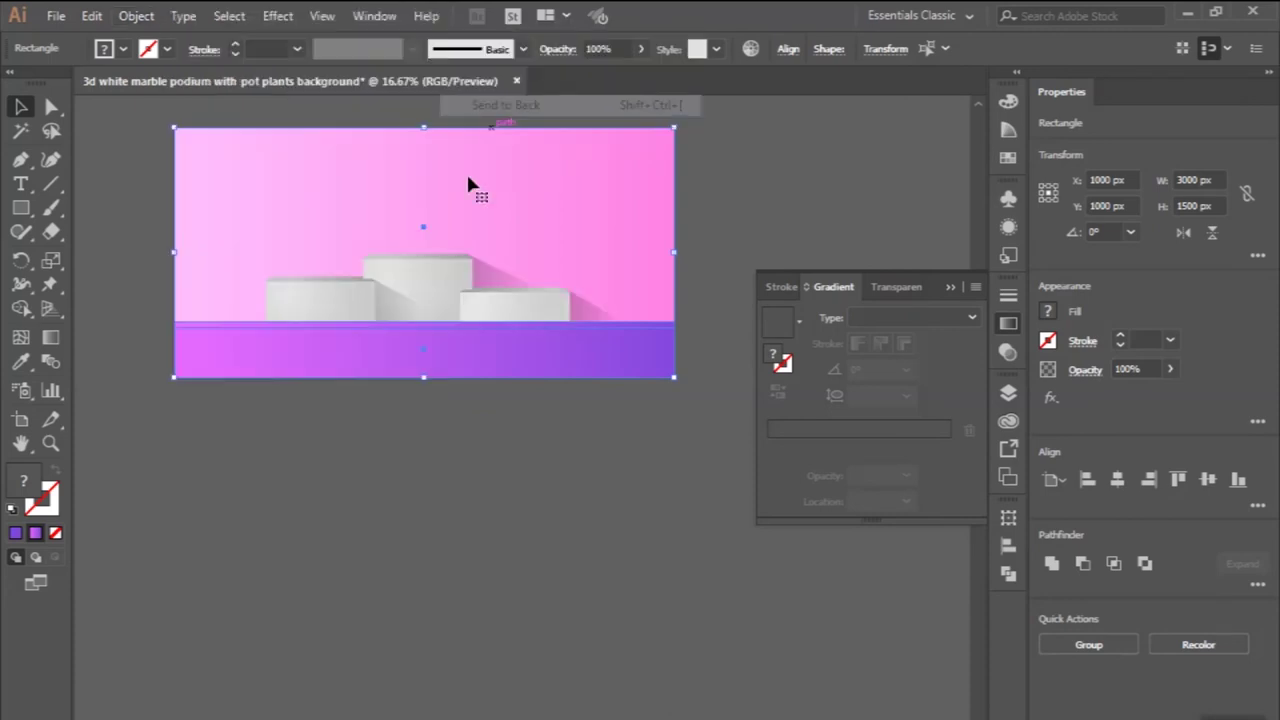
- Send the purple floor rectangle to the back and marquee-select the podium blocks and shadow
left_click(462, 190, "shift")
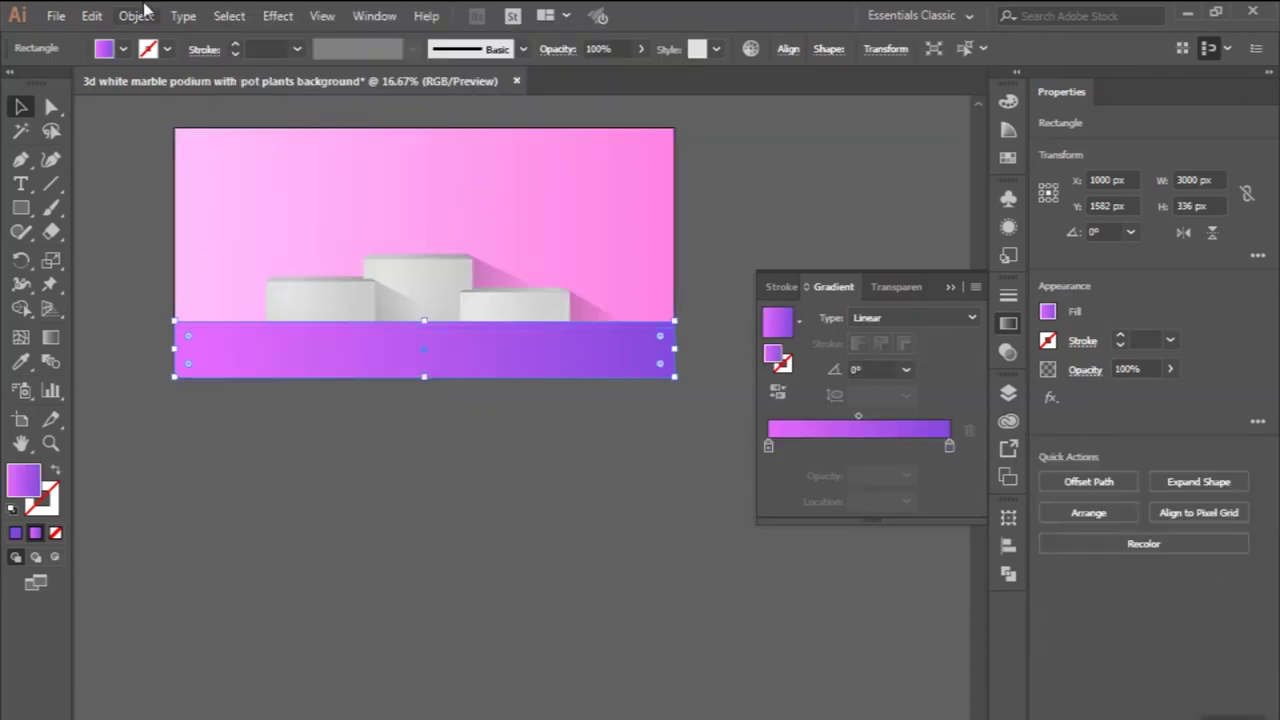
left_click(140, 14)
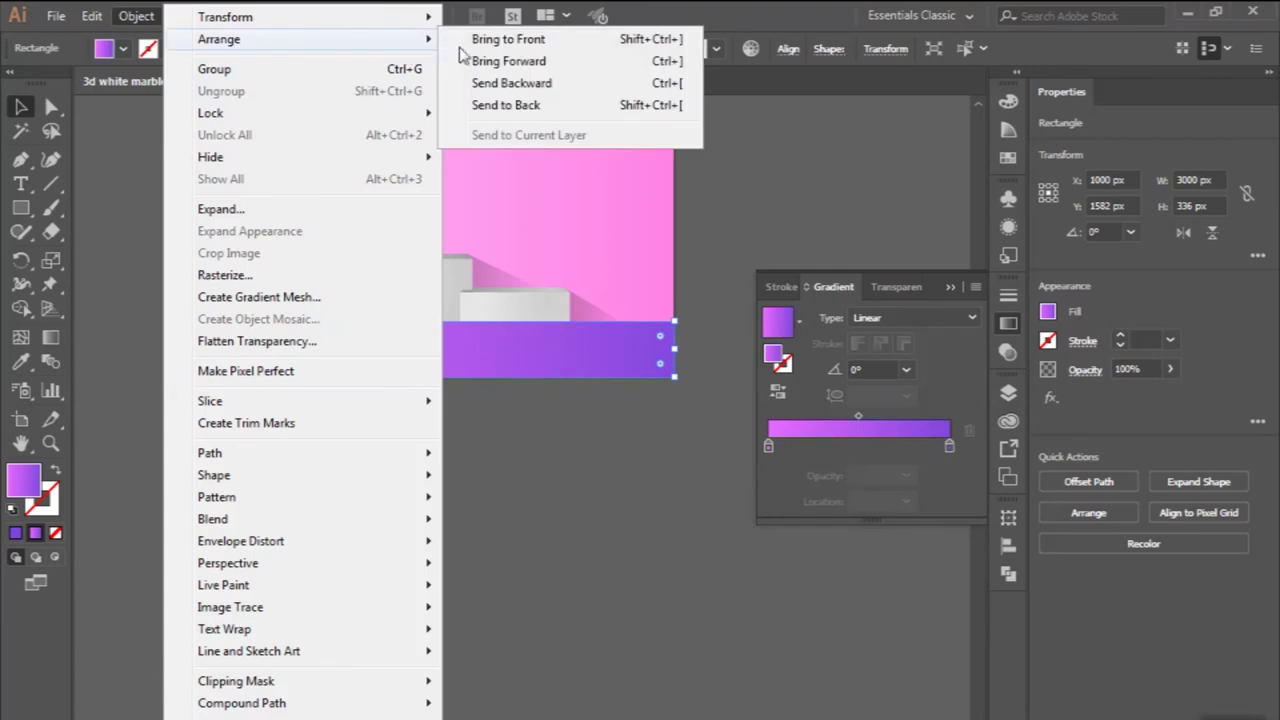
left_click(490, 105)
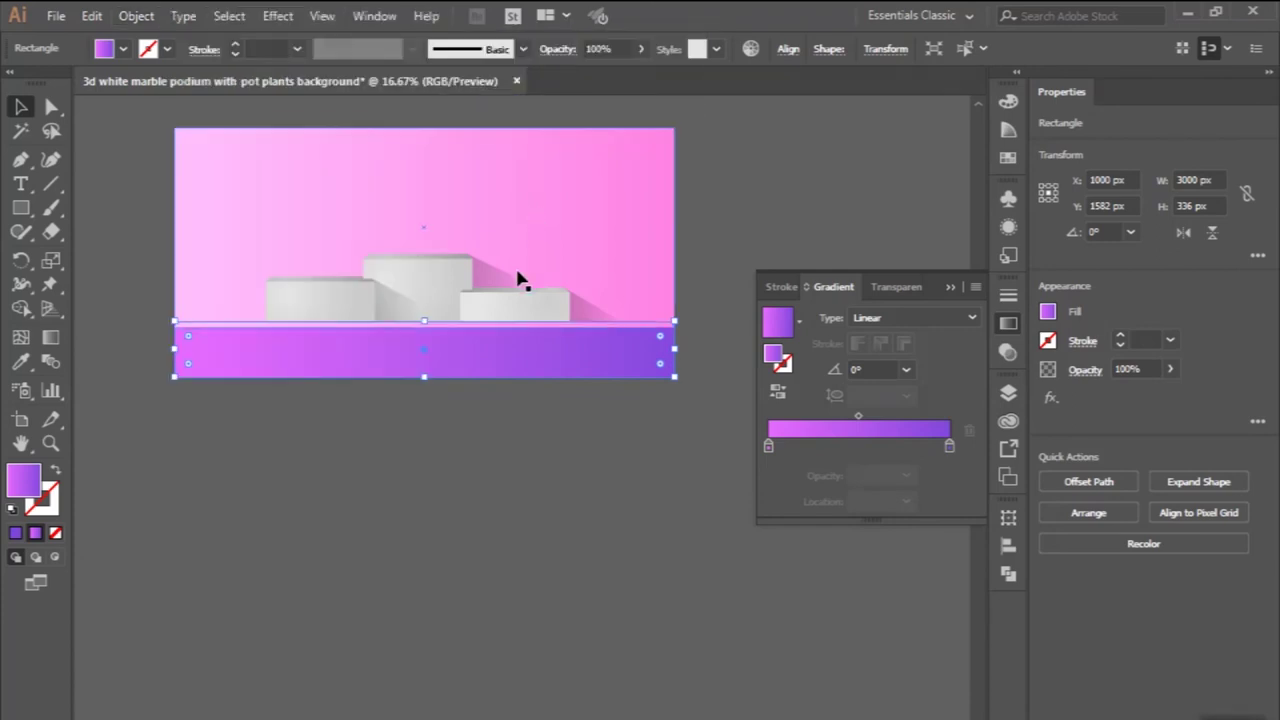
left_click_drag(186, 177, 645, 303)
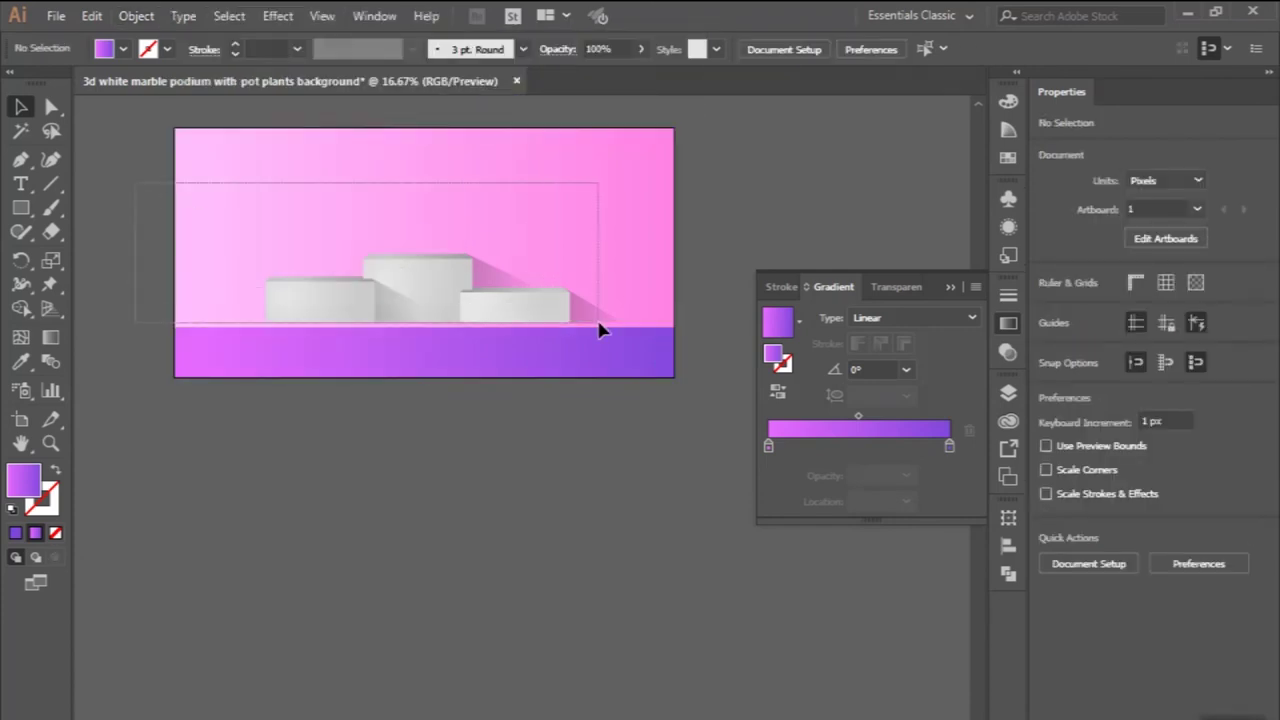
- Group the podium blocks with their shadow and lower the group about 136 px onto the floor
left_click(640, 357, "shift")
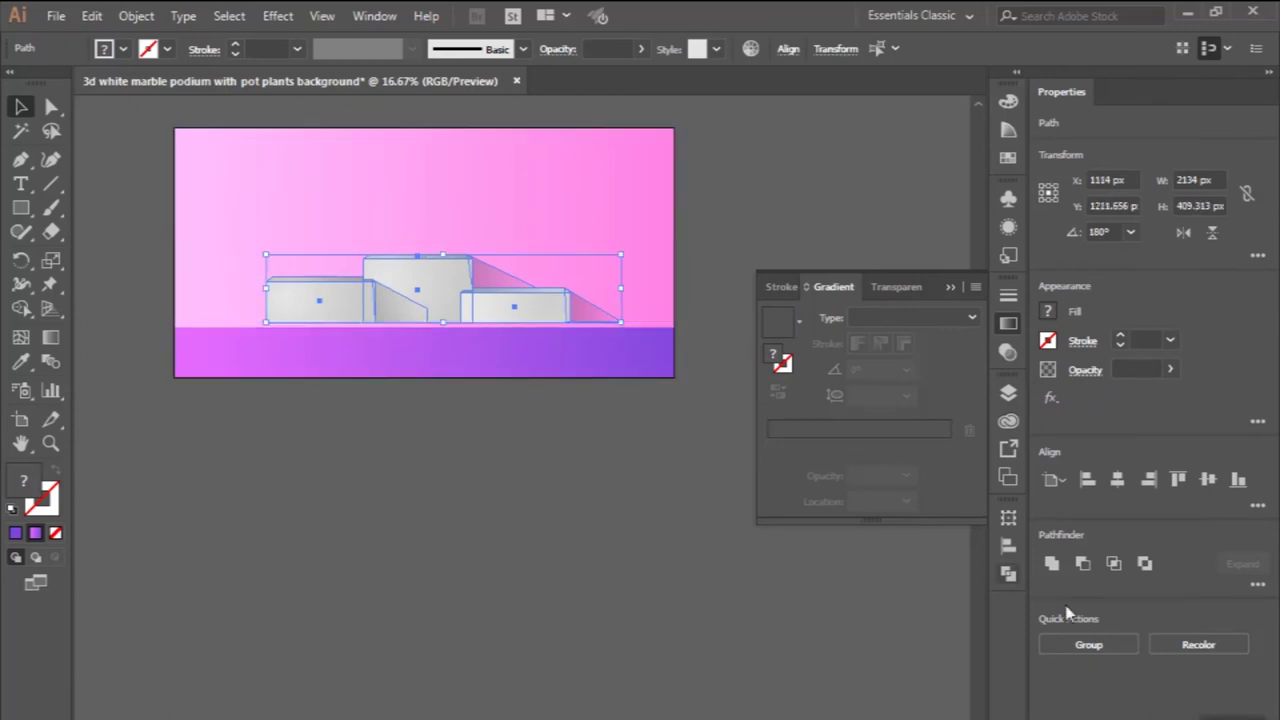
left_click(1088, 645)
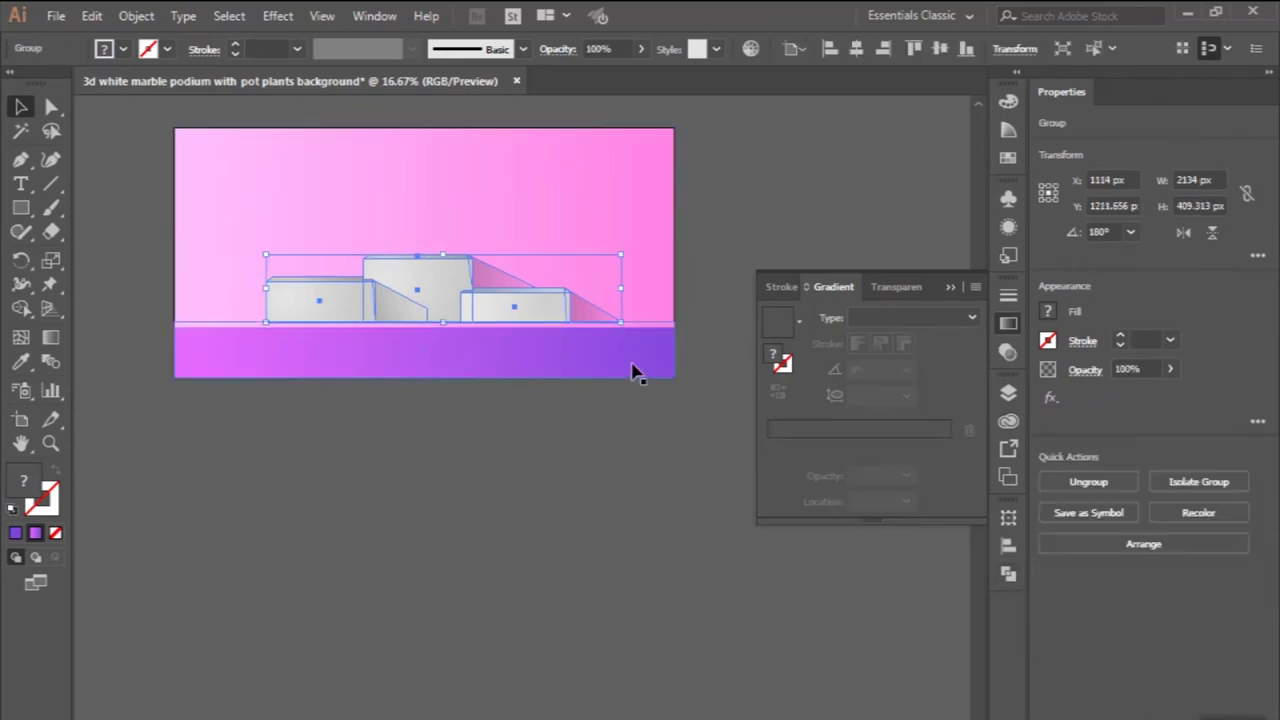
scroll(373, 273, "up", 1)
left_click_drag(443, 300, 446, 341)
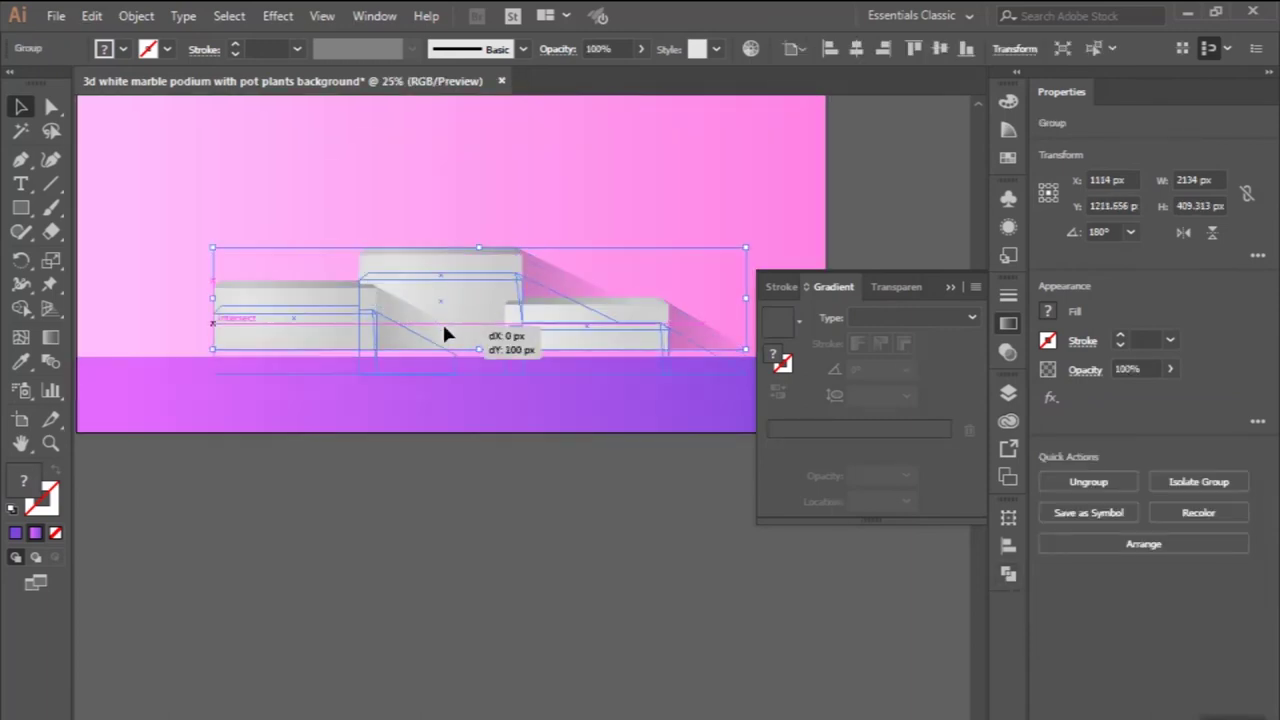
left_click_drag(444, 336, 444, 343)
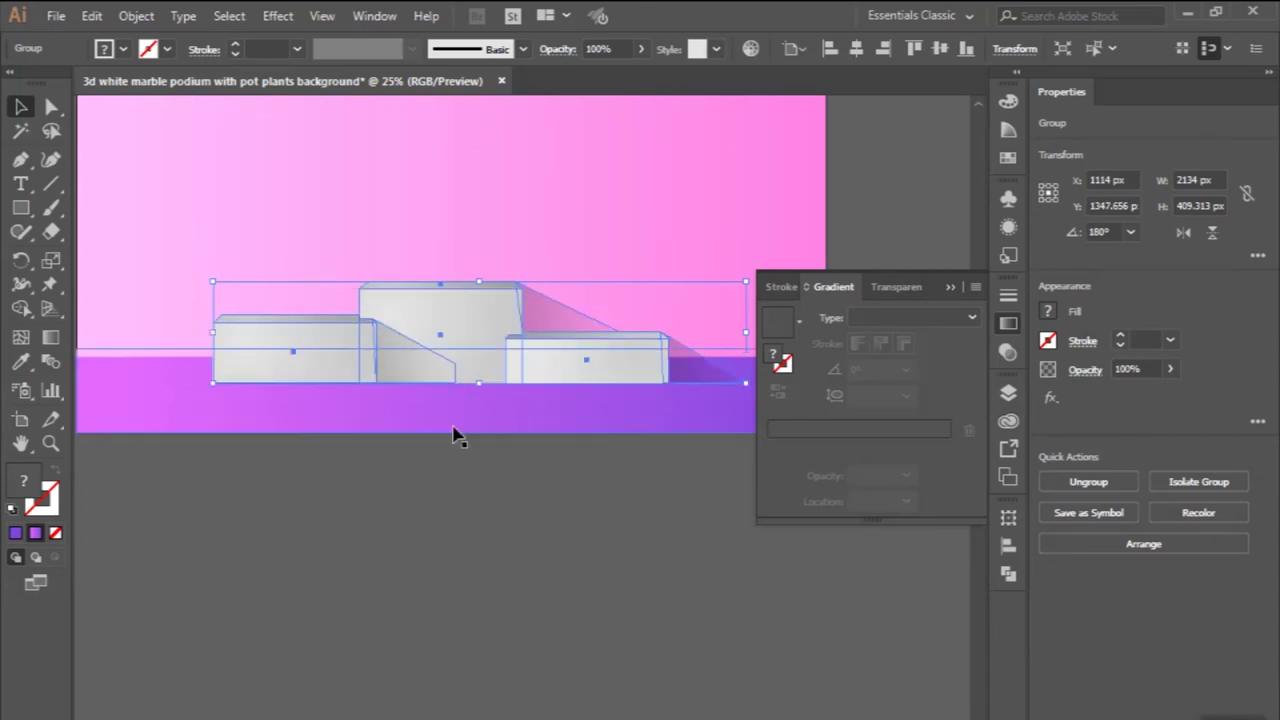
left_click(440, 513)
scroll(440, 513, "down", 1)
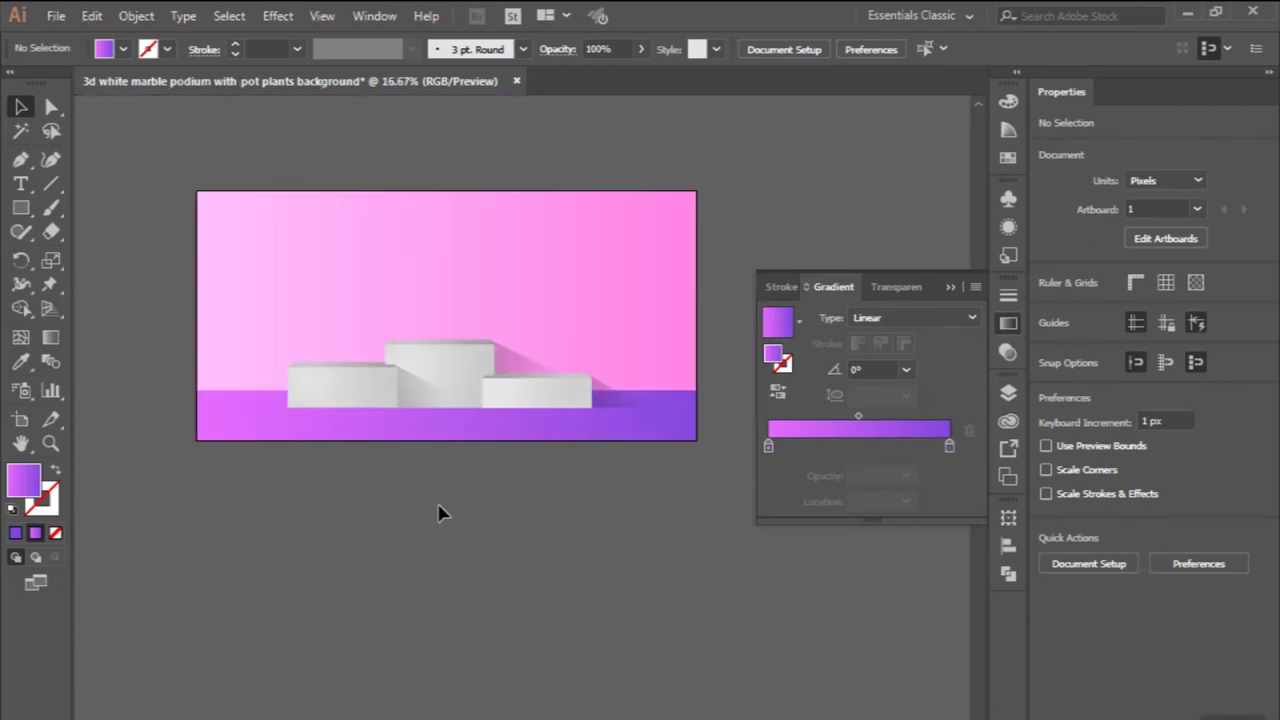
scroll(563, 391, "up", 2)
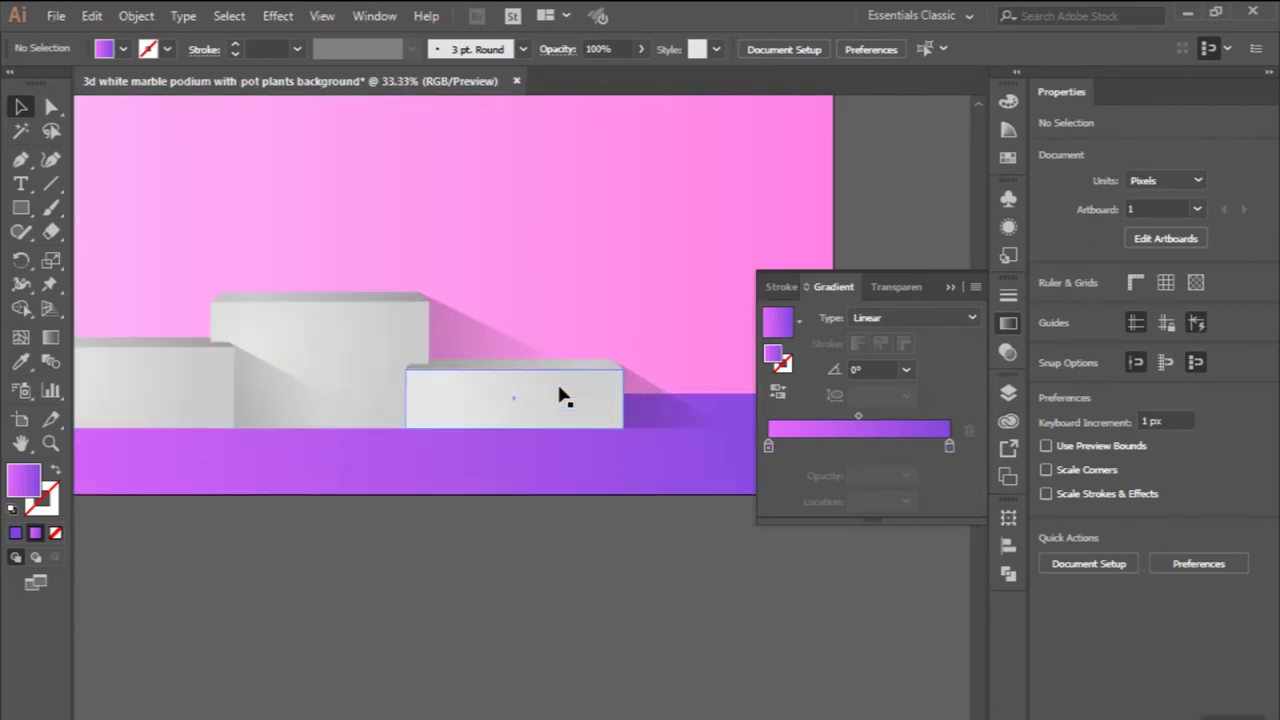
- Inside the group, shift the shadow's gradient to the left
left_click(686, 424)
scroll(686, 424, "up", 1)
double_click(686, 422)
left_click(51, 337)
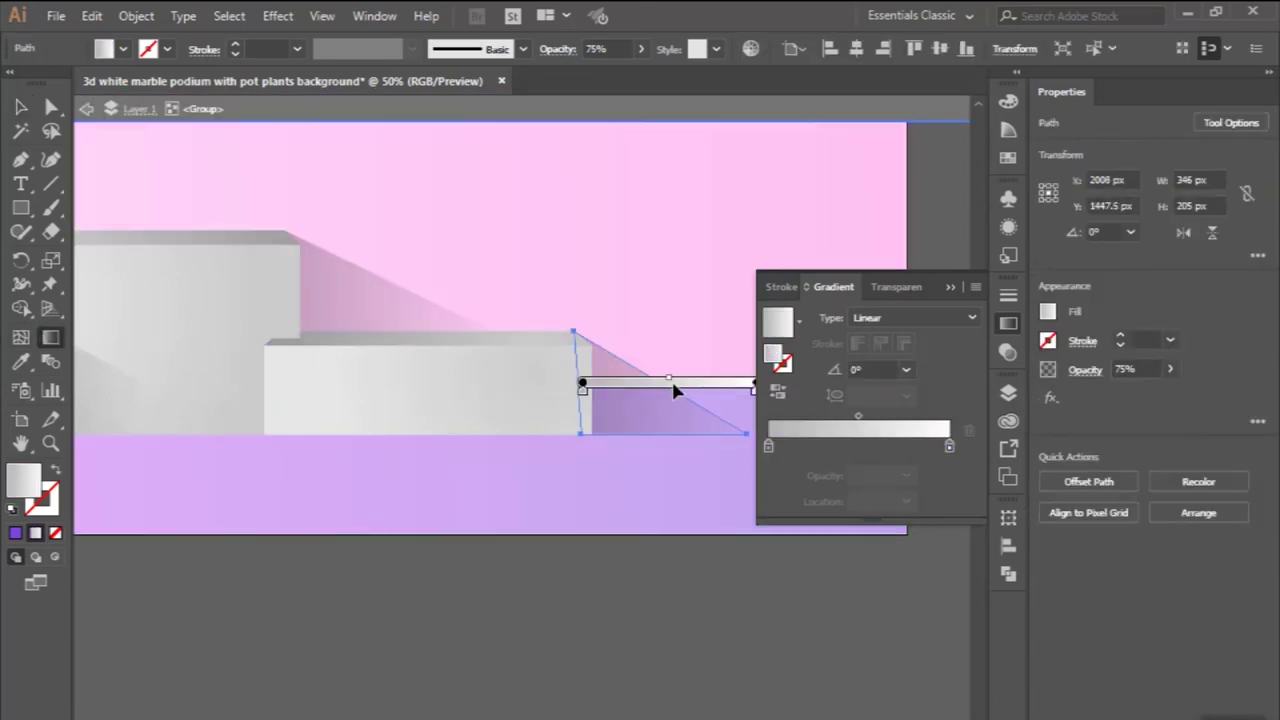
left_click_drag(673, 390, 610, 390)
- Zoom out to review the whole artboard, then select the pink background rectangle
left_click(20, 107)
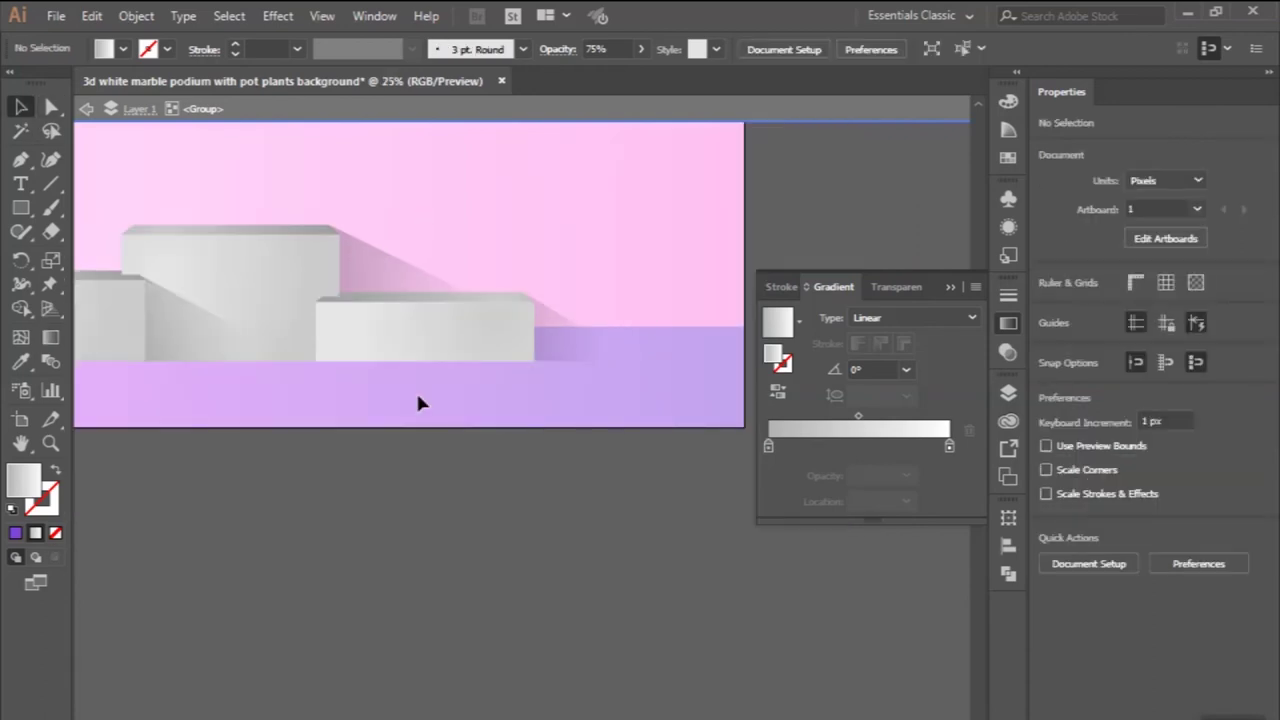
key("ctrl+minus")
key("ctrl+plus")
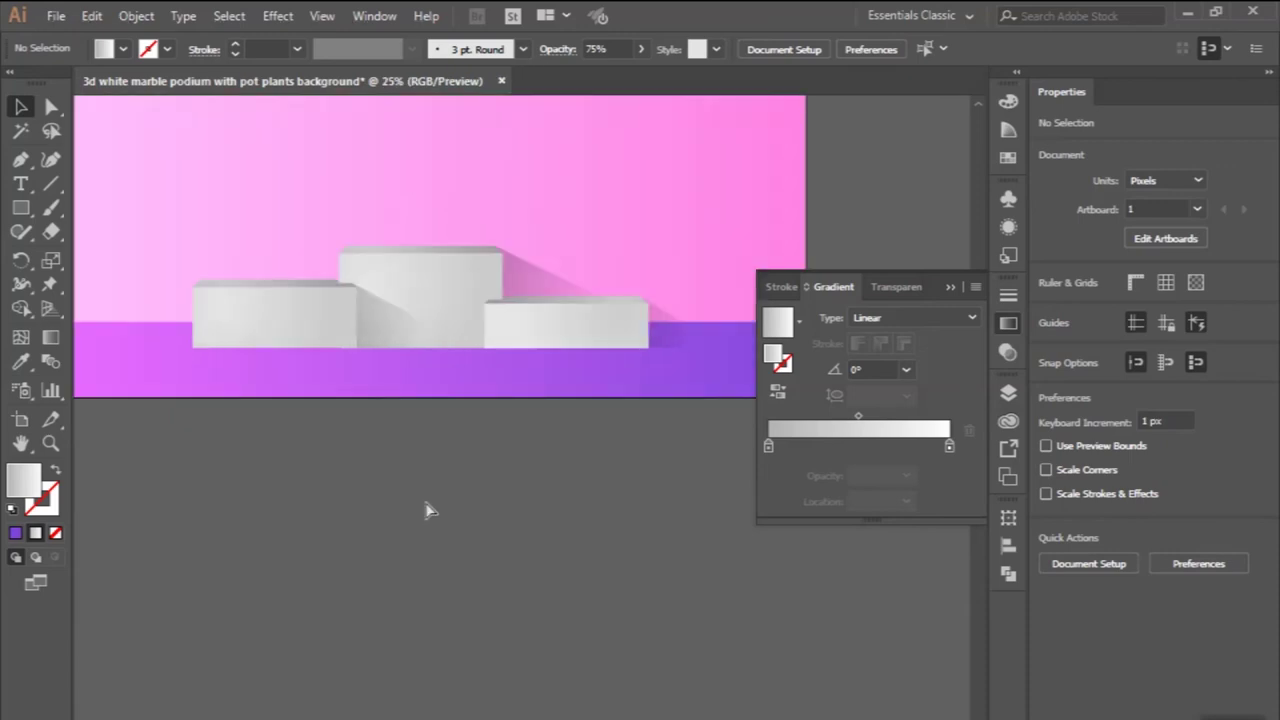
left_click(305, 260)
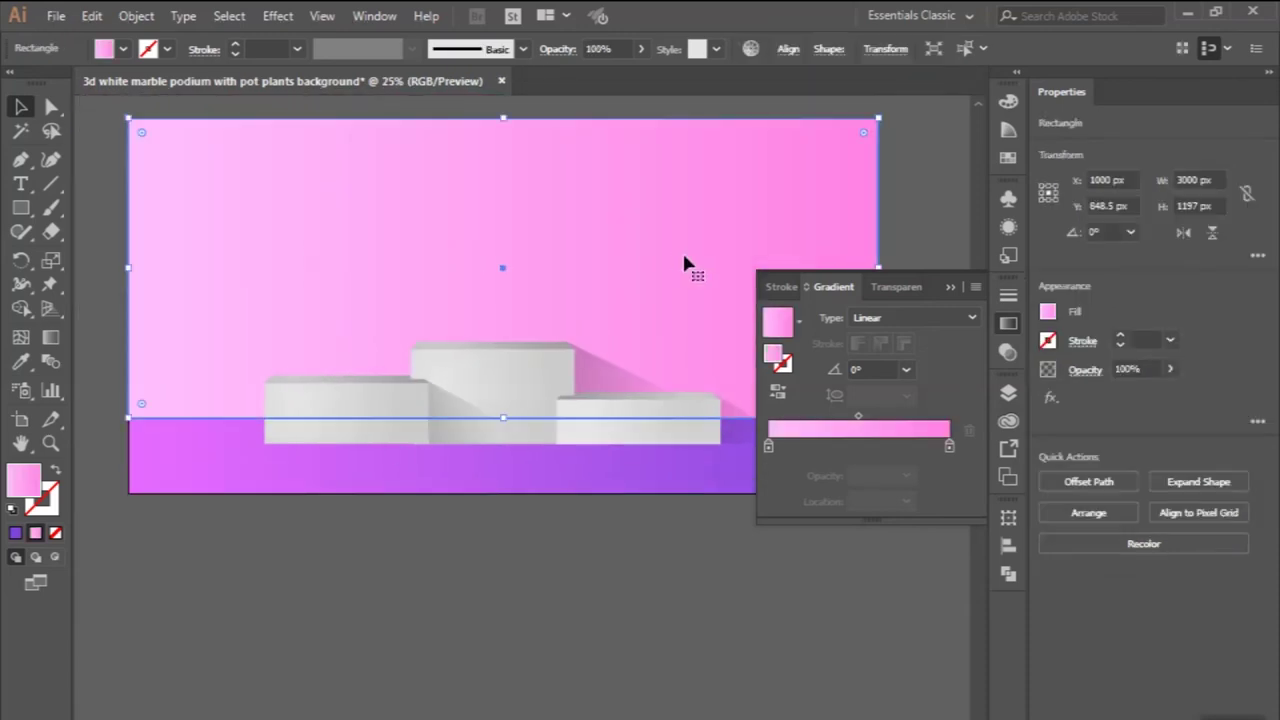
- Make the pink backdrop gradient radial with its glow moved toward the upper left
left_click(910, 317)
left_click(880, 357)
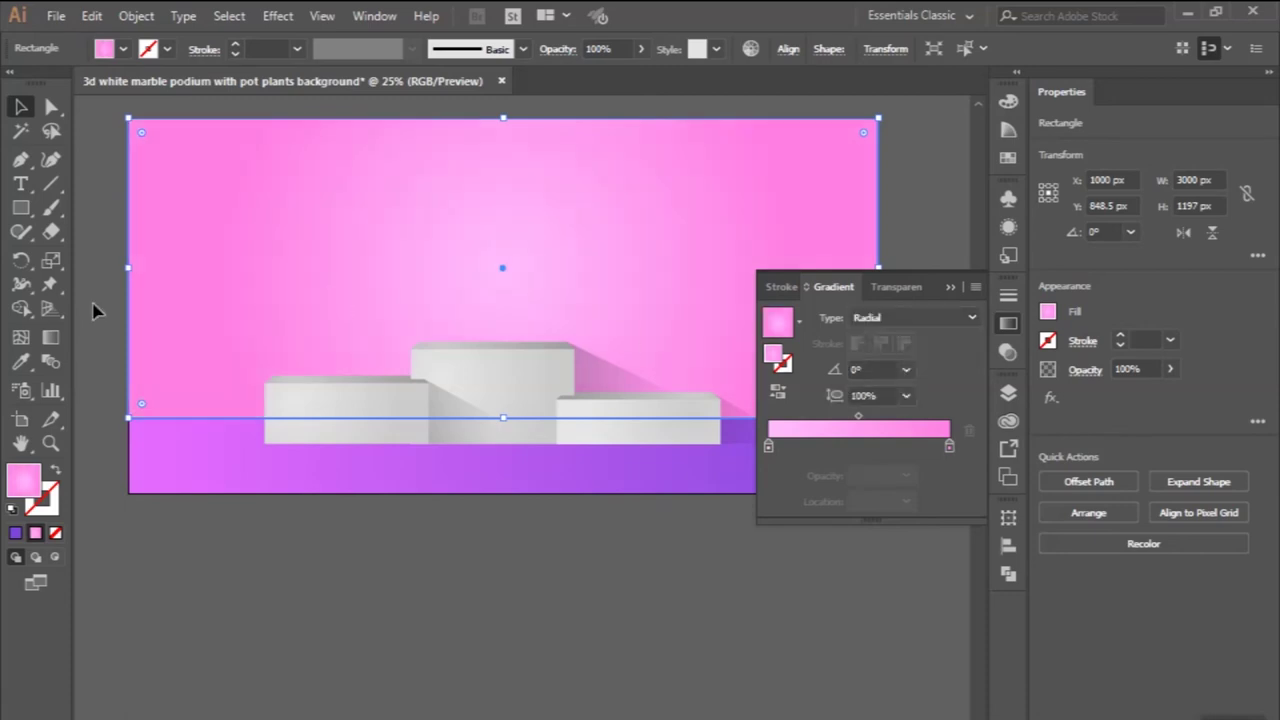
left_click(50, 337)
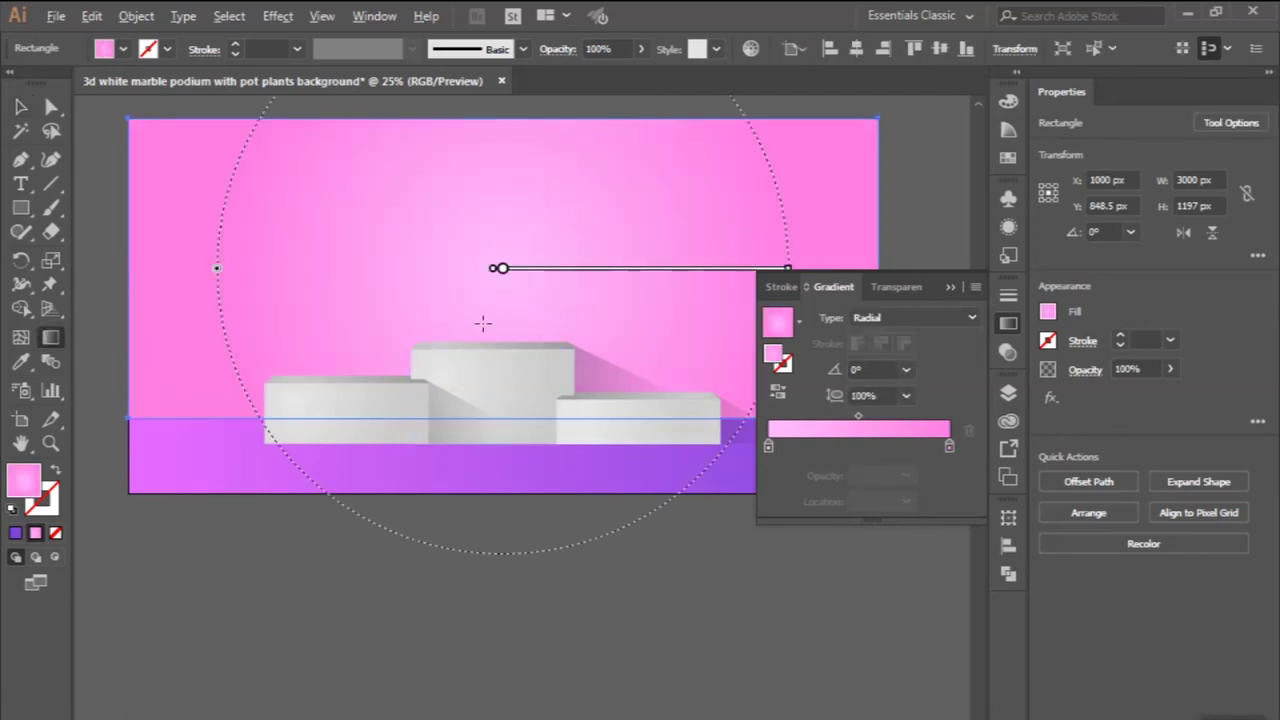
scroll(482, 322, "down", 1)
left_click_drag(557, 285, 455, 246)
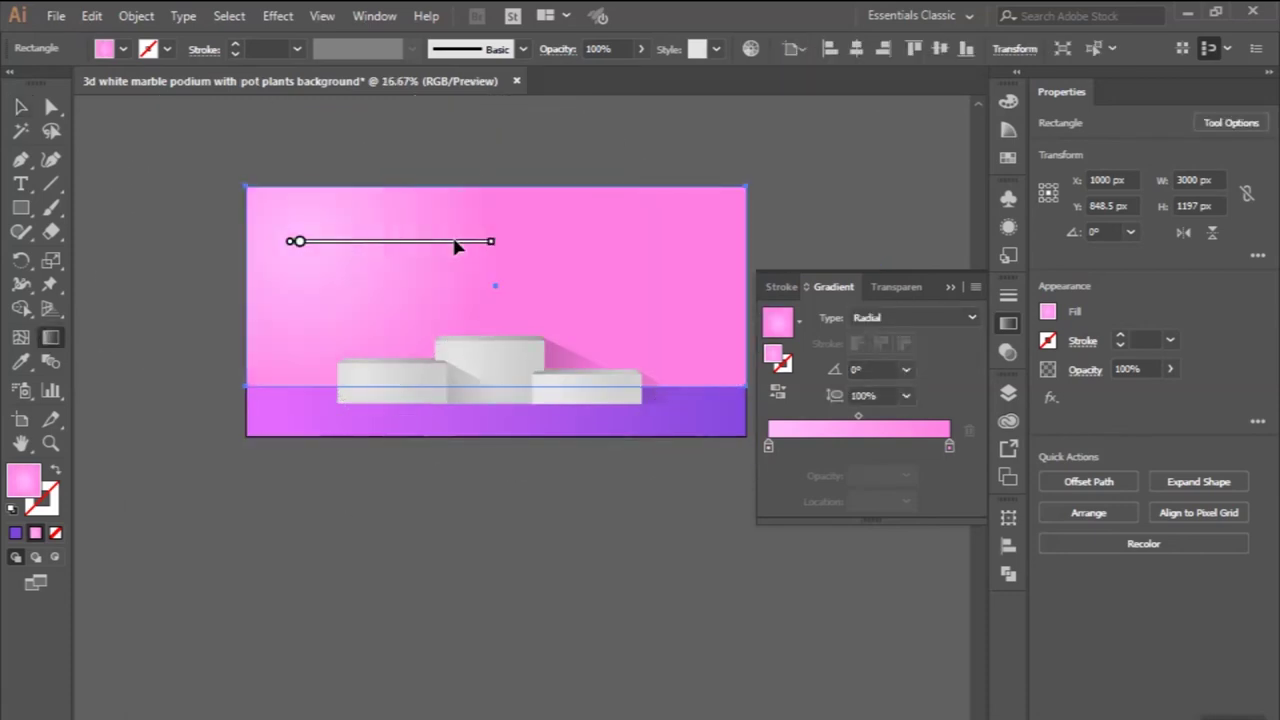
left_click(18, 107)
- Make the purple floor gradient radial, centred toward the left and widened
left_click(328, 425)
left_click(866, 318)
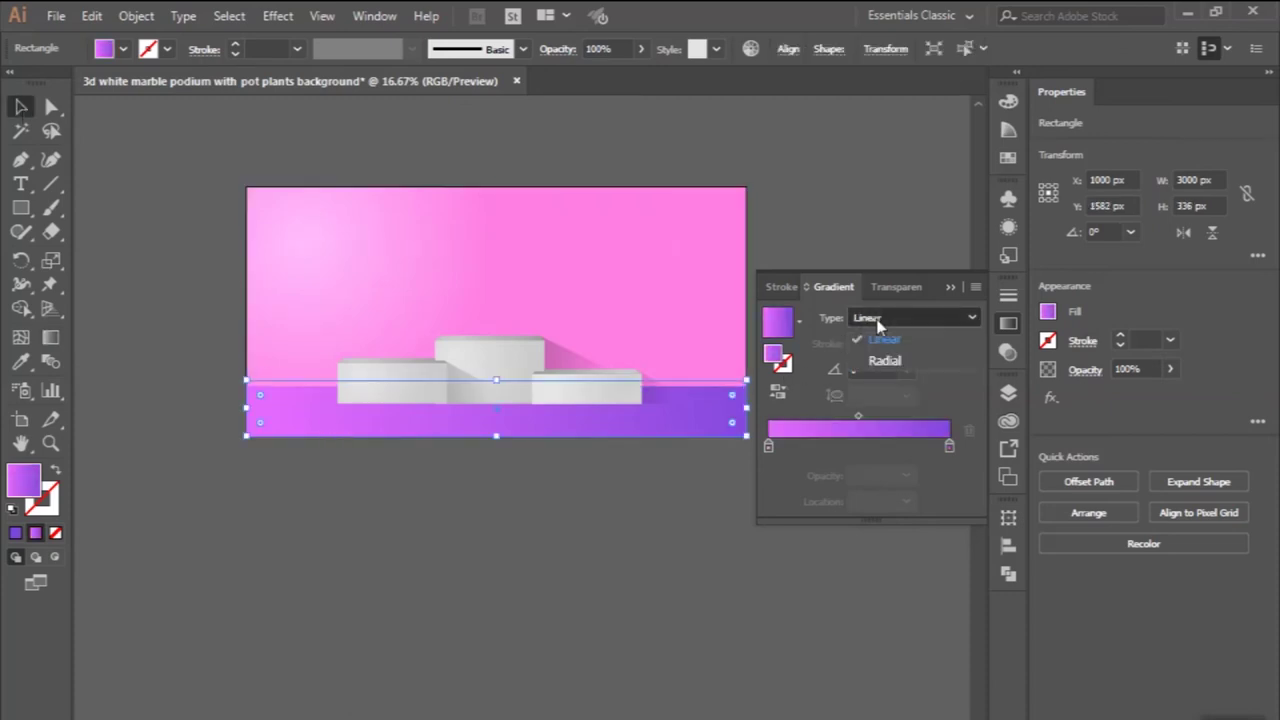
left_click(870, 362)
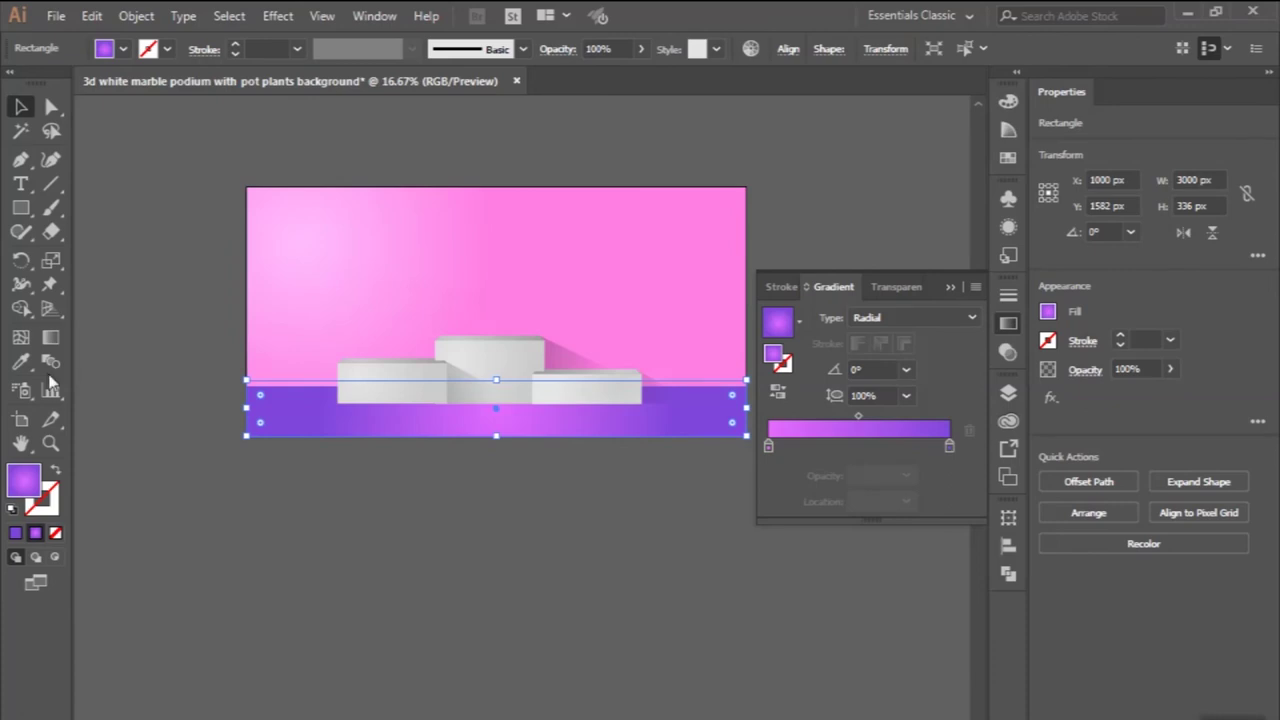
left_click(51, 337)
left_click_drag(557, 408, 345, 405)
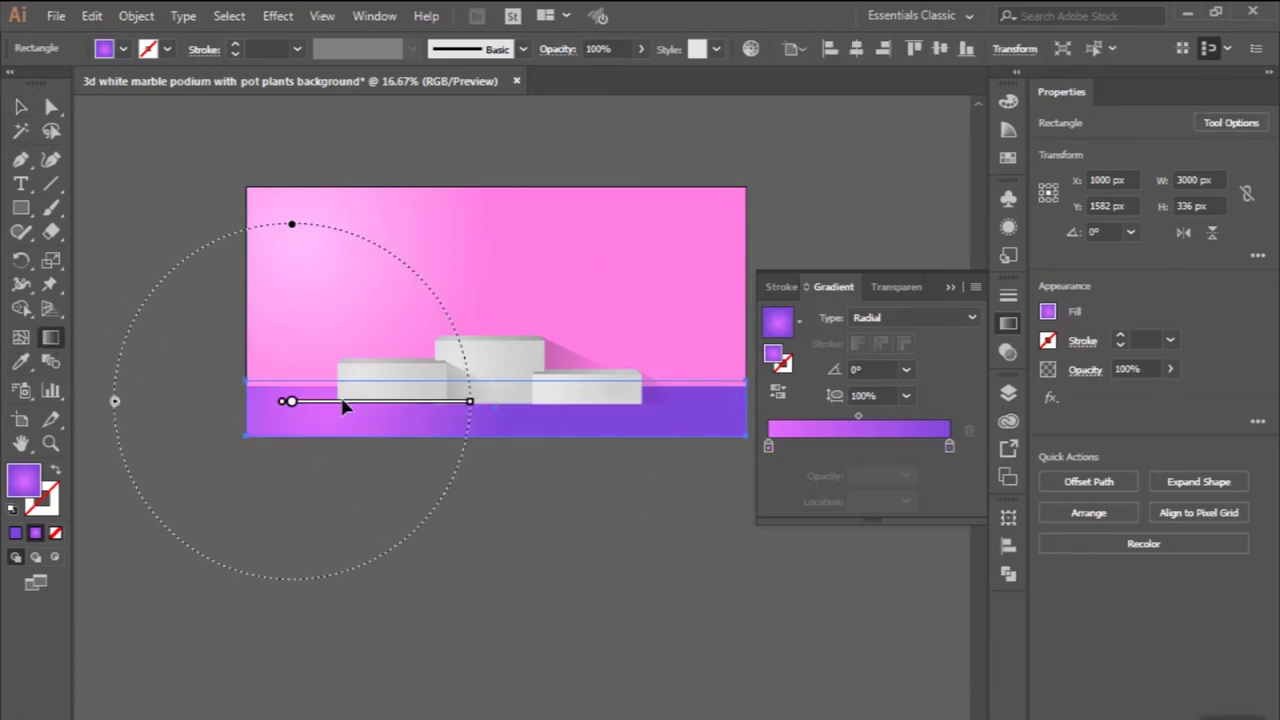
left_click_drag(458, 400, 541, 400)
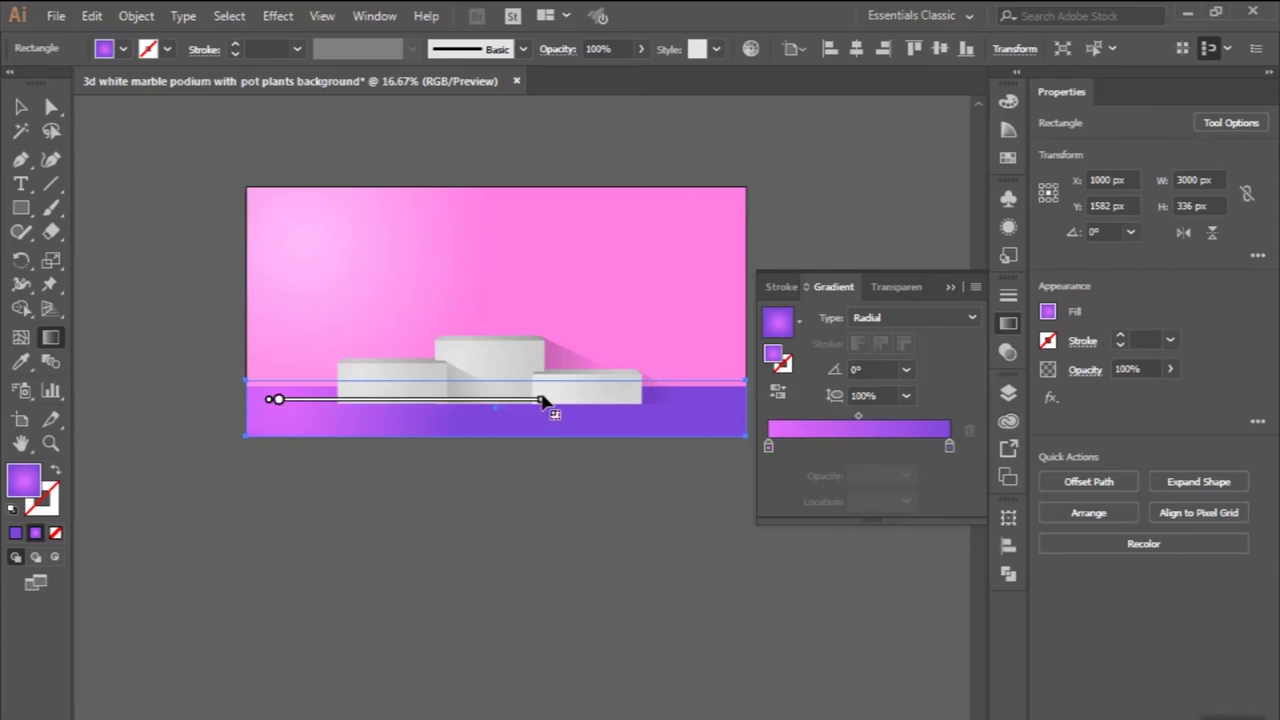
left_click(20, 103)
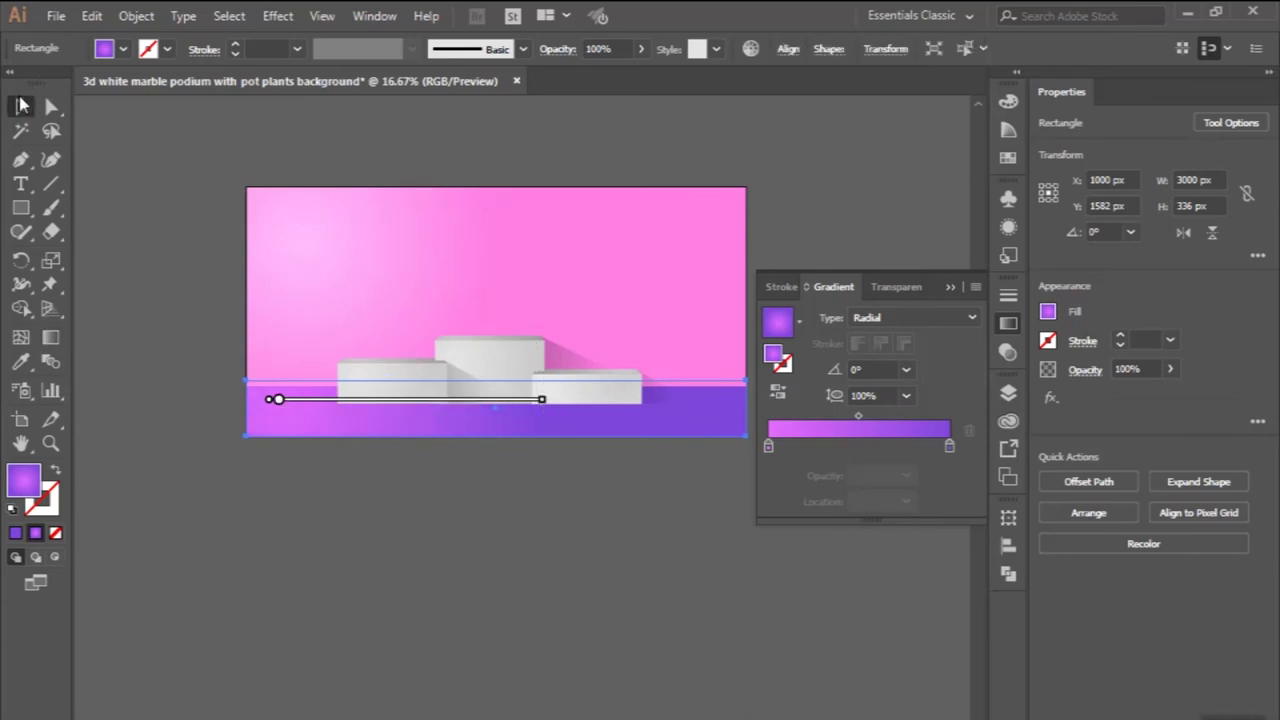
left_click(143, 176)
scroll(143, 176, "down", 2)
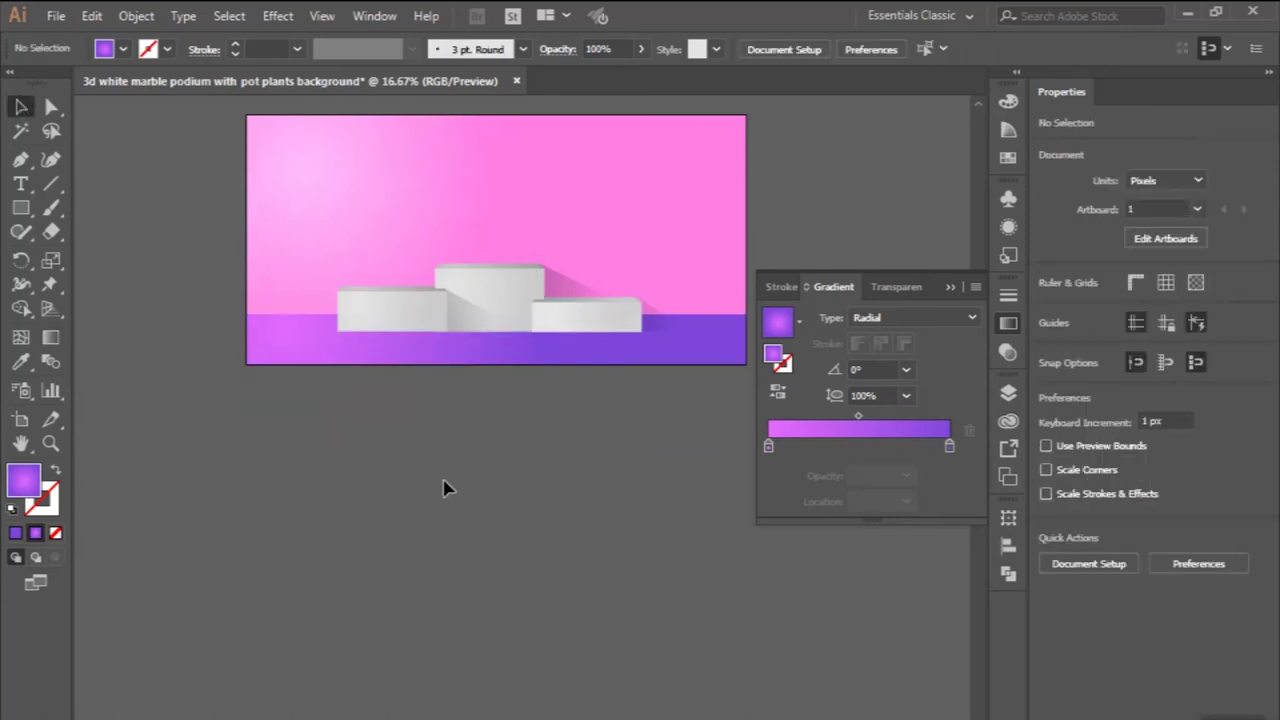
scroll(445, 488, "up", 1)
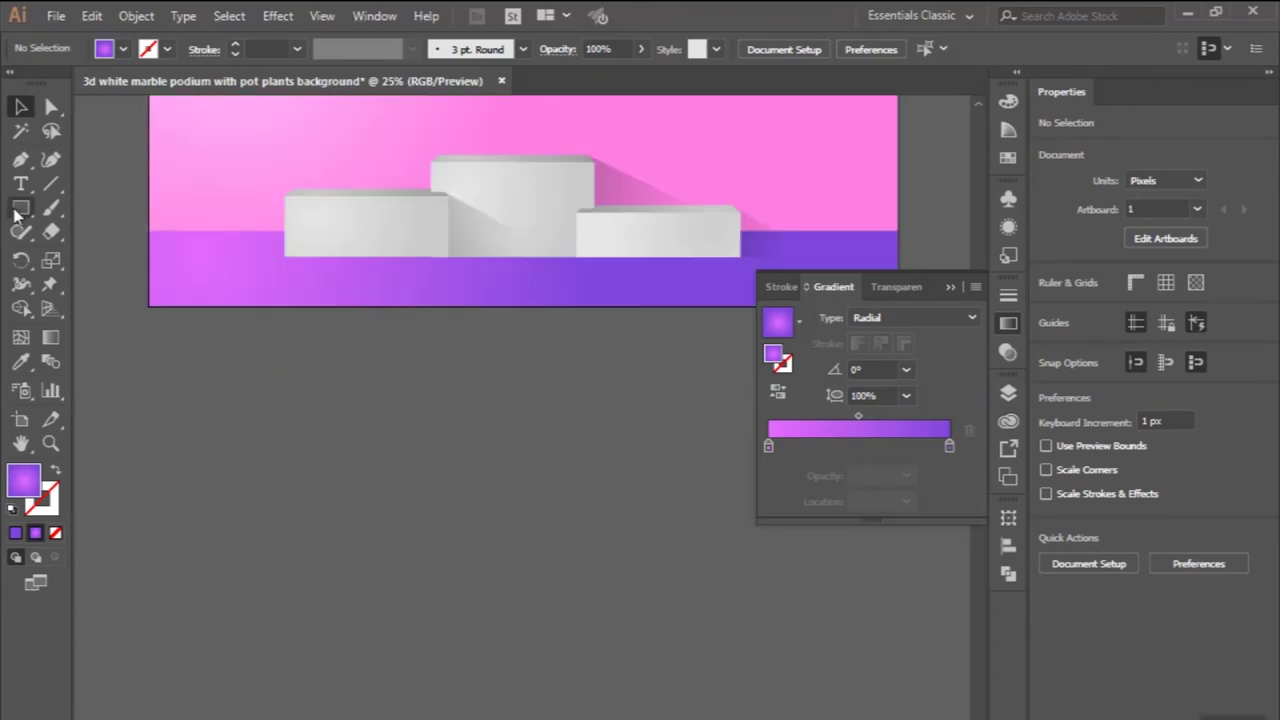
- Draw a flat 504 × 84 px ellipse below the artboard and sample the backdrop's pink gradient onto it
left_click_drag(20, 208, 92, 256)
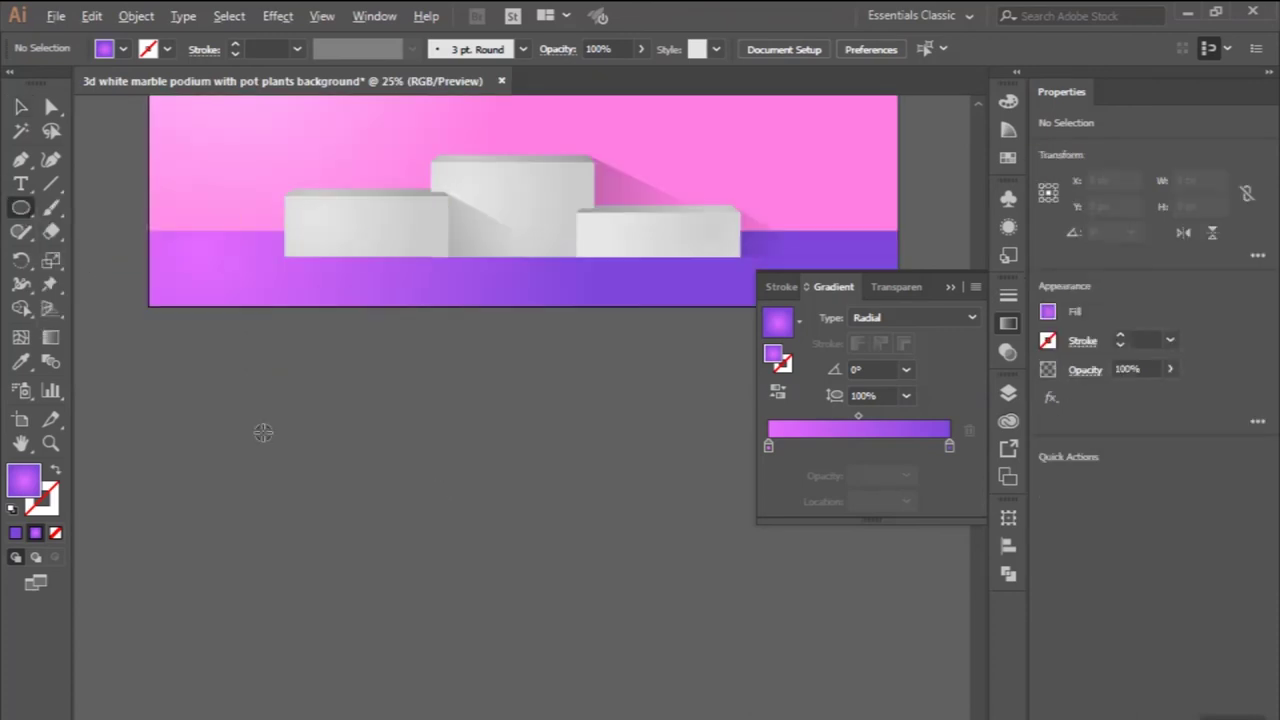
scroll(263, 432, "up", 1)
left_click_drag(207, 396, 373, 421)
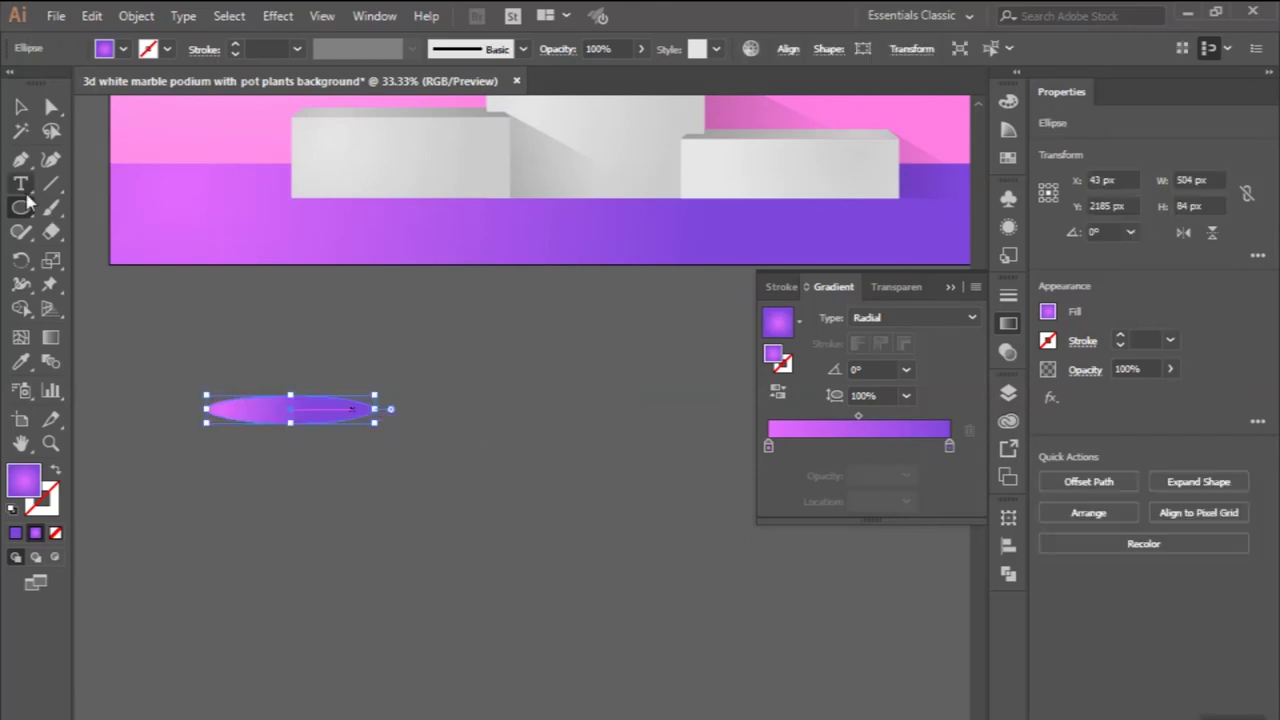
left_click(21, 362)
left_click(192, 117)
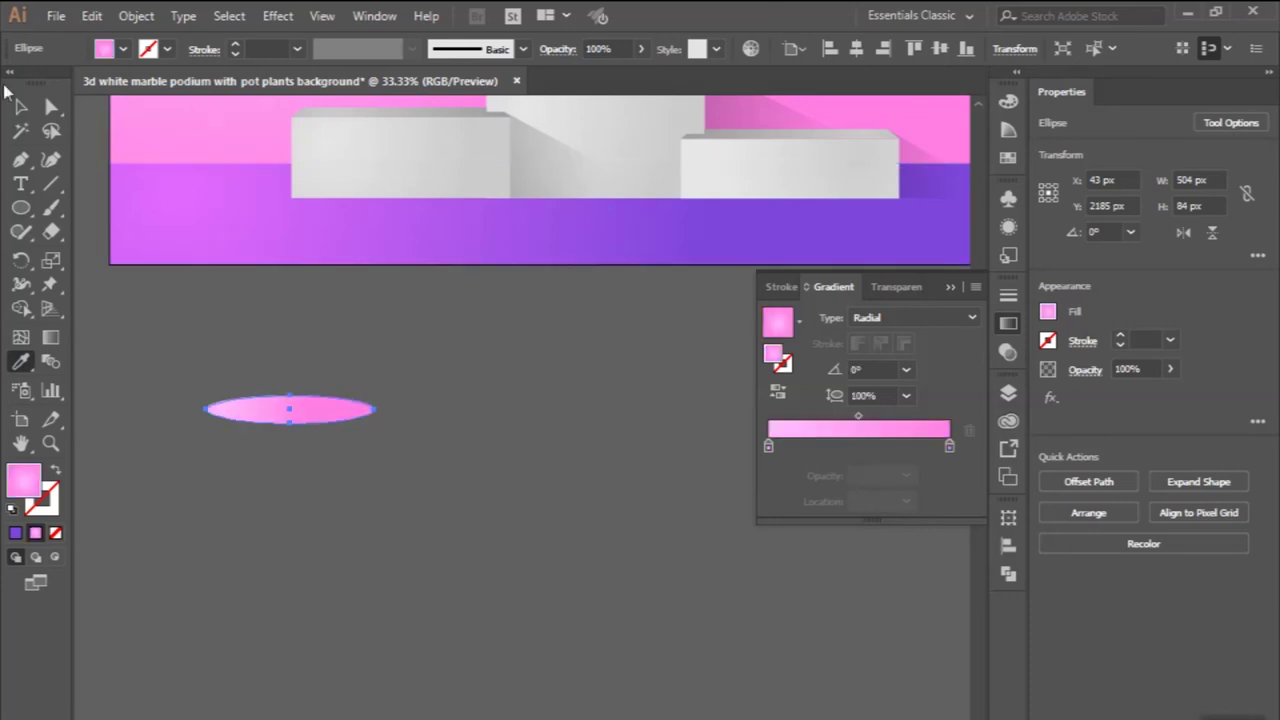
left_click(21, 107)
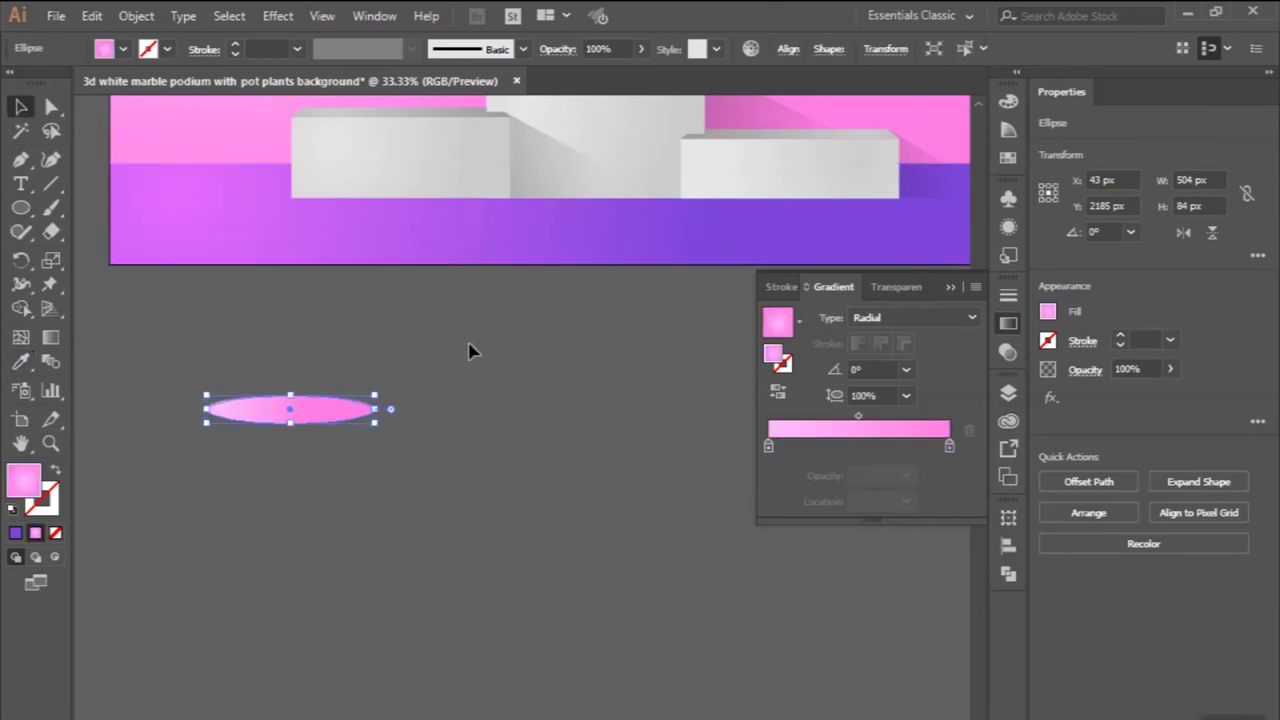
- Re-centre the ellipse's radial gradient toward its middle, then deselect it
scroll(308, 398, "up", 1)
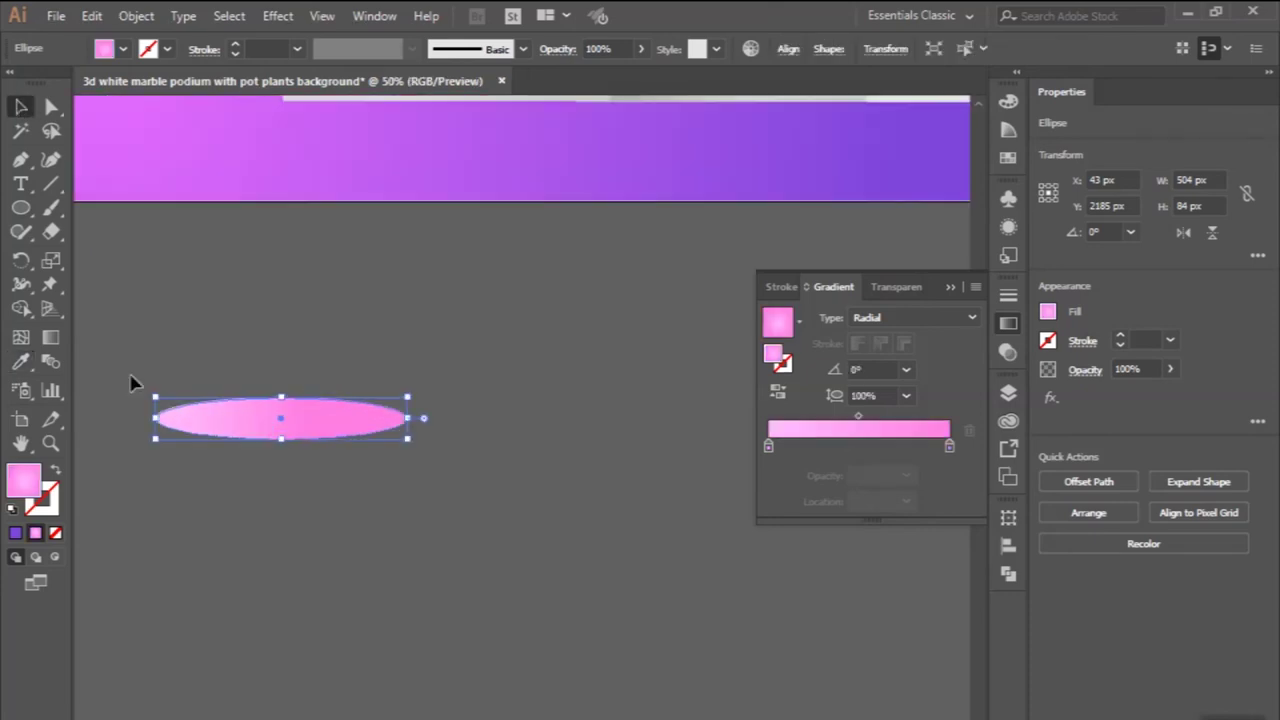
left_click(57, 340)
mouse_move(240, 416)
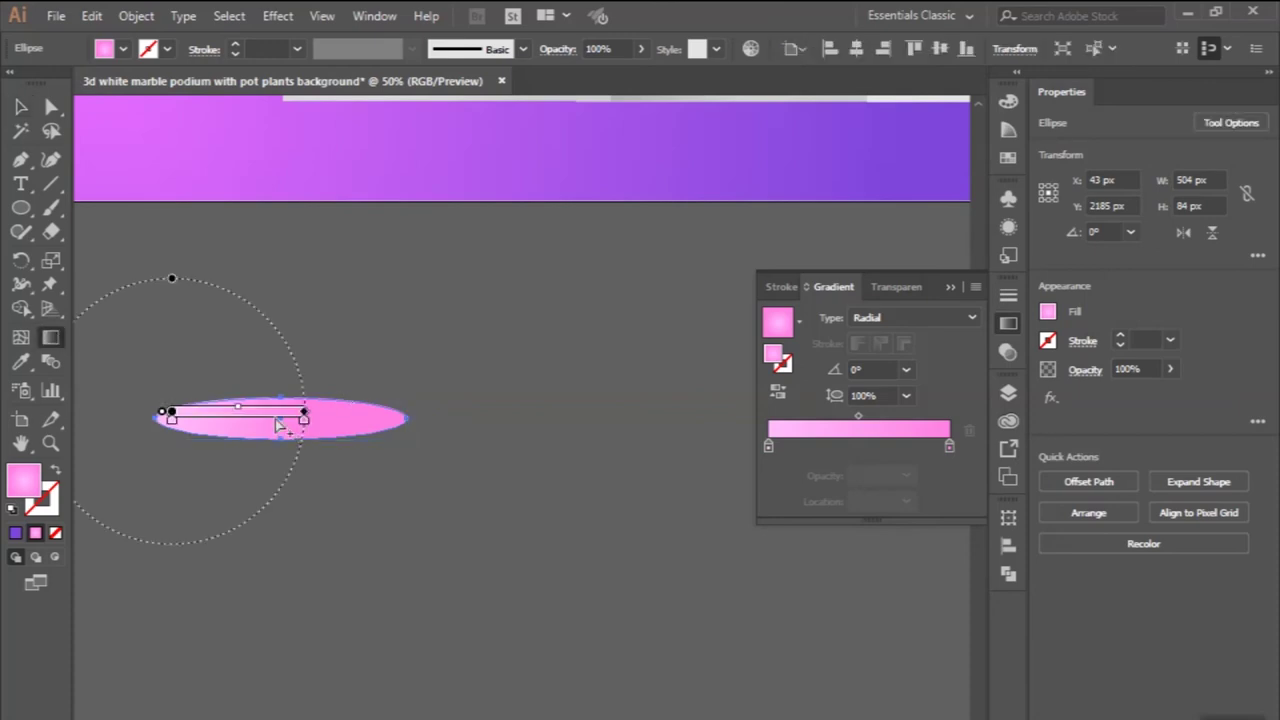
left_click_drag(287, 418, 415, 418)
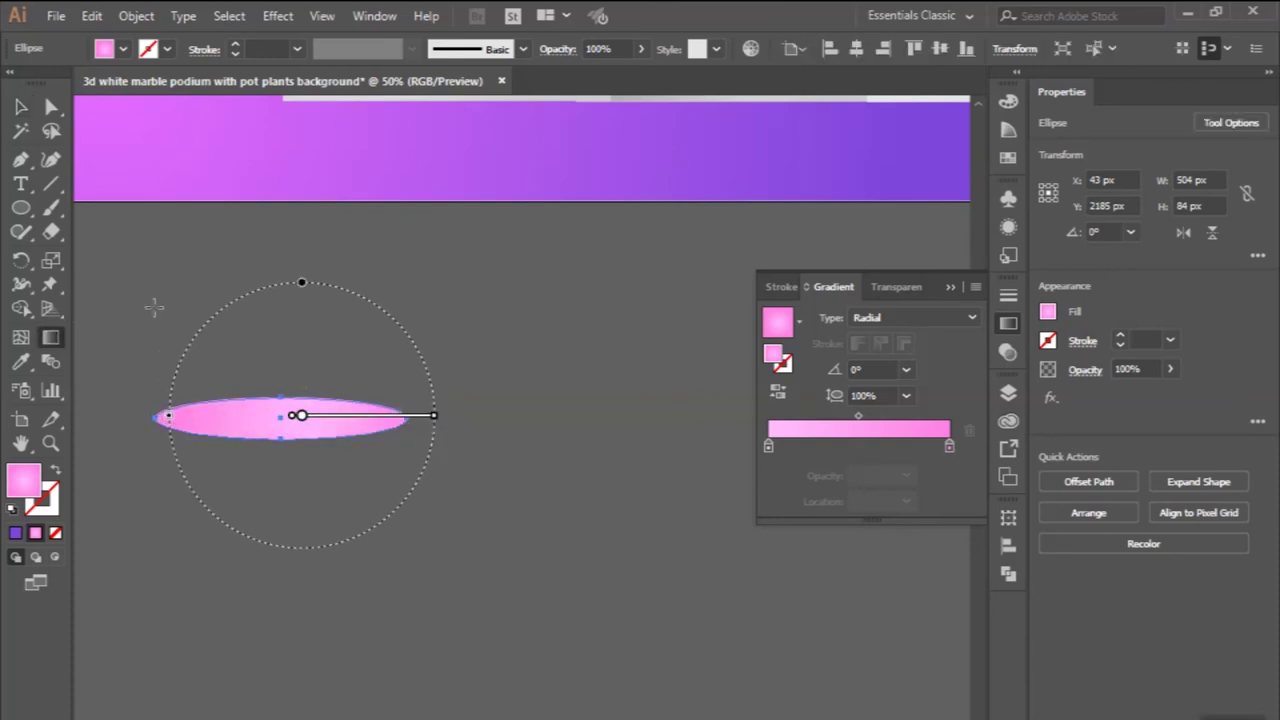
left_click(22, 107)
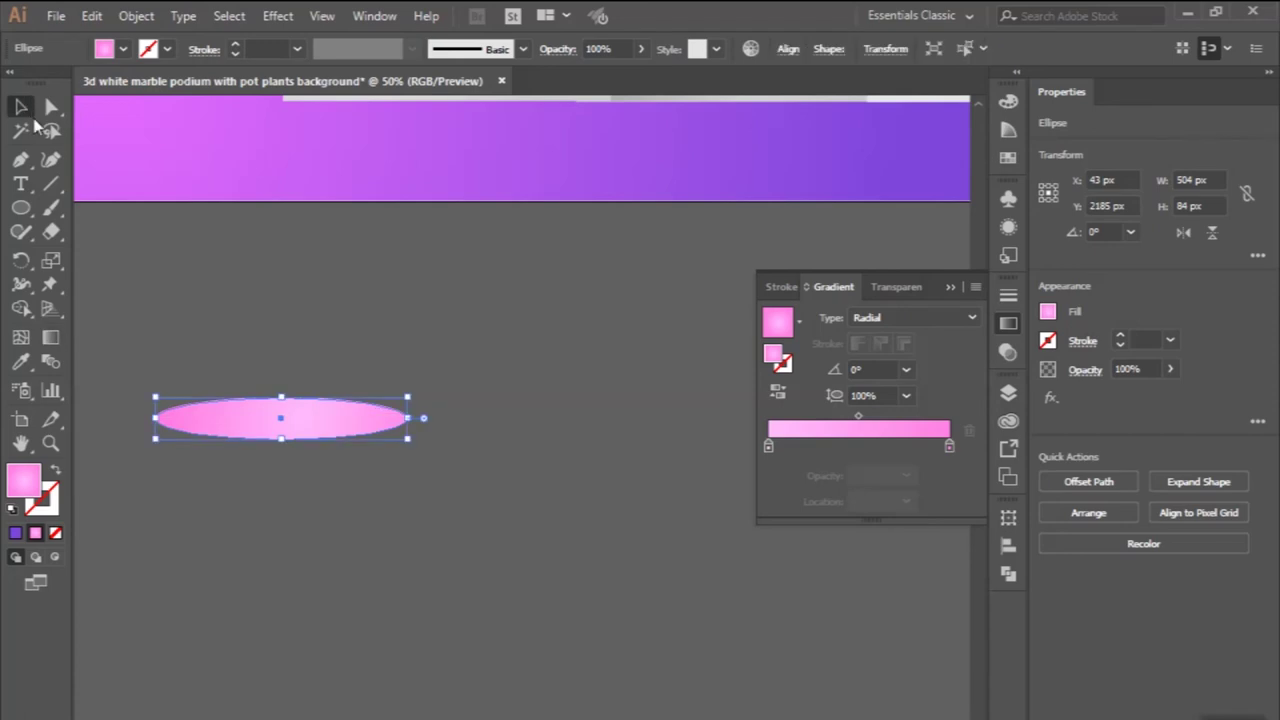
left_click(118, 257)
scroll(120, 255, "down", 3)
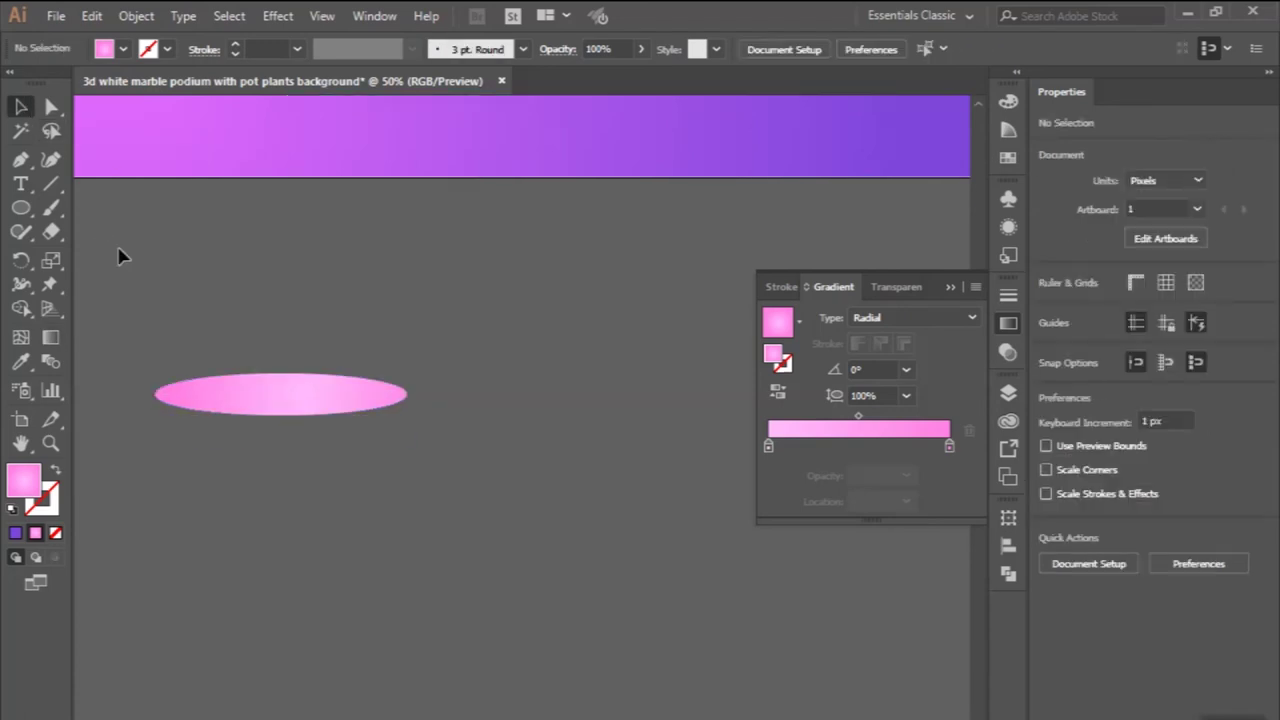
- Draw a closed trapezoid cup outline down from the ellipse ends, pulling the bottom-right corner slightly inward
left_click(20, 159)
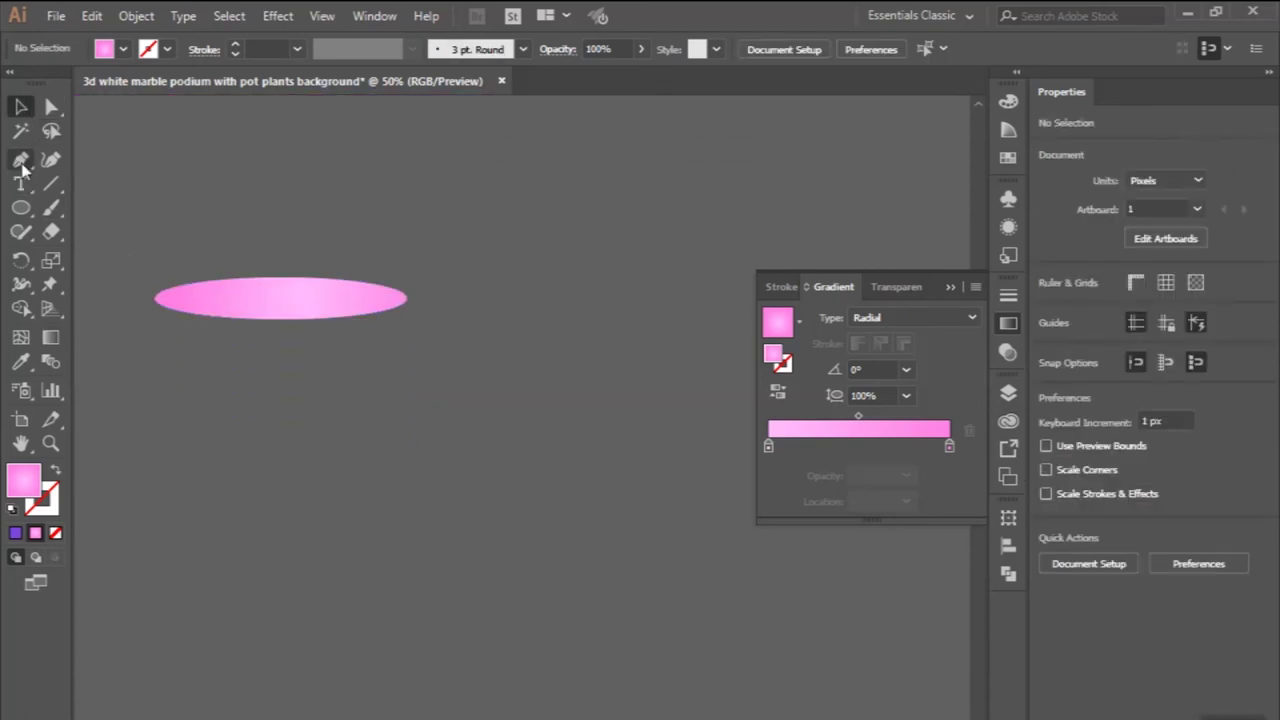
left_click(155, 298)
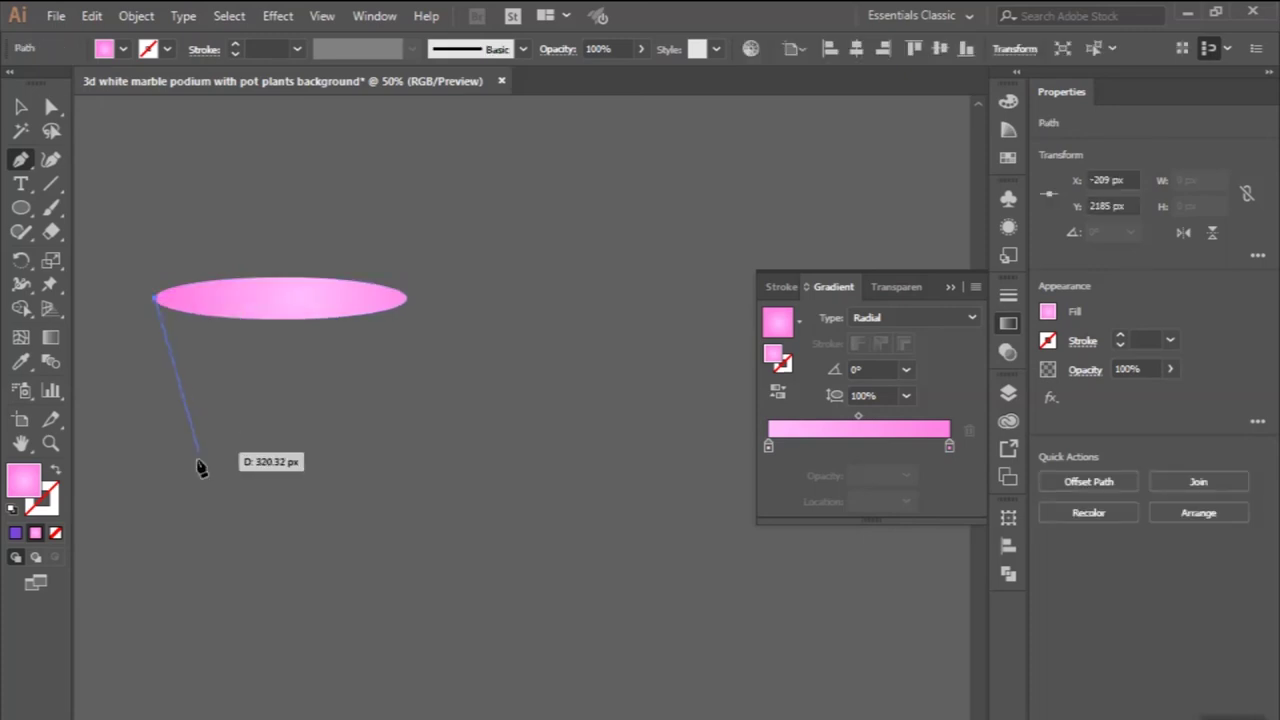
left_click(193, 476)
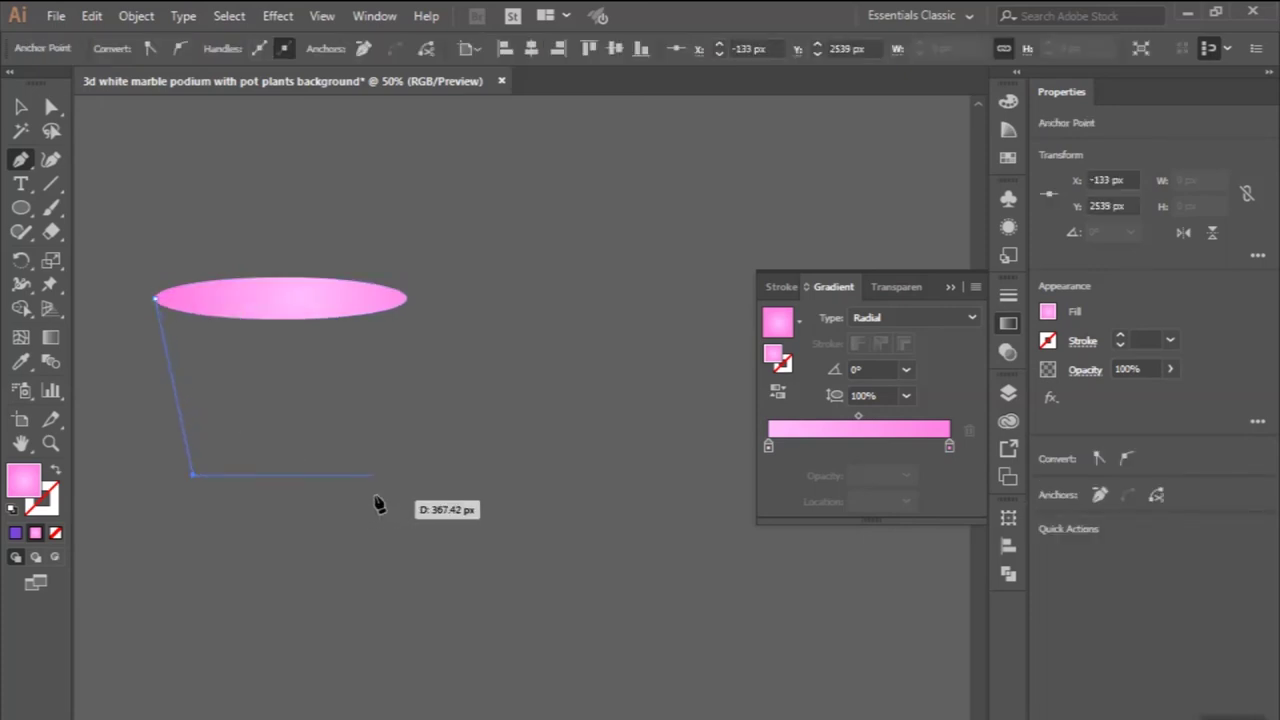
left_click(372, 475)
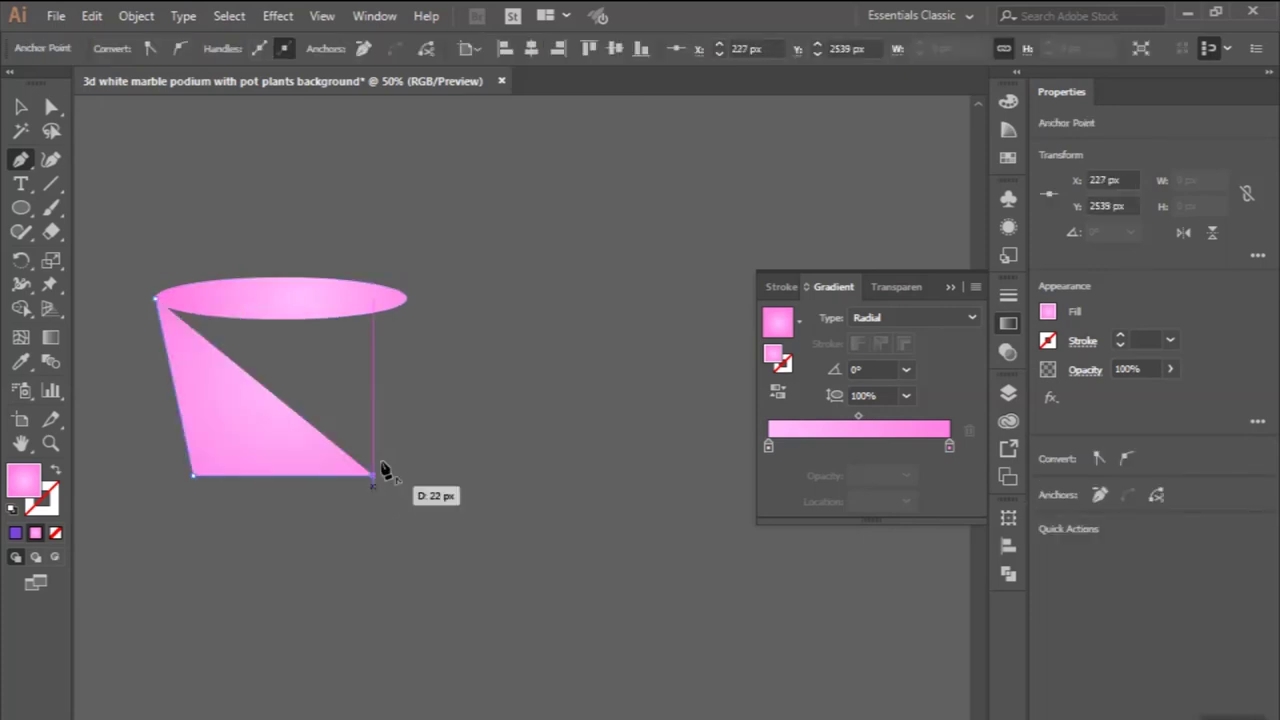
left_click(406, 300)
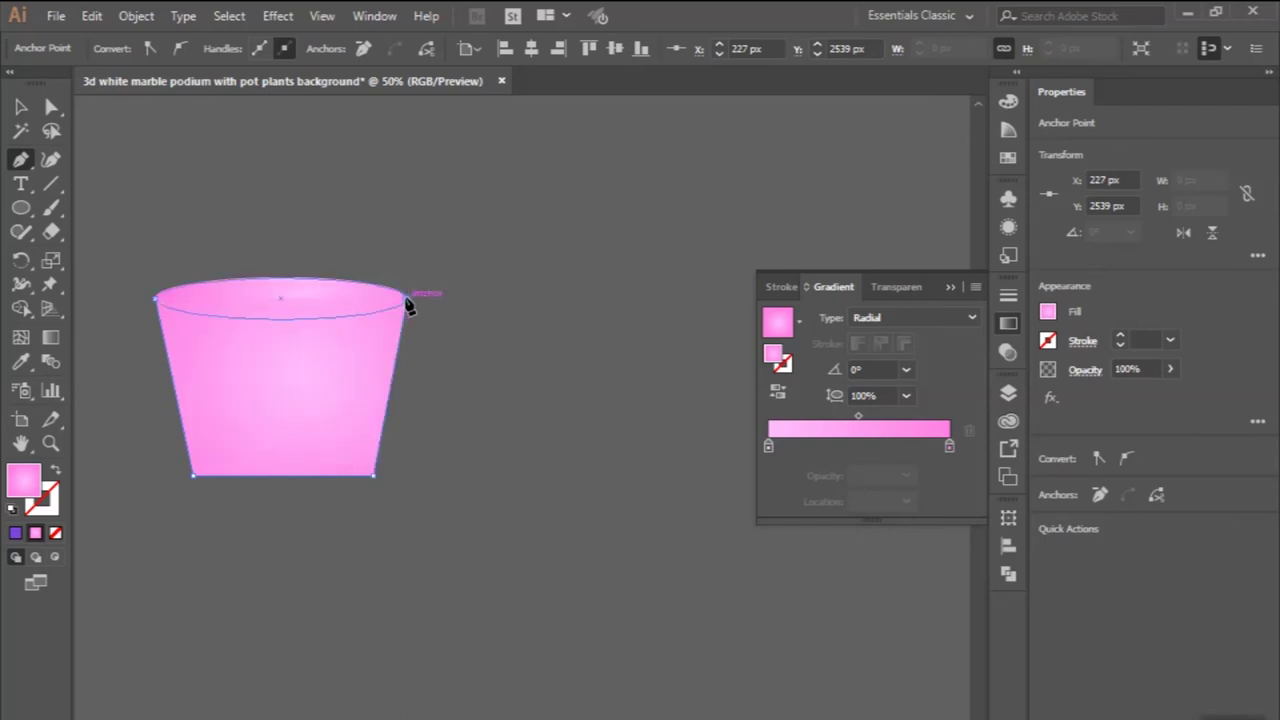
left_click(156, 300)
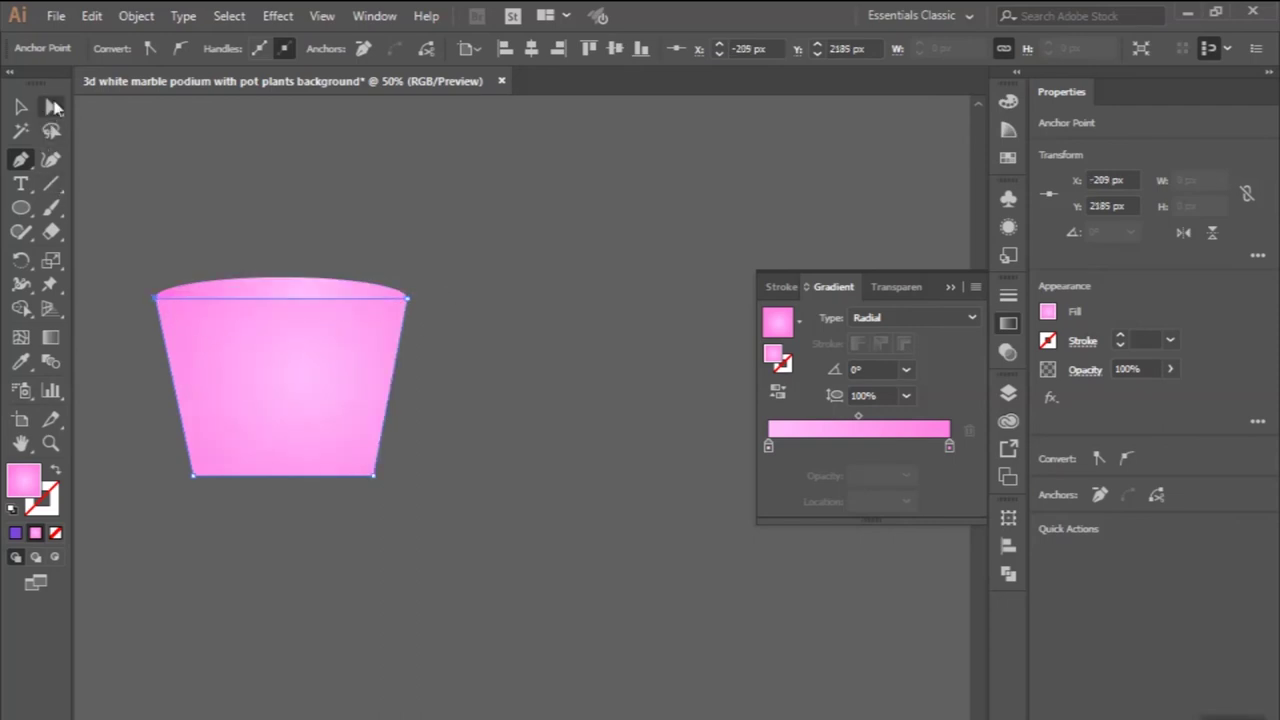
left_click(53, 107)
left_click_drag(376, 477, 363, 476)
- Bring the cup body in front of the ellipse, then select the top ellipse
left_click(51, 337)
mouse_move(360, 378)
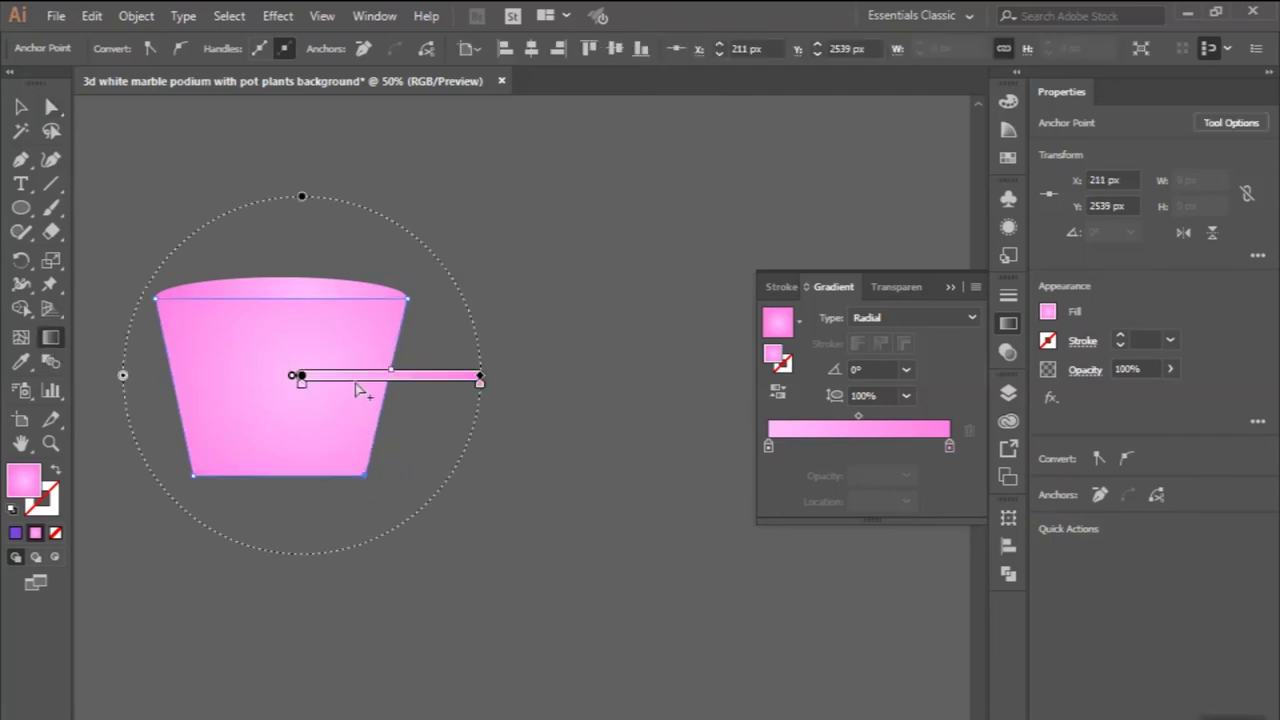
left_click(354, 383)
key("ctrl+z")
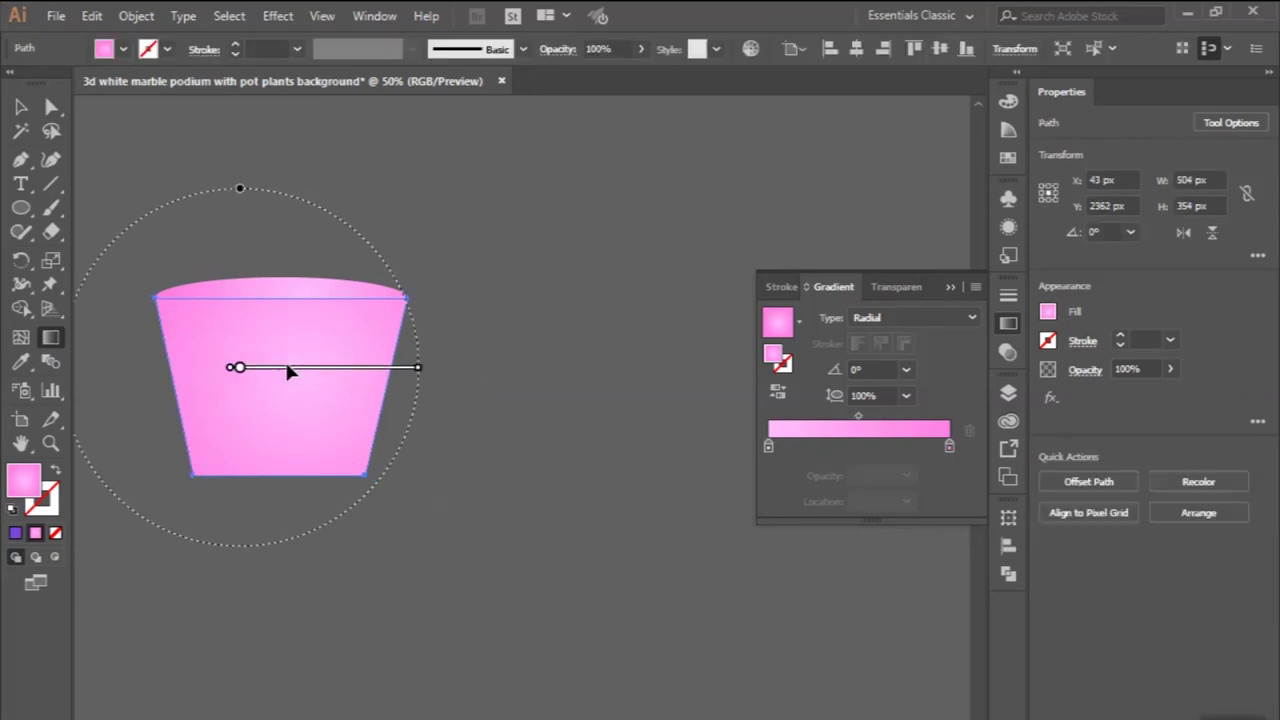
left_click(20, 107)
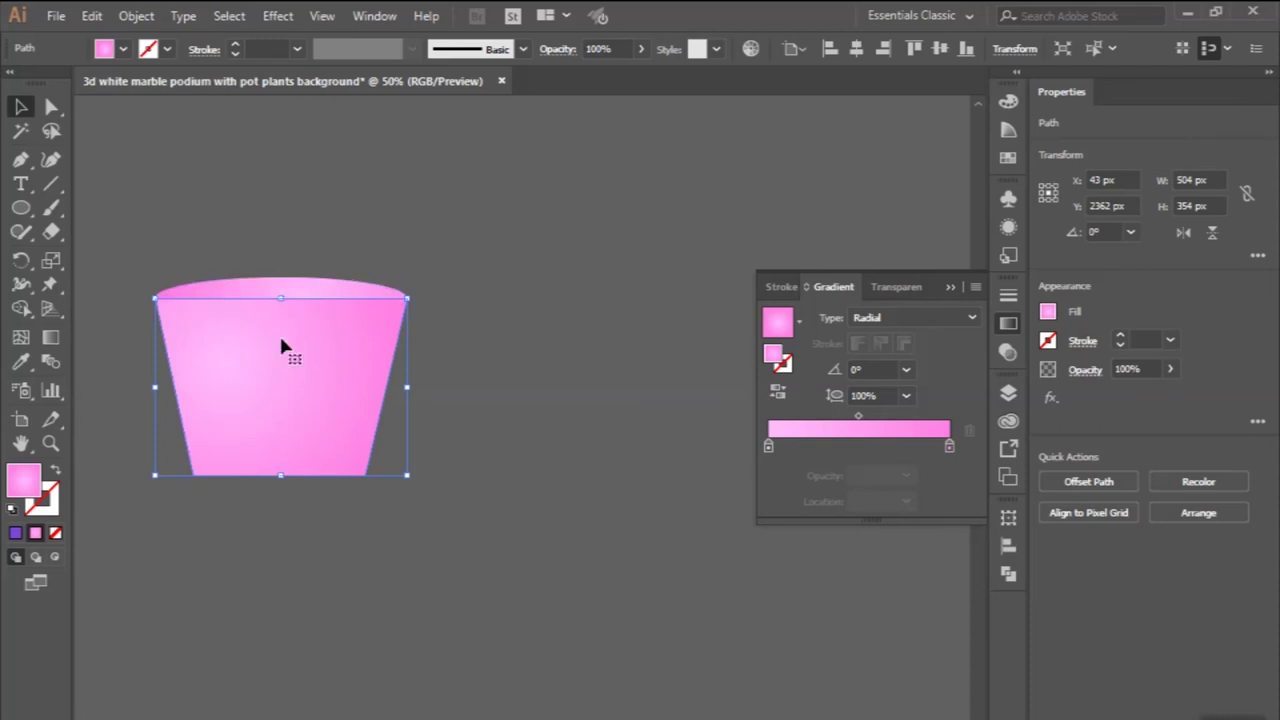
left_click(136, 15)
mouse_move(219, 39)
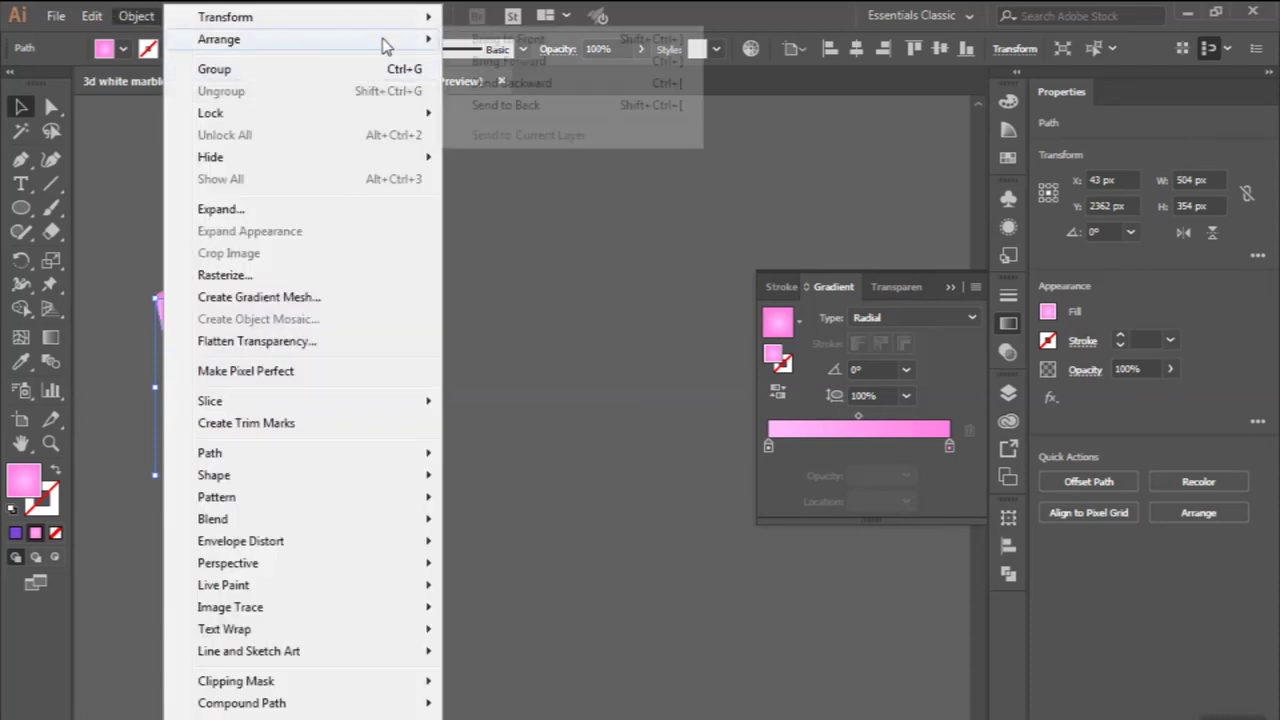
left_click(517, 107)
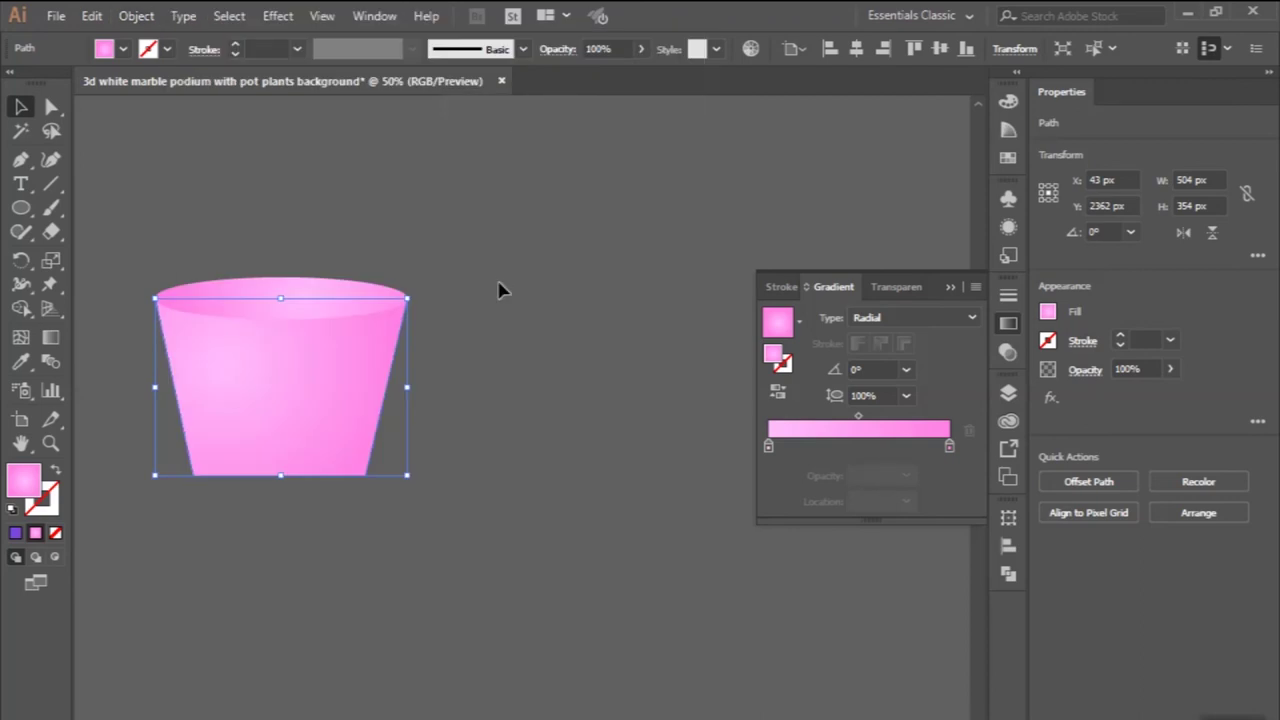
left_click(500, 290)
scroll(500, 290, "down", 2)
- Place a copy of the ellipse at the cup's base and narrow it to the base width
left_click_drag(337, 262, 323, 434)
scroll(323, 434, "up", 2)
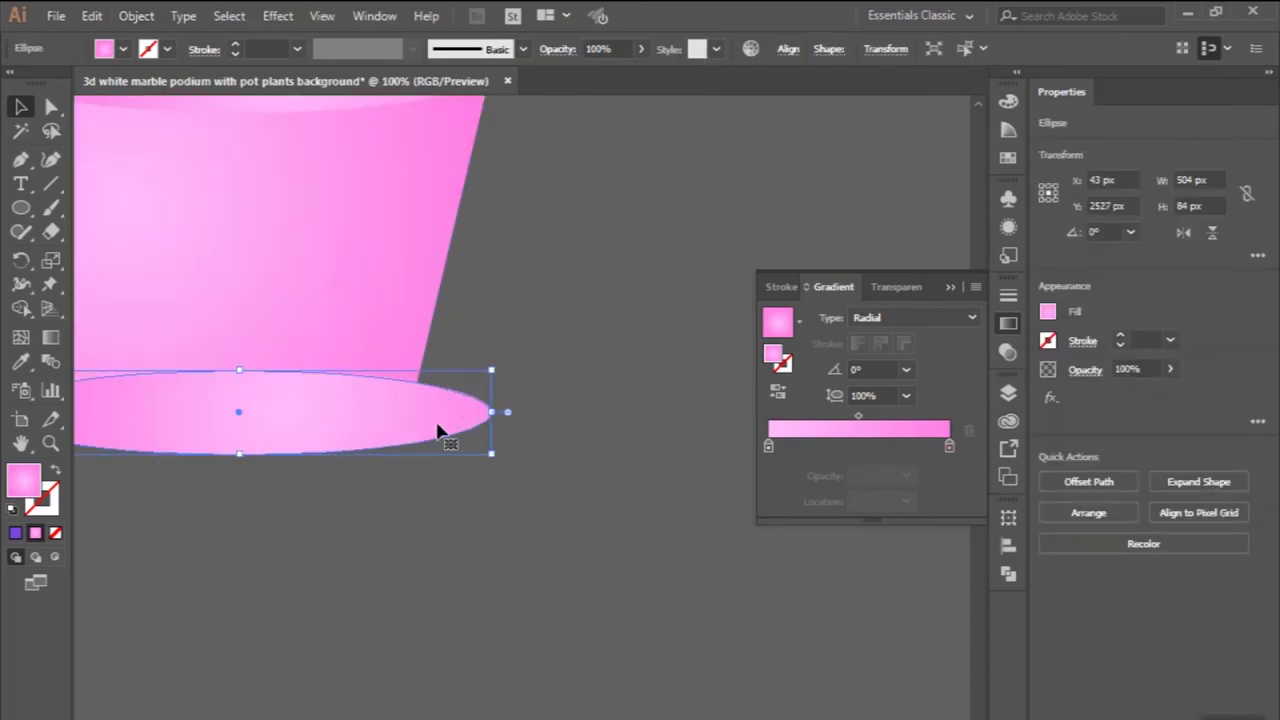
left_click_drag(492, 412, 368, 441)
scroll(400, 486, "left", 2)
left_click(383, 518)
key("ctrl+minus")
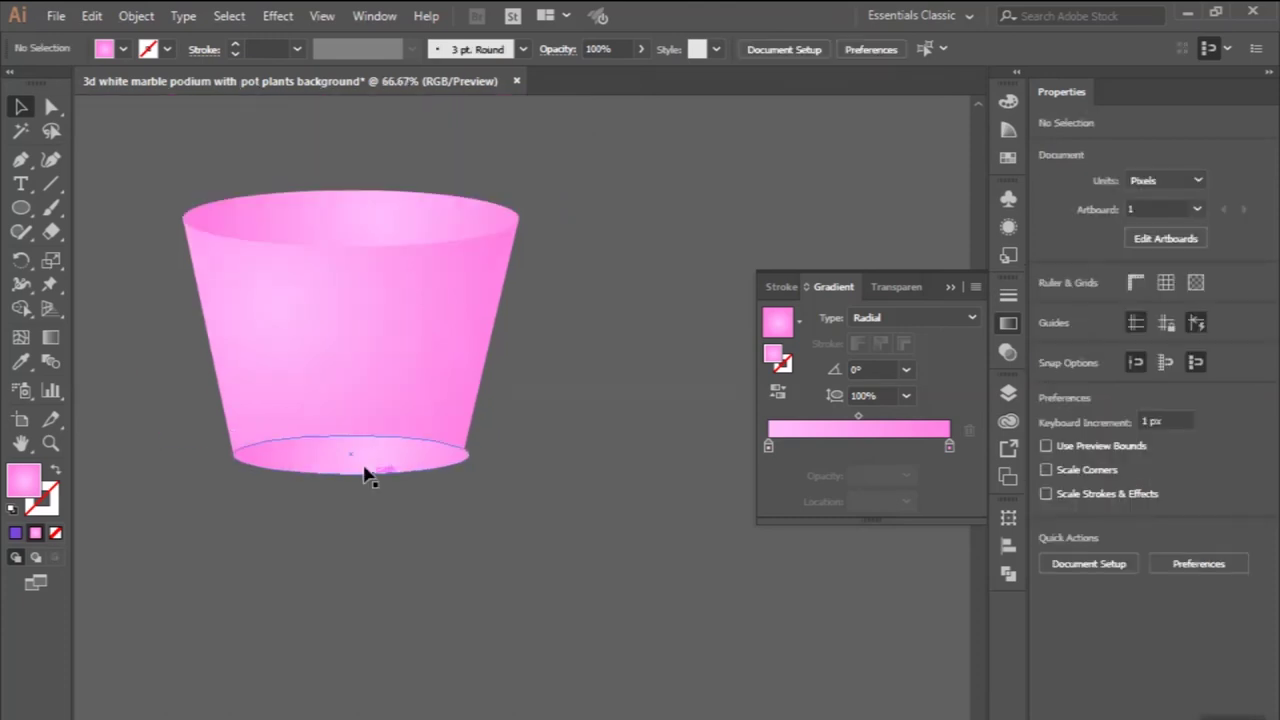
left_click(363, 466)
key("ctrl+plus")
scroll(575, 470, "up", 1)
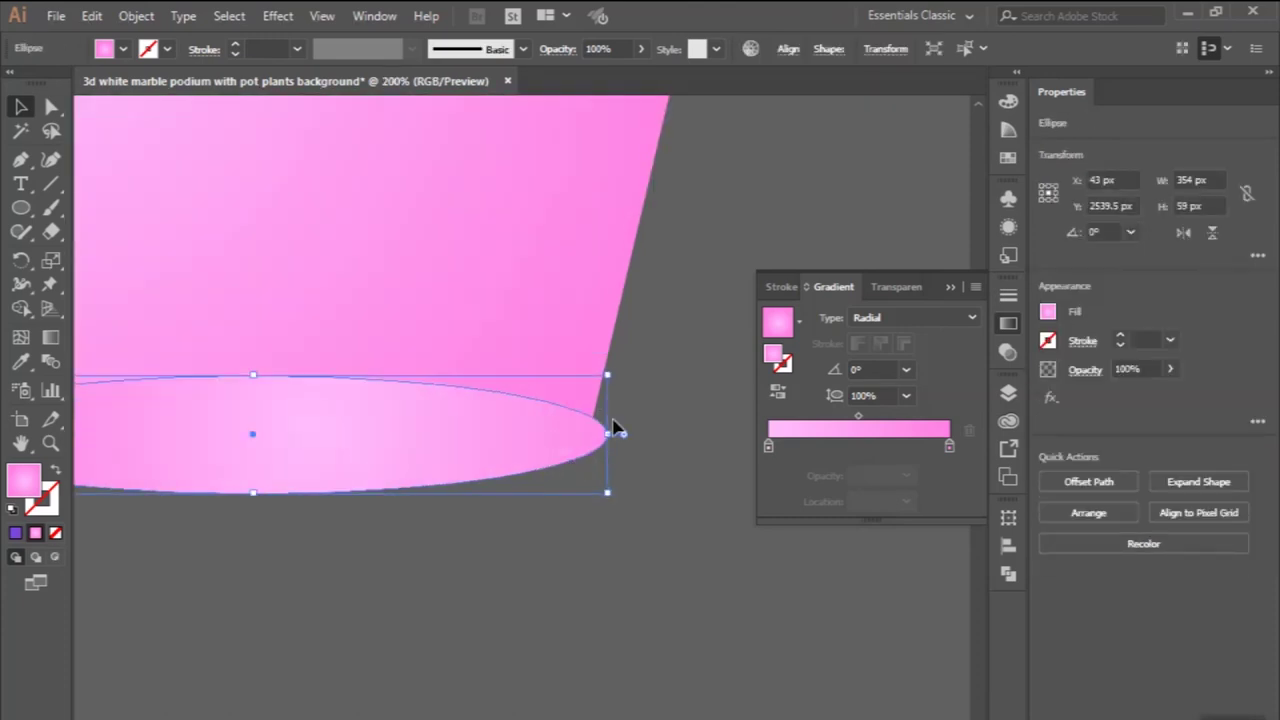
left_click_drag(609, 433, 594, 433)
- Fine-tune the bottom ellipse to meet the corners and Unite it with the cup body
left_click(530, 492)
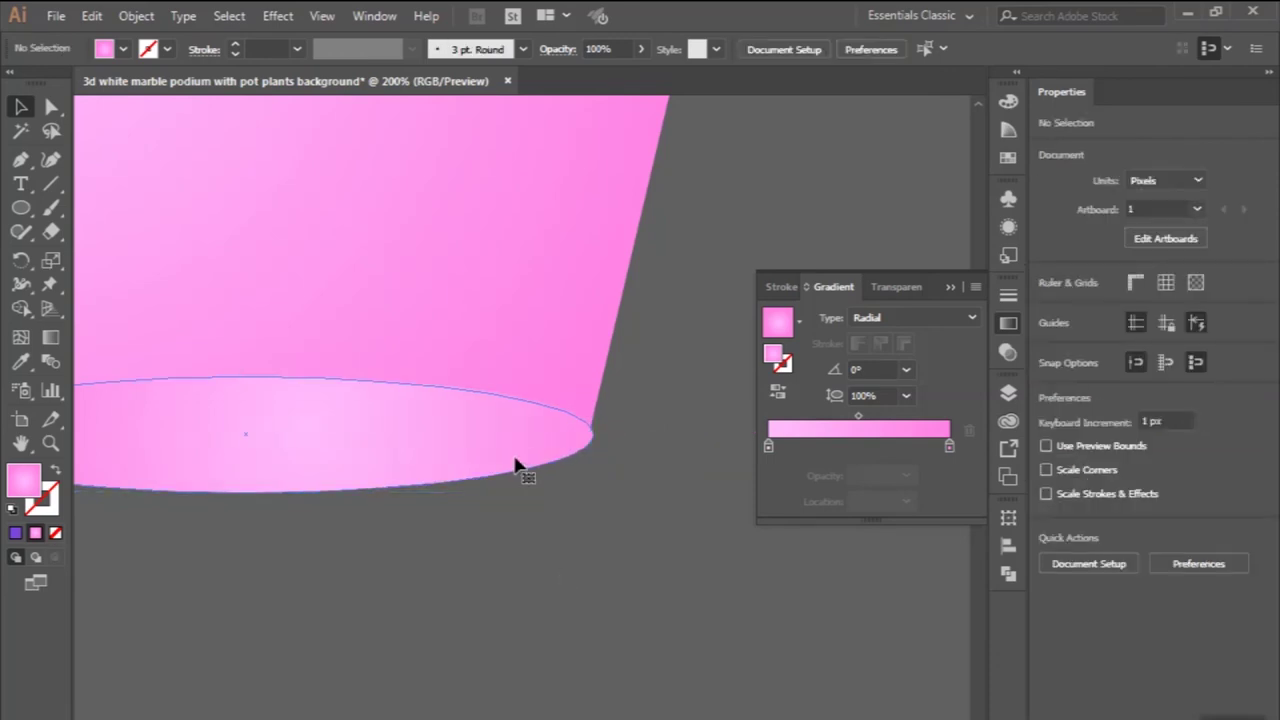
left_click(545, 455)
scroll(595, 432, "up", 2)
left_click_drag(593, 429, 591, 424)
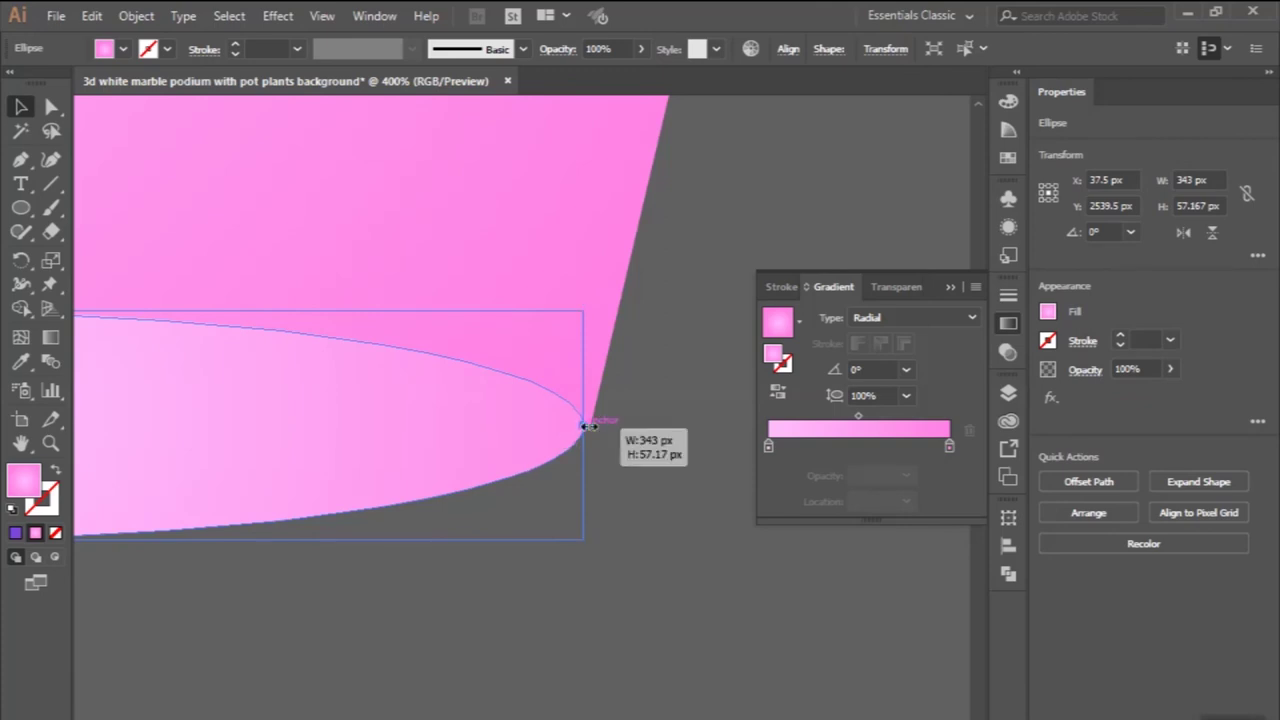
scroll(586, 526, "down", 3)
left_click(457, 343, "shift")
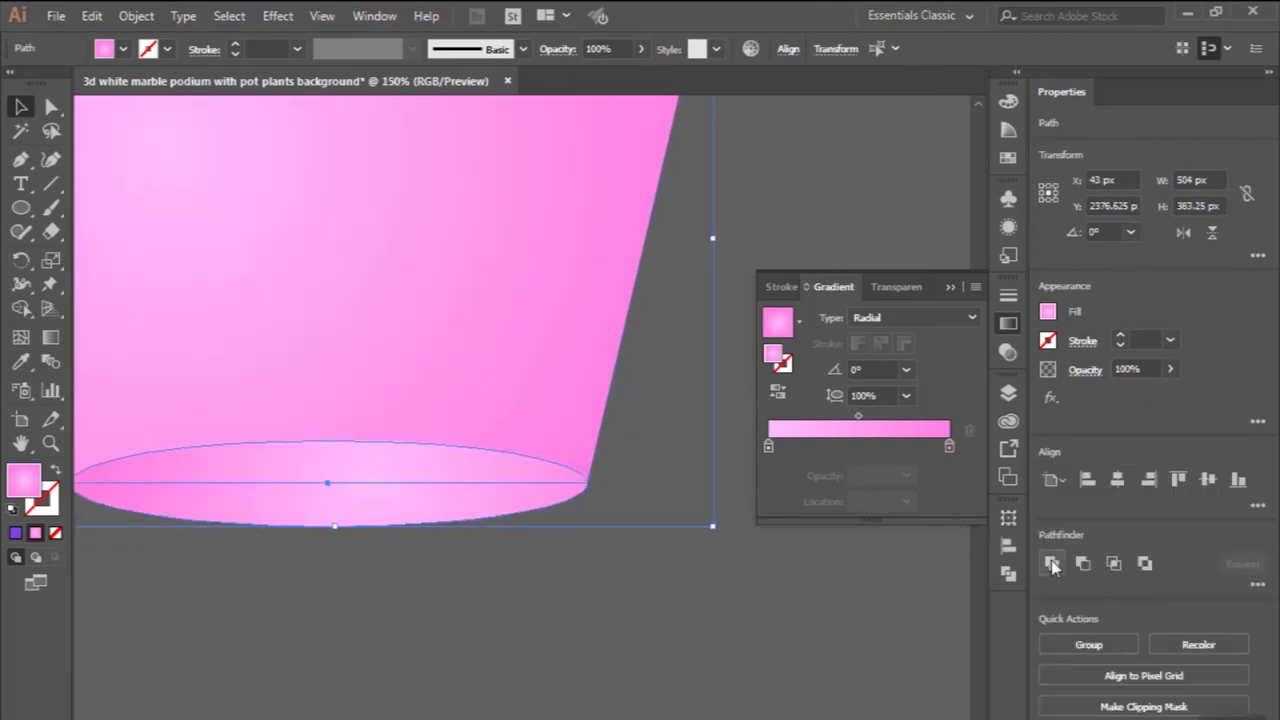
left_click(1052, 565)
scroll(620, 583, "down", 2)
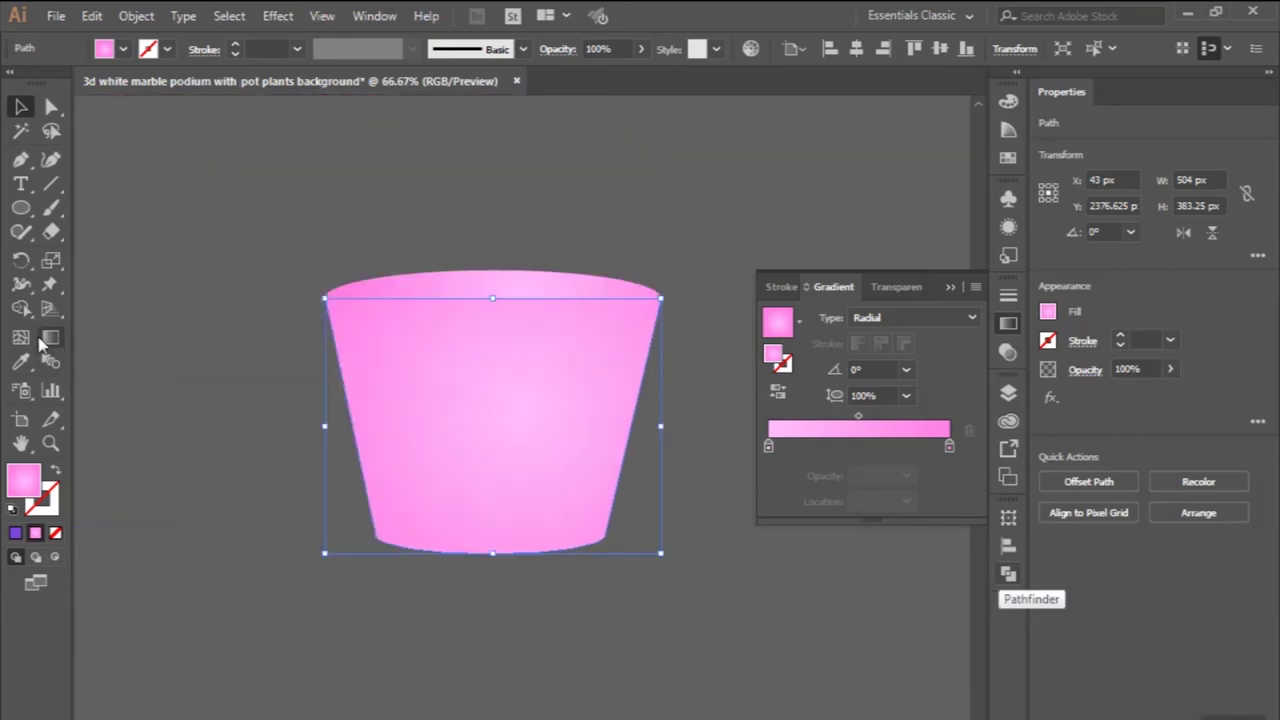
- Move the cup's gradient highlight to its upper left and bring the rim ellipse to the front
left_click(50, 337)
left_click_drag(574, 408, 421, 371)
left_click(21, 107)
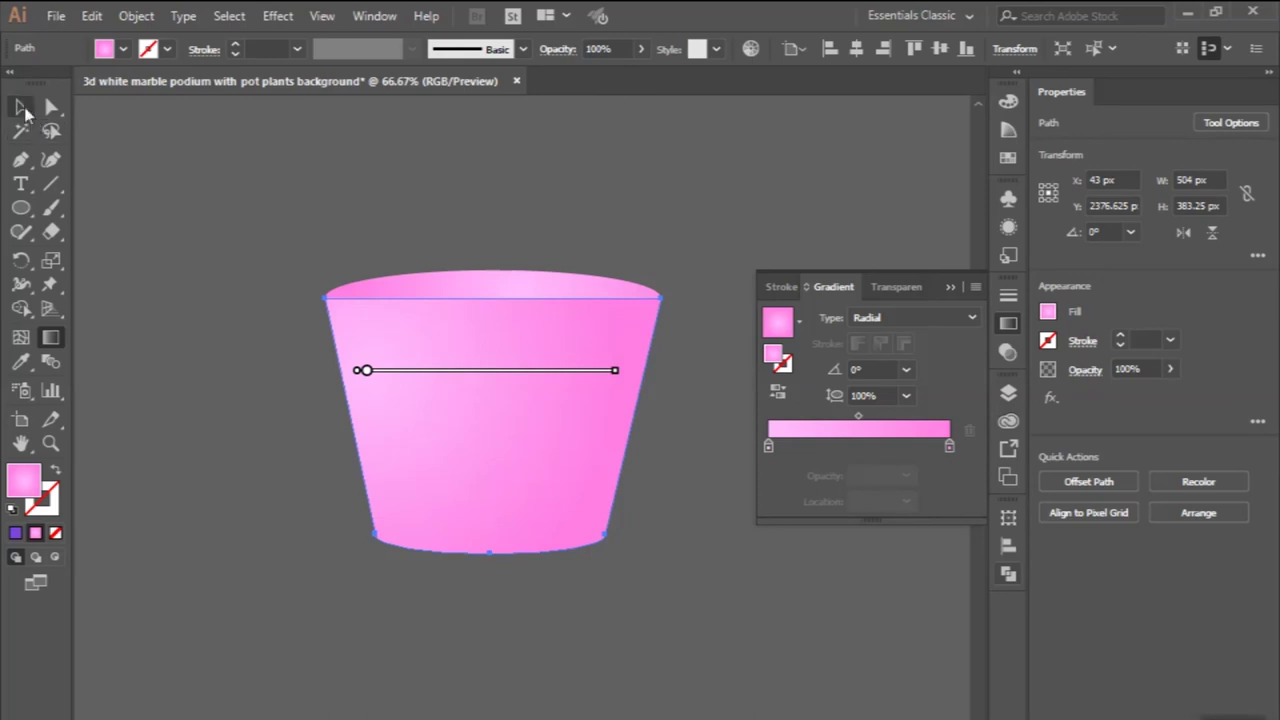
left_click(497, 285)
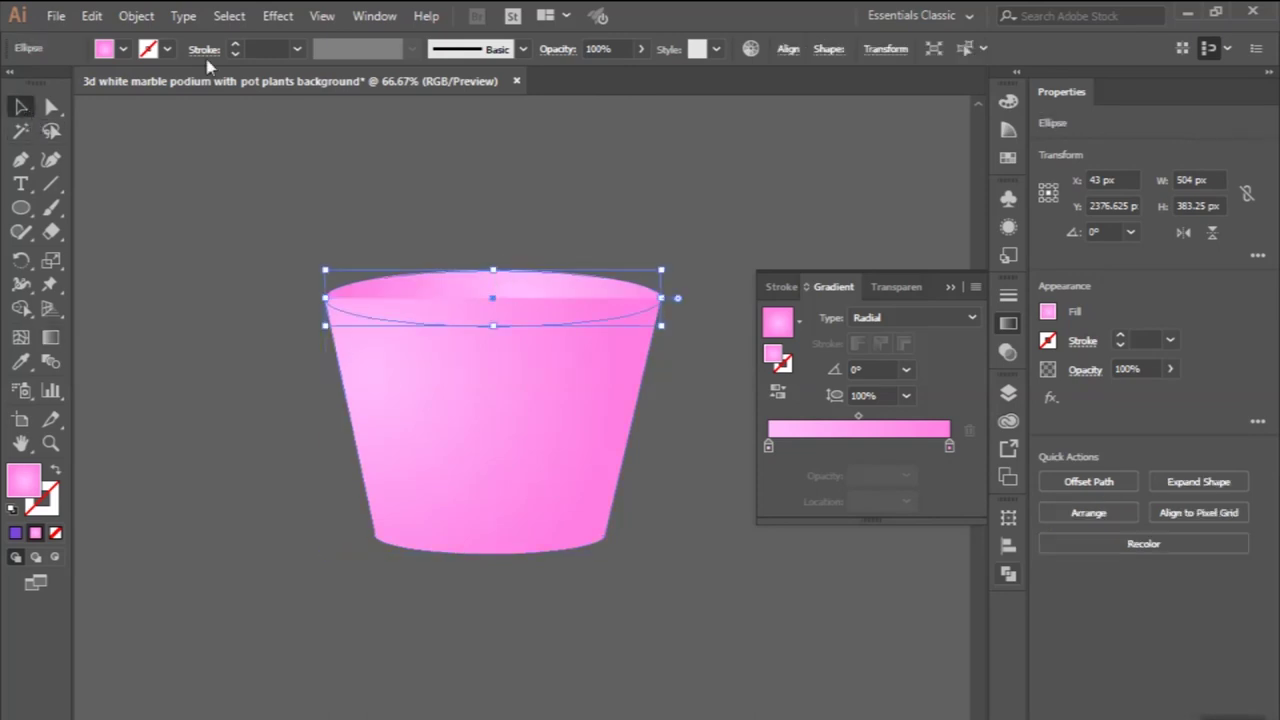
left_click(138, 16)
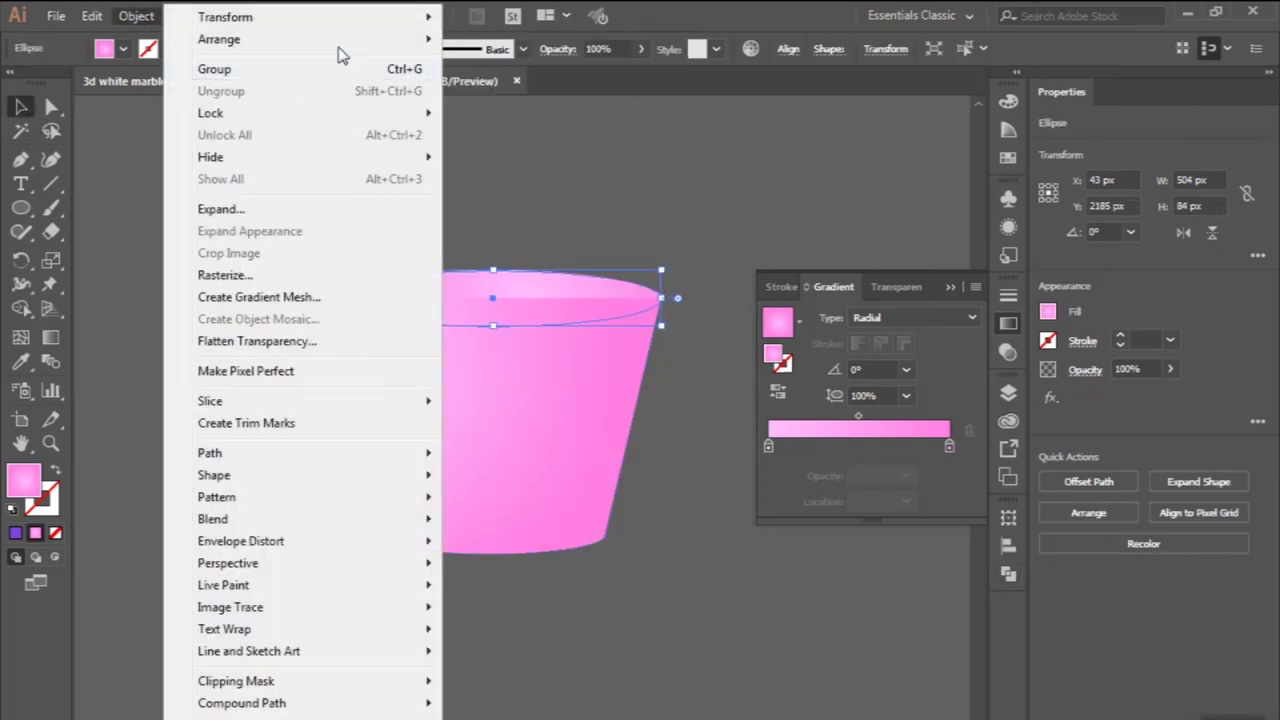
mouse_move(219, 39)
left_click(511, 40)
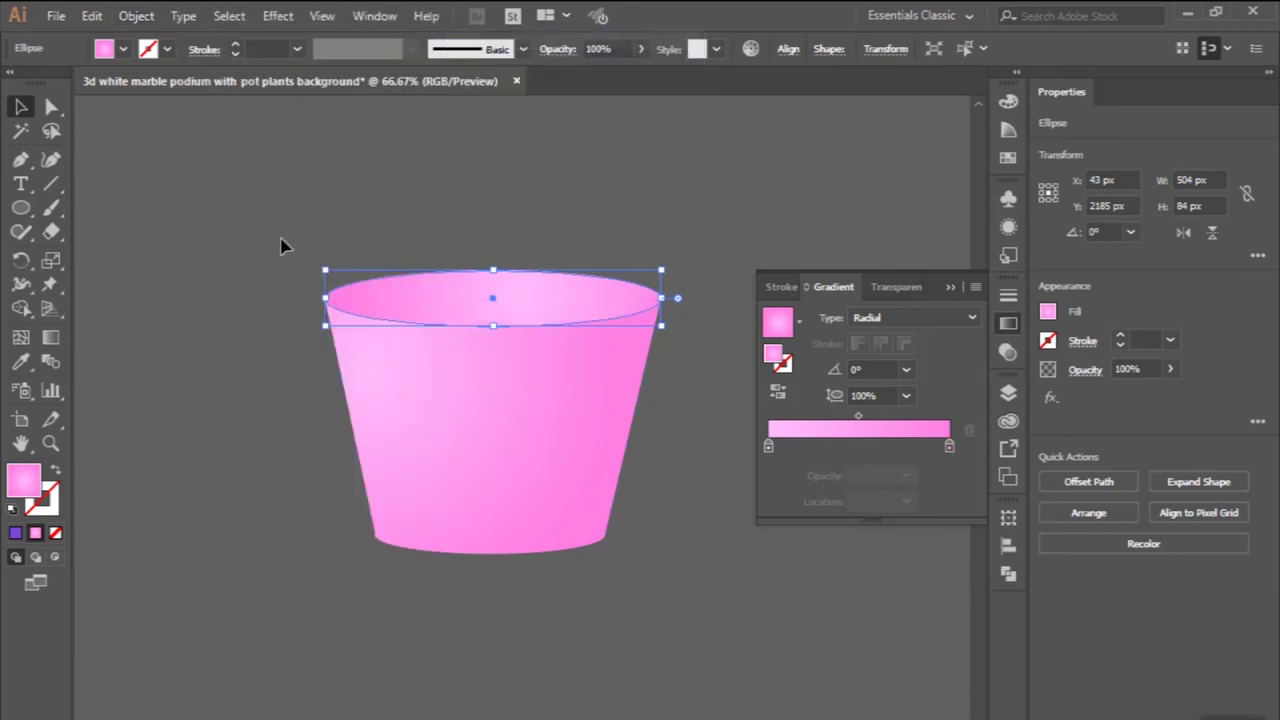
scroll(278, 251, "down", 2, "alt")
scroll(278, 251, "up", 1)
- Select the whole pot and move it lower on the canvas
left_click_drag(280, 251, 415, 438)
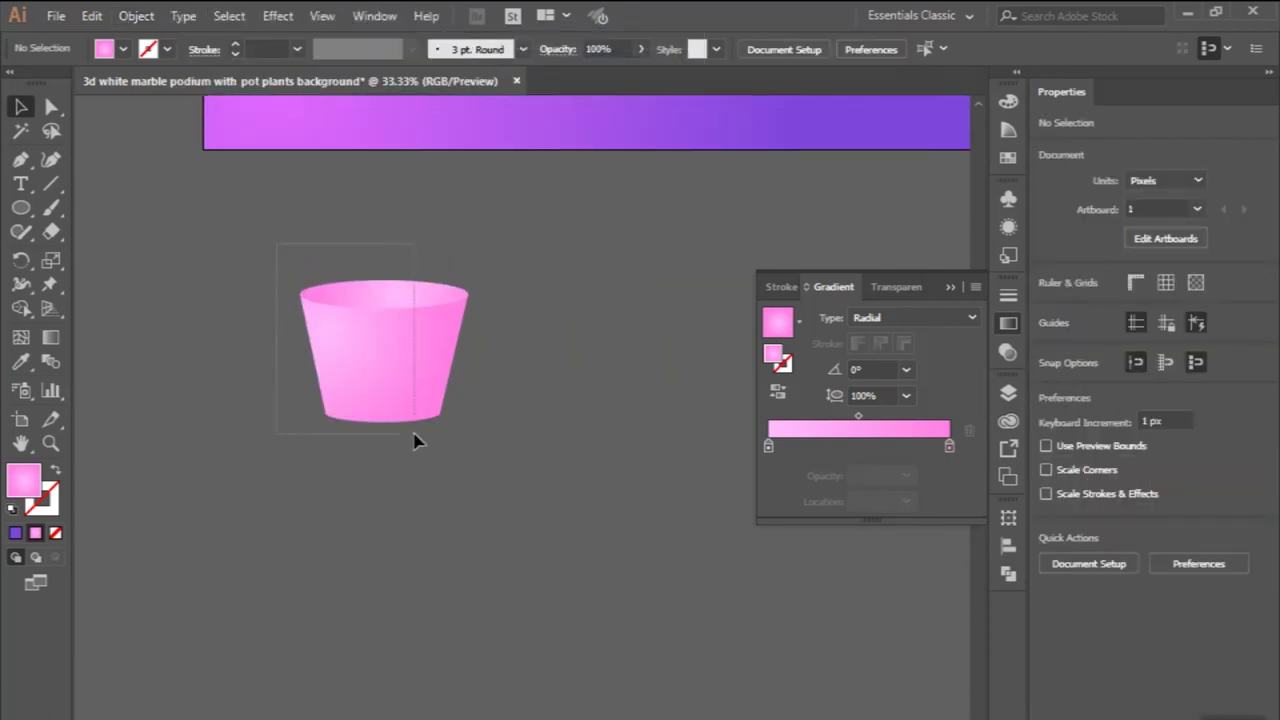
left_click_drag(393, 376, 388, 504)
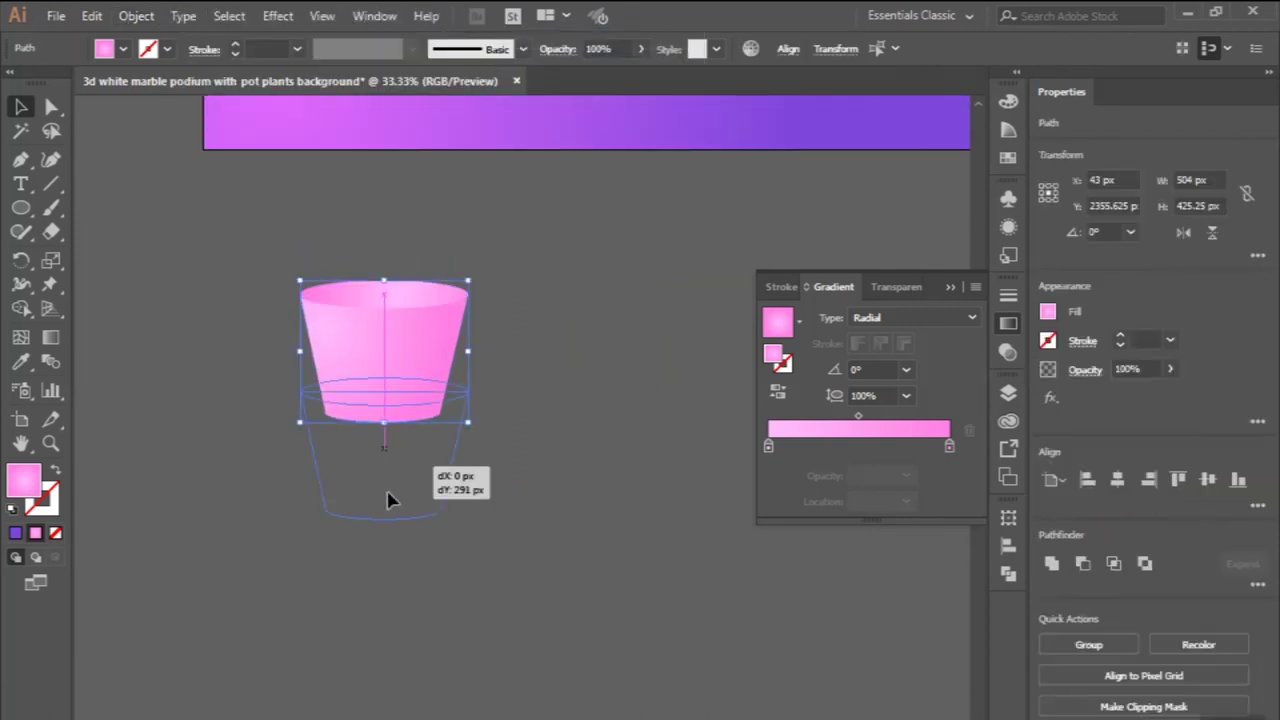
left_click(222, 462)
scroll(405, 520, "up", 1, "alt")
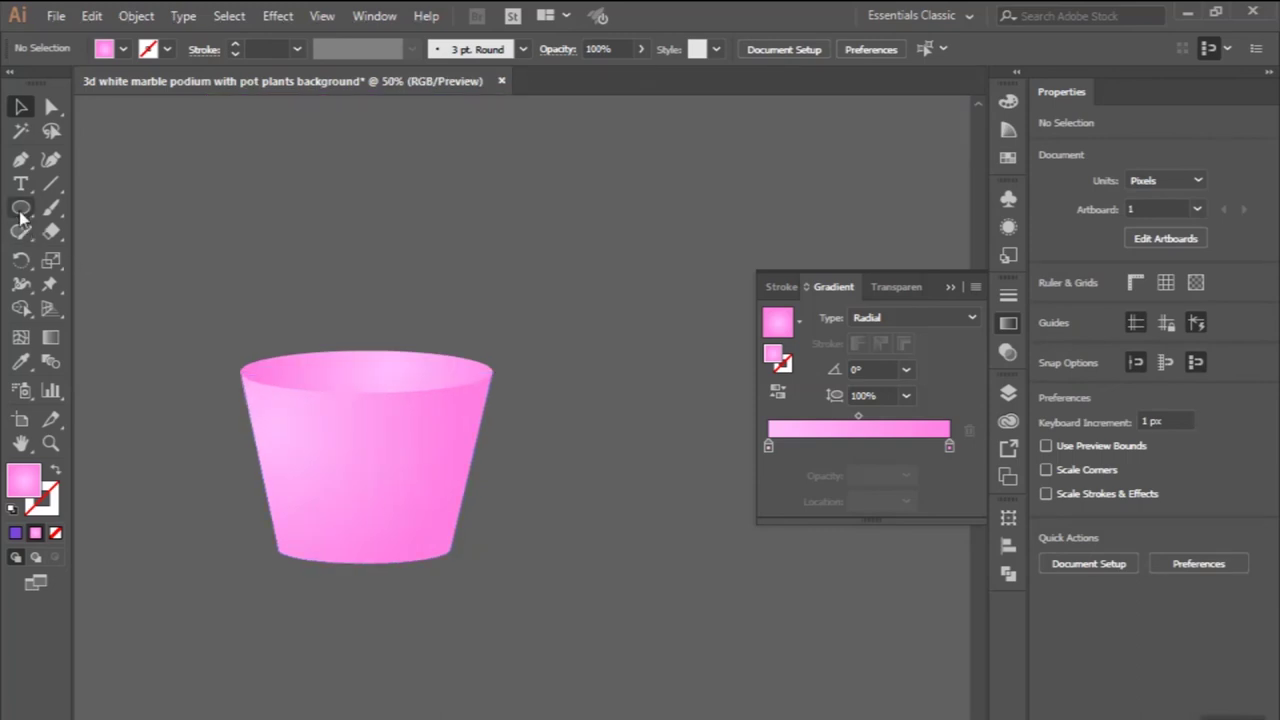
left_click_drag(20, 215, 98, 218)
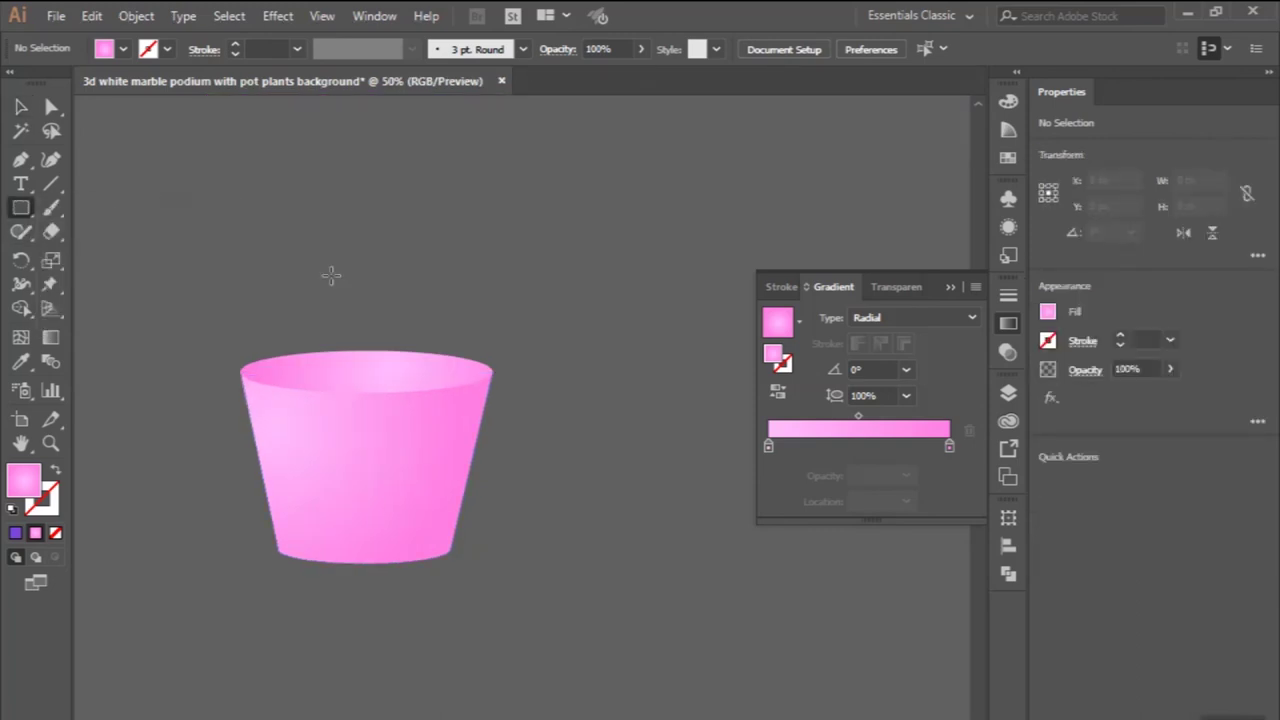
- Draw a stem rectangle over the pot rim and stretch it taller upward
left_click_drag(337, 274, 391, 391)
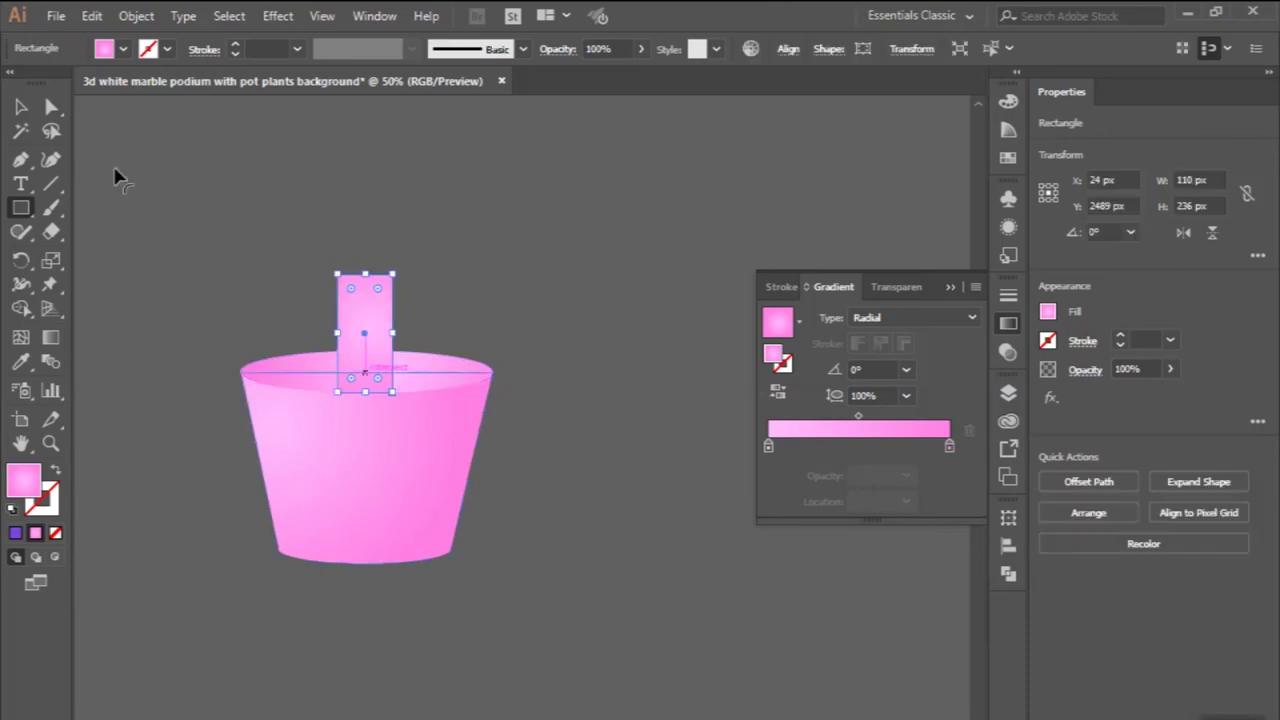
left_click(25, 110)
left_click_drag(365, 274, 365, 224)
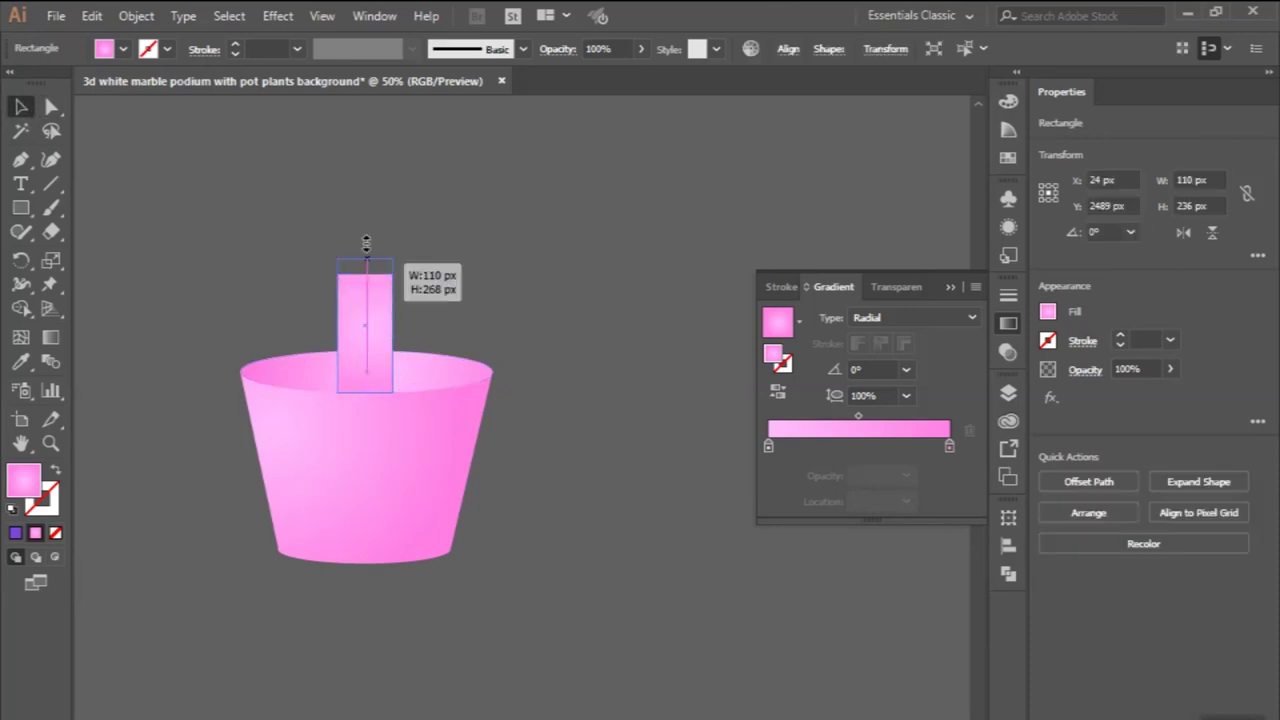
- Colour the stem gradient from yellow-green bdff2a to dark green 0a6a00
double_click(768, 446)
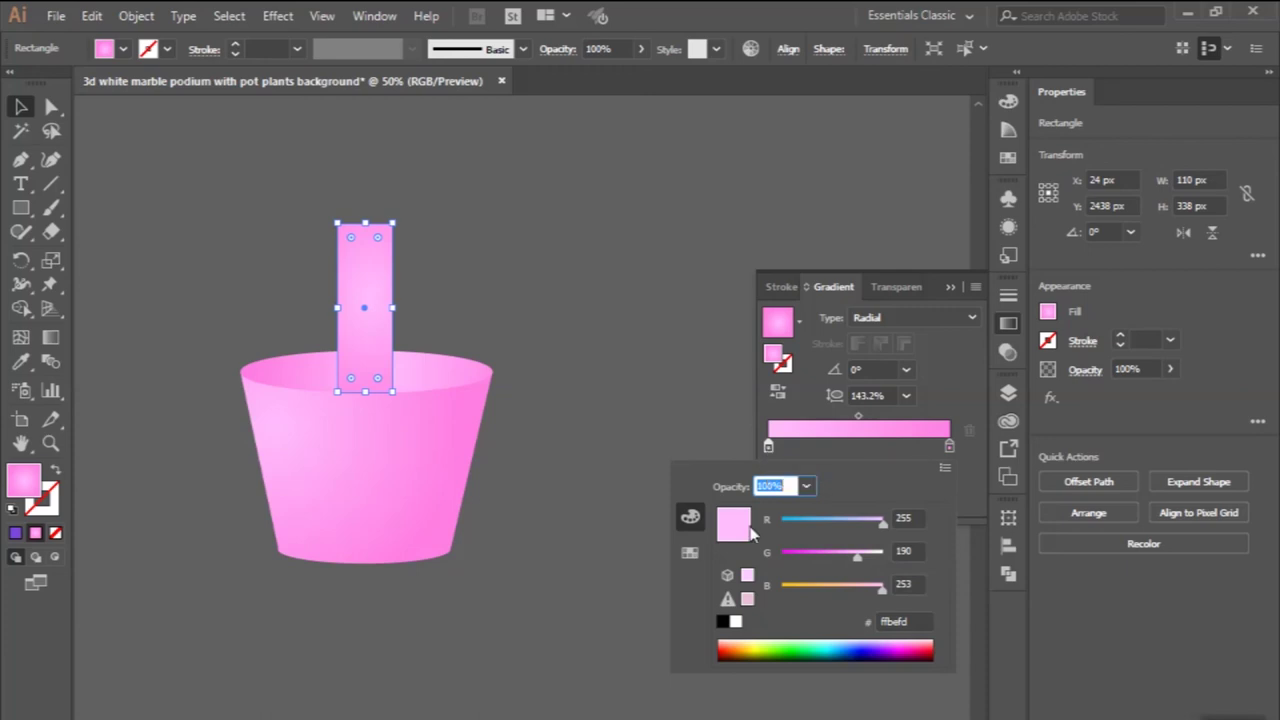
left_click(893, 620)
type("bdff2a")
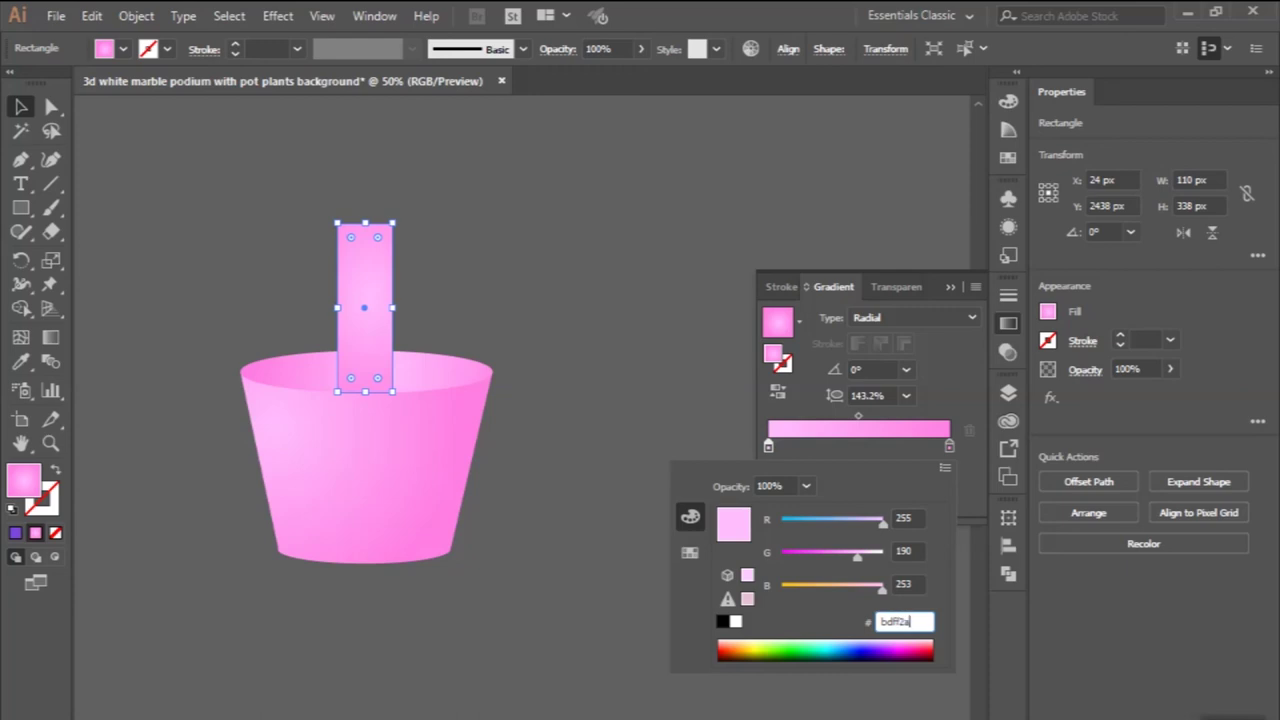
key("Return")
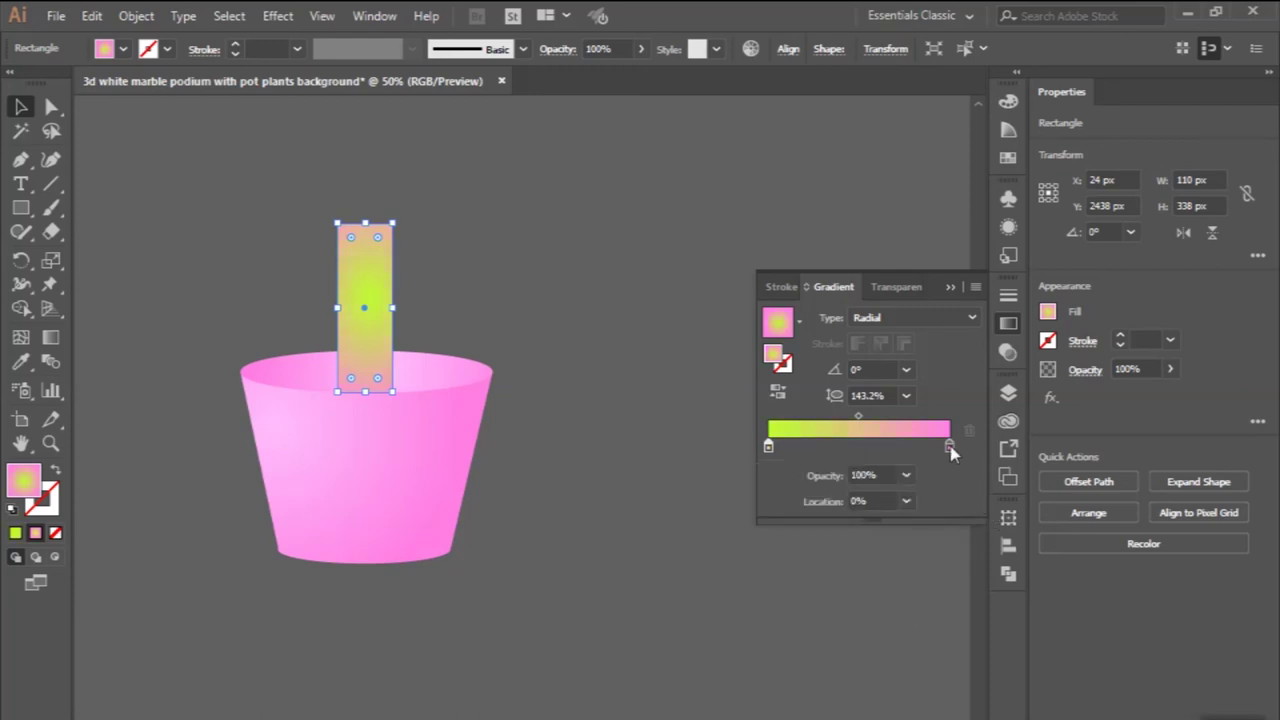
double_click(950, 449)
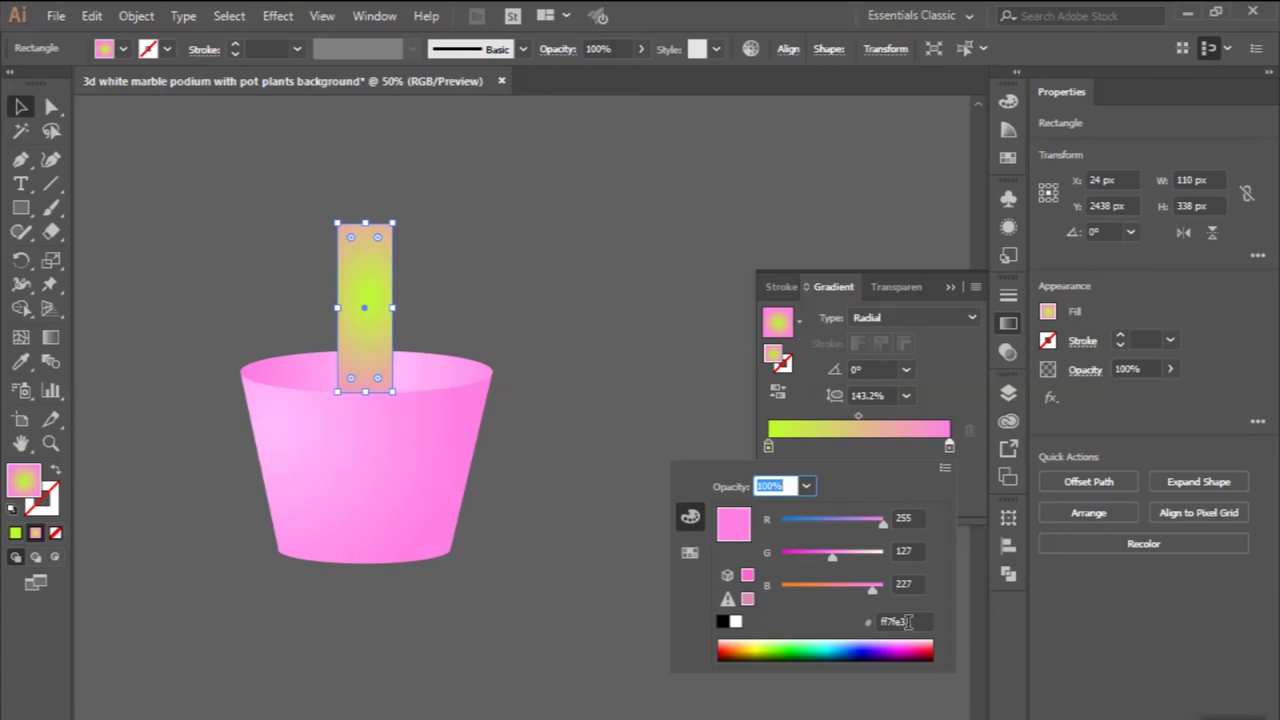
left_click(910, 621)
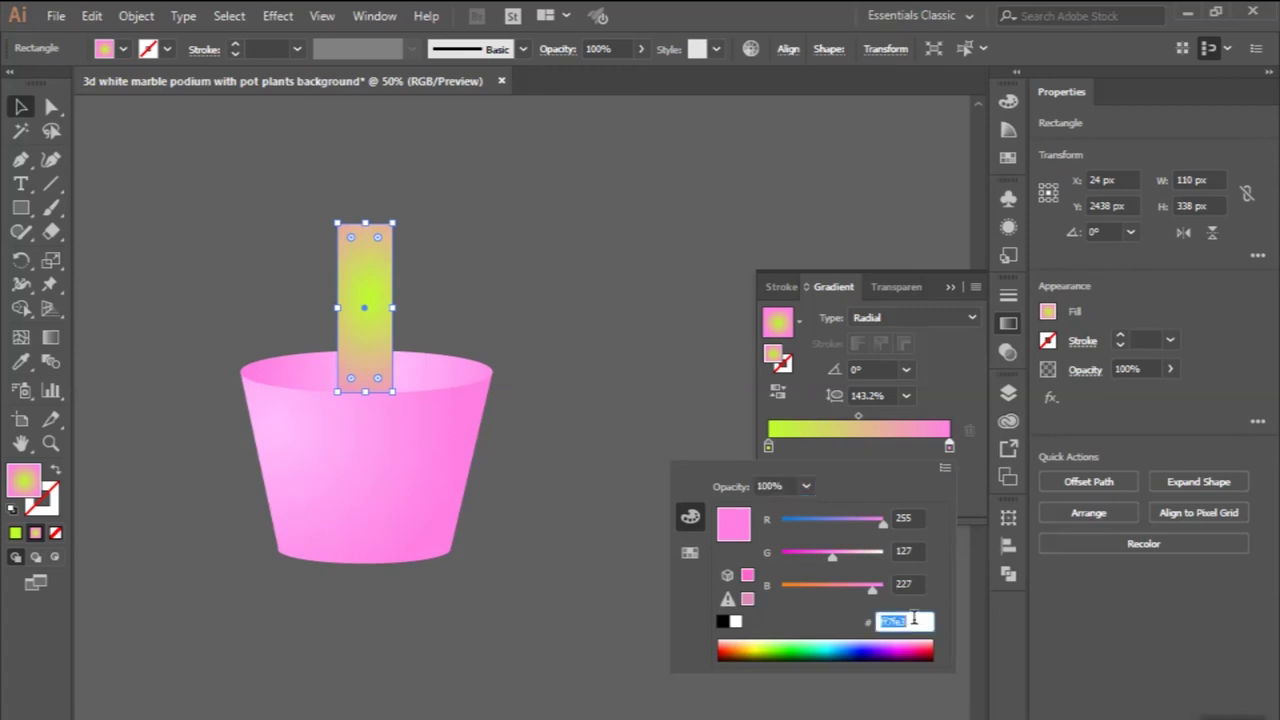
type("0a6a00")
key("Return")
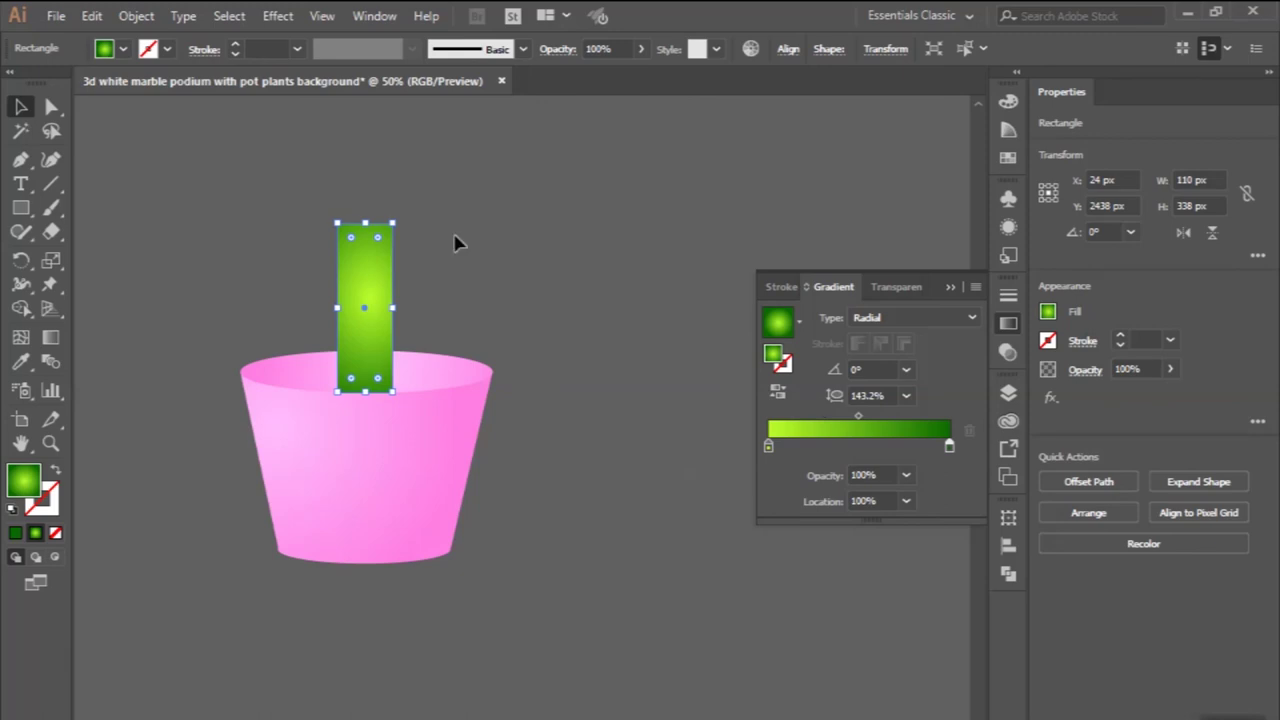
mouse_move(20, 207)
left_mouse_down()
mouse_move(78, 232)
mouse_move(85, 256)
left_mouse_up()
- Draw a green radial-gradient circle, highlight its upper left, and place it atop the stem
left_click_drag(214, 222, 252, 279)
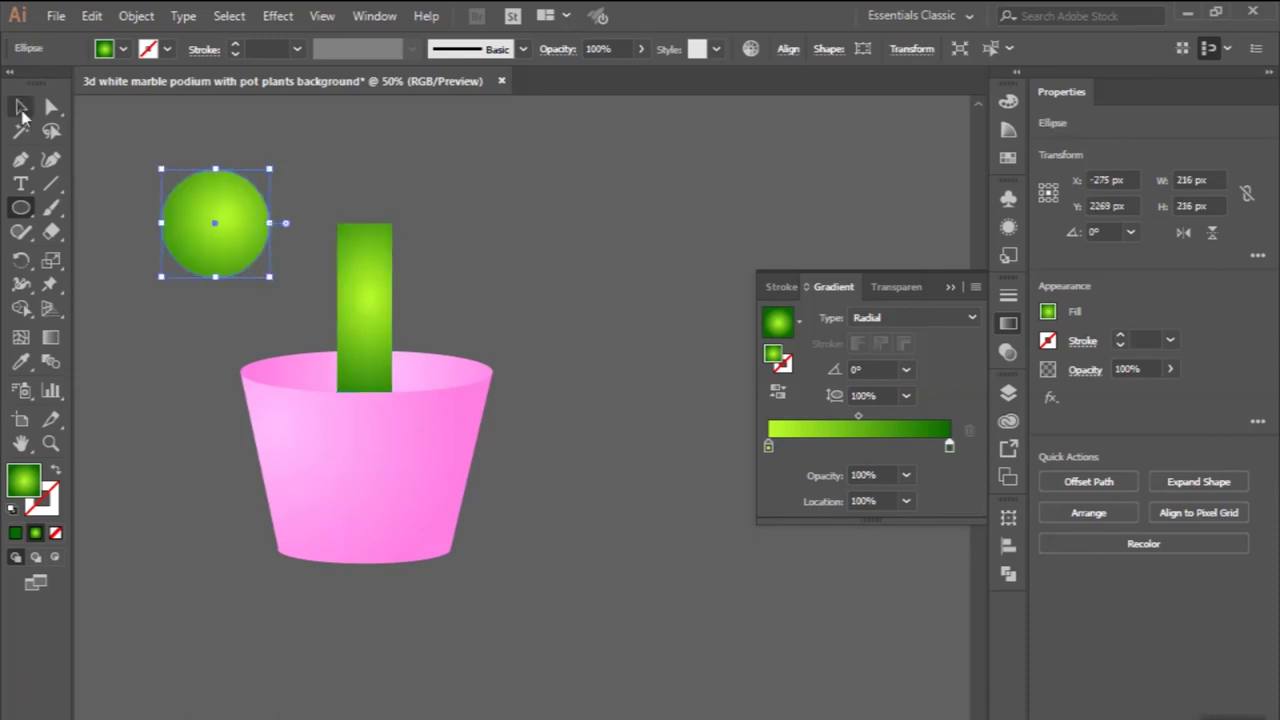
left_click(60, 334)
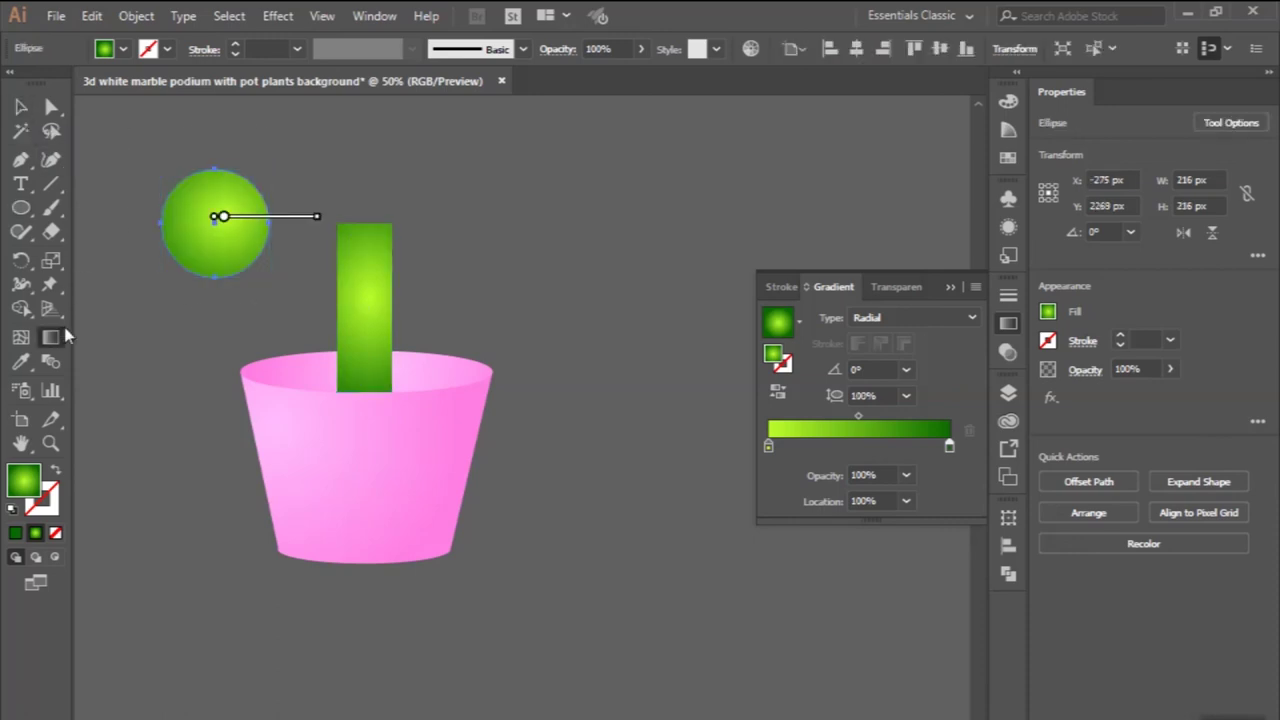
mouse_move(260, 220)
left_mouse_down()
mouse_move(222, 215)
mouse_move(221, 203)
left_mouse_up()
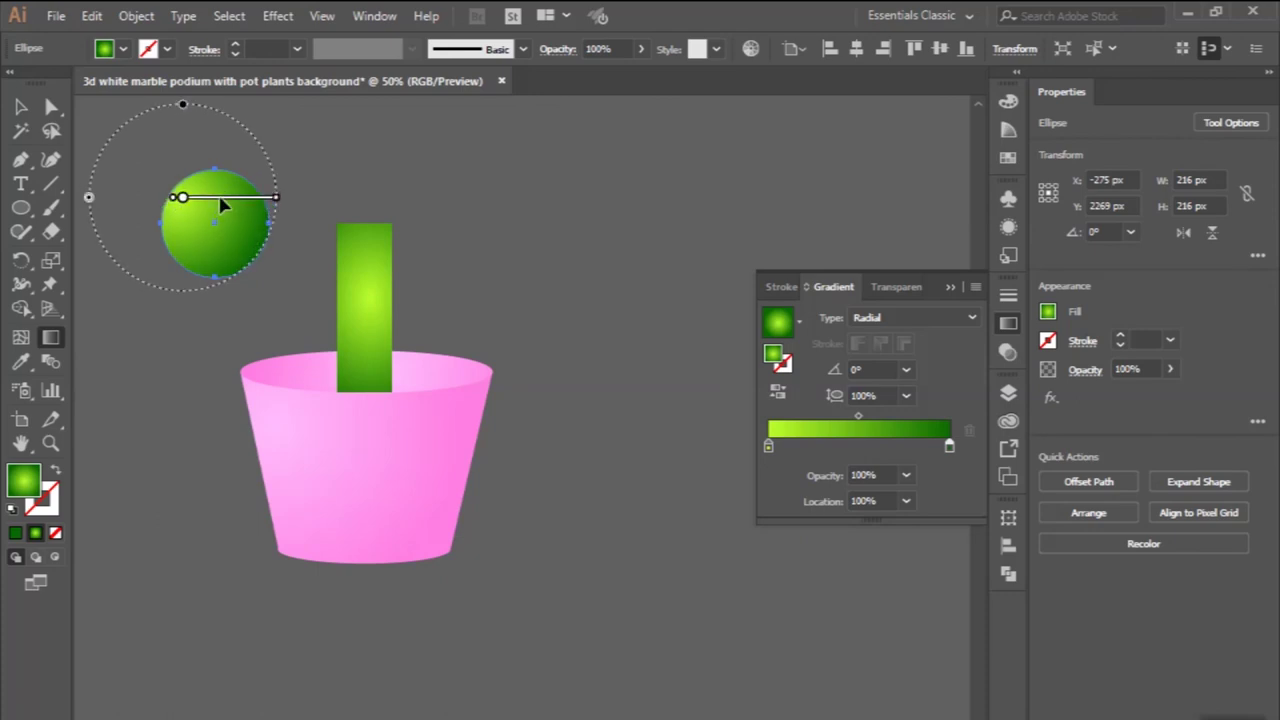
left_click(21, 105)
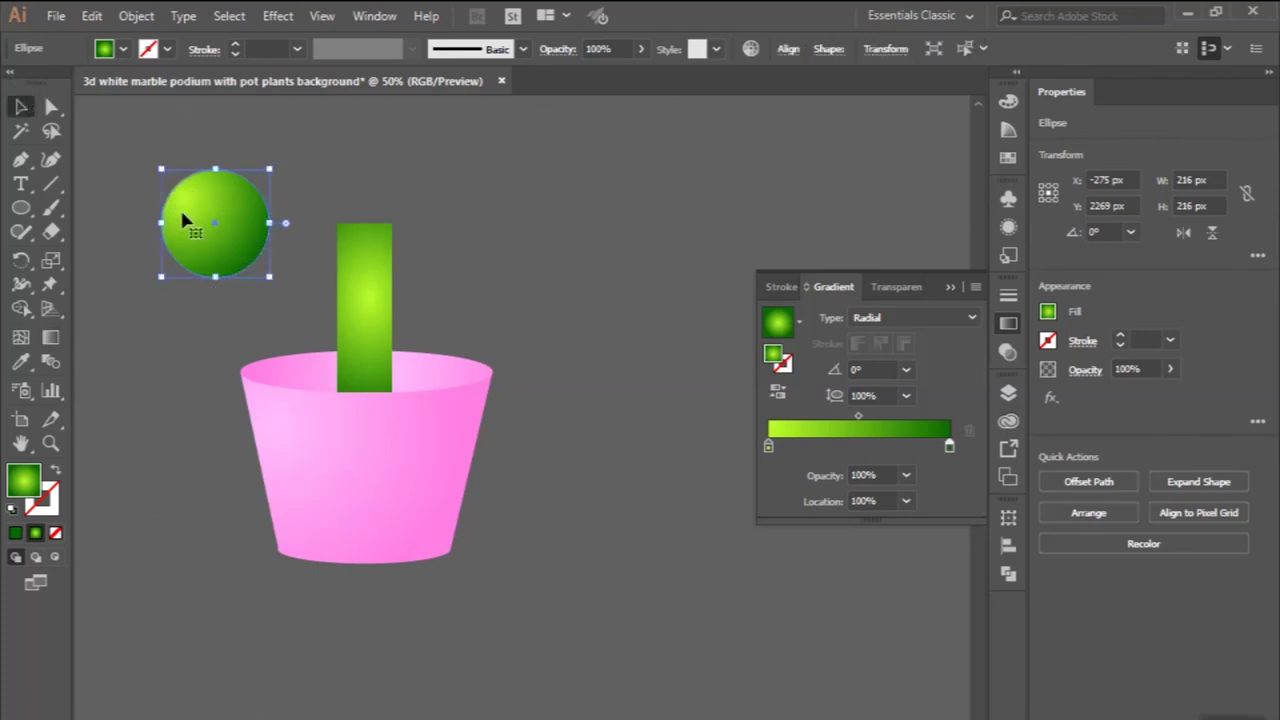
left_click_drag(195, 232, 345, 220)
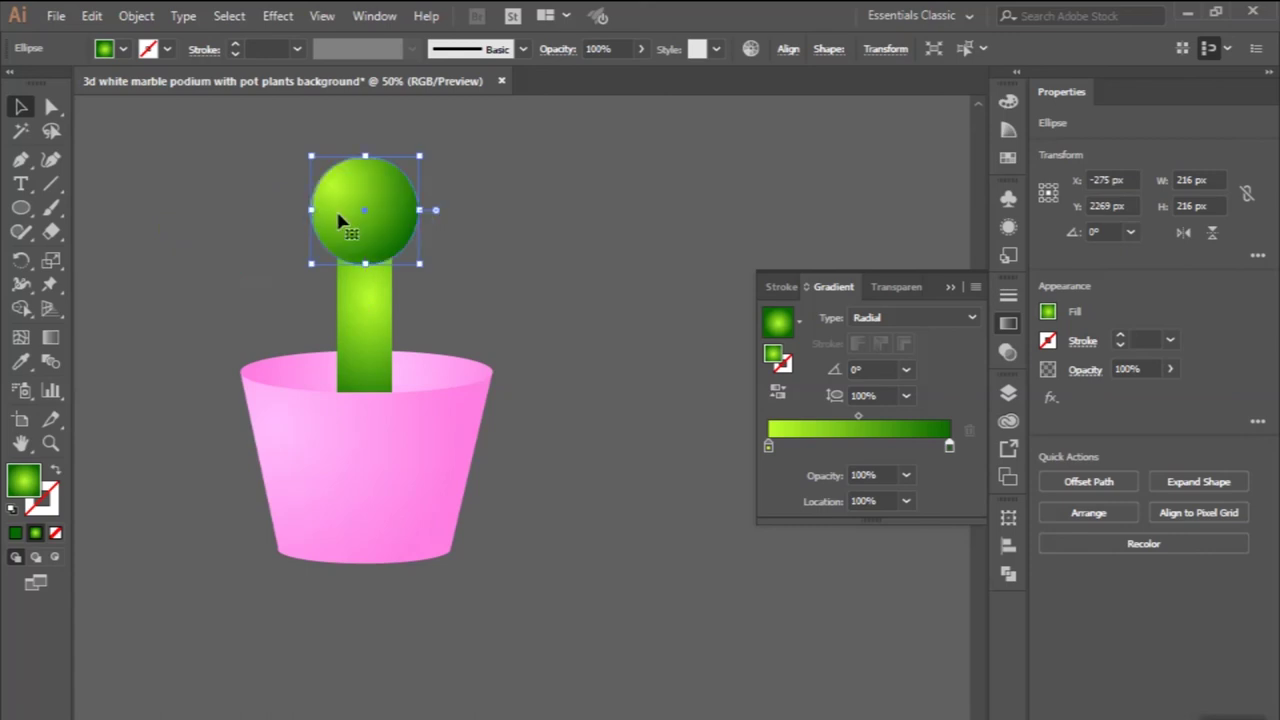
- Switch the stem's gradient to linear and add a colour stop at 67.3%
left_click(383, 343)
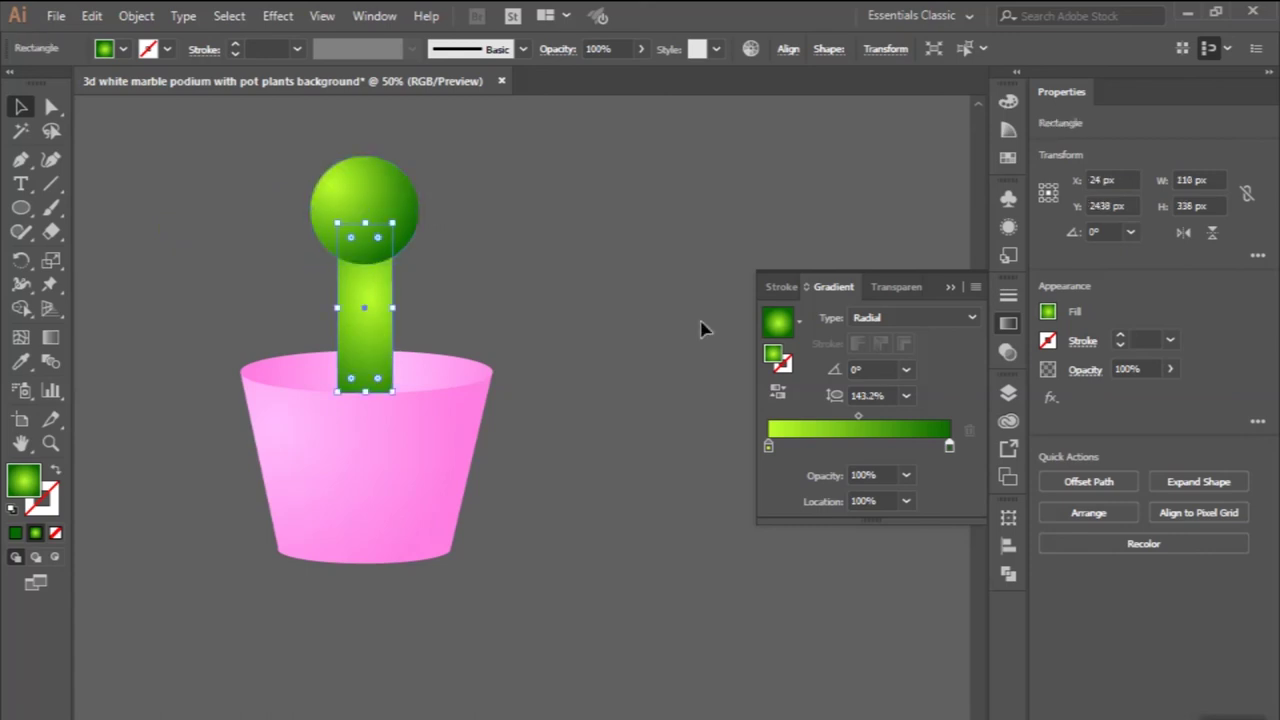
left_click(880, 317)
left_click(868, 338)
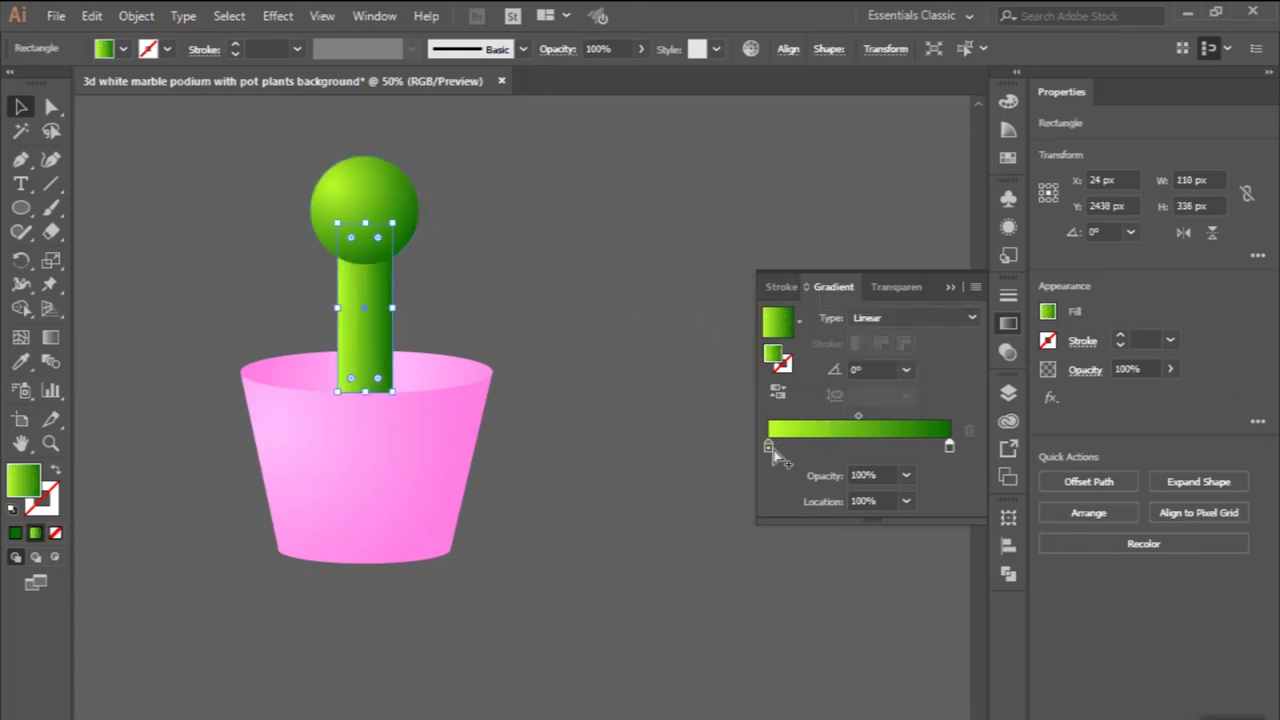
left_click(891, 445)
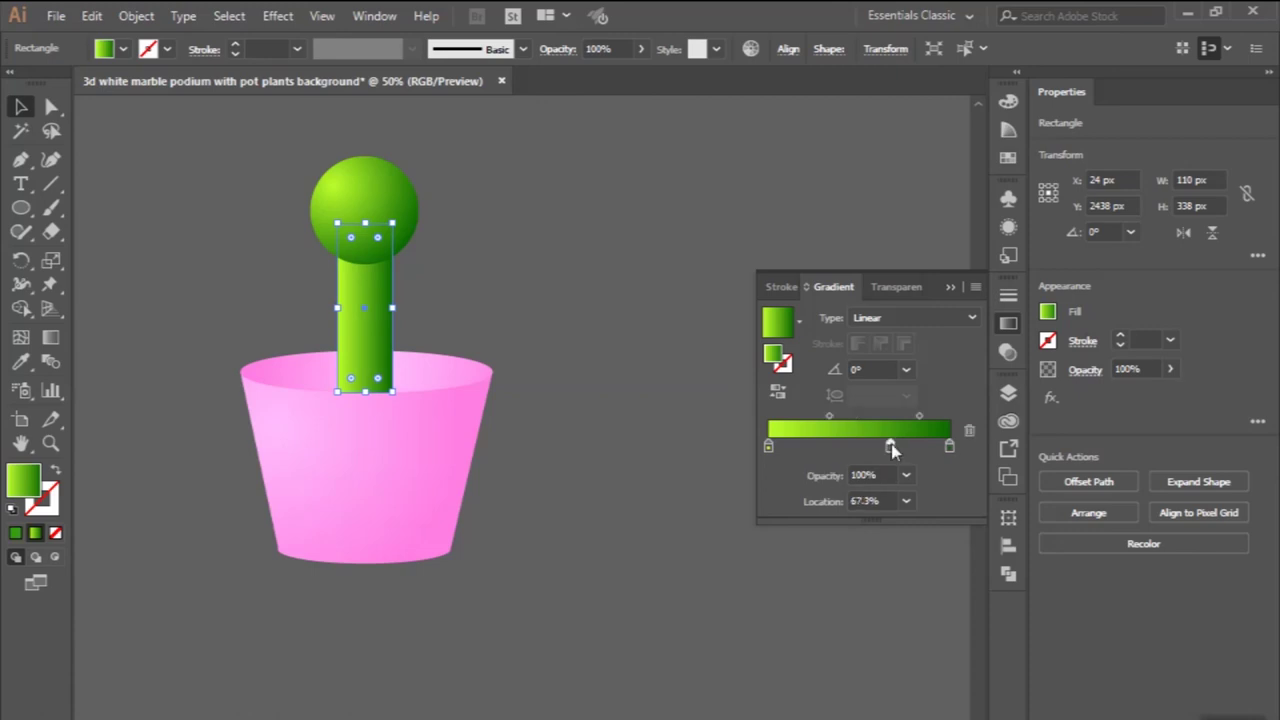
- Rearrange the stem gradient's stops and set the middle stop's location to 50%
mouse_move(891, 445)
left_mouse_down()
mouse_move(835, 446)
mouse_move(874, 446)
left_mouse_up()
left_click_drag(836, 447, 768, 446)
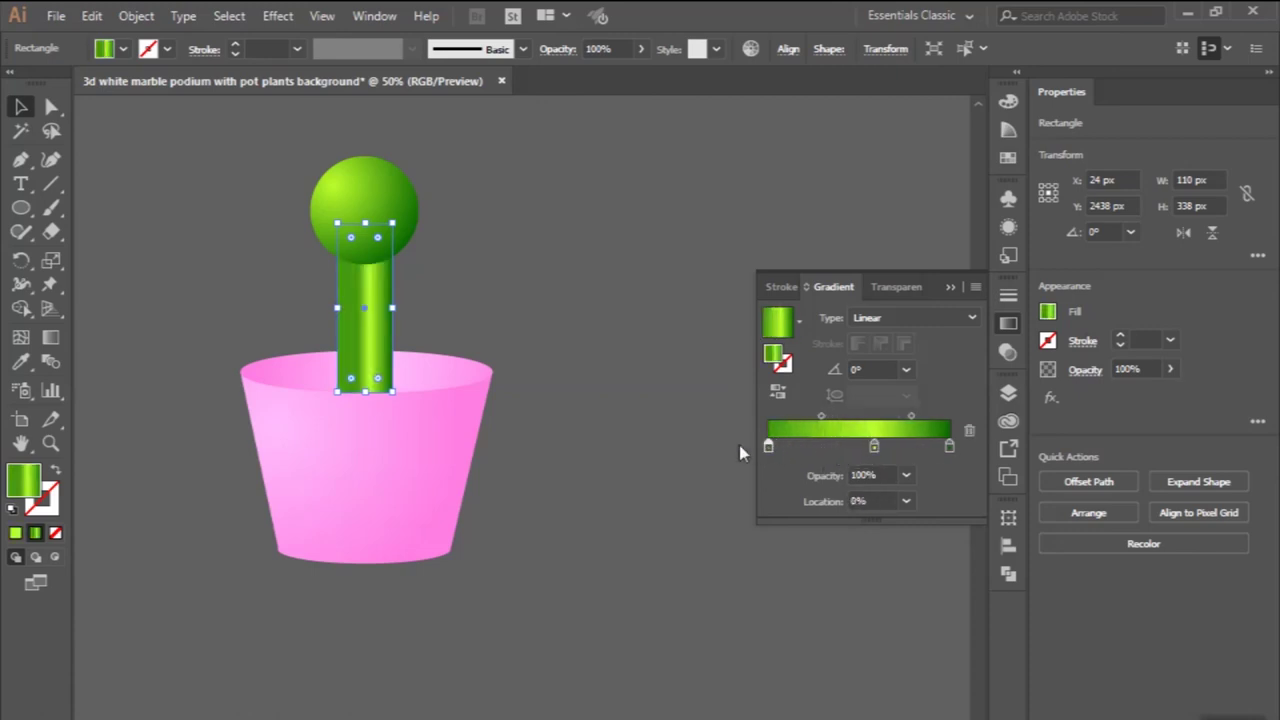
left_click(875, 450)
left_click(905, 501)
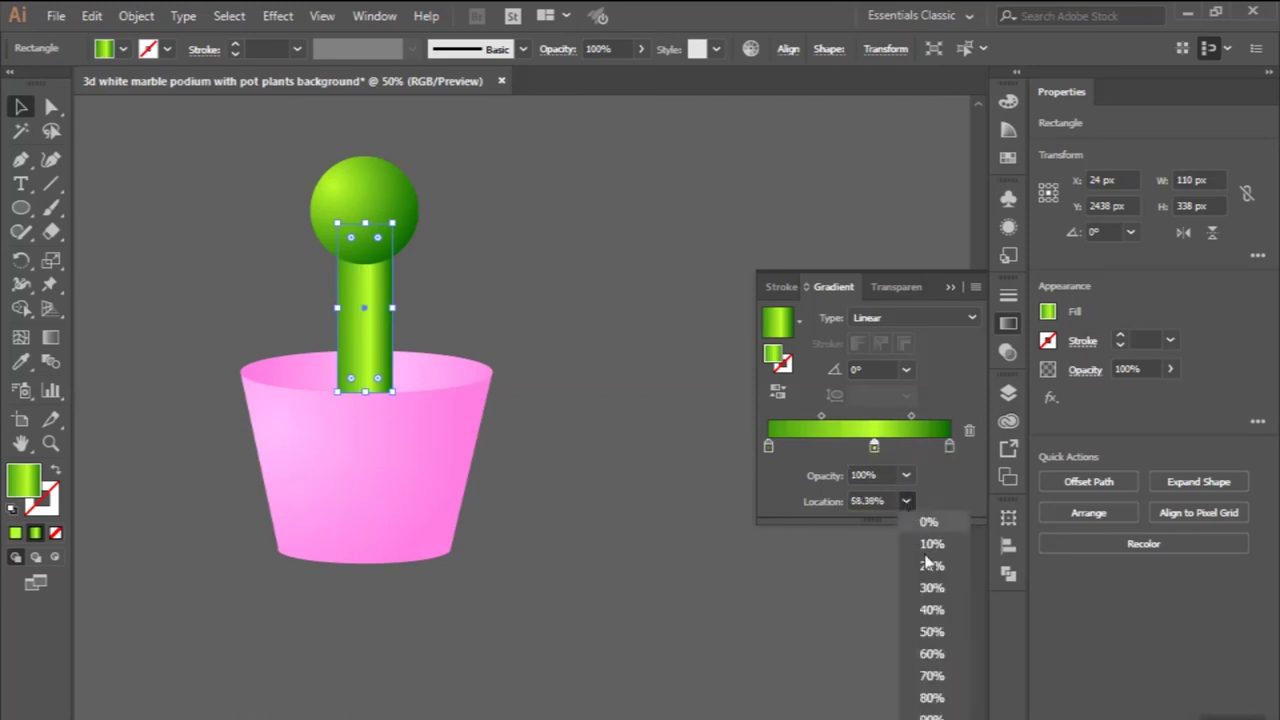
left_click(922, 630)
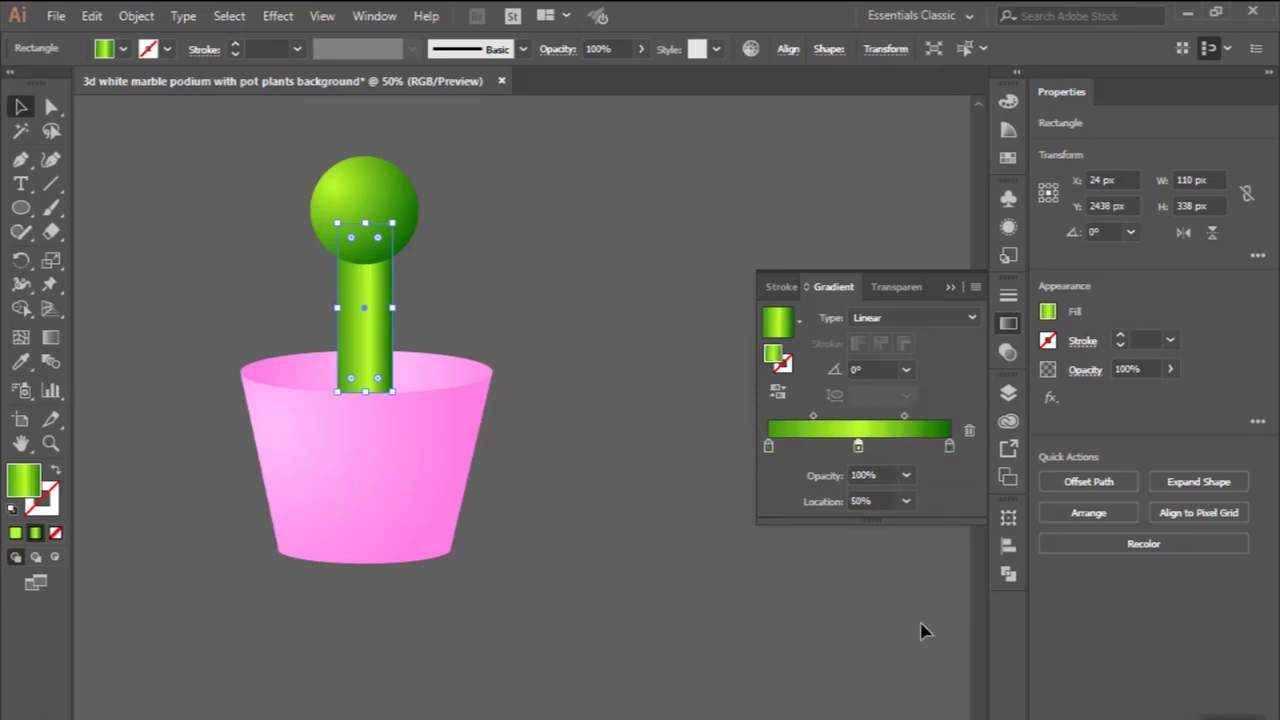
left_click(575, 388)
scroll(575, 386, "down", 3)
scroll(575, 386, "up", 2)
scroll(575, 386, "up", 1)
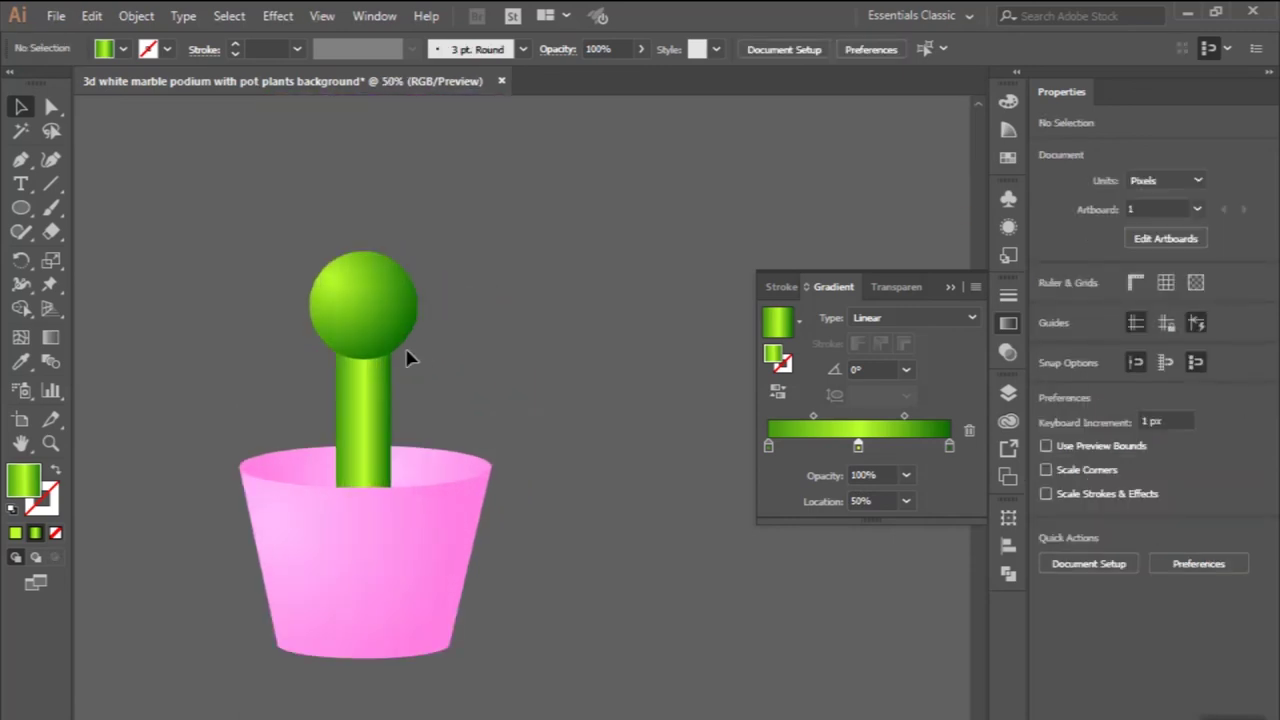
scroll(408, 358, "up", 1)
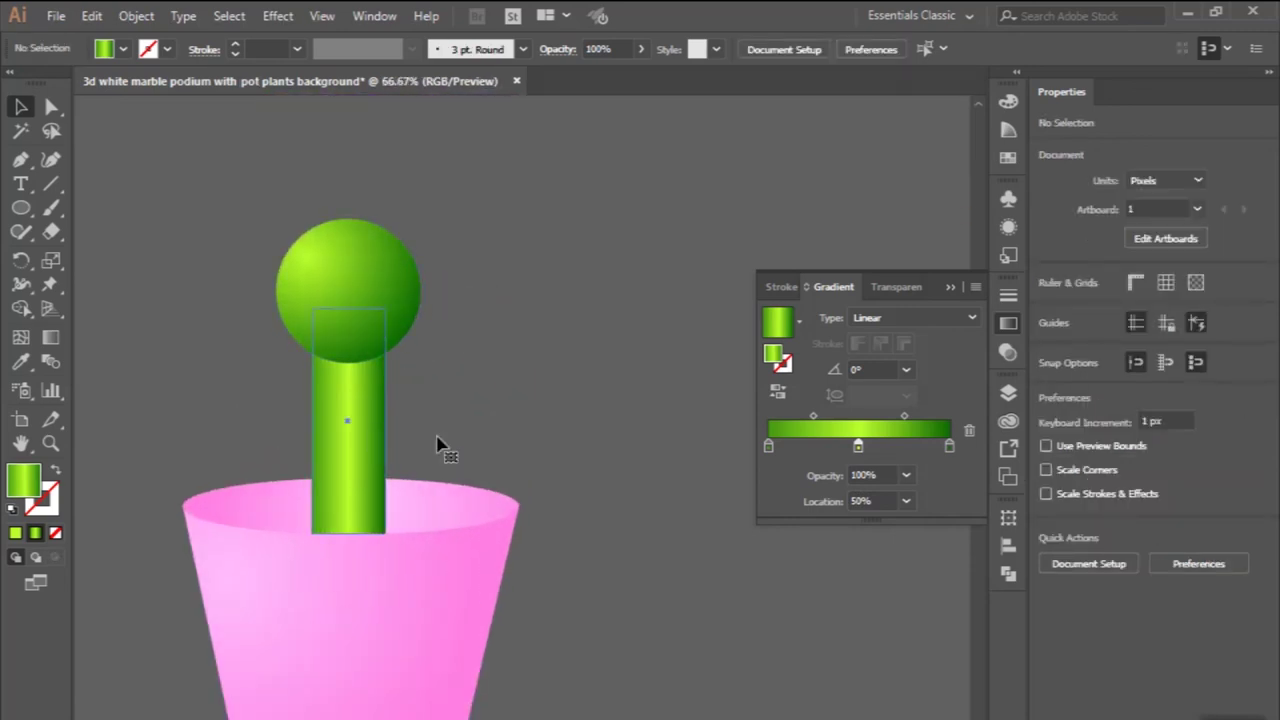
- Slide the stem gradient's middle stop to 30.54% so the highlight sits left
left_click(350, 440)
left_click_drag(858, 447, 822, 447)
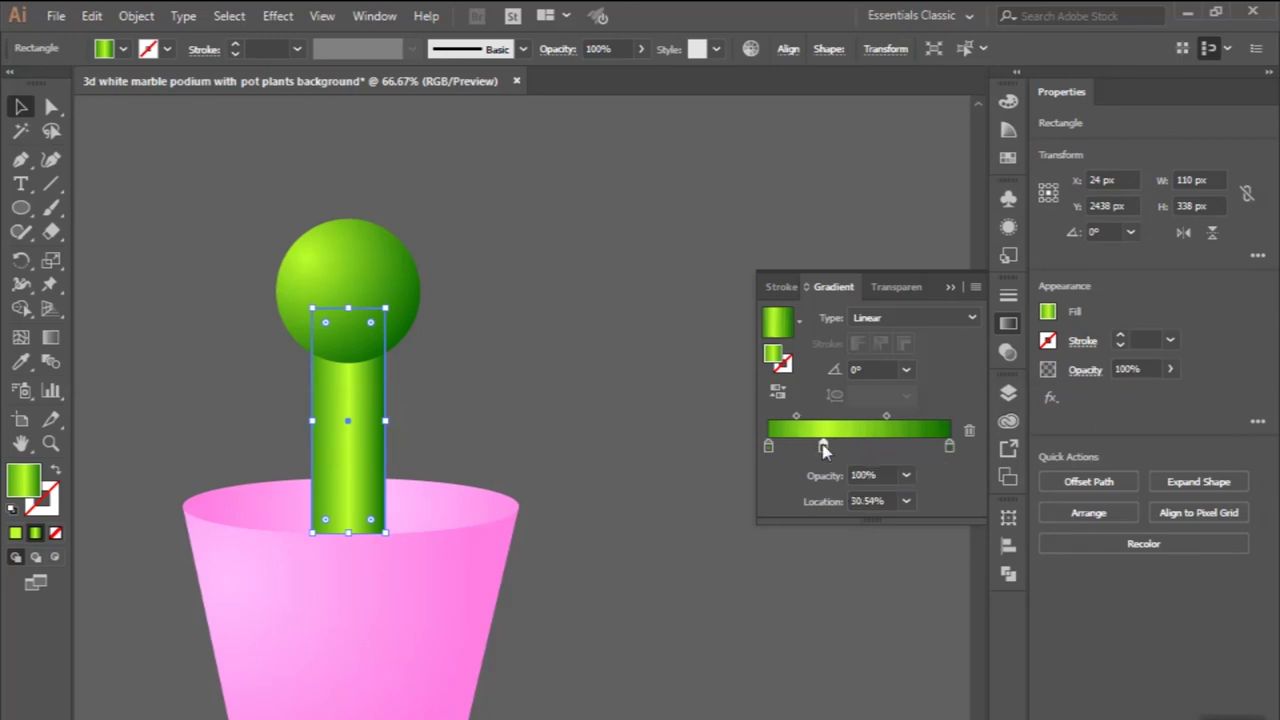
left_click(612, 390)
scroll(612, 390, "down", 2)
scroll(612, 390, "up", 2)
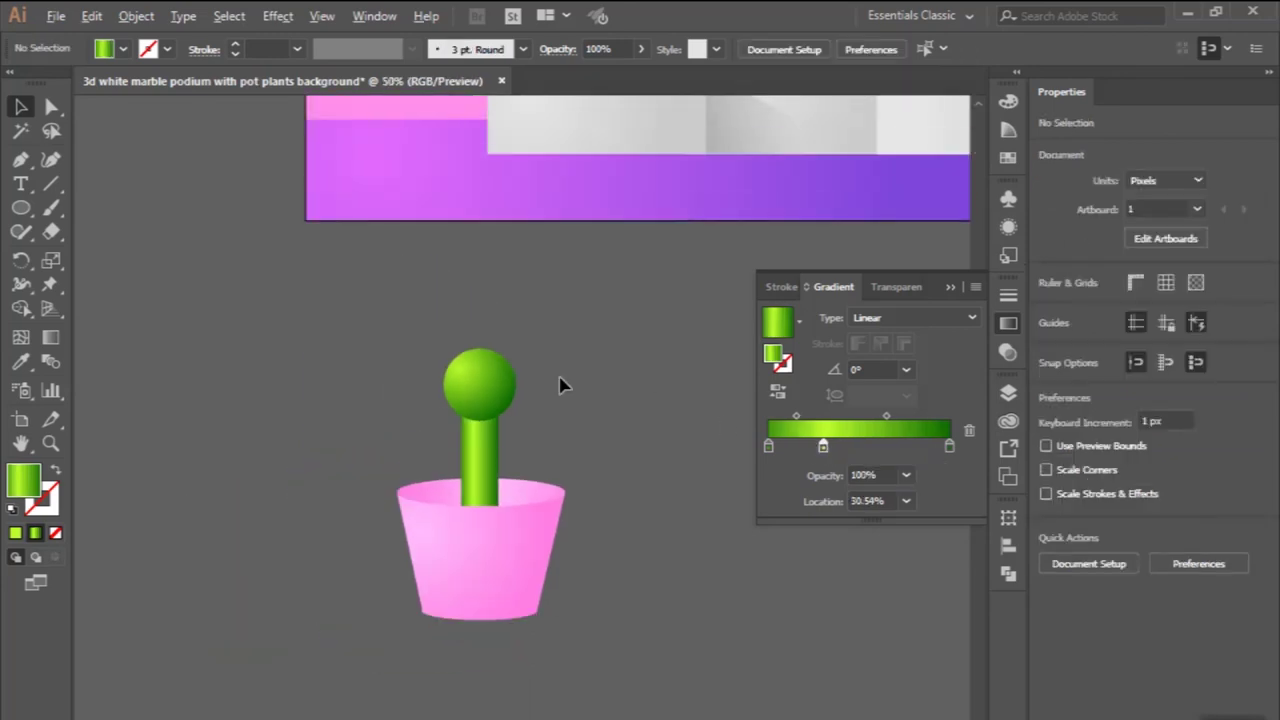
scroll(560, 385, "up", 2)
- Duplicate the green ball to the left and right of the stem
left_click(447, 400)
left_click_drag(423, 411, 337, 457)
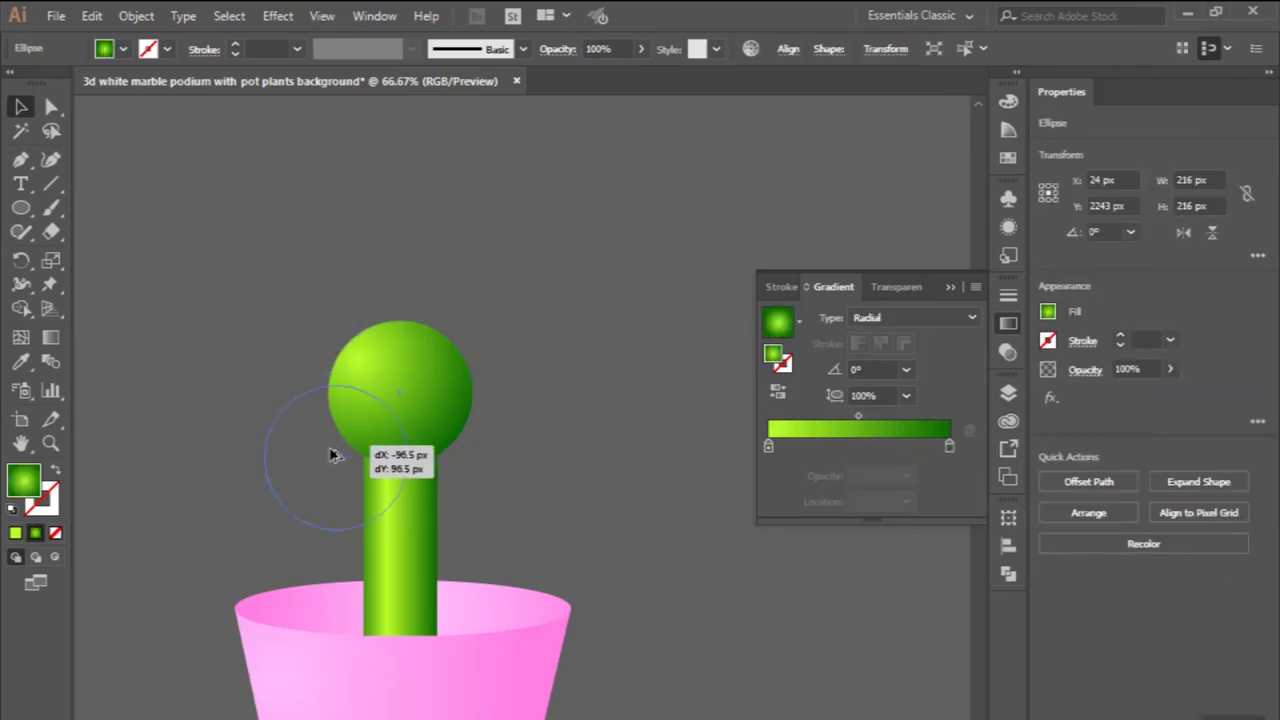
left_click_drag(338, 456, 482, 453)
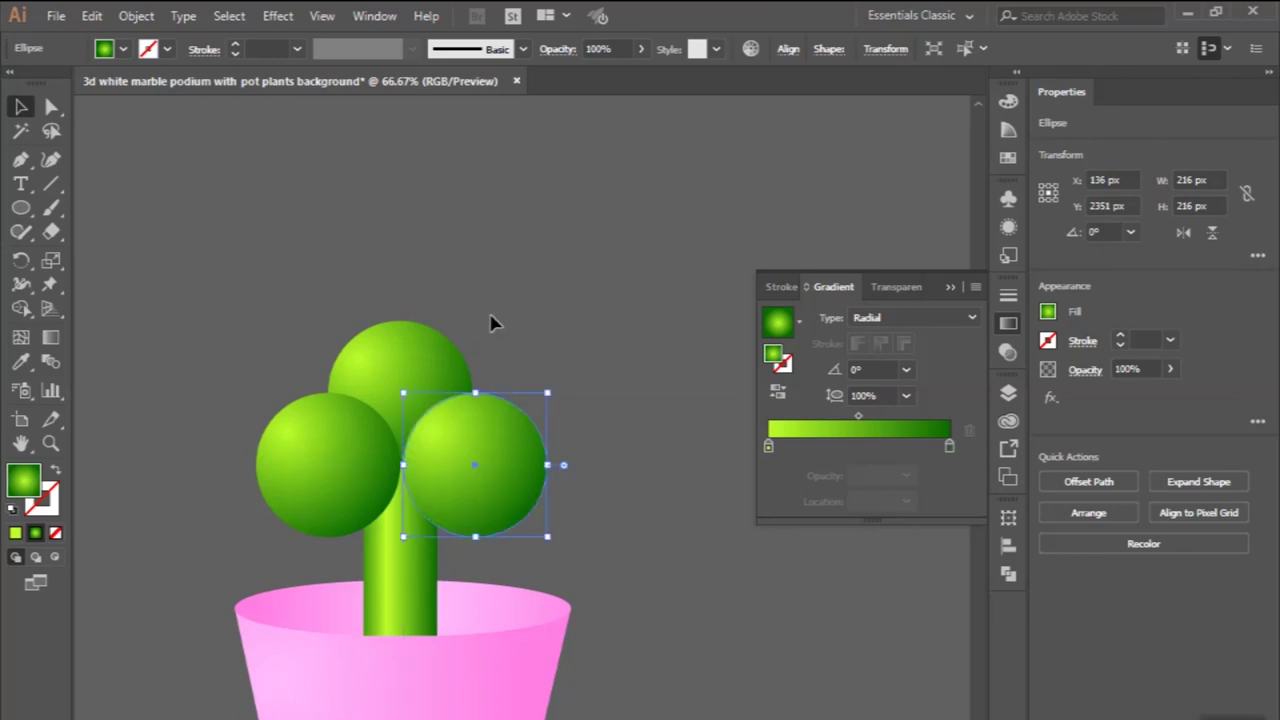
left_click(490, 322)
- Stretch the tree taller and group it with the pot (509.898 × 894.25 px)
key("ctrl+minus")
key("ctrl+minus")
key("ctrl+minus")
key("ctrl+minus")
left_click_drag(395, 315, 531, 474)
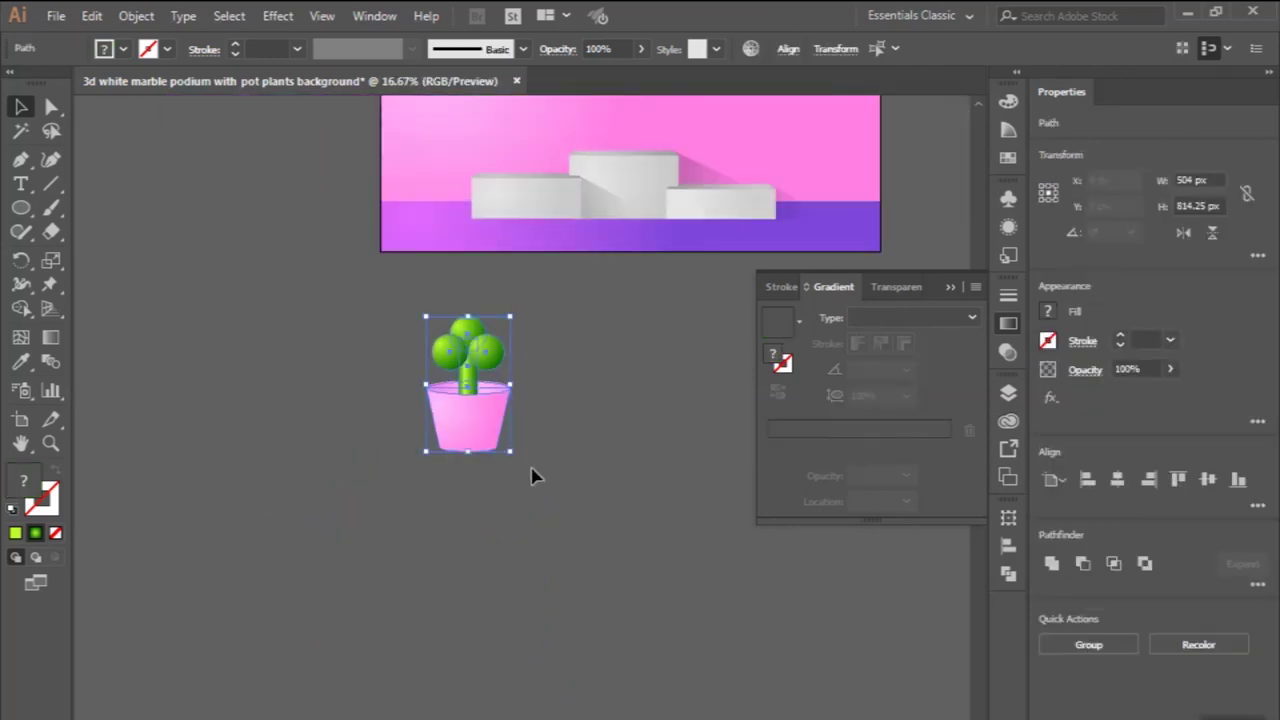
left_click(380, 358)
scroll(380, 358, "up", 2)
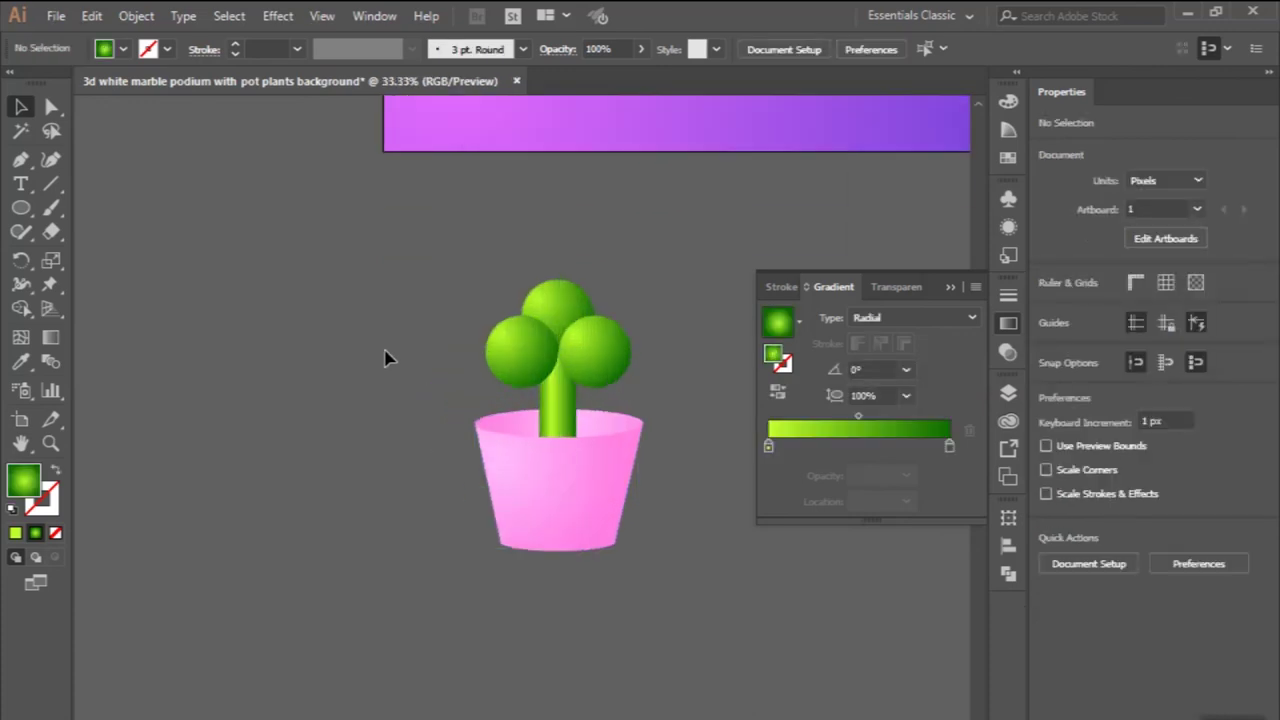
left_click(613, 370)
scroll(610, 368, "up", 1)
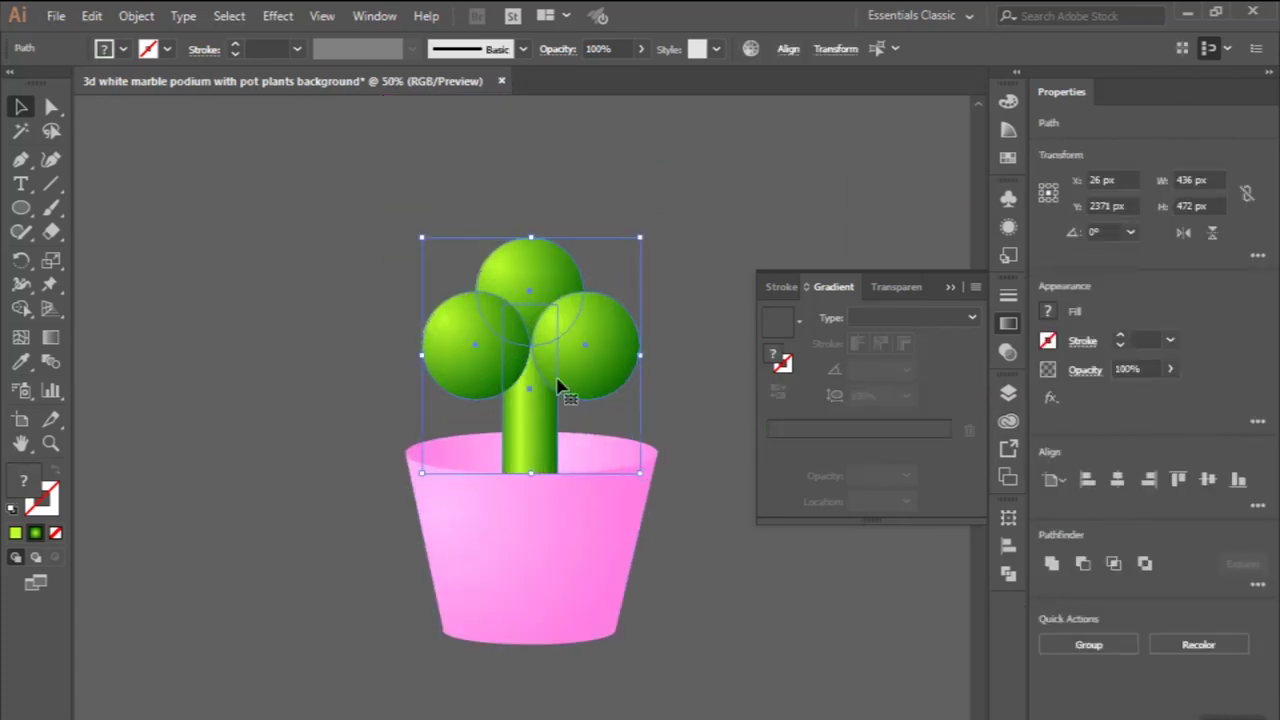
left_click_drag(532, 232, 534, 198)
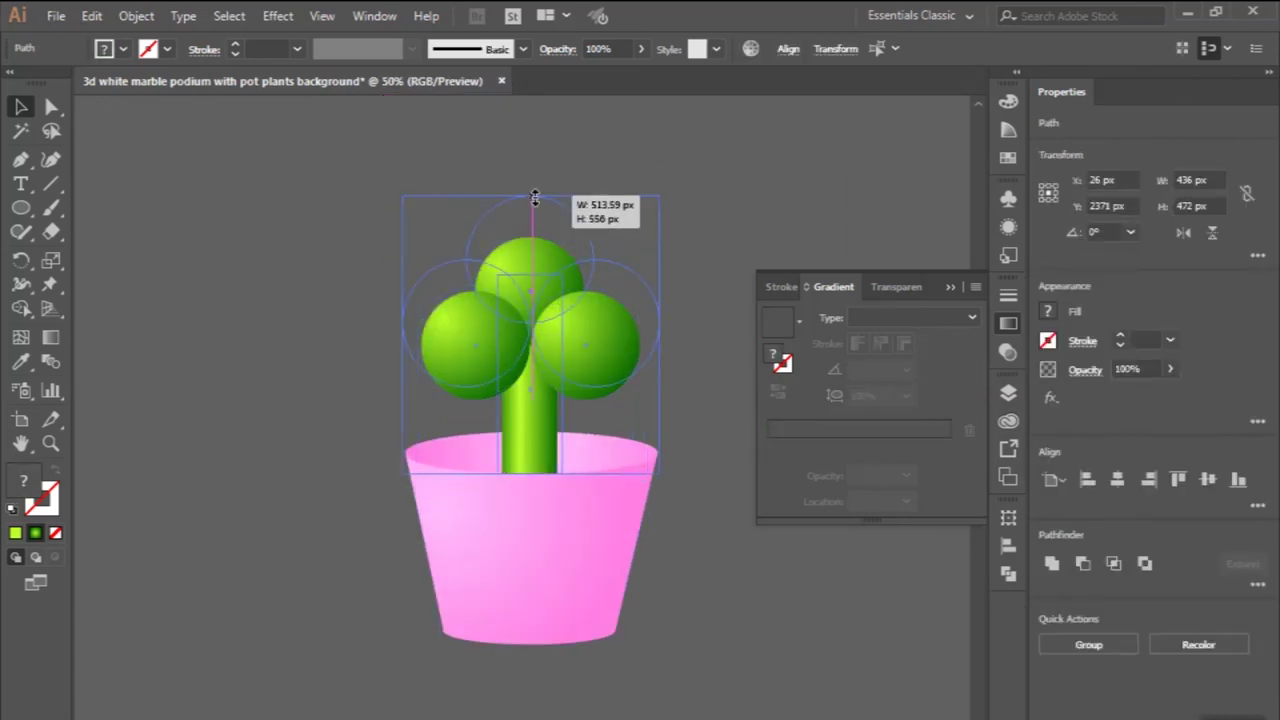
scroll(534, 198, "down", 1)
left_click(575, 427, "shift")
left_click(1088, 644)
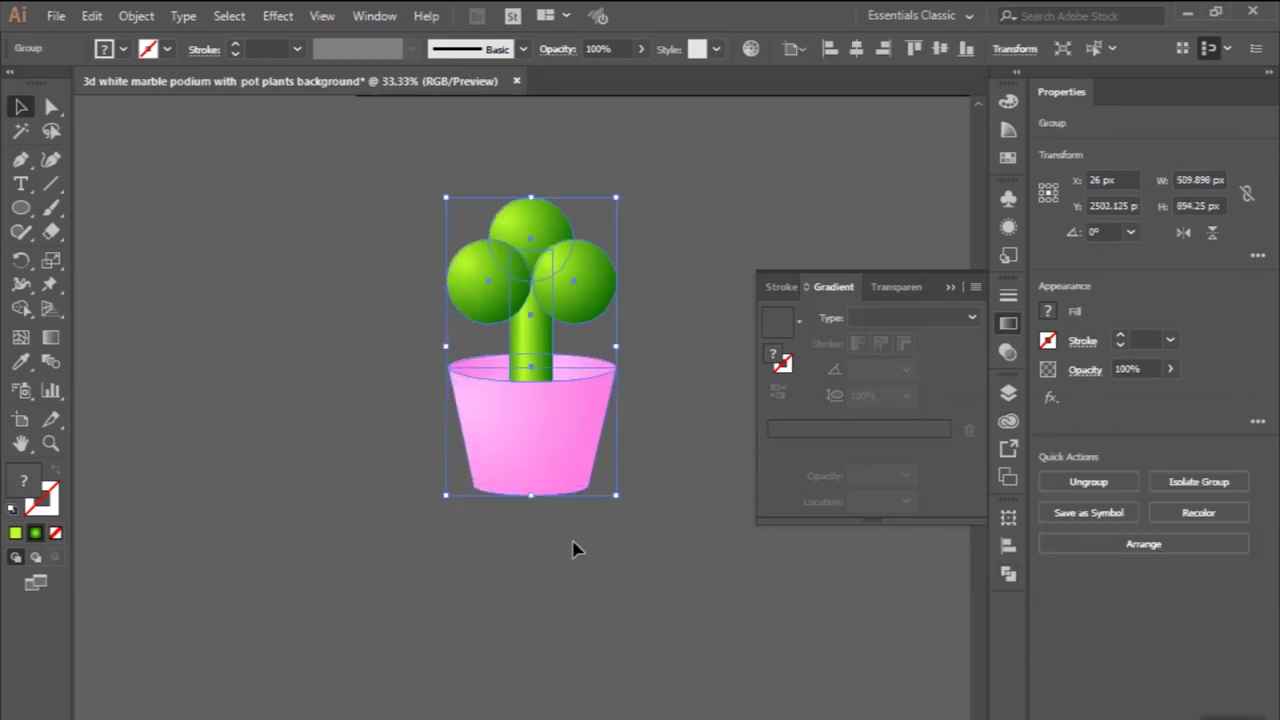
scroll(508, 540, "down", 1)
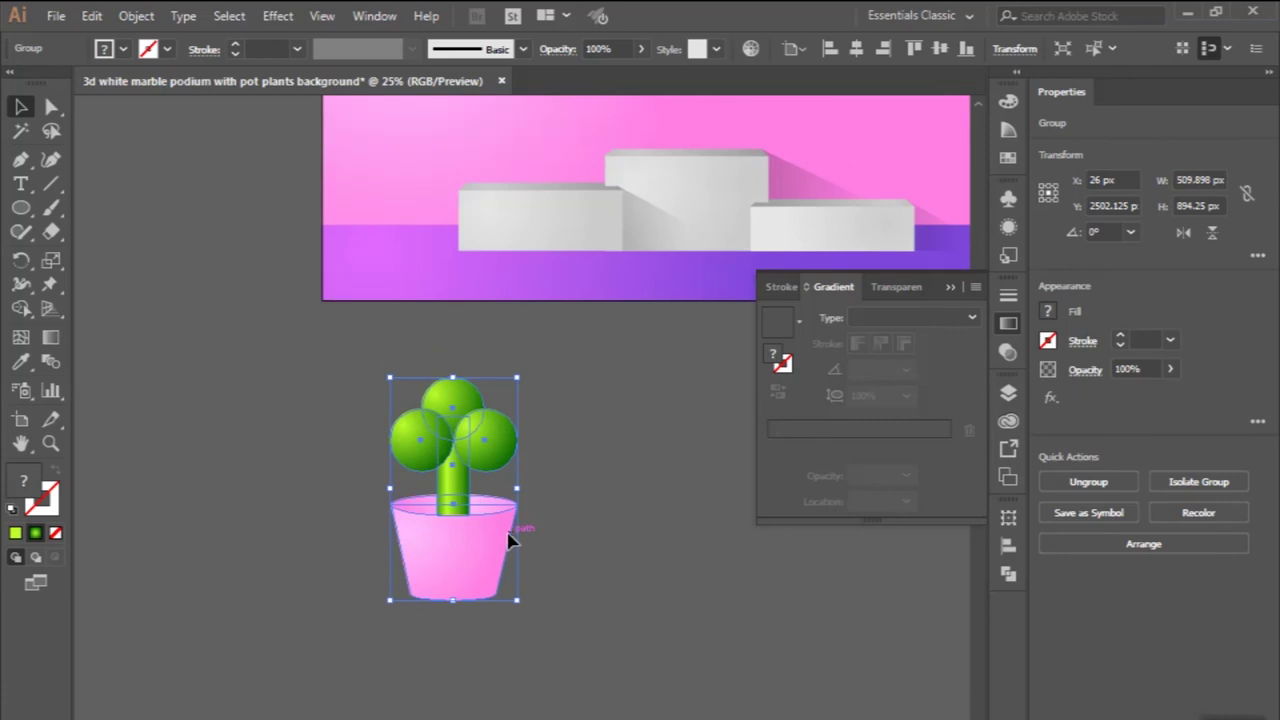
- Move the potted plant onto the artboard's upper left, halve its size, and stand it on the floor
left_click_drag(462, 560, 428, 251)
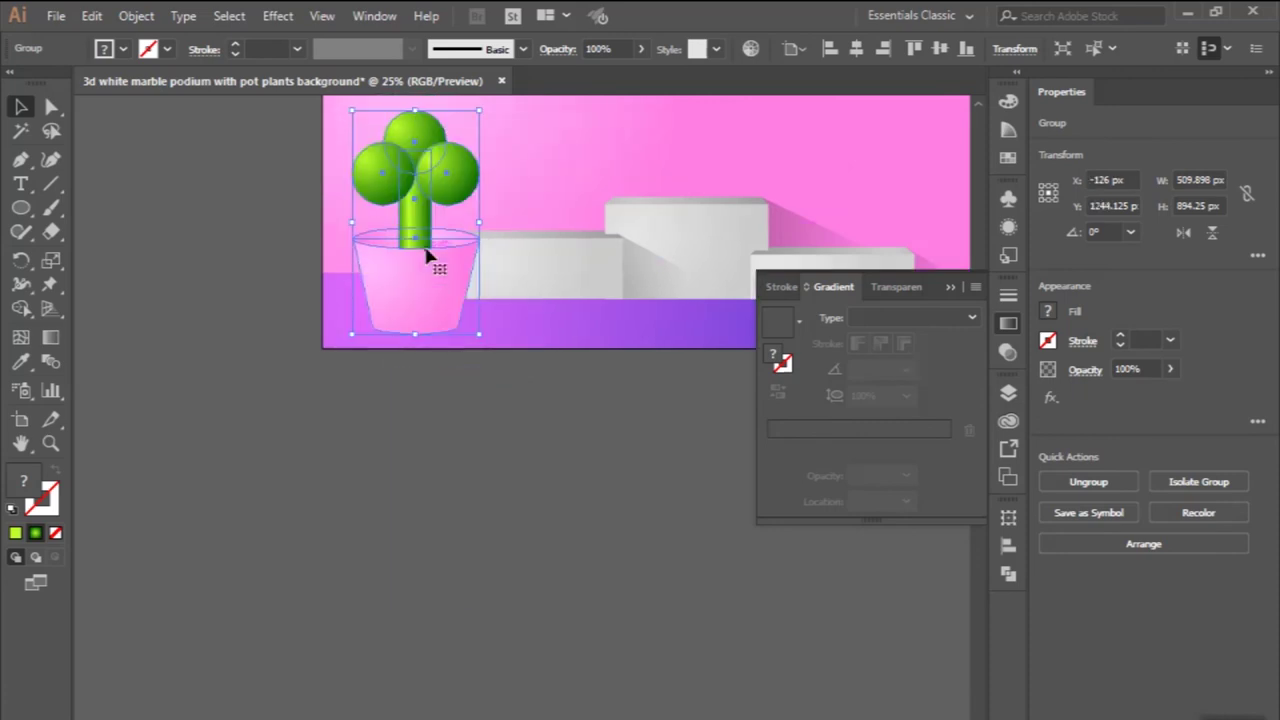
scroll(427, 257, "up", 1)
scroll(427, 257, "up", 1)
left_click_drag(405, 170, 405, 262)
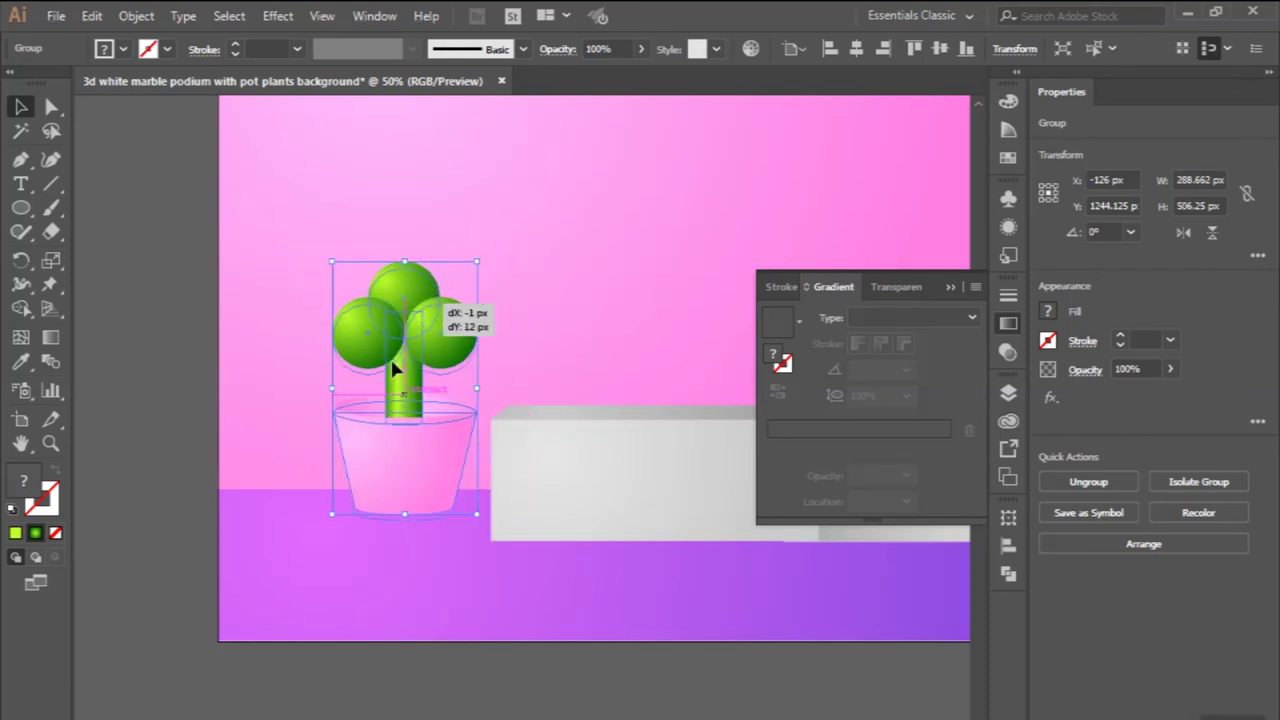
left_click_drag(400, 335, 393, 374)
scroll(393, 374, "down", 3)
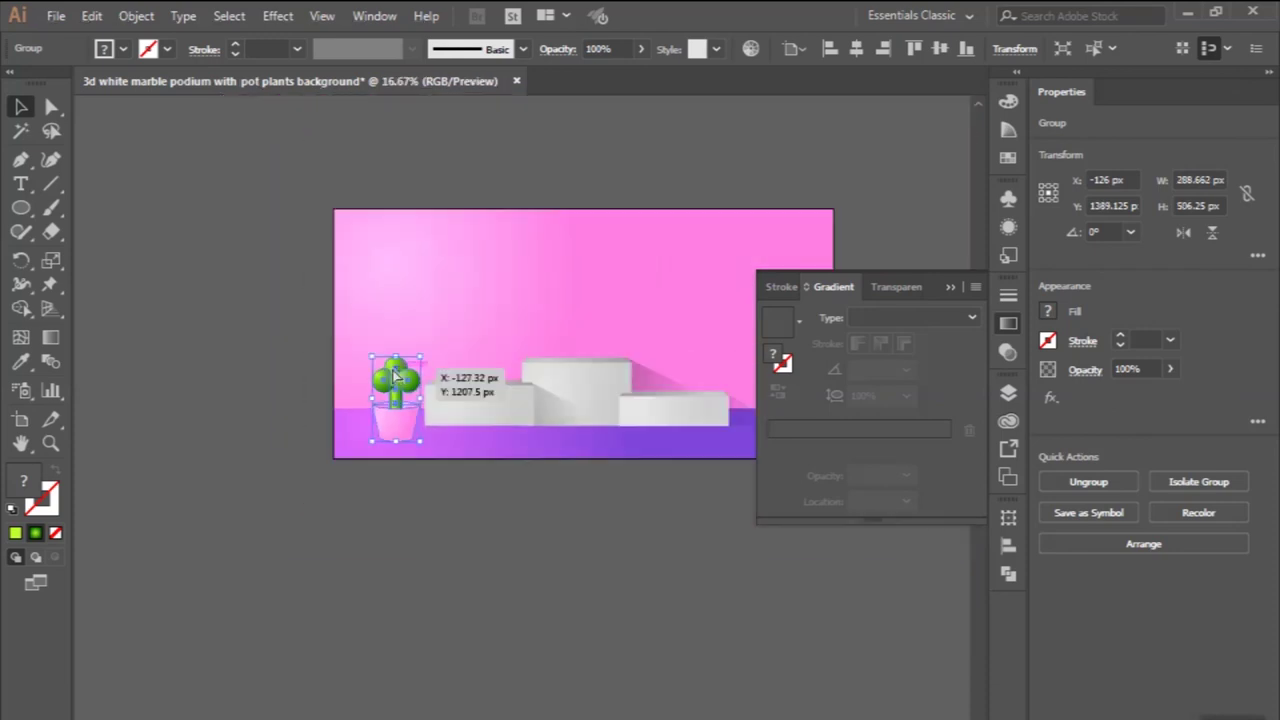
scroll(393, 374, "right", 1)
scroll(393, 374, "right", 1)
- Shrink the podium blocks group slightly
left_click_drag(358, 384, 570, 343)
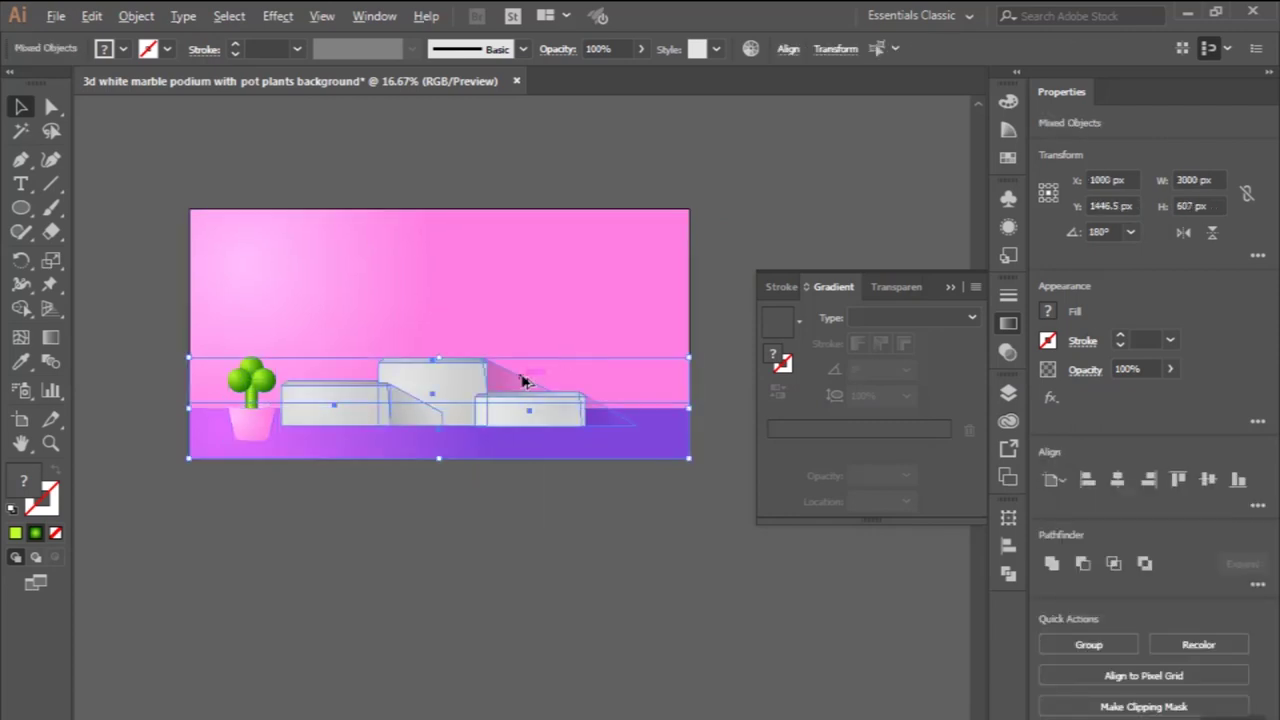
scroll(522, 380, "up", 1)
left_click(397, 374)
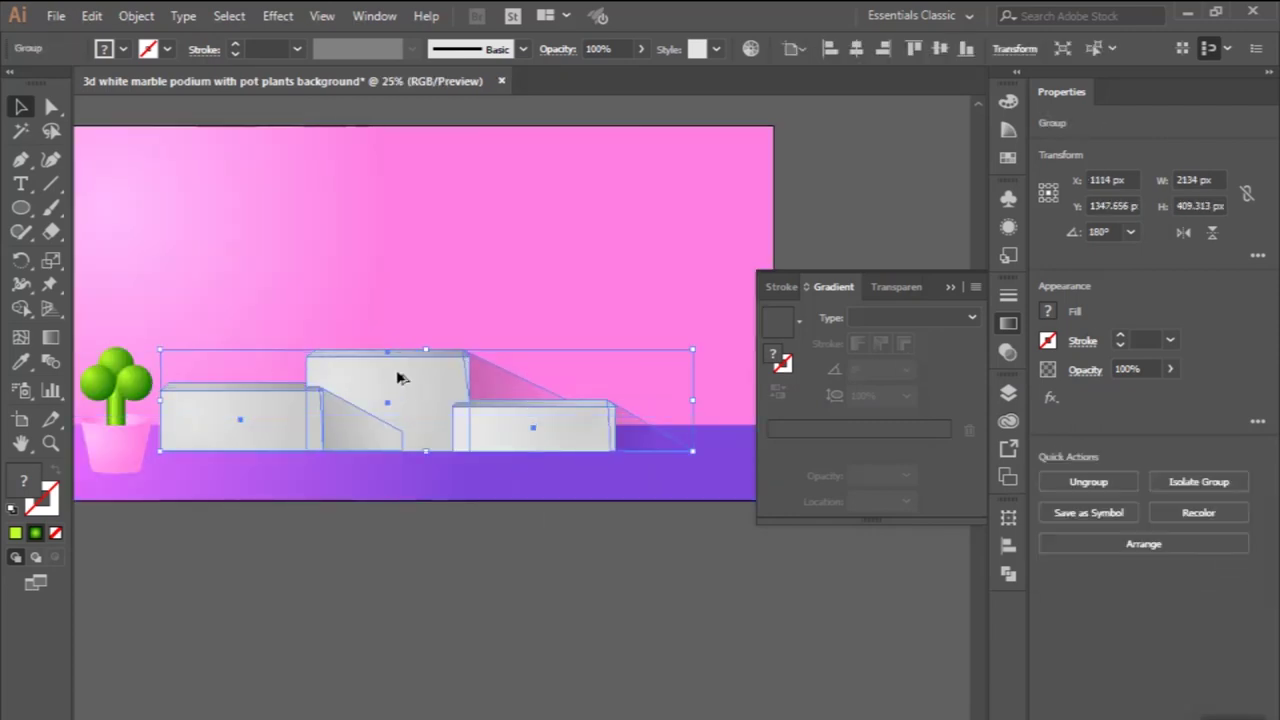
scroll(397, 374, "up", 2)
left_click_drag(457, 331, 456, 341)
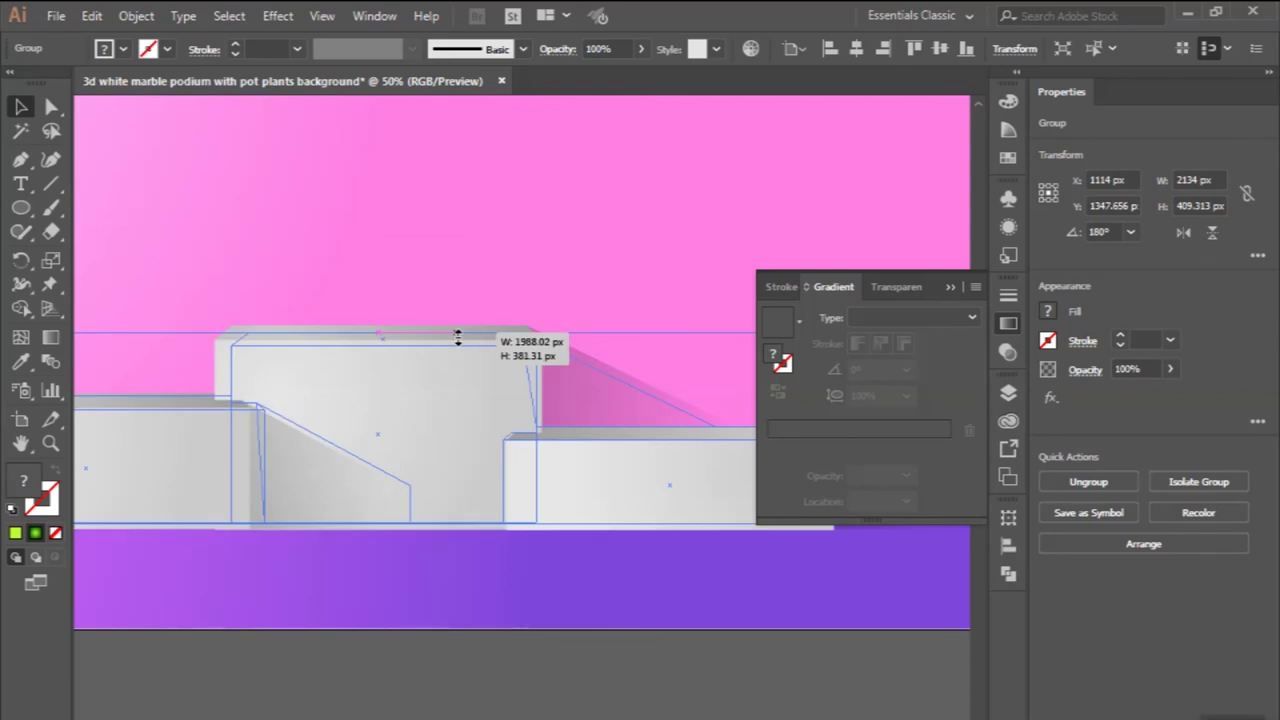
scroll(446, 394, "down", 1)
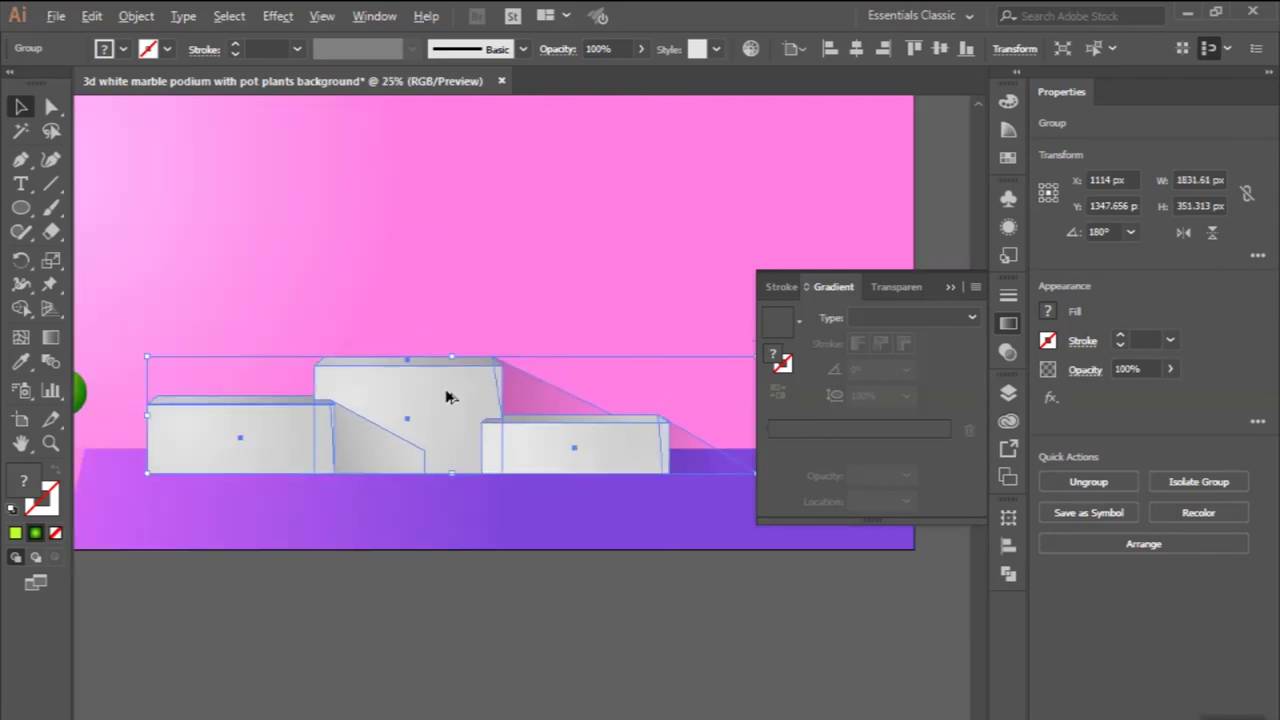
scroll(446, 500, "down", 1)
left_click(447, 543)
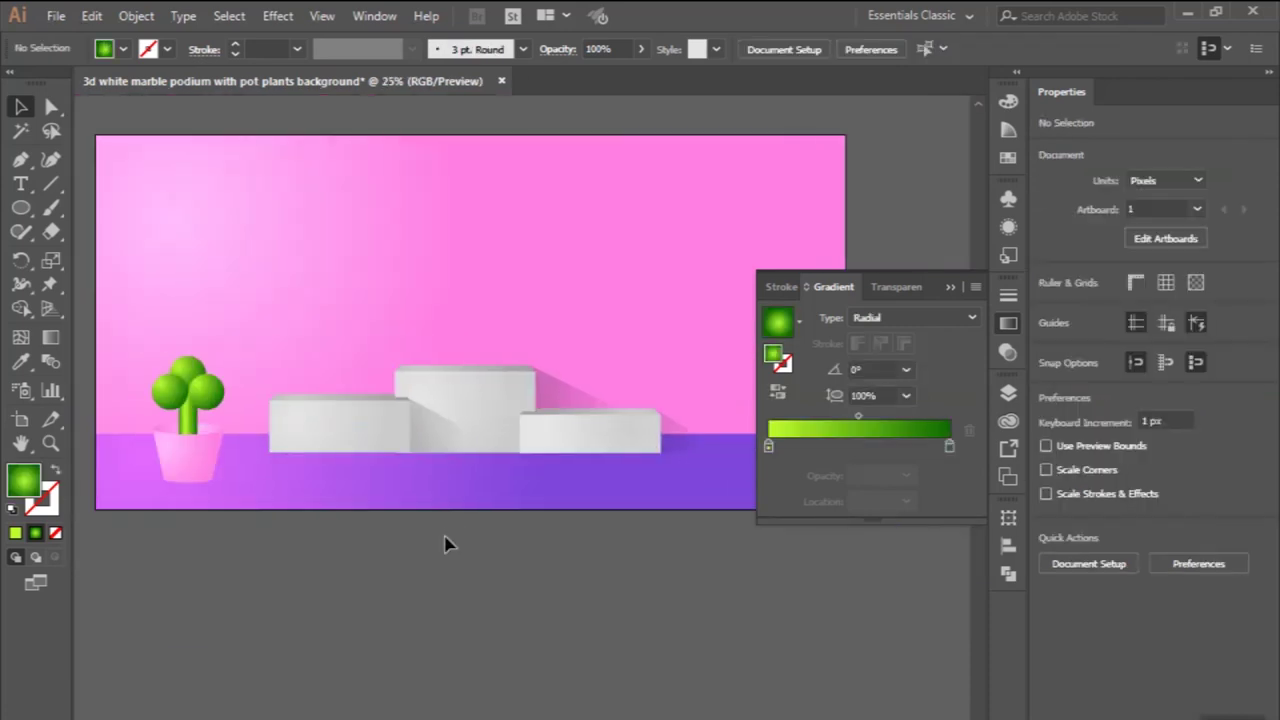
scroll(447, 543, "down", 1)
scroll(308, 449, "up", 1)
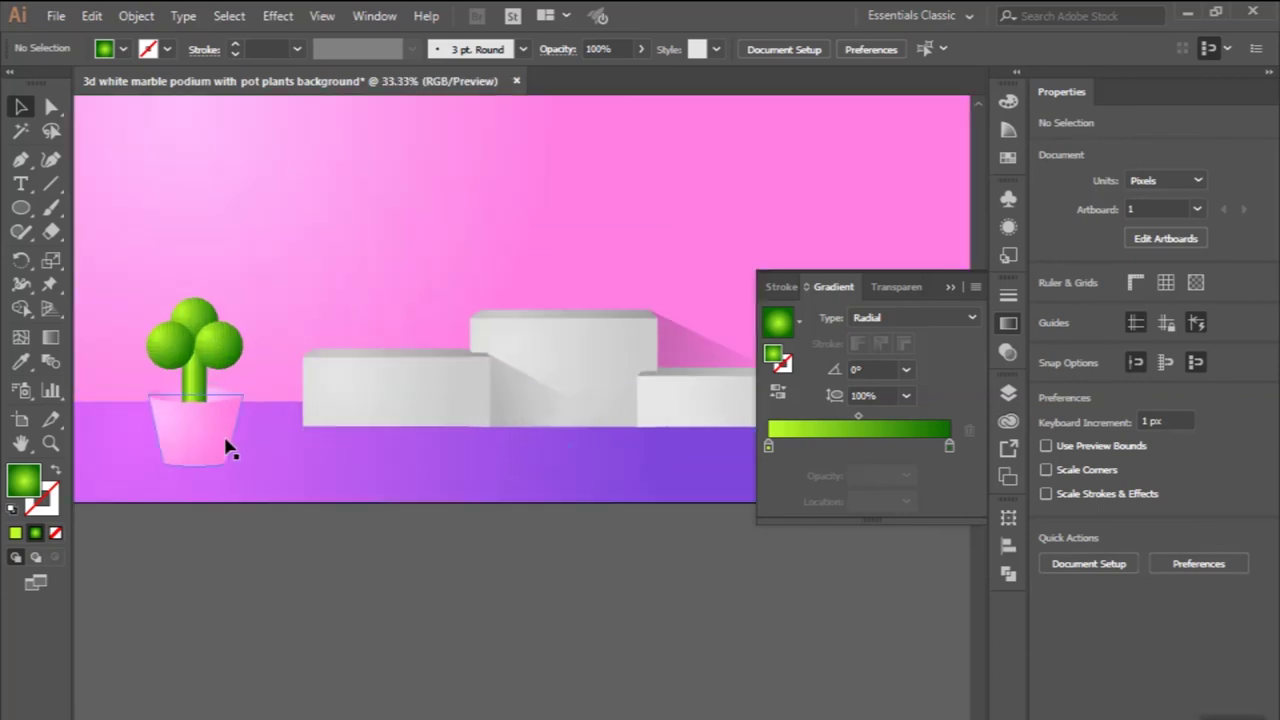
- Scale the left pot plant down to 237.915 × 417.25 px and nudge it up and right
left_click(208, 343)
left_click_drag(203, 305, 199, 332)
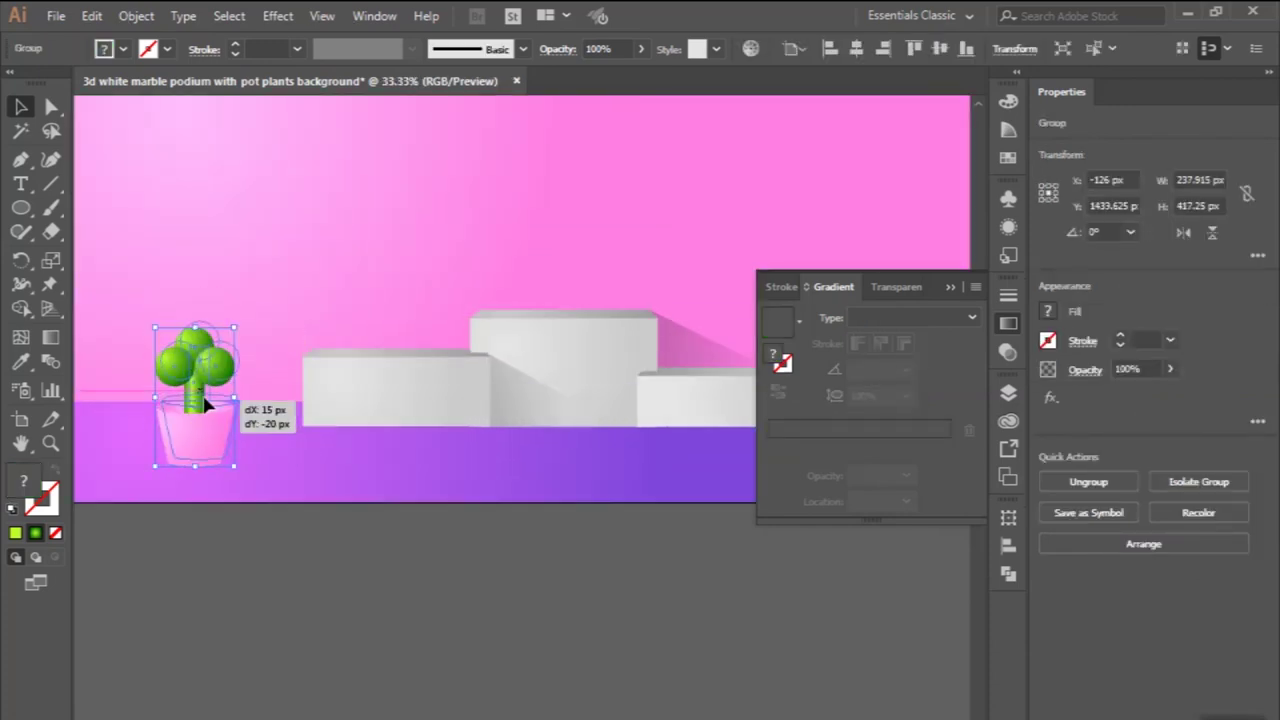
mouse_move(197, 410)
left_mouse_down()
mouse_move(207, 398)
mouse_move(572, 393)
left_mouse_up()
scroll(207, 400, "down", 2)
left_click(390, 508)
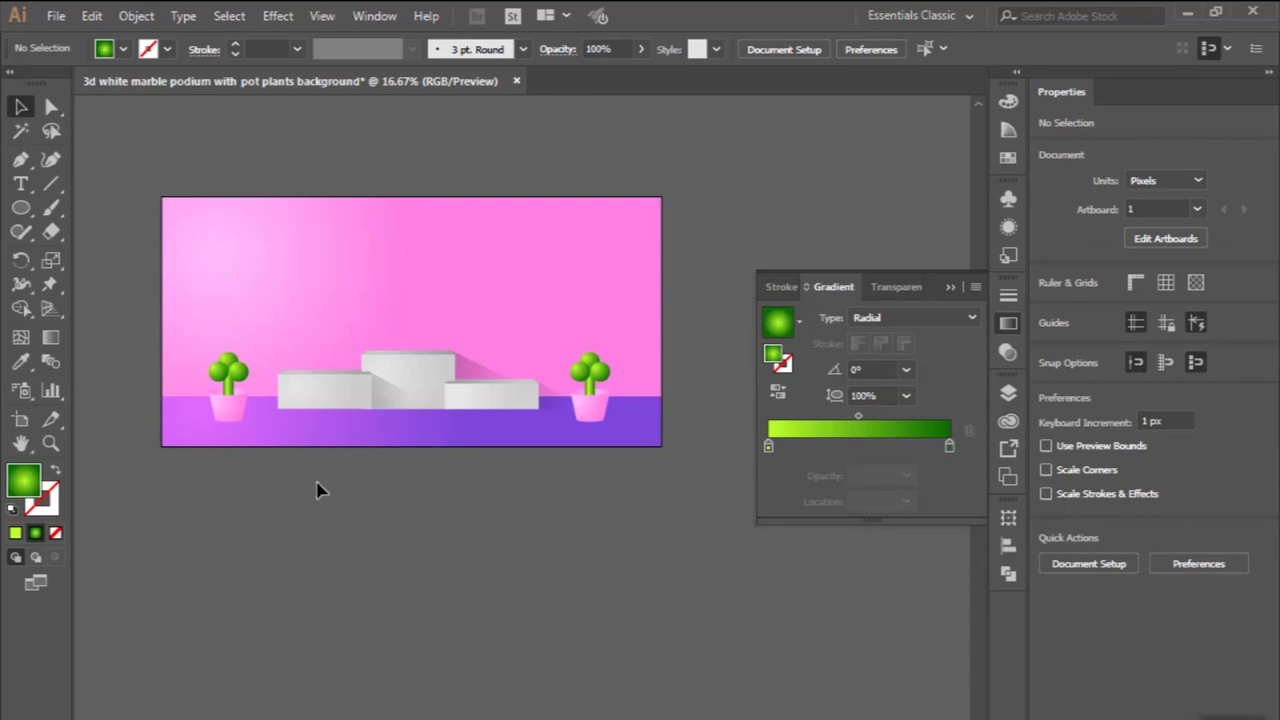
scroll(315, 488, "up", 1)
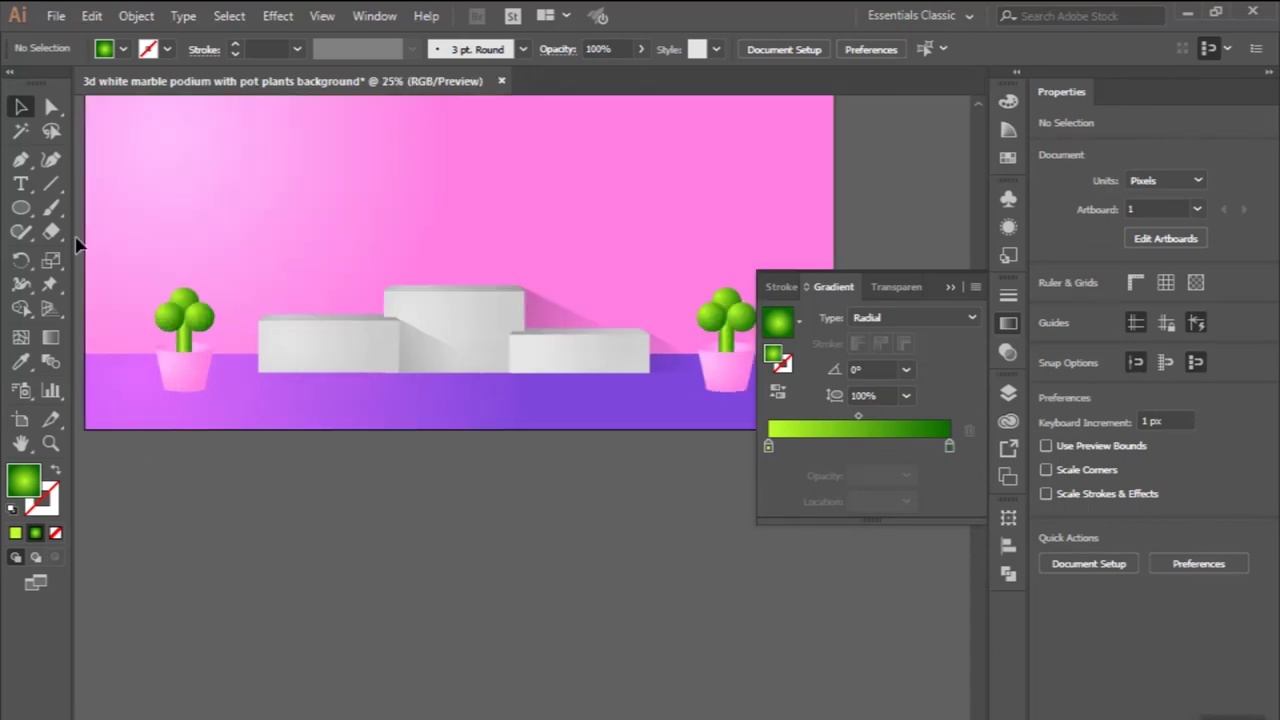
left_click(21, 209)
scroll(134, 349, "up", 1)
scroll(134, 349, "up", 1)
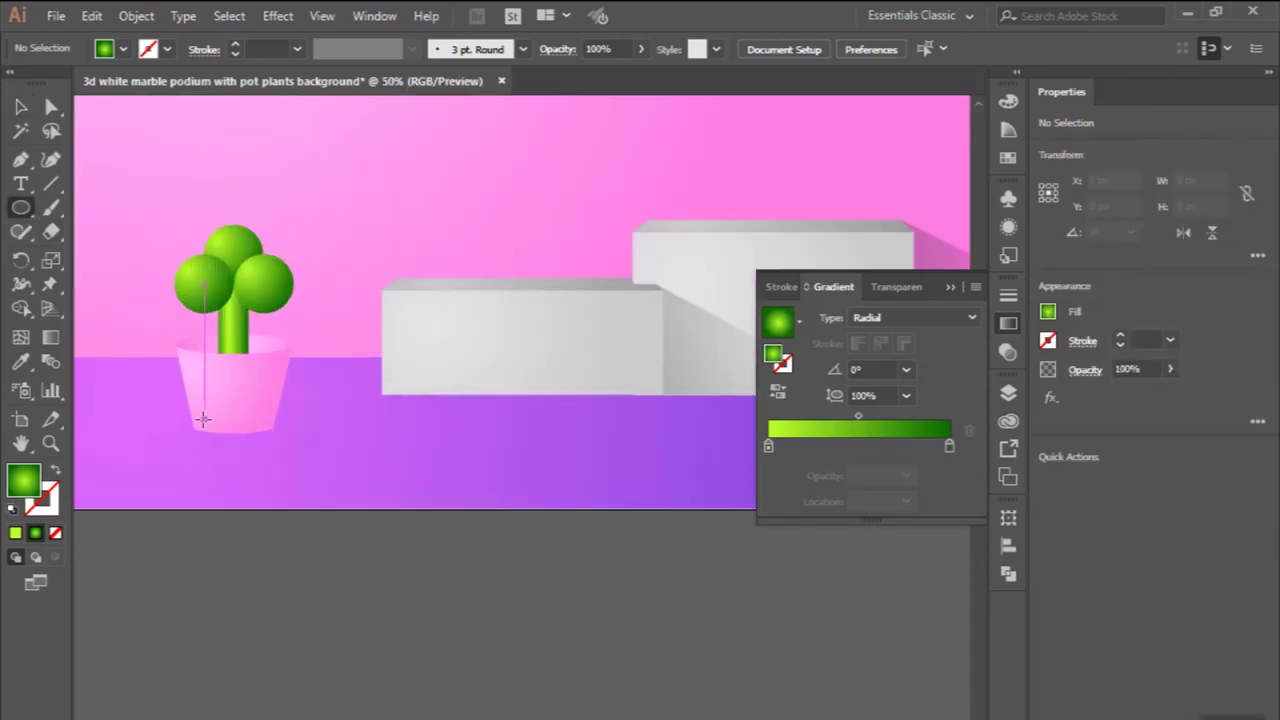
- Draw an ellipse under the left pot with the box's grey gradient, made radial and flattened
mouse_move(188, 426)
left_mouse_down()
mouse_move(377, 490)
mouse_move(357, 452)
left_mouse_up()
left_click(21, 362)
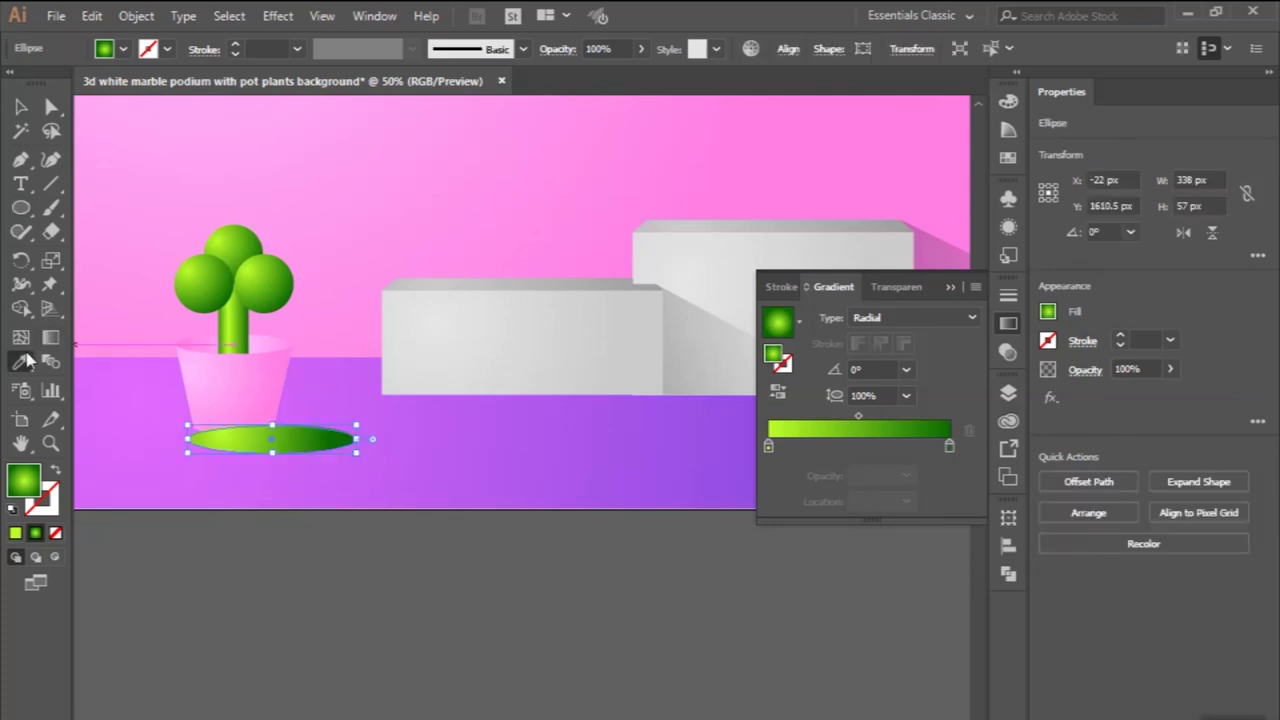
left_click(688, 341)
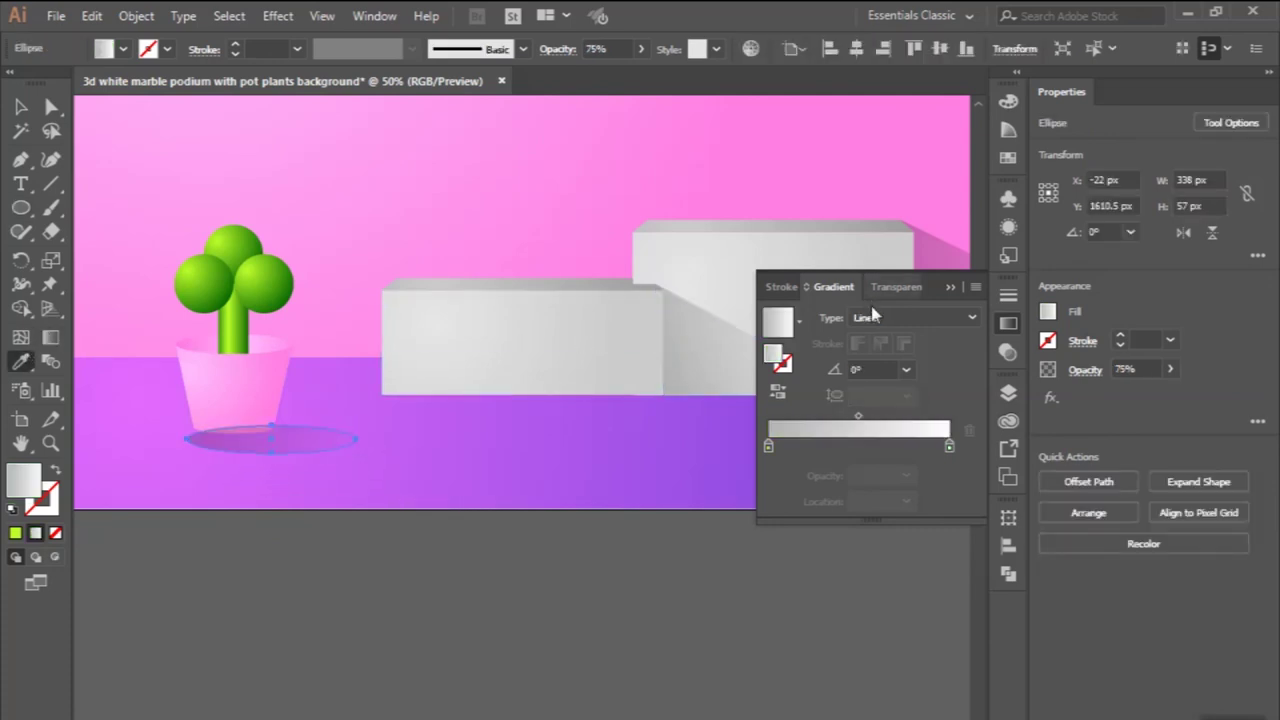
left_click(872, 323)
left_click(884, 360)
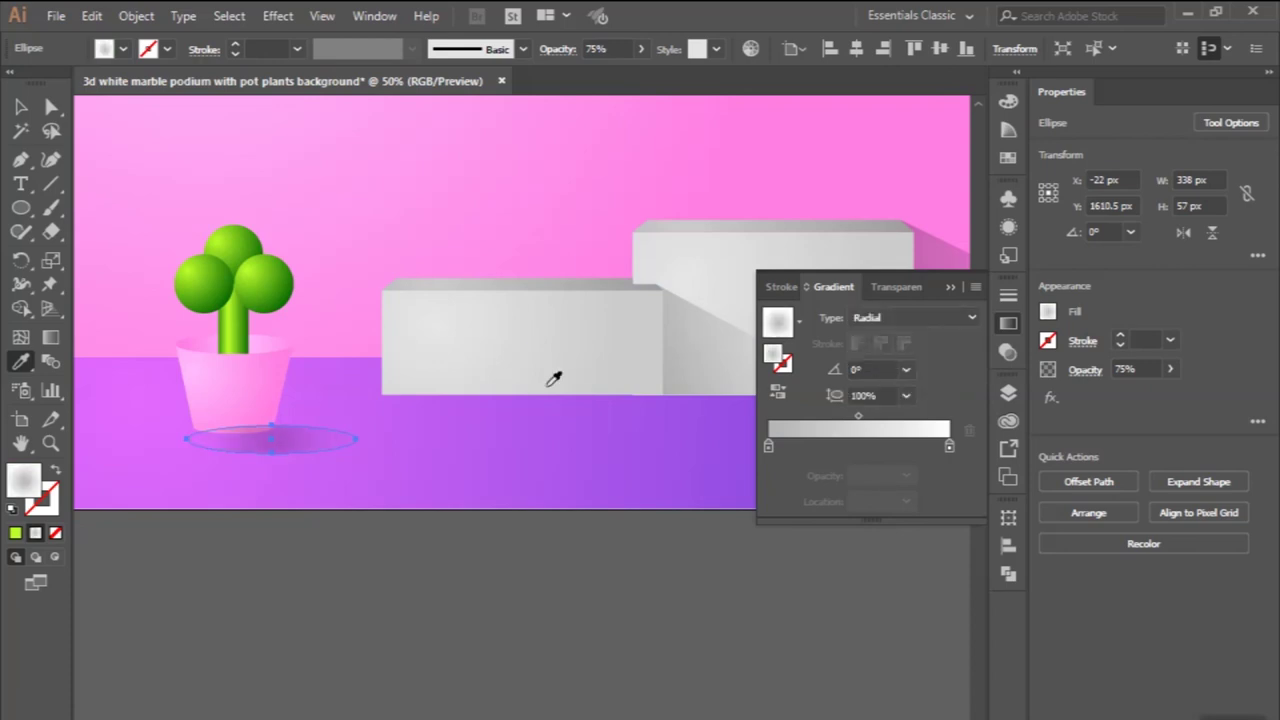
left_click(51, 337)
key("ctrl+plus")
key("ctrl+plus")
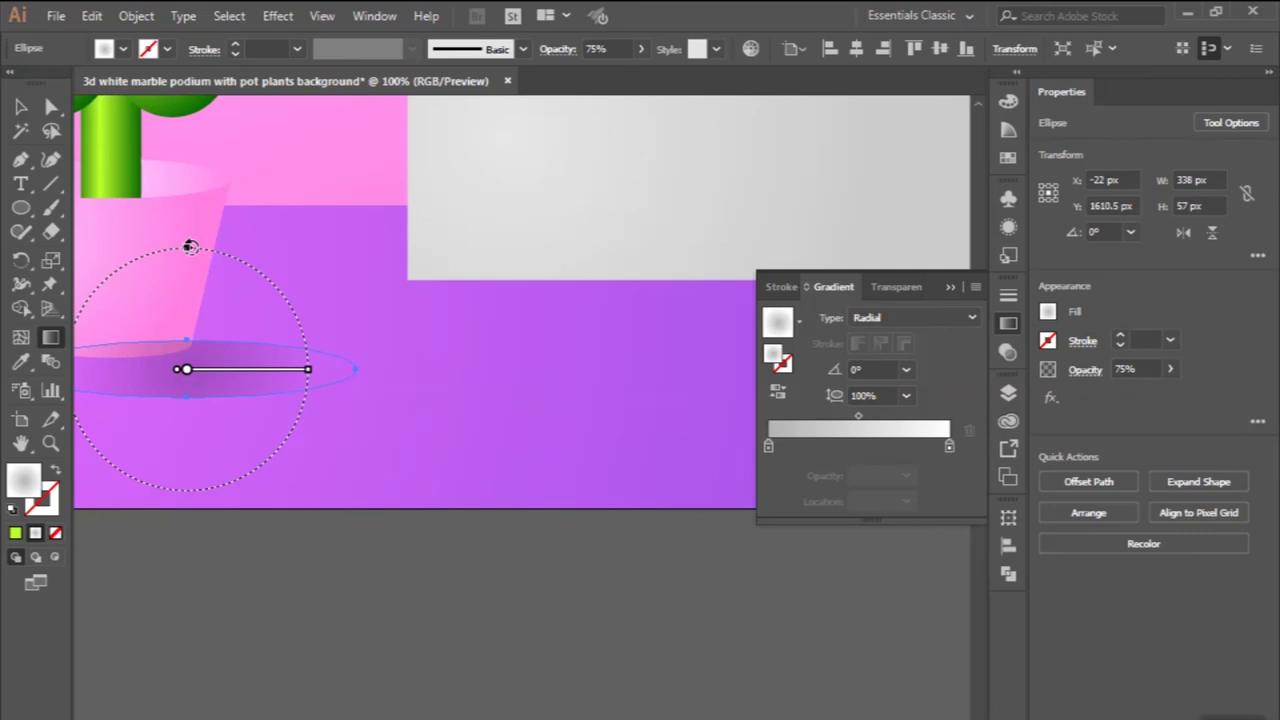
left_click_drag(187, 248, 187, 347)
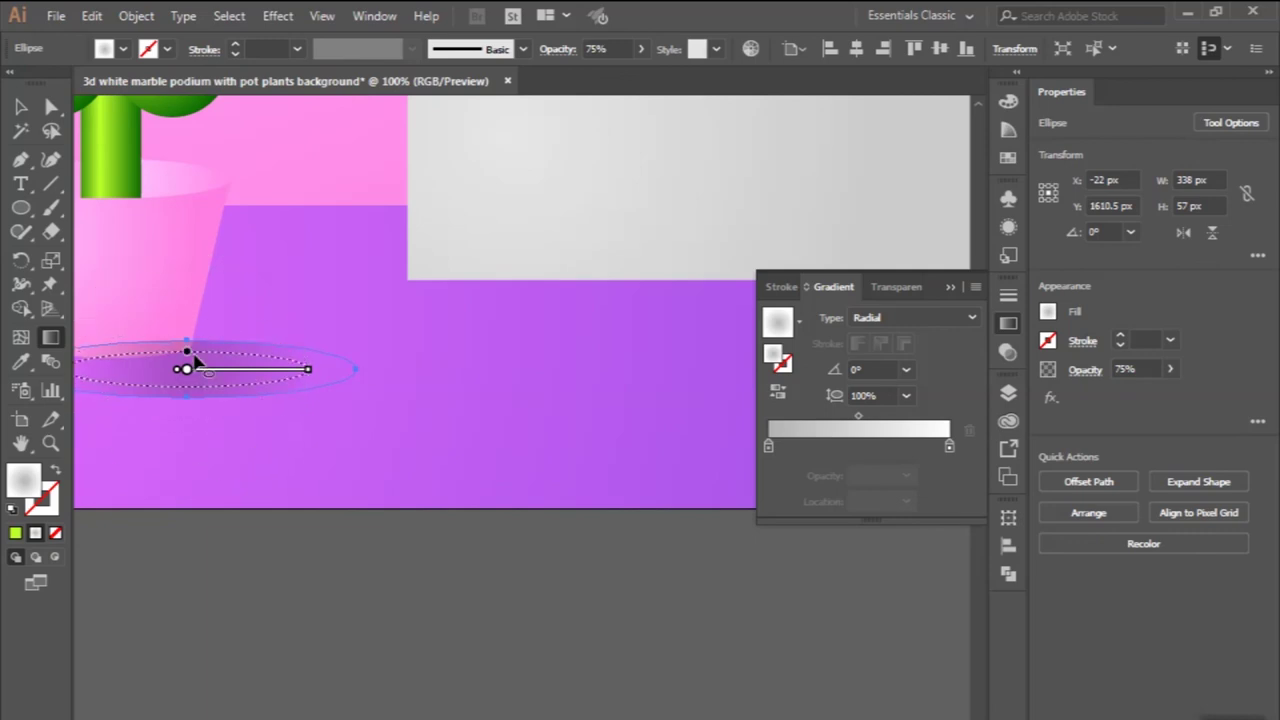
- Move the shadow up beneath the pot and bring the pot group in front of it
left_click(21, 107)
left_click_drag(265, 383, 265, 354)
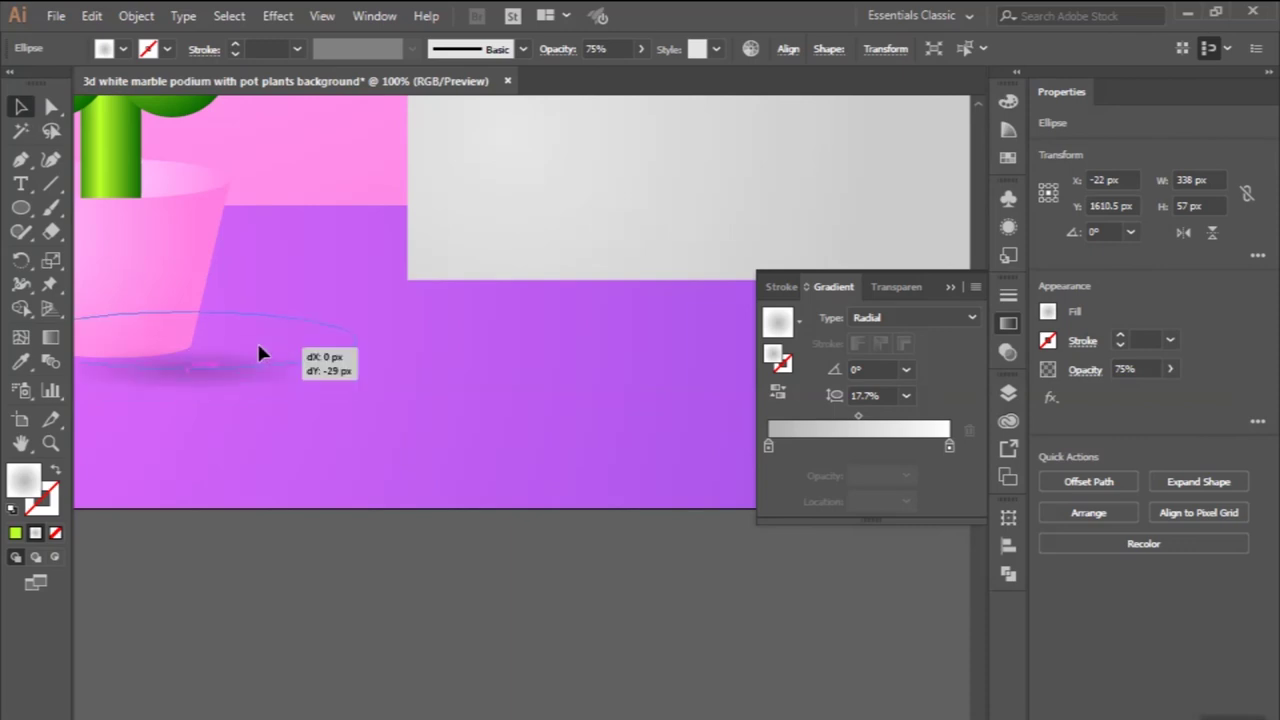
key("ctrl+minus")
left_click(192, 278)
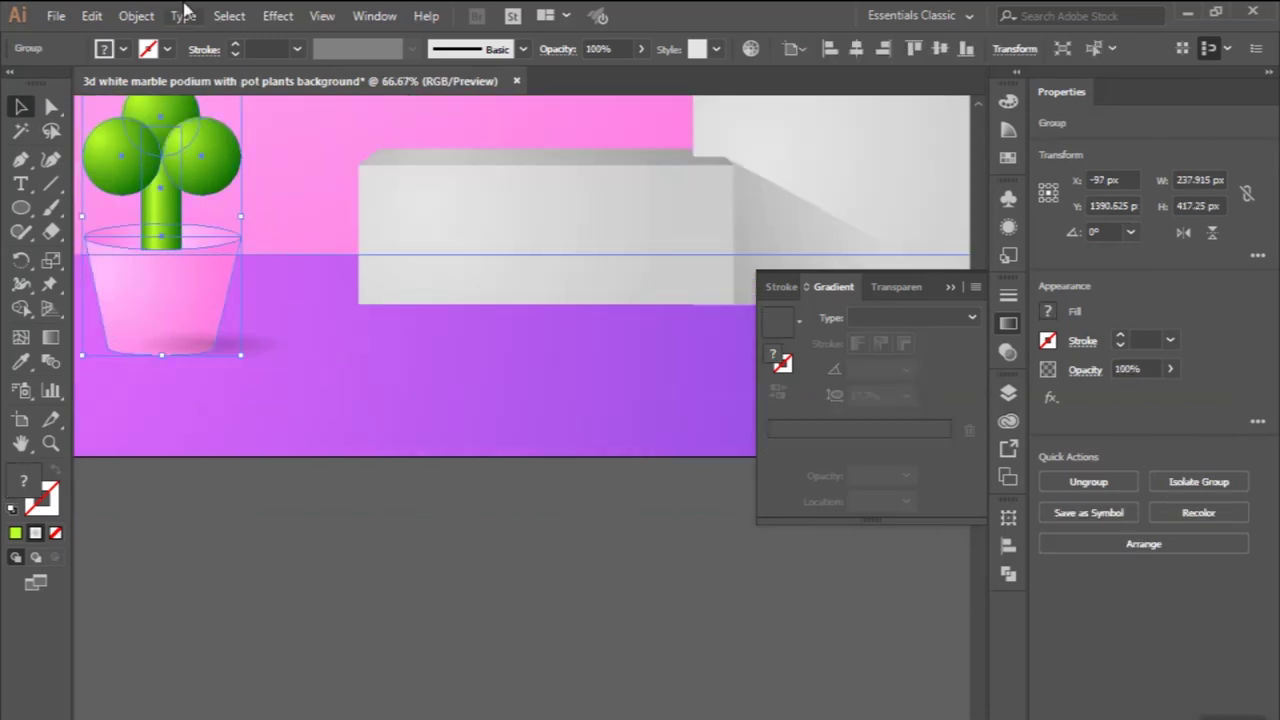
left_click(137, 16)
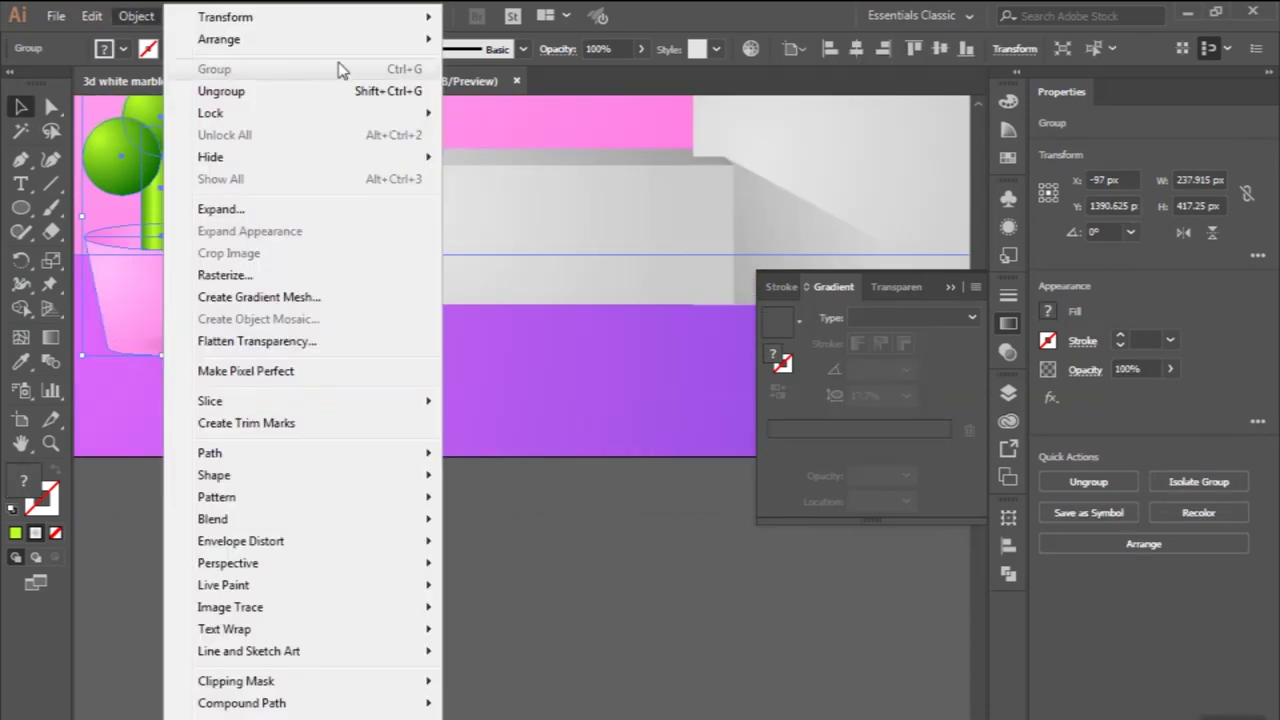
left_click(466, 38)
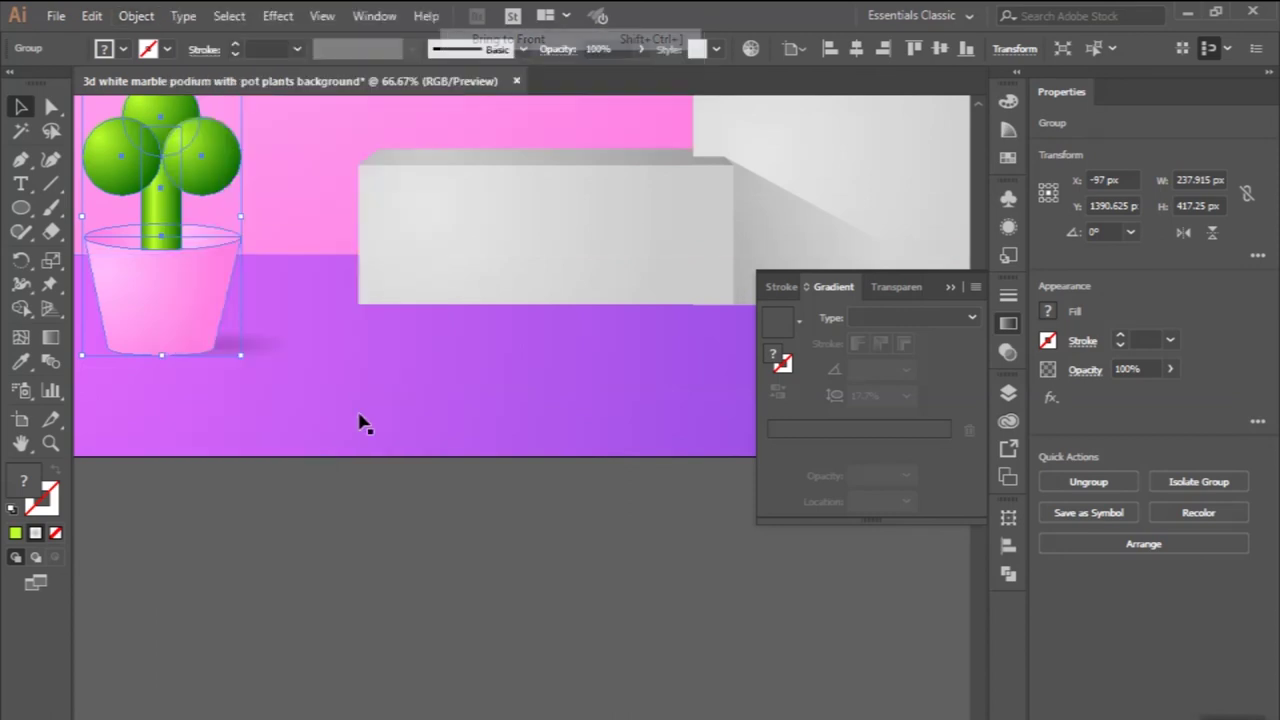
left_click(325, 551)
scroll(325, 551, "down", 4)
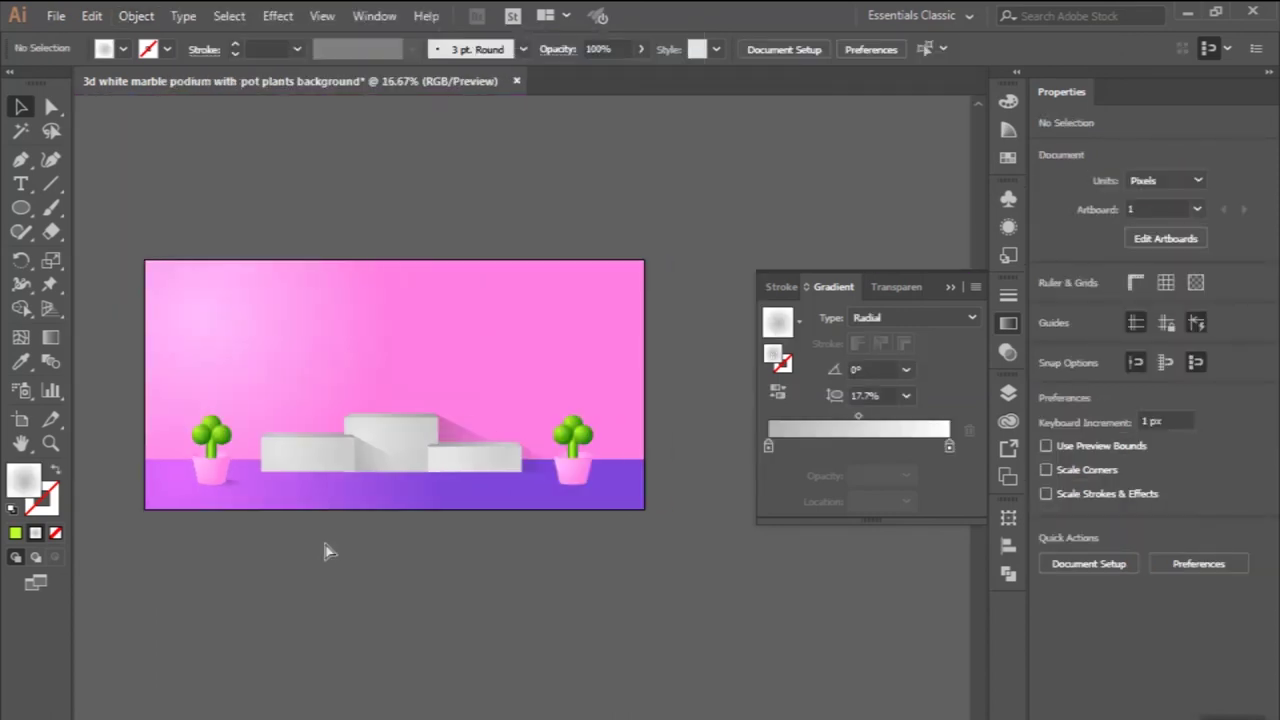
- Copy the shadowed pot plant to the right side and bring the pot group to front
left_click_drag(212, 490, 567, 480)
scroll(567, 479, "up", 2)
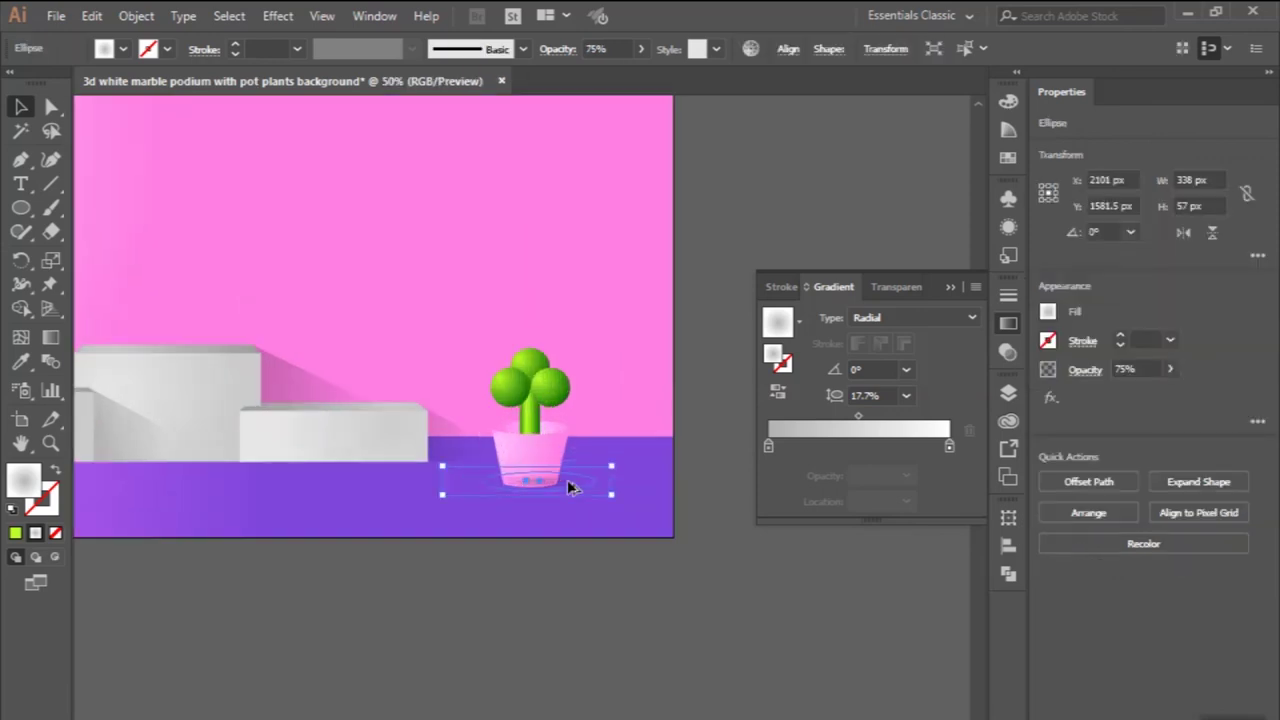
scroll(526, 434, "up", 3)
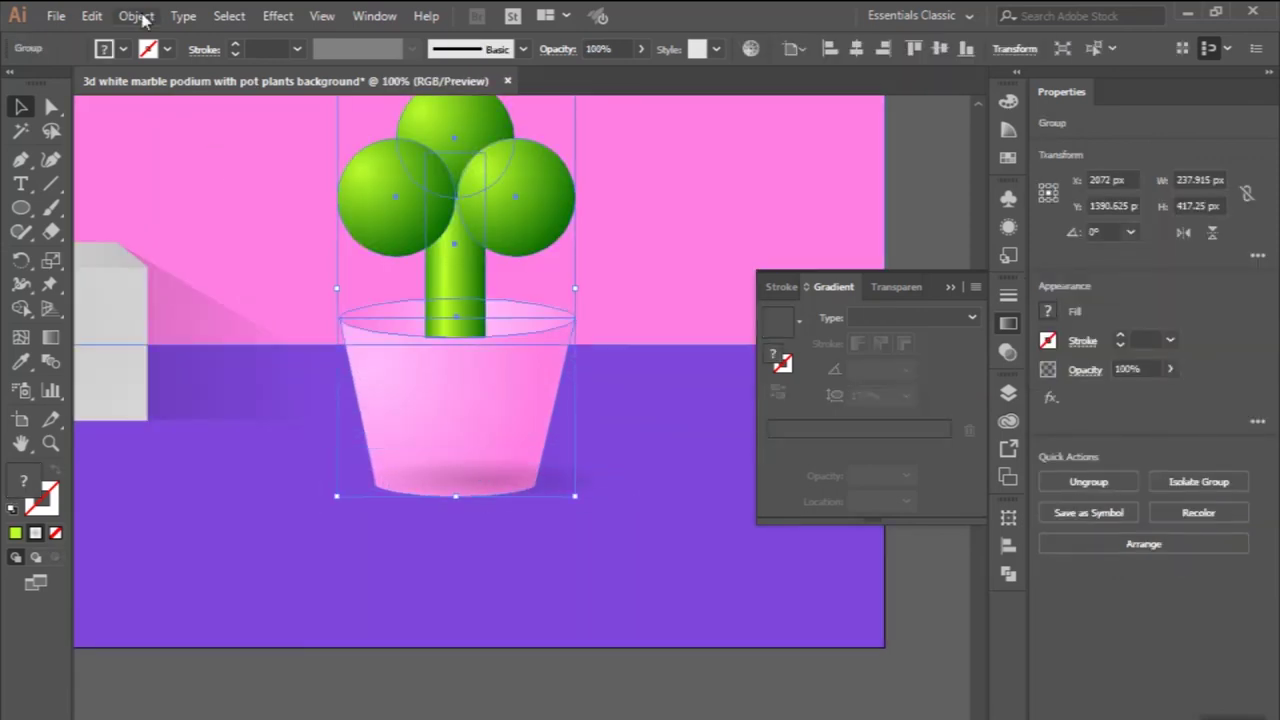
left_click(137, 16)
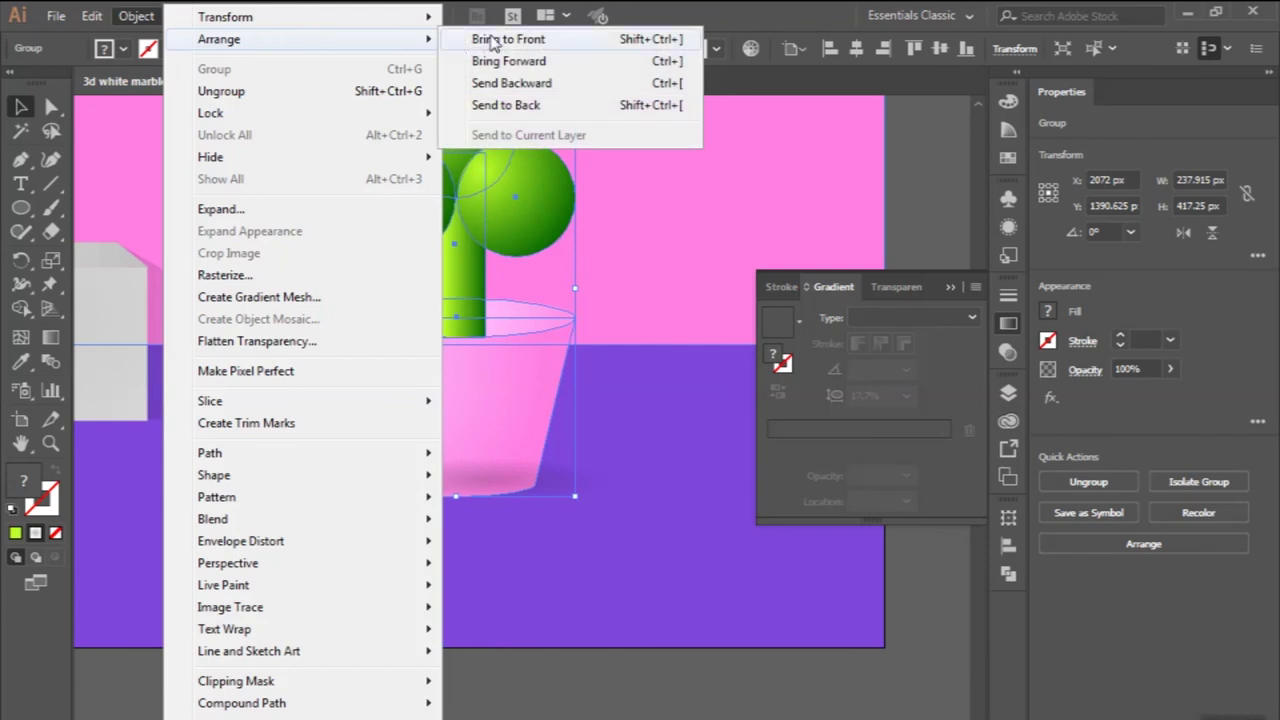
left_click(492, 42)
- Shift the copied shadow ellipse right so it sits under the right pot
left_click_drag(580, 486, 626, 480)
scroll(626, 480, "down", 2)
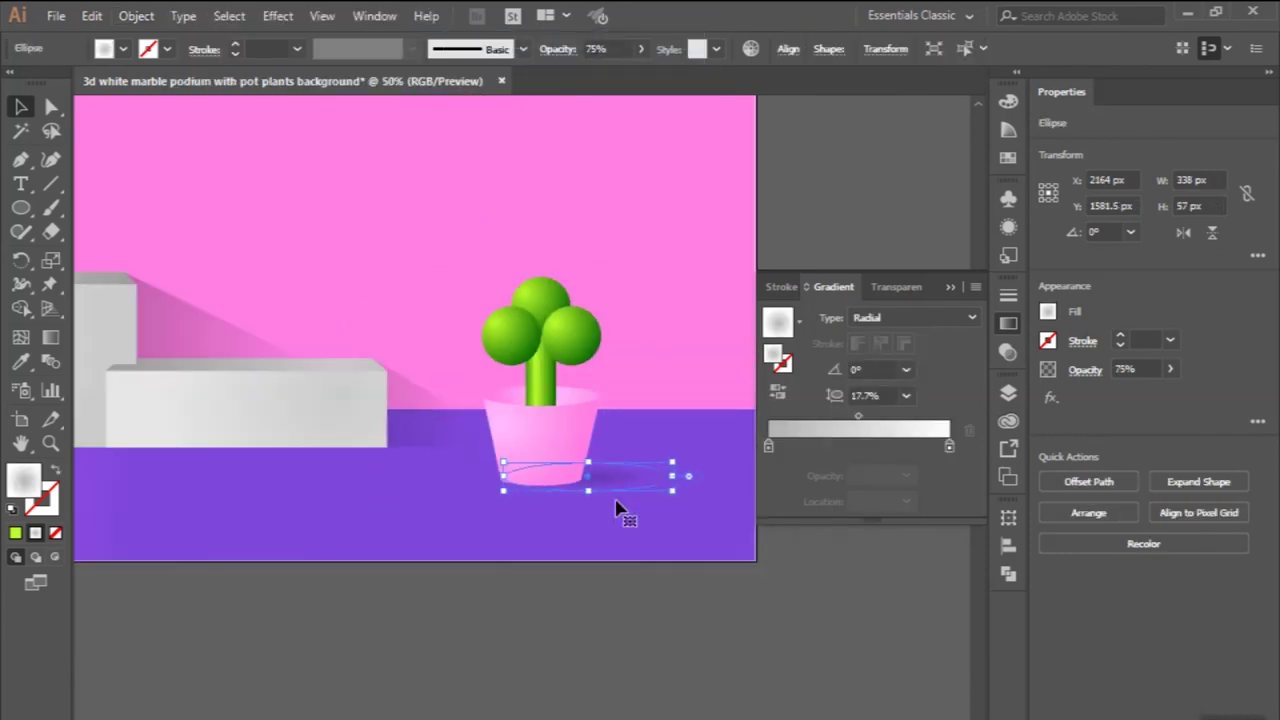
left_click(592, 608)
scroll(592, 608, "down", 1)
scroll(592, 608, "down", 1)
scroll(592, 608, "left", 2)
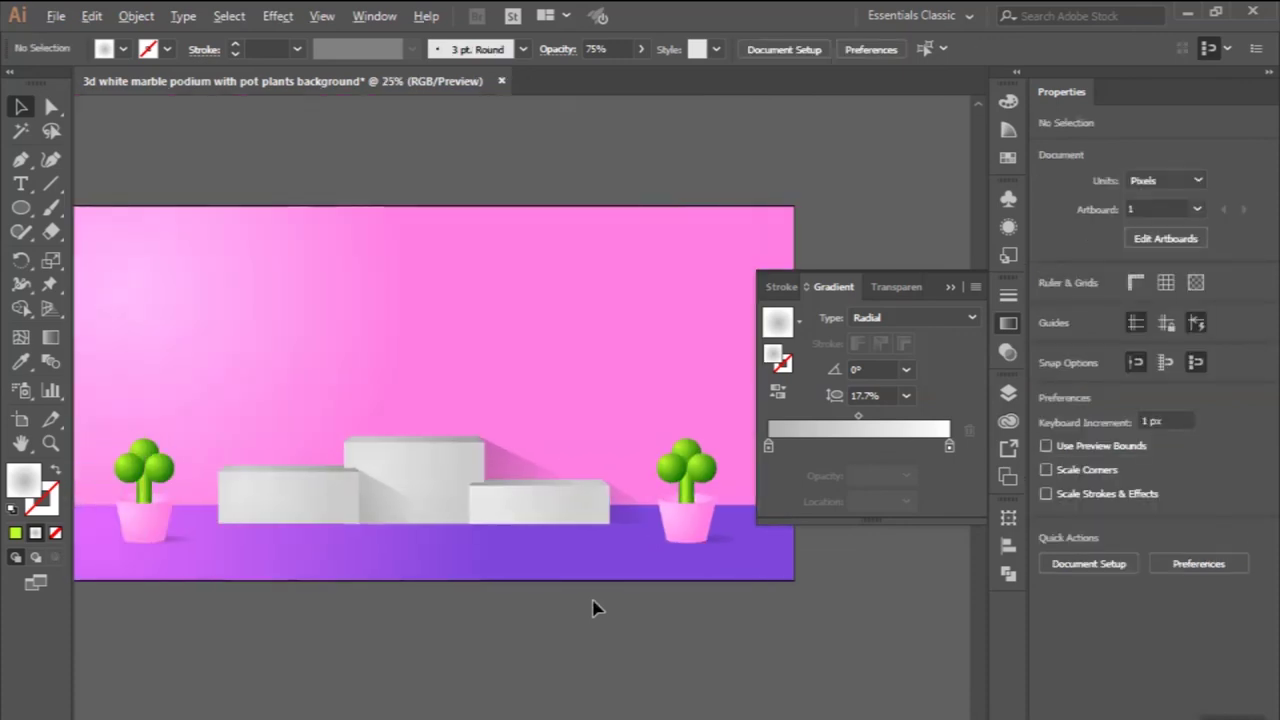
scroll(592, 608, "down", 1)
scroll(592, 608, "right", 1)
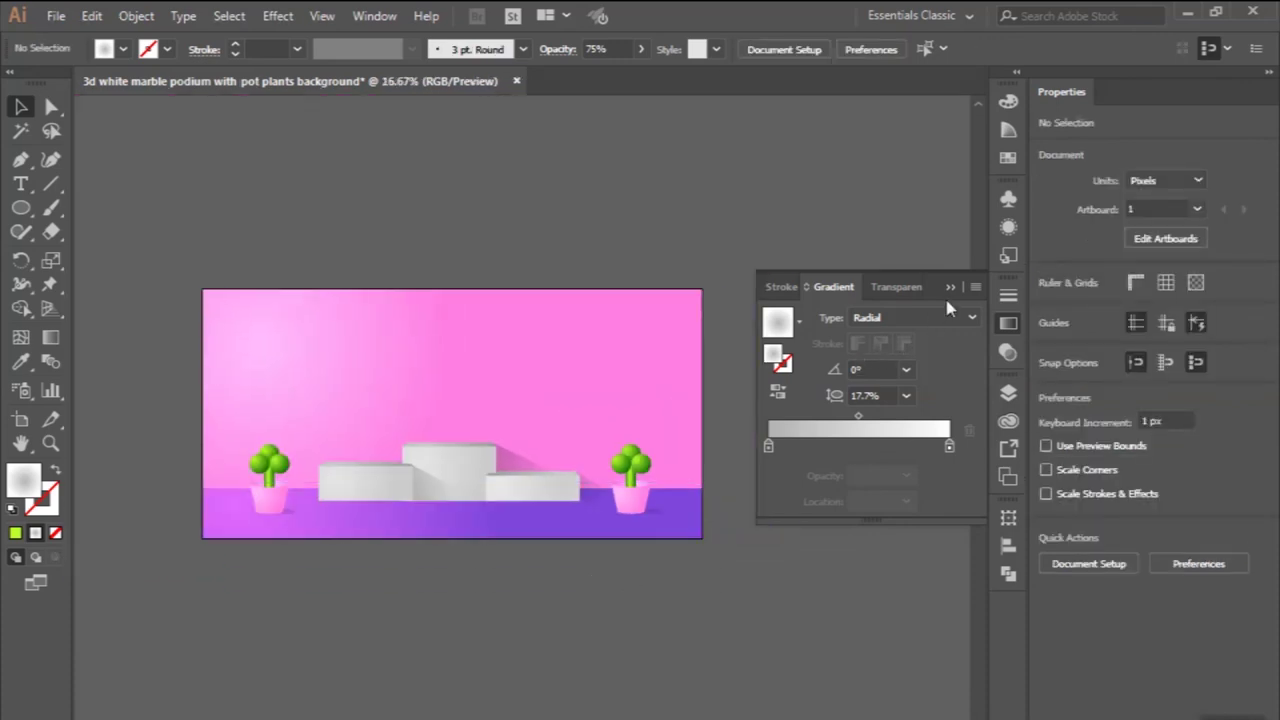
- Collapse the Gradient panel to the dock to reveal the finished podium scene
left_click(950, 287)
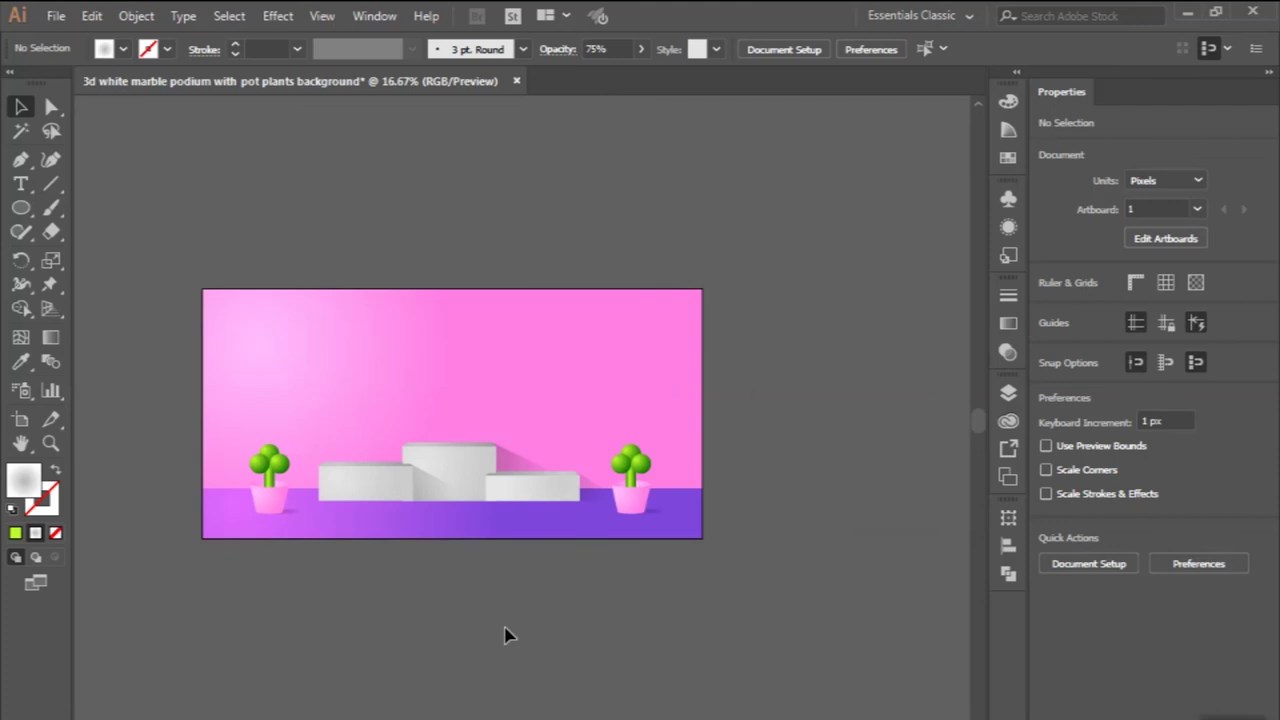
scroll(507, 636, "up", 1)
scroll(507, 635, "down", 1)
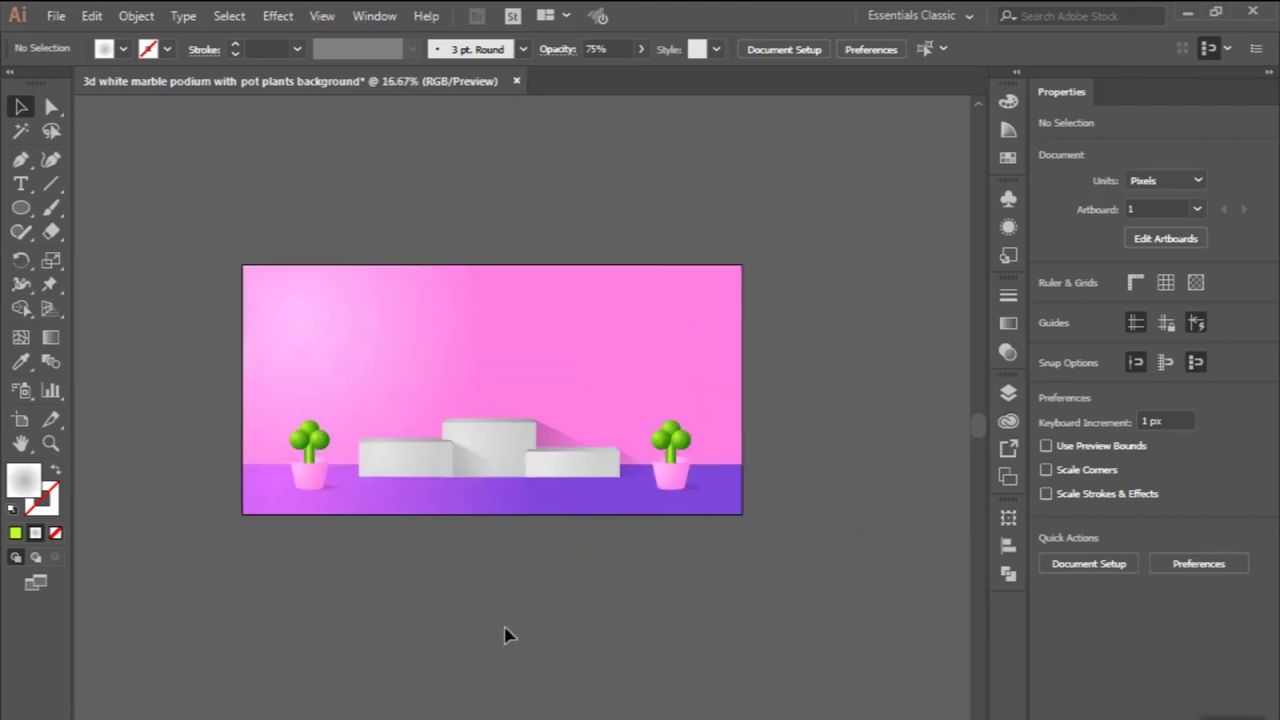